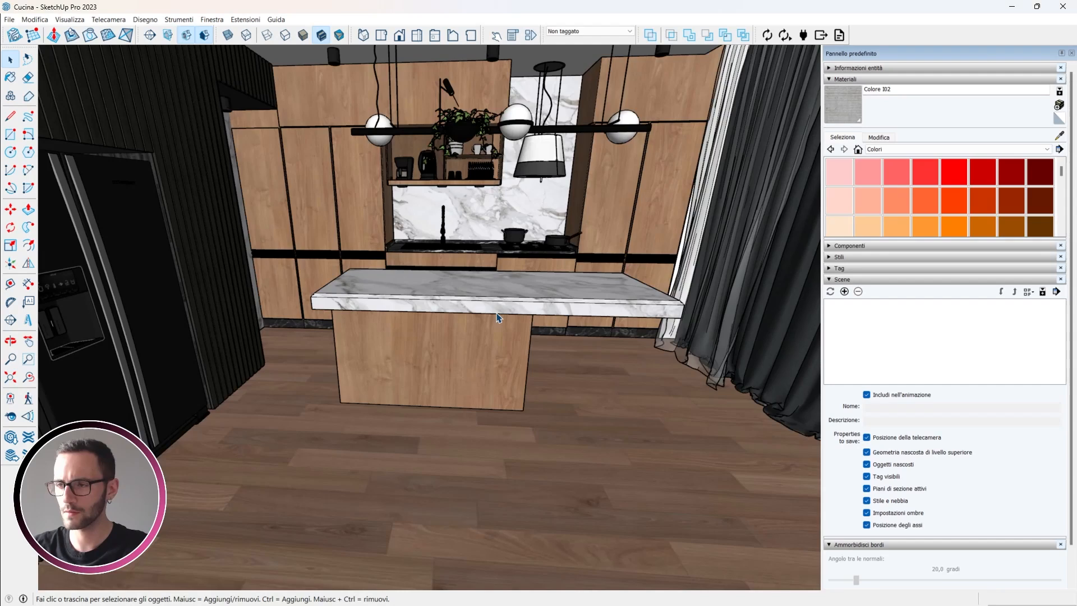
Examine the kitchen model in SketchUp and, after switching to Twinmotion, the dining area, island, staircase and windows from several angles.
{"action": "middle_click_drag", "start_coordinate": [498, 318], "coordinate": [443, 300]}
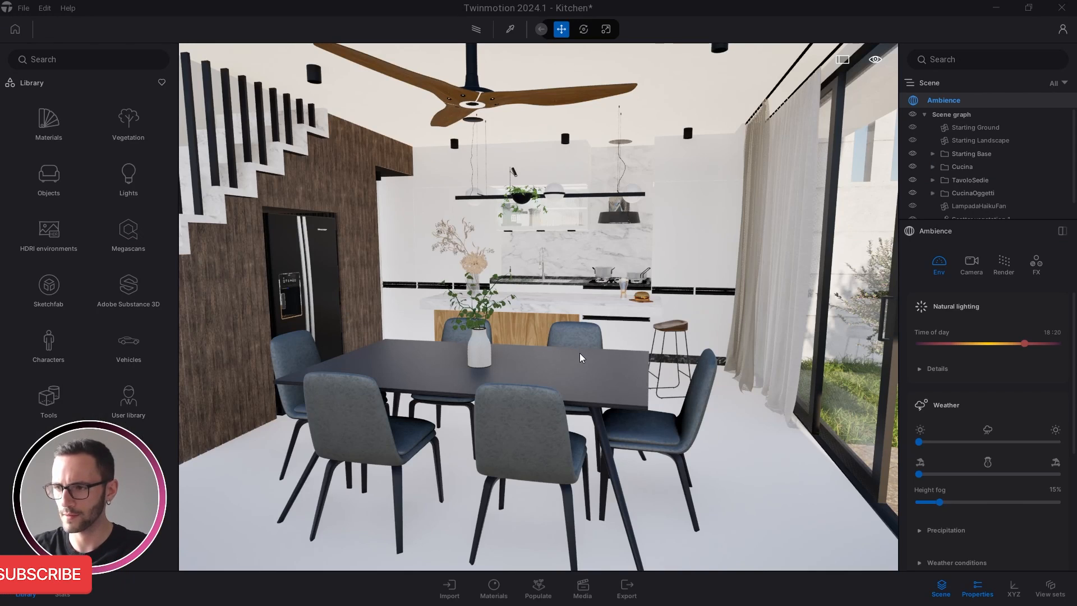
{"action": "left_click_drag", "start_coordinate": [579, 357], "coordinate": [622, 470]}
{"action": "scroll", "coordinate": [459, 310], "scroll_direction": "up", "scroll_amount": 5}
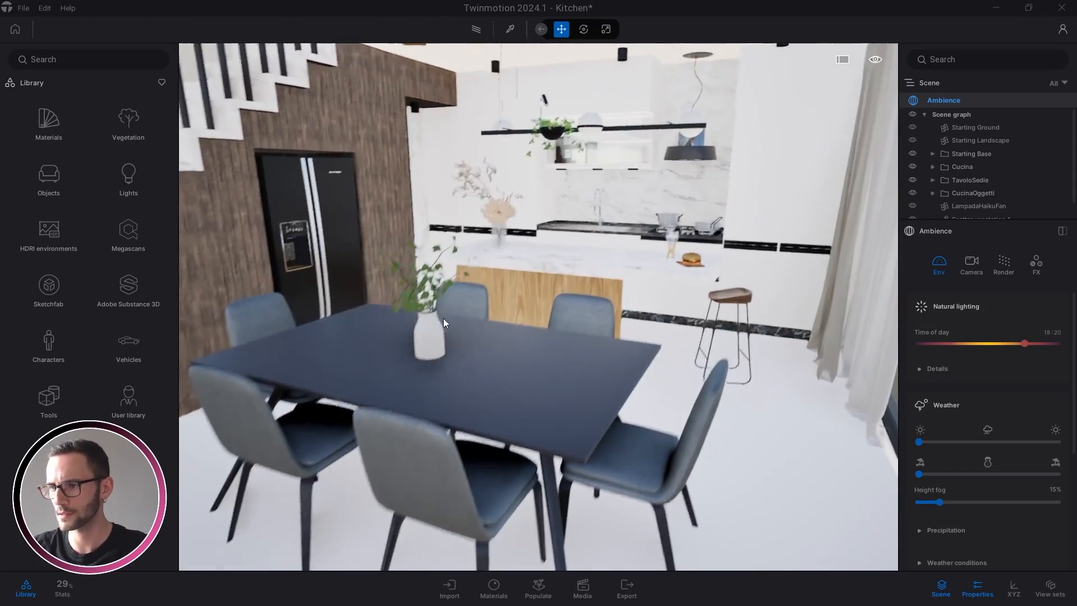
{"action": "scroll", "coordinate": [656, 272], "scroll_direction": "up", "scroll_amount": 5}
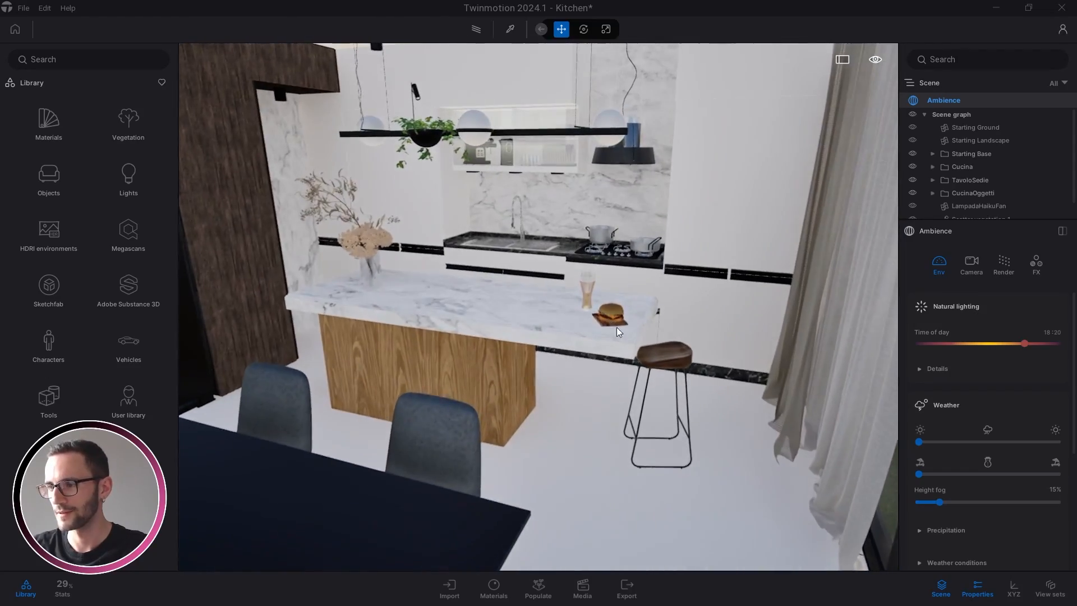
{"action": "scroll", "coordinate": [596, 315], "scroll_direction": "up", "scroll_amount": 3}
{"action": "scroll", "coordinate": [583, 306], "scroll_direction": "down", "scroll_amount": 5}
{"action": "left_click_drag", "start_coordinate": [575, 302], "coordinate": [465, 230]}
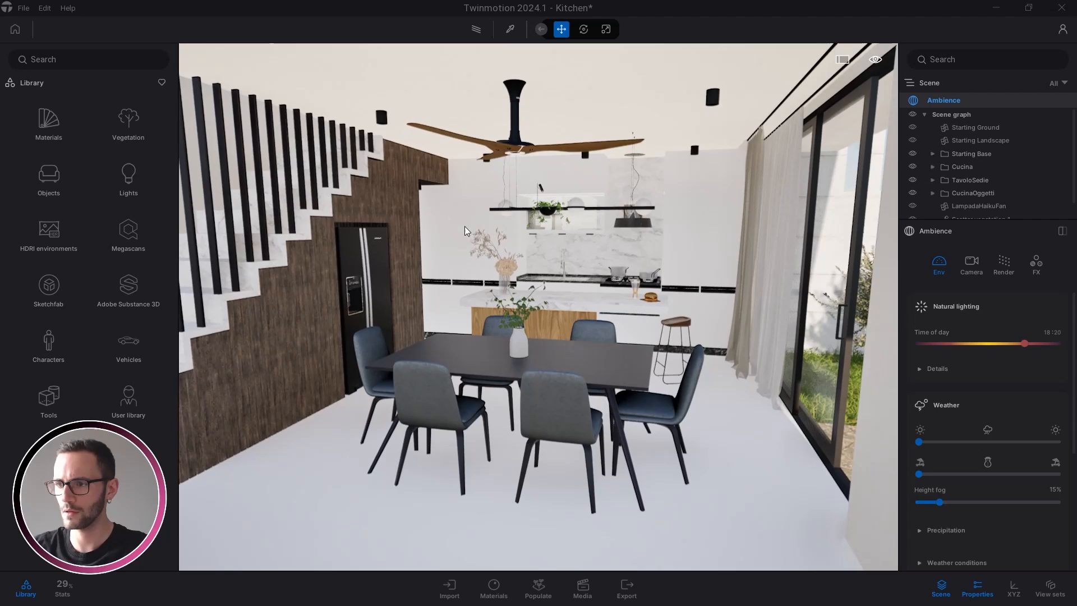
{"action": "left_click_drag", "start_coordinate": [568, 422], "coordinate": [728, 222]}
{"action": "left_click_drag", "start_coordinate": [494, 262], "coordinate": [491, 227]}
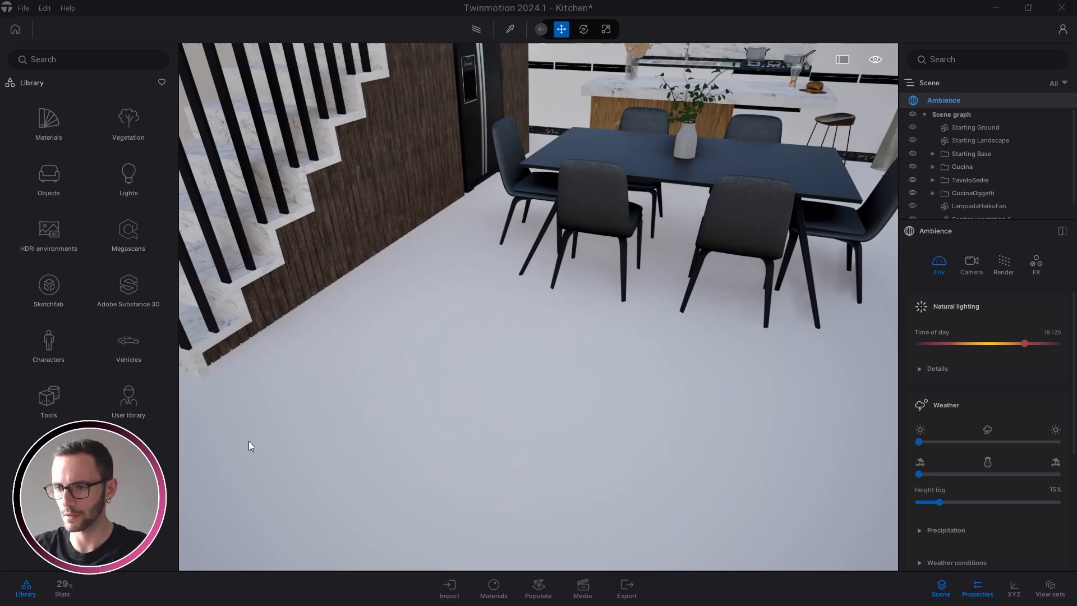
{"action": "left_click_drag", "start_coordinate": [737, 399], "coordinate": [337, 429]}
{"action": "mouse_move", "coordinate": [580, 359]}
{"action": "left_mouse_down"}
{"action": "mouse_move", "coordinate": [580, 393]}
{"action": "mouse_move", "coordinate": [581, 359]}
{"action": "left_mouse_up"}
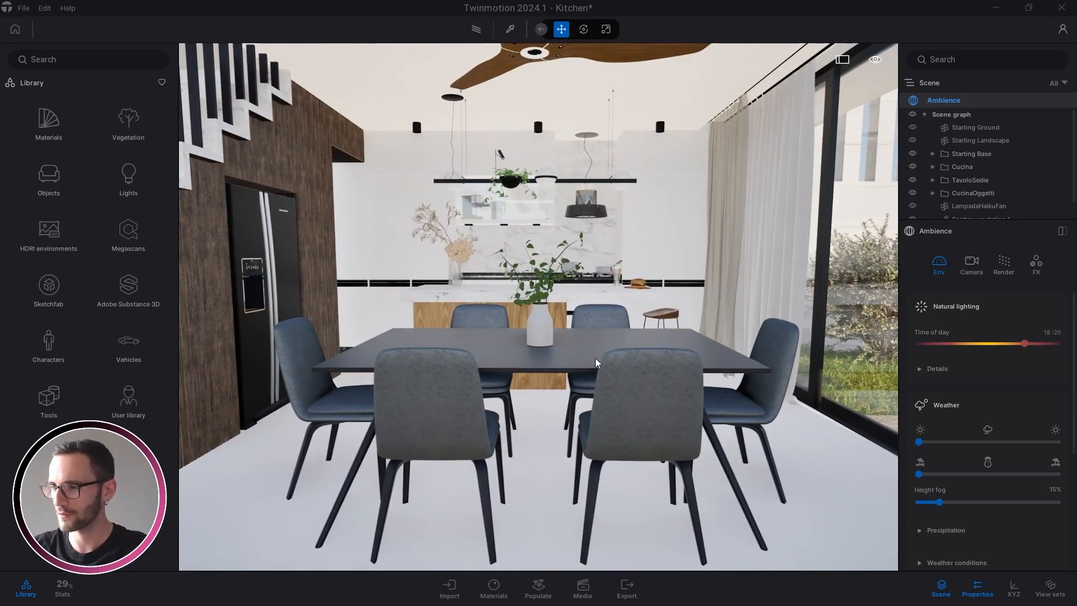
{"action": "scroll", "coordinate": [338, 335], "scroll_direction": "down", "scroll_amount": 3}
{"action": "scroll", "coordinate": [367, 339], "scroll_direction": "up", "scroll_amount": 3}
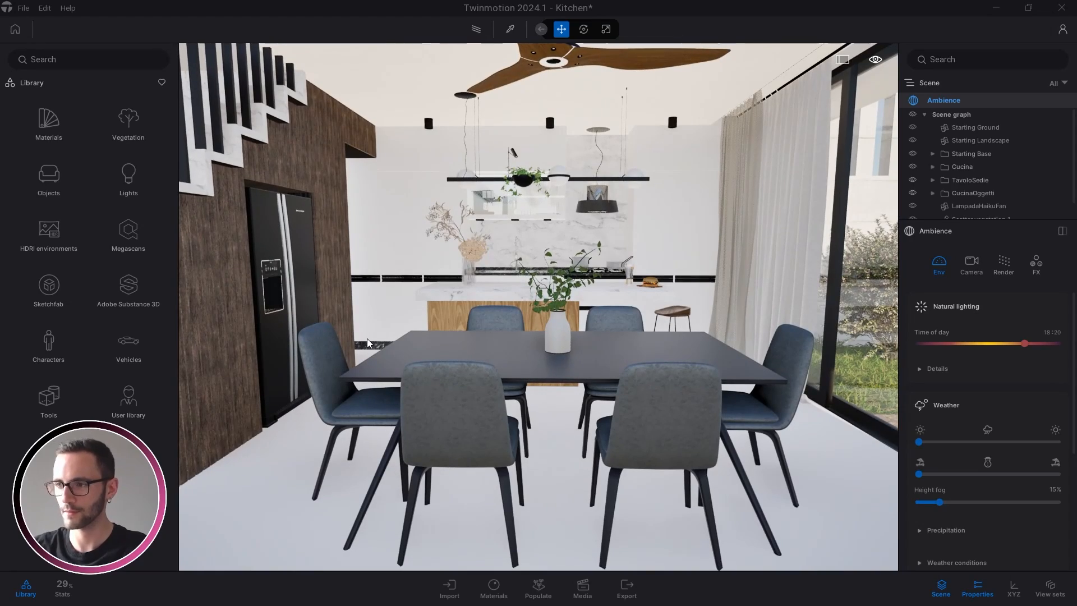
{"action": "left_click_drag", "start_coordinate": [366, 338], "coordinate": [396, 362]}
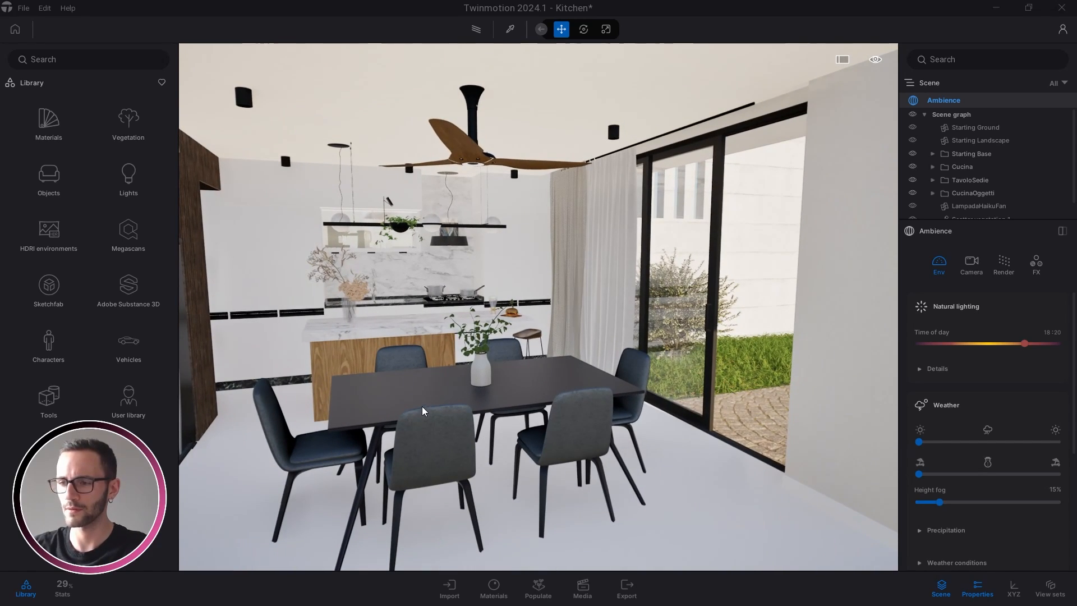
{"action": "middle_click_drag", "start_coordinate": [424, 357], "coordinate": [406, 319], "text": "shift"}
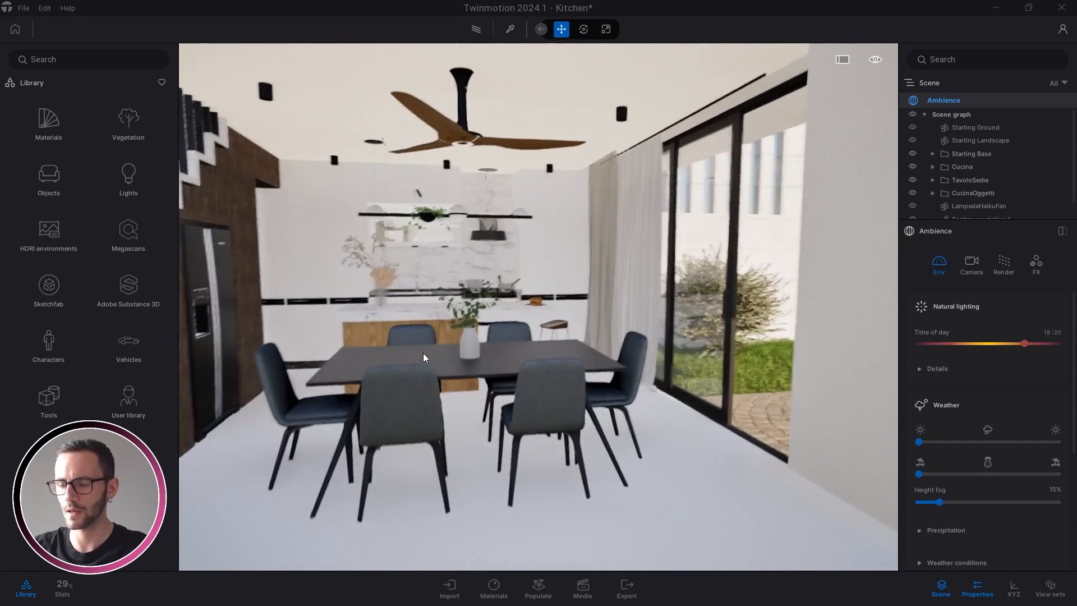
{"action": "mouse_move", "coordinate": [444, 355]}
{"action": "right_mouse_down"}
{"action": "mouse_move", "coordinate": [395, 352]}
{"action": "mouse_move", "coordinate": [477, 367]}
{"action": "mouse_move", "coordinate": [447, 359]}
{"action": "right_mouse_up"}
{"action": "key", "text": "s"}
{"action": "key", "text": "a"}
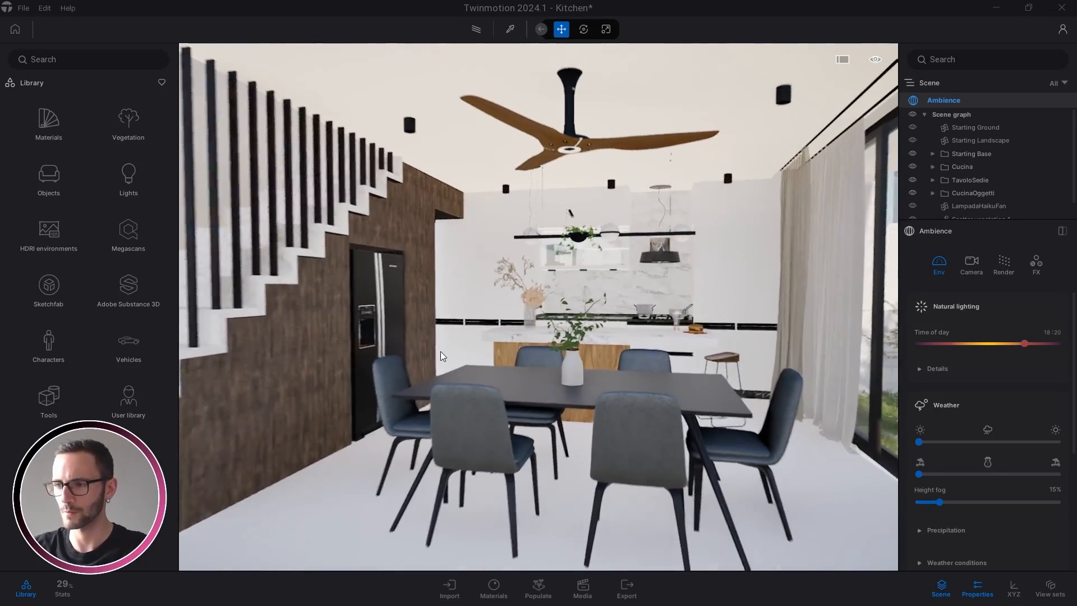
{"action": "right_click_drag", "start_coordinate": [443, 352], "coordinate": [558, 276]}
{"action": "key", "text": "w"}
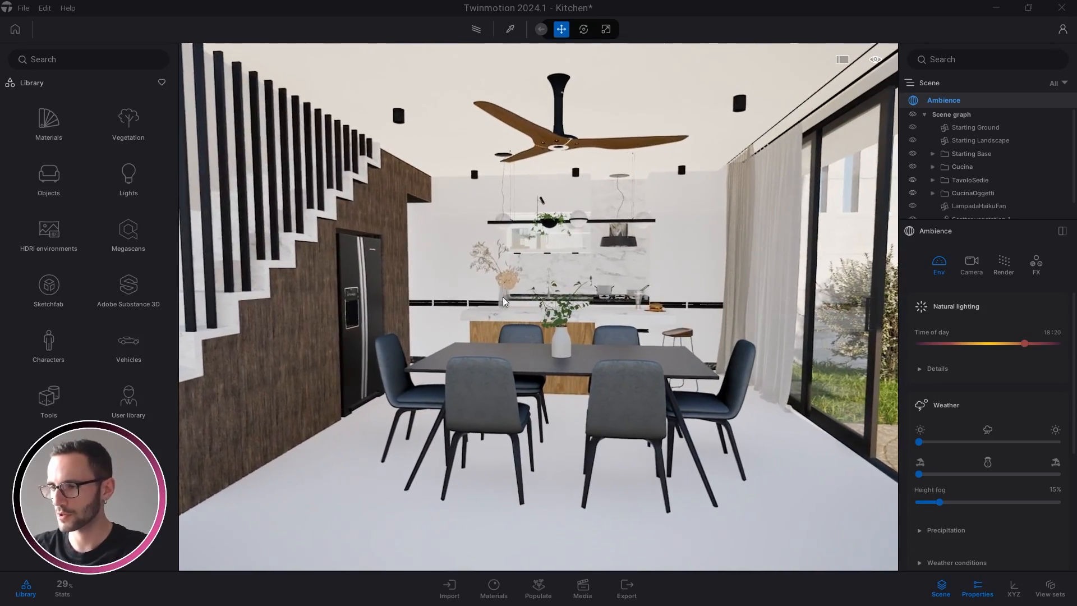
{"action": "key", "text": "s"}
{"action": "key", "text": "a"}
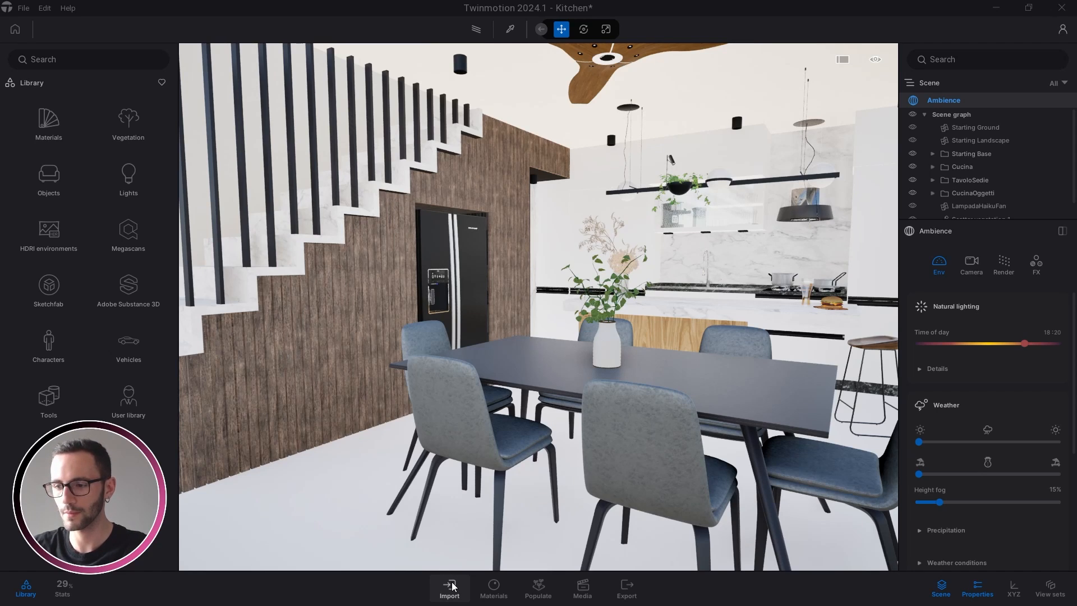
Check the imported model files and the list of materials used in the kitchen scene.
{"action": "left_click", "coordinate": [451, 587]}
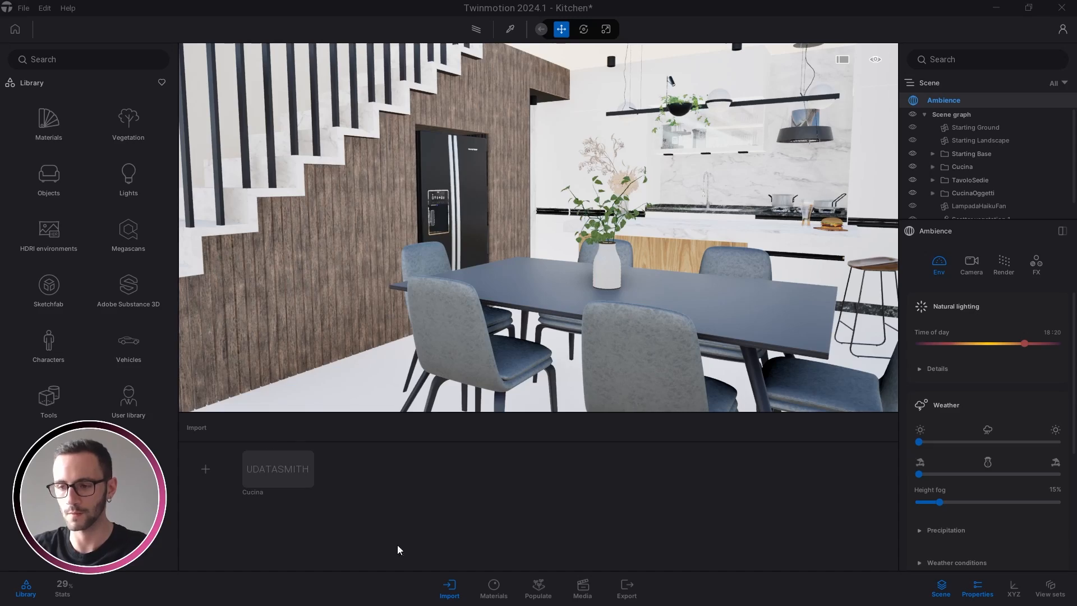
{"action": "left_click", "coordinate": [452, 588]}
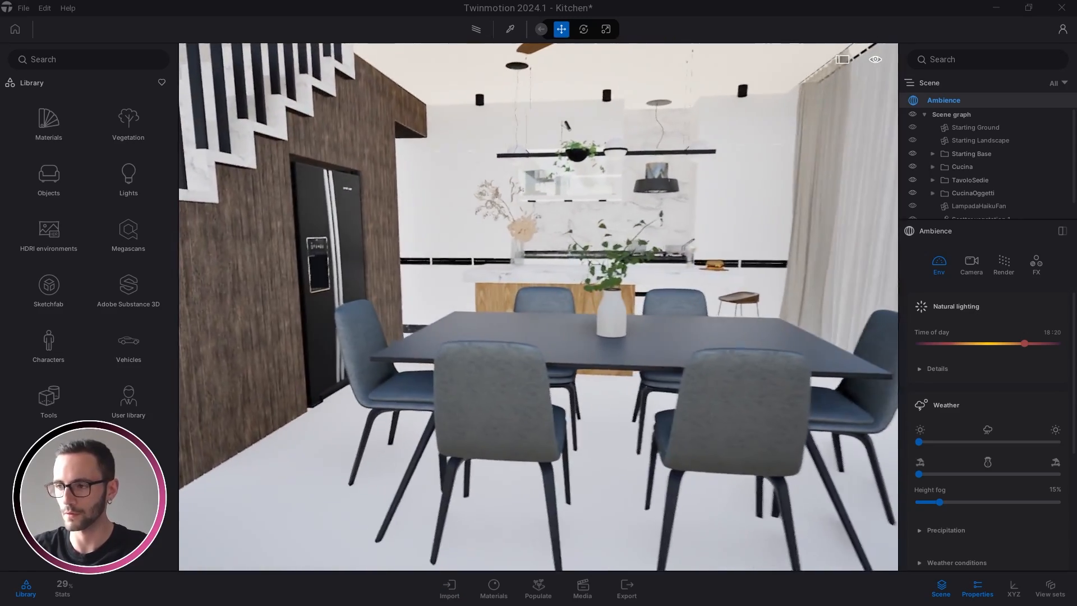
{"action": "scroll", "coordinate": [456, 385], "scroll_direction": "down", "scroll_amount": 3}
{"action": "middle_click_drag", "start_coordinate": [457, 385], "coordinate": [385, 395]}
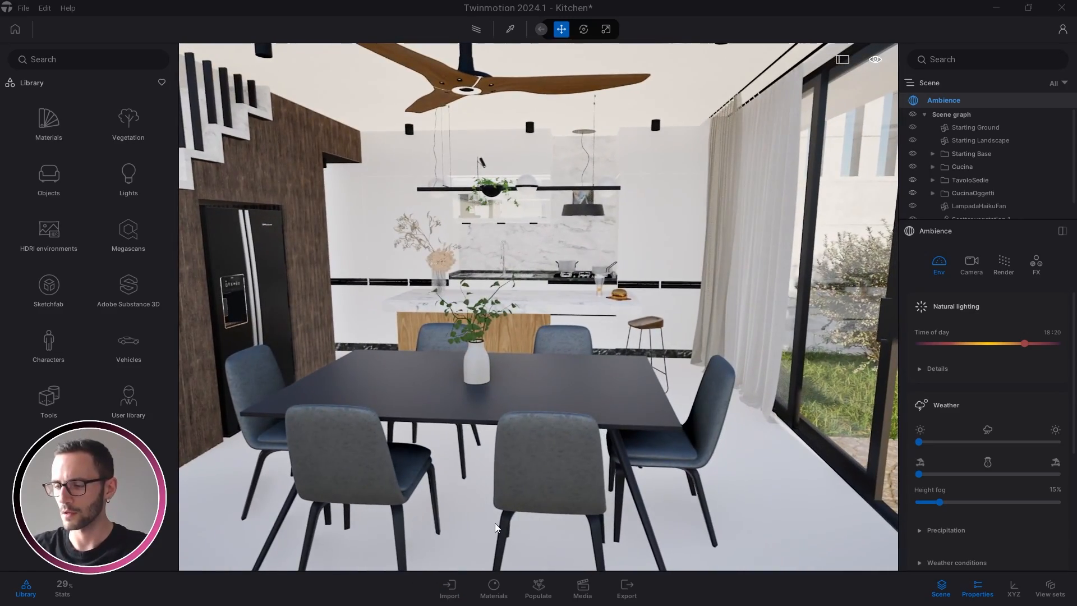
{"action": "left_click", "coordinate": [494, 586]}
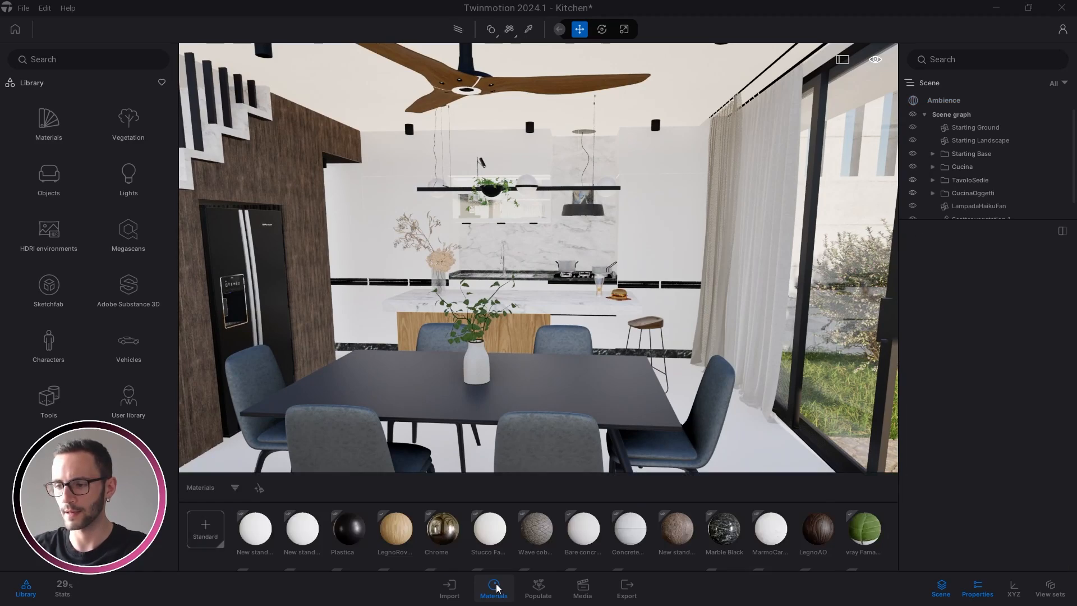
{"action": "left_click", "coordinate": [494, 586]}
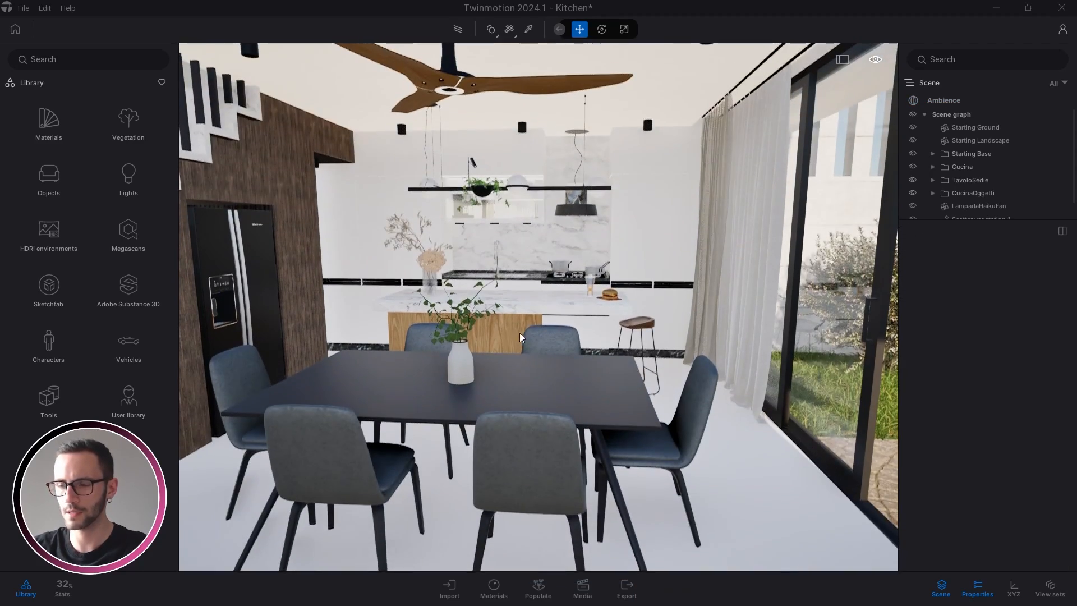
Open the user library's chair collection Sedie, inside the 3D, Interni and Sedute folders.
{"action": "scroll", "coordinate": [484, 344], "scroll_direction": "up", "scroll_amount": 4}
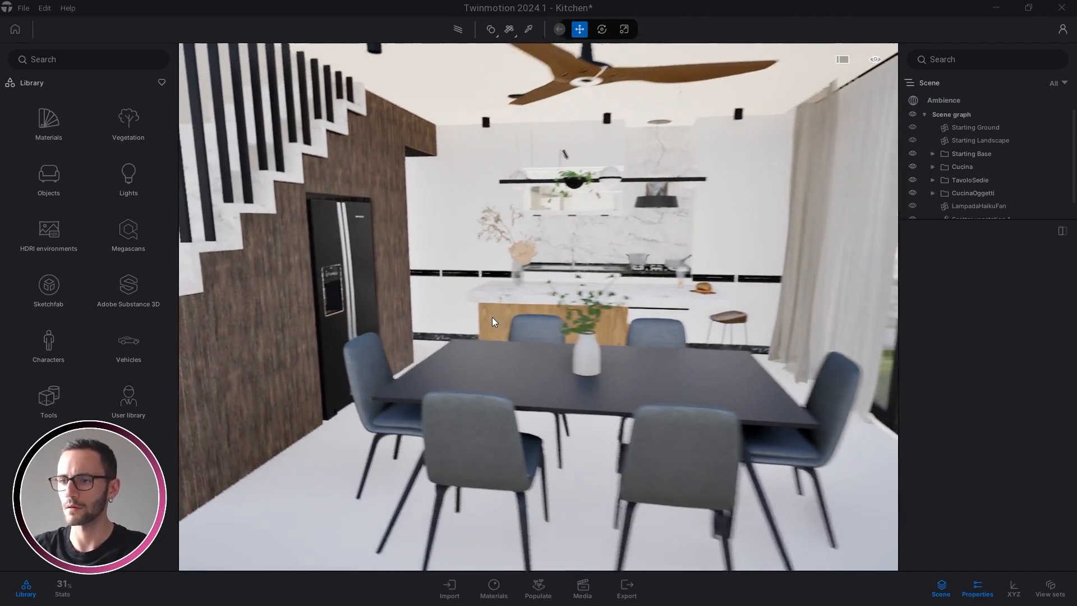
{"action": "scroll", "coordinate": [668, 369], "scroll_direction": "up", "scroll_amount": 2}
{"action": "middle_click_drag", "start_coordinate": [669, 368], "coordinate": [409, 344]}
{"action": "right_click_drag", "start_coordinate": [409, 344], "coordinate": [527, 377]}
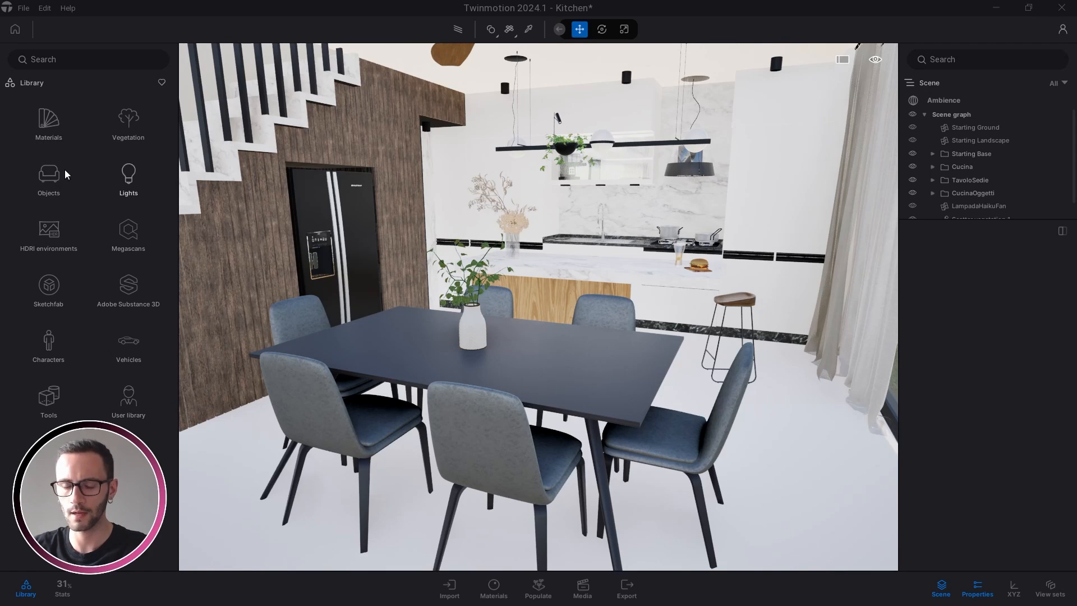
{"action": "scroll", "coordinate": [500, 325], "scroll_direction": "down", "scroll_amount": 3}
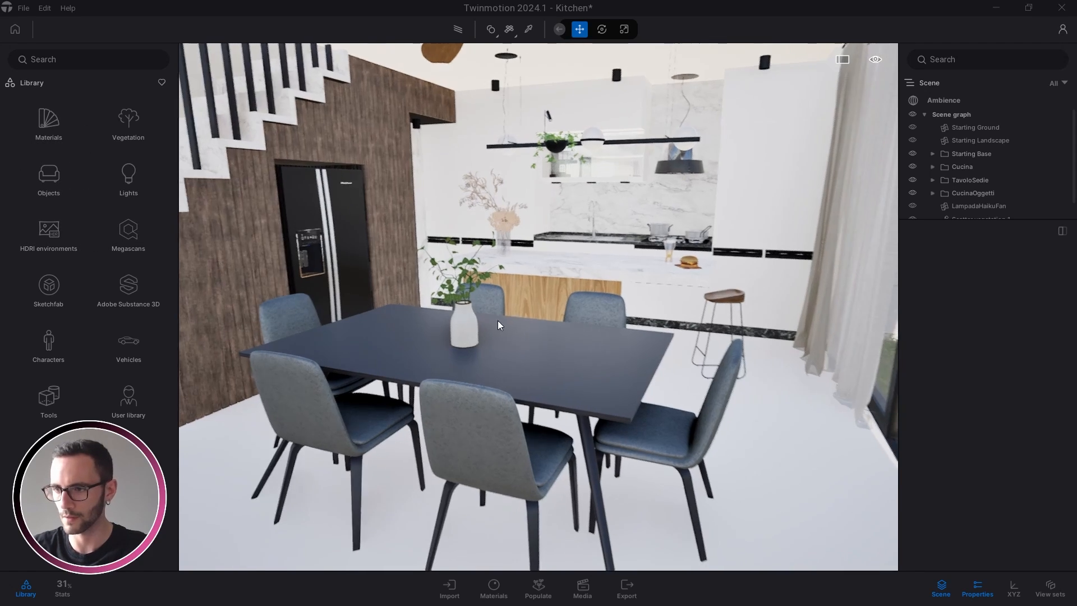
{"action": "left_click", "coordinate": [130, 404]}
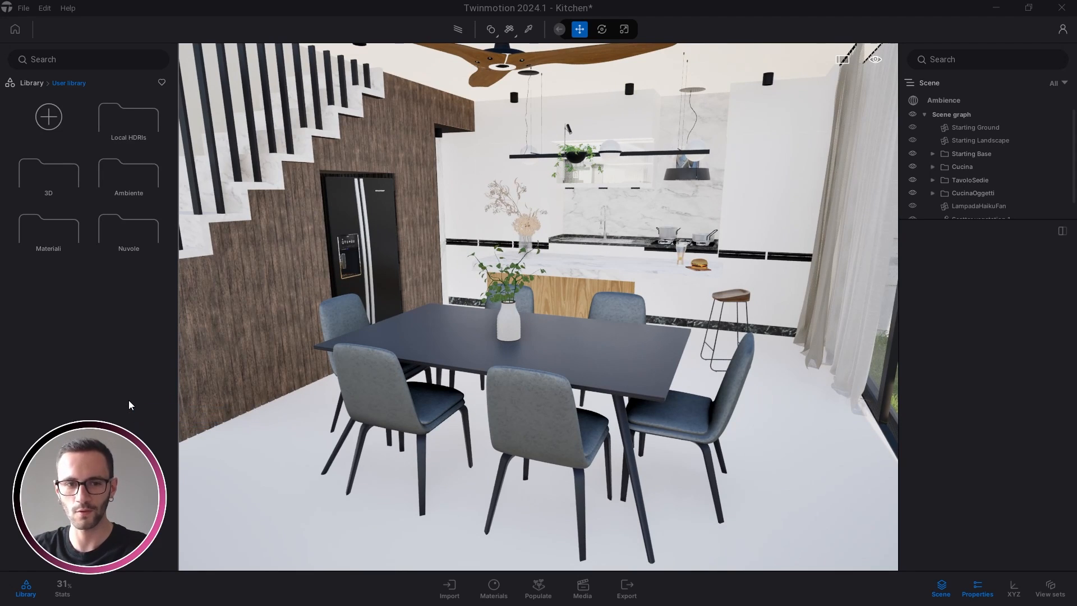
{"action": "right_click_drag", "start_coordinate": [385, 363], "coordinate": [466, 338]}
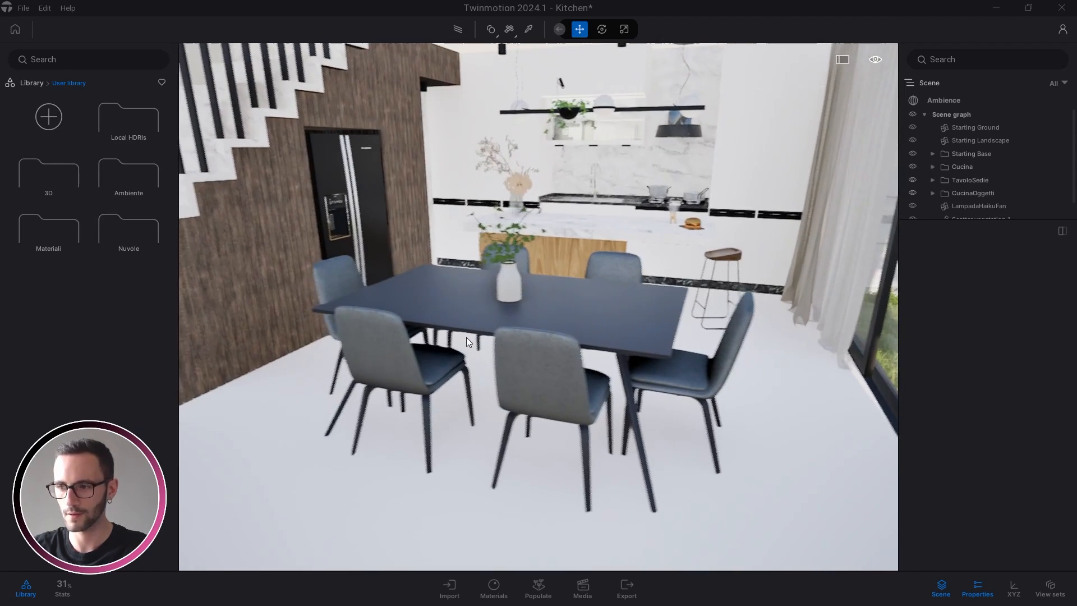
{"action": "key", "text": "a"}
{"action": "key", "text": "d"}
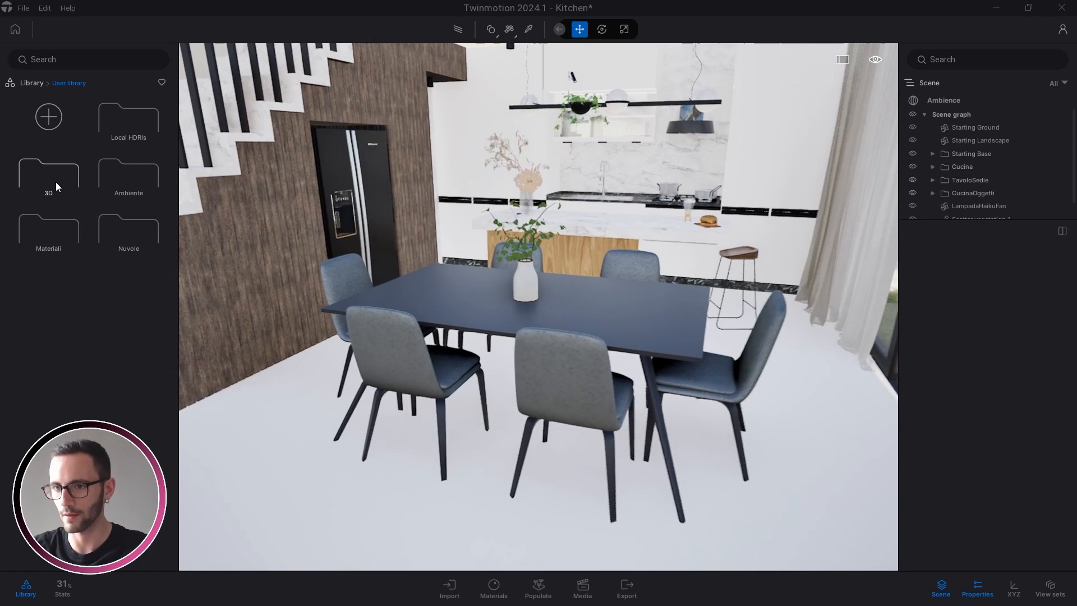
{"action": "left_click", "coordinate": [56, 182]}
{"action": "left_click", "coordinate": [60, 182]}
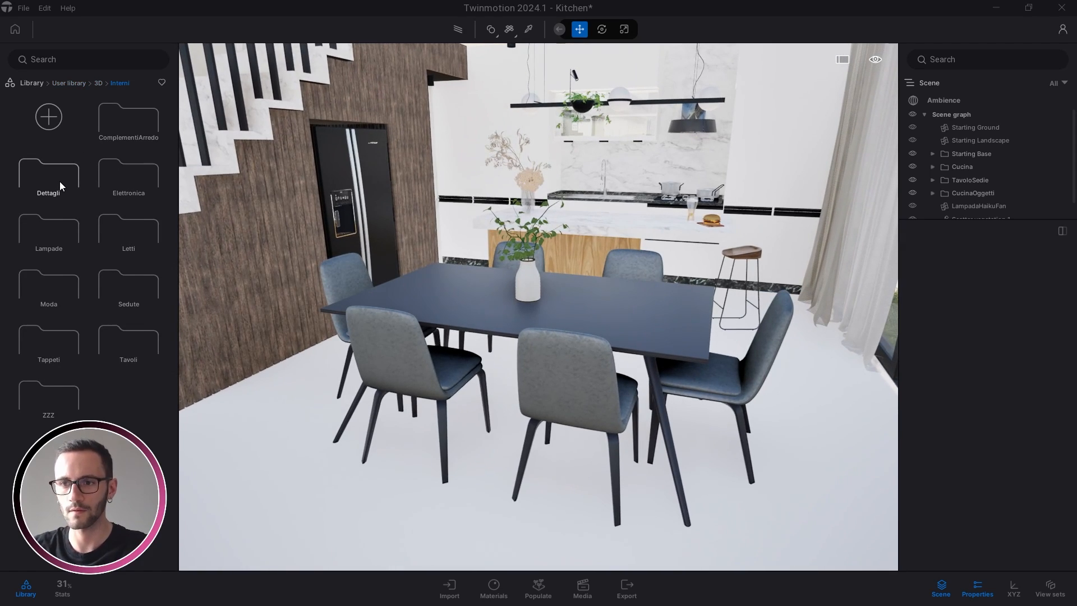
{"action": "left_click", "coordinate": [136, 282]}
{"action": "left_click", "coordinate": [60, 235]}
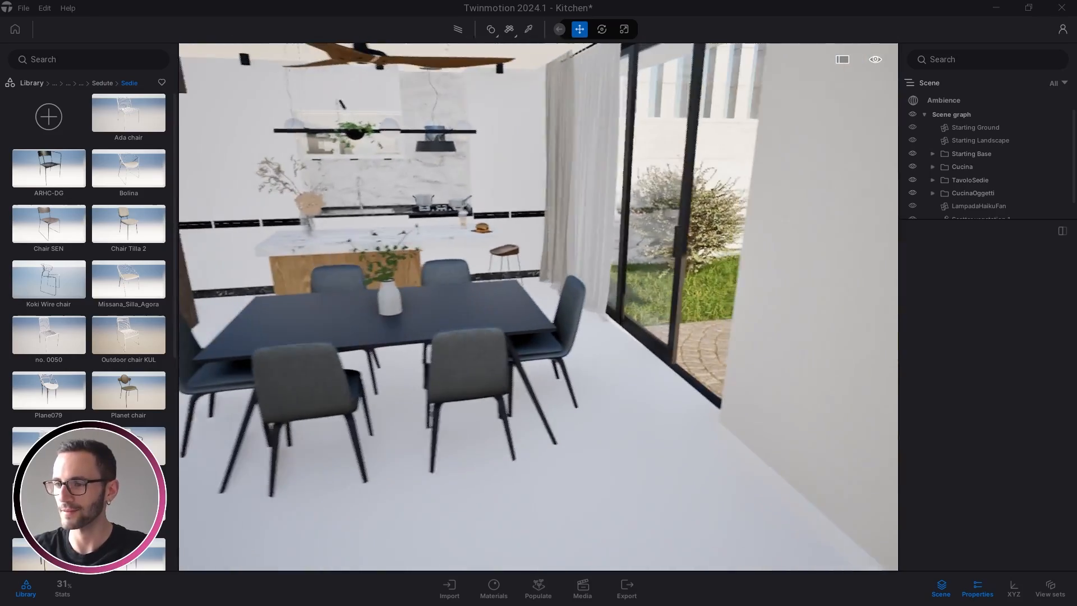
Place the Sedia9 chair from the library on the floor between the wood-clad wall and the dining table, and inspect it closely.
{"action": "right_click_drag", "start_coordinate": [477, 234], "coordinate": [623, 229]}
{"action": "key", "text": "a"}
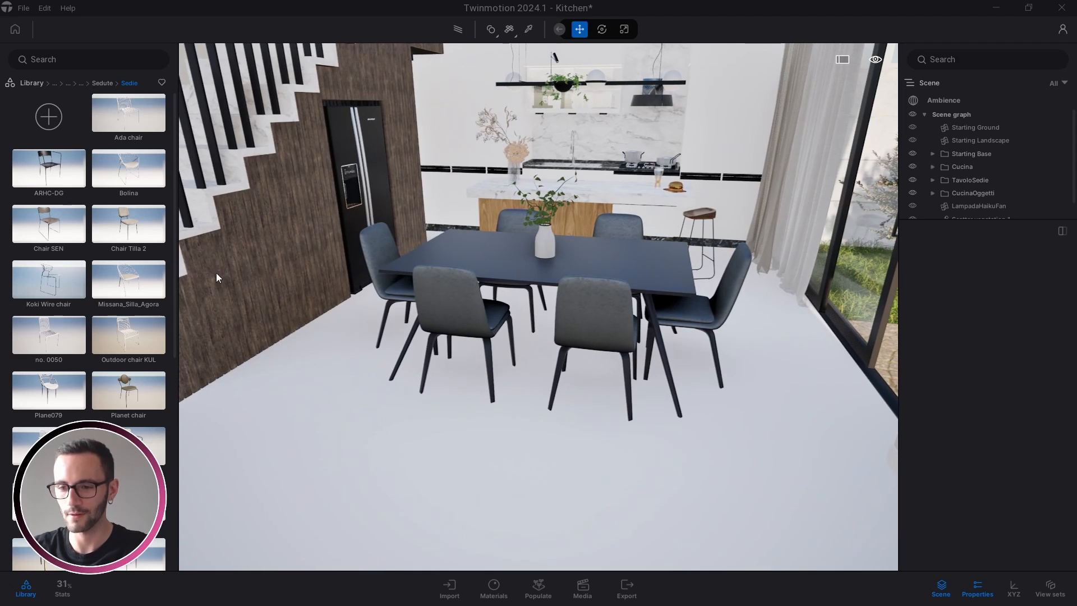
{"action": "scroll", "coordinate": [111, 270], "scroll_direction": "down", "scroll_amount": 2}
{"action": "scroll", "coordinate": [111, 268], "scroll_direction": "down", "scroll_amount": 3}
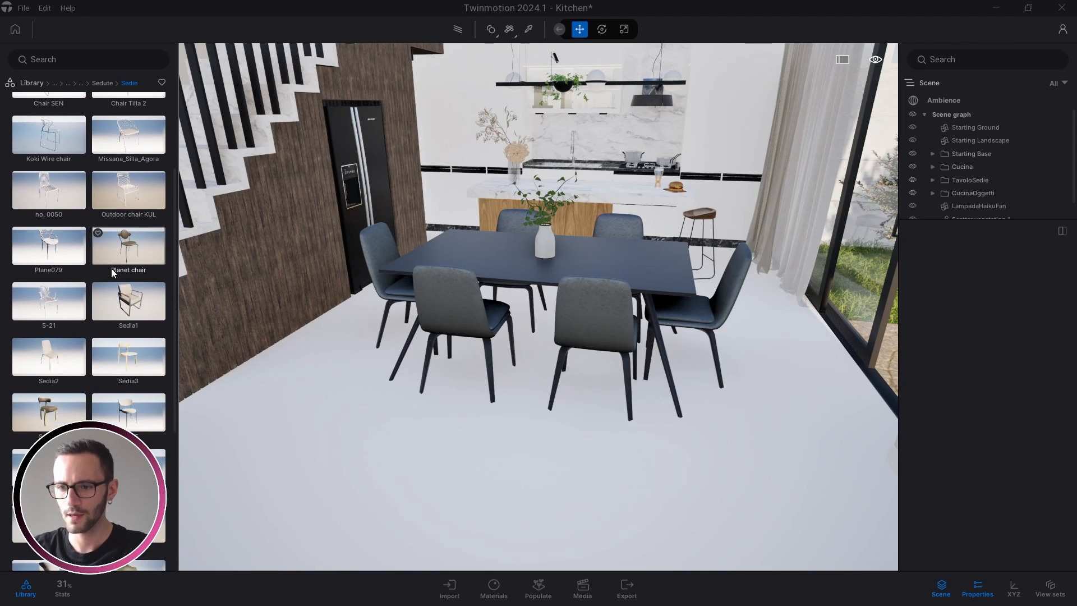
{"action": "scroll", "coordinate": [141, 362], "scroll_direction": "down", "scroll_amount": 2}
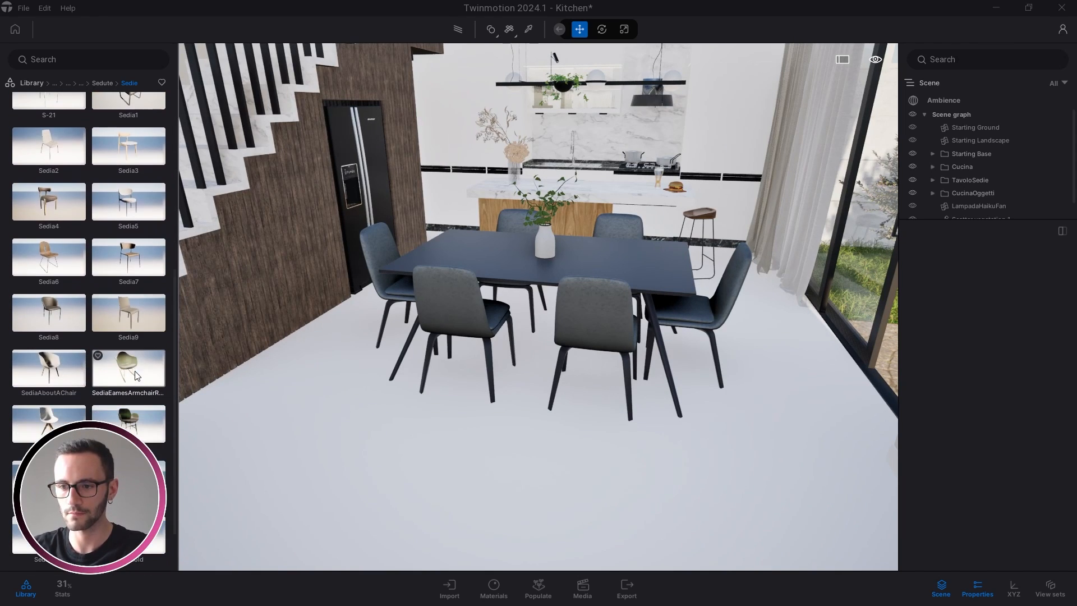
{"action": "left_click_drag", "start_coordinate": [116, 313], "coordinate": [373, 392]}
{"action": "right_click_drag", "start_coordinate": [379, 338], "coordinate": [403, 406]}
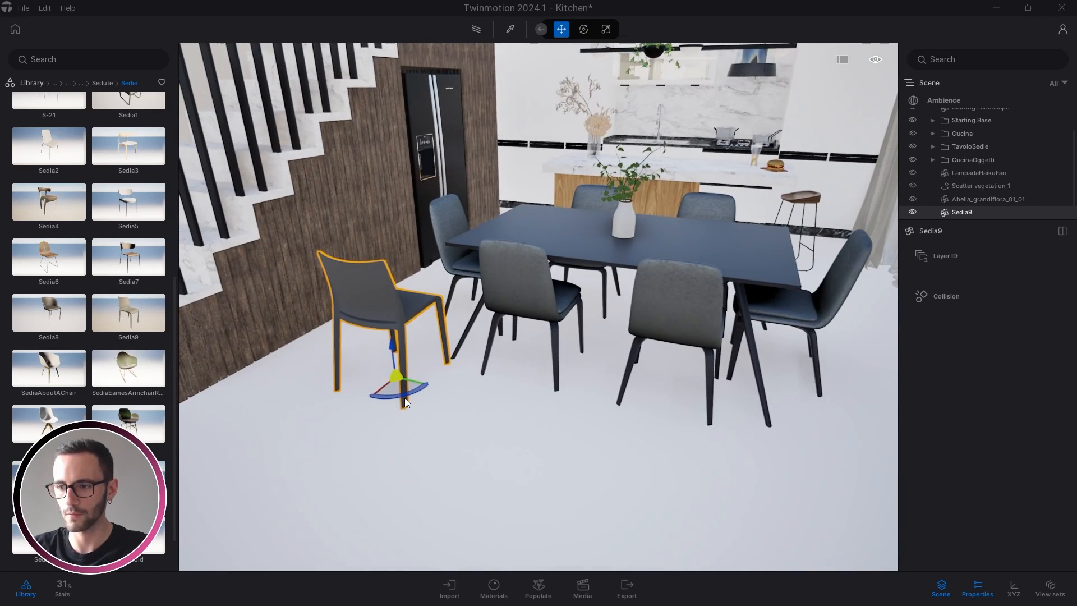
{"action": "scroll", "coordinate": [404, 398], "scroll_direction": "up", "scroll_amount": 1}
{"action": "middle_click_drag", "start_coordinate": [408, 394], "coordinate": [315, 389], "text": "shift"}
{"action": "left_click_drag", "start_coordinate": [426, 391], "coordinate": [362, 392]}
{"action": "key", "text": "f"}
{"action": "key", "text": "Escape"}
{"action": "scroll", "coordinate": [446, 332], "scroll_direction": "up", "scroll_amount": 4}
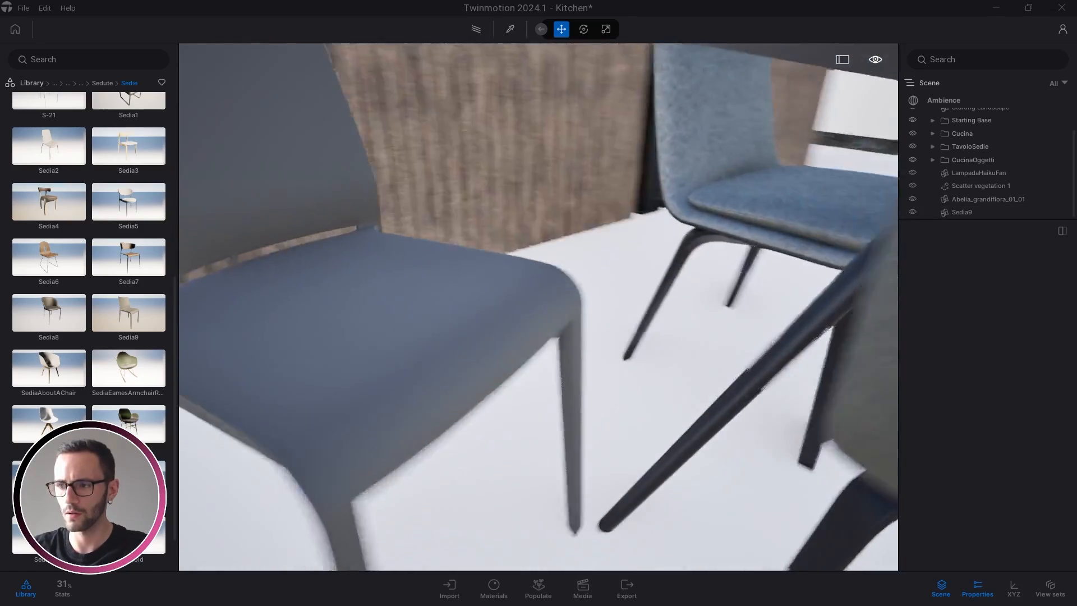
Place the Sedia2 chair from the library on the open floor in front of the dining table.
{"action": "middle_click_drag", "start_coordinate": [446, 332], "coordinate": [190, 255], "text": "shift"}
{"action": "scroll", "coordinate": [136, 274], "scroll_direction": "up", "scroll_amount": 2}
{"action": "left_click_drag", "start_coordinate": [49, 246], "coordinate": [428, 492]}
{"action": "middle_click_drag", "start_coordinate": [428, 492], "coordinate": [453, 336], "text": "shift"}
Pick the Chrome material on the Sedia2 chair's shell and set its tint to white, FFFFFF.
{"action": "key", "text": "t"}
{"action": "left_click", "coordinate": [447, 342]}
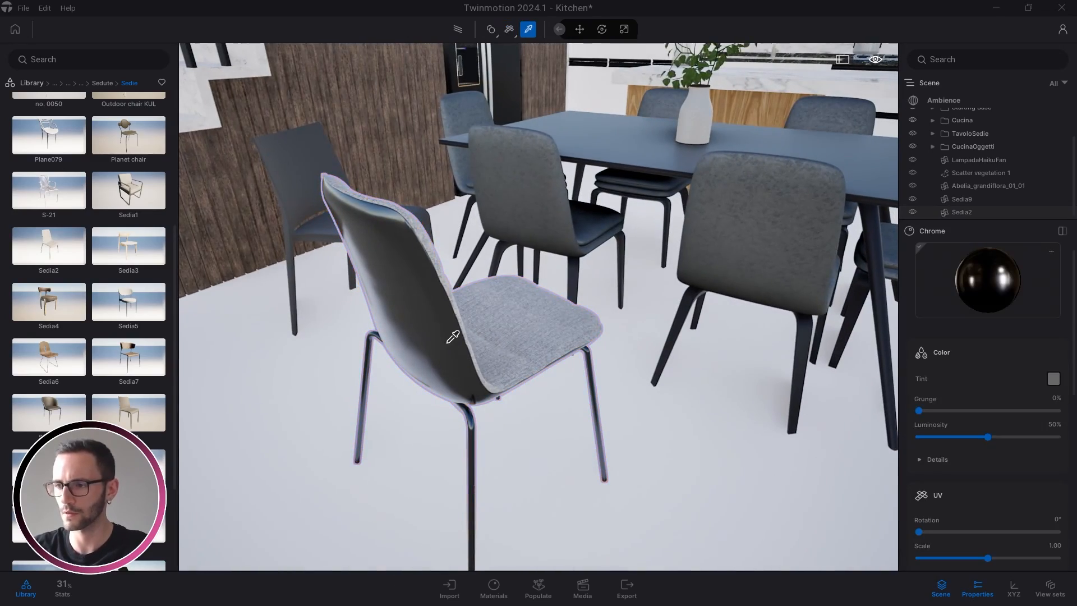
{"action": "left_click", "coordinate": [1054, 379]}
{"action": "left_click_drag", "start_coordinate": [523, 342], "coordinate": [527, 224]}
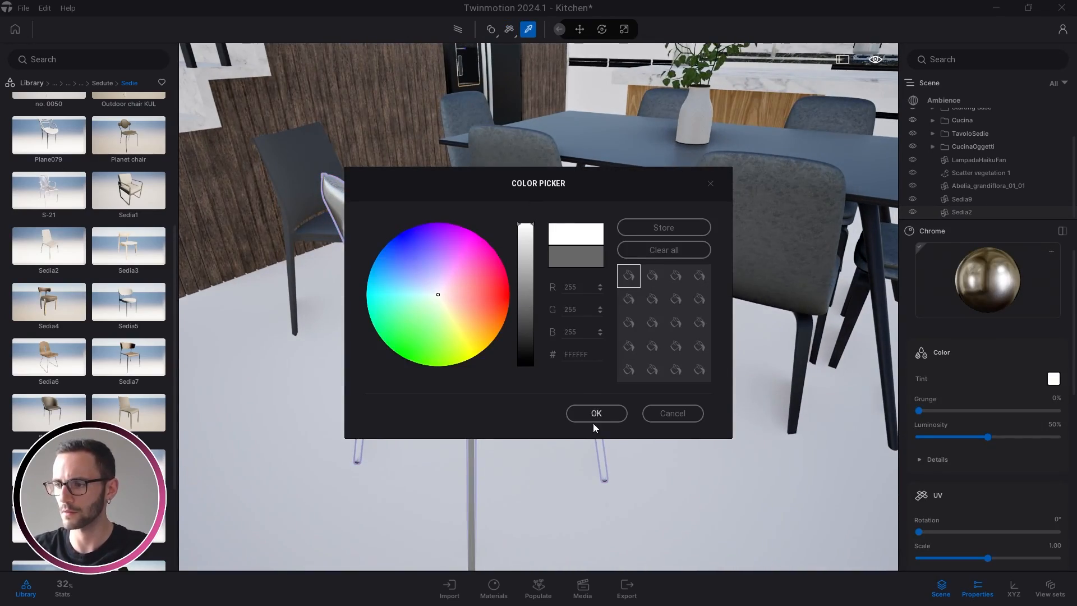
{"action": "left_click", "coordinate": [596, 415]}
{"action": "mouse_move", "coordinate": [596, 414]}
{"action": "middle_mouse_down", "text": "shift"}
{"action": "mouse_move", "coordinate": [471, 410]}
{"action": "mouse_move", "coordinate": [443, 392]}
{"action": "mouse_move", "coordinate": [460, 421]}
{"action": "mouse_move", "coordinate": [613, 409]}
{"action": "middle_mouse_up", "text": "shift"}
Delete the Sedia9 and Sedia2 chairs placed beside the dining table.
{"action": "key", "text": "Escape"}
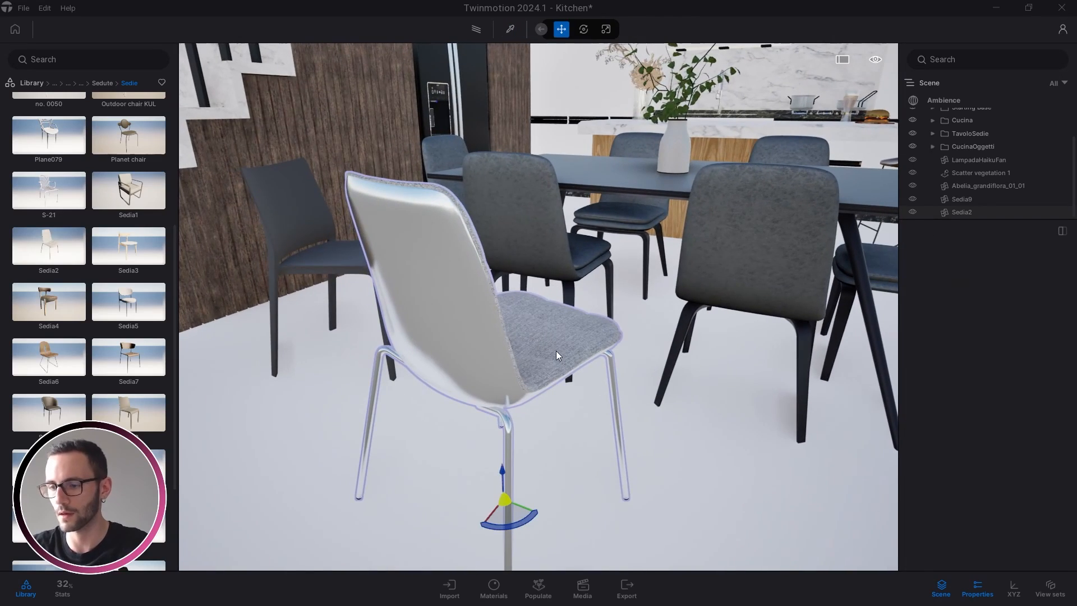
{"action": "key", "text": "Delete"}
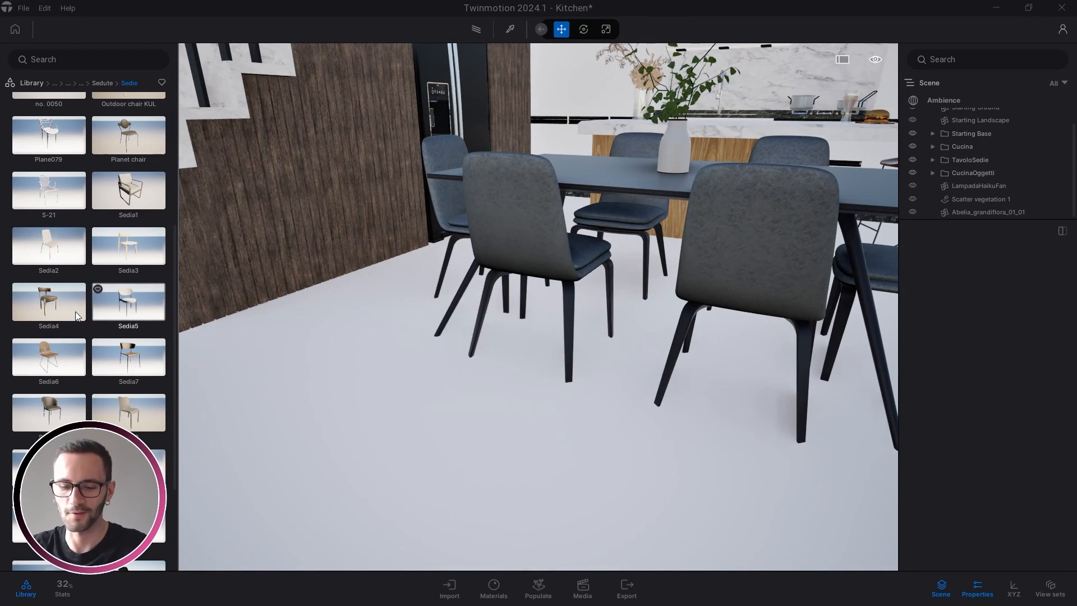
{"action": "scroll", "coordinate": [109, 318], "scroll_direction": "up", "scroll_amount": 5}
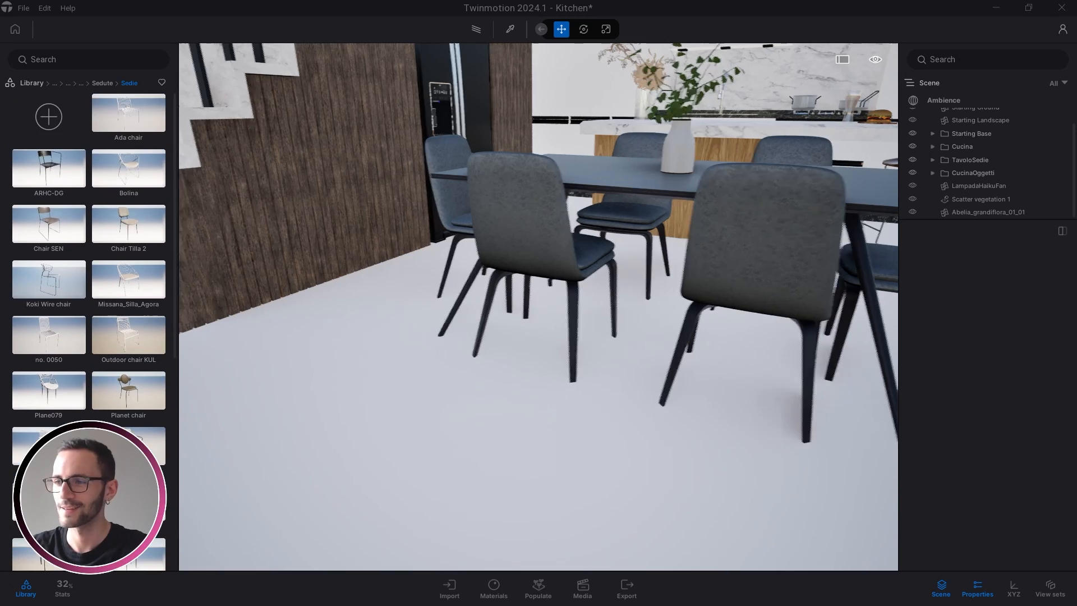
Reframe the dining table and return the library from the Sedie folder to its top-level categories.
{"action": "right_click_drag", "start_coordinate": [538, 303], "coordinate": [561, 291]}
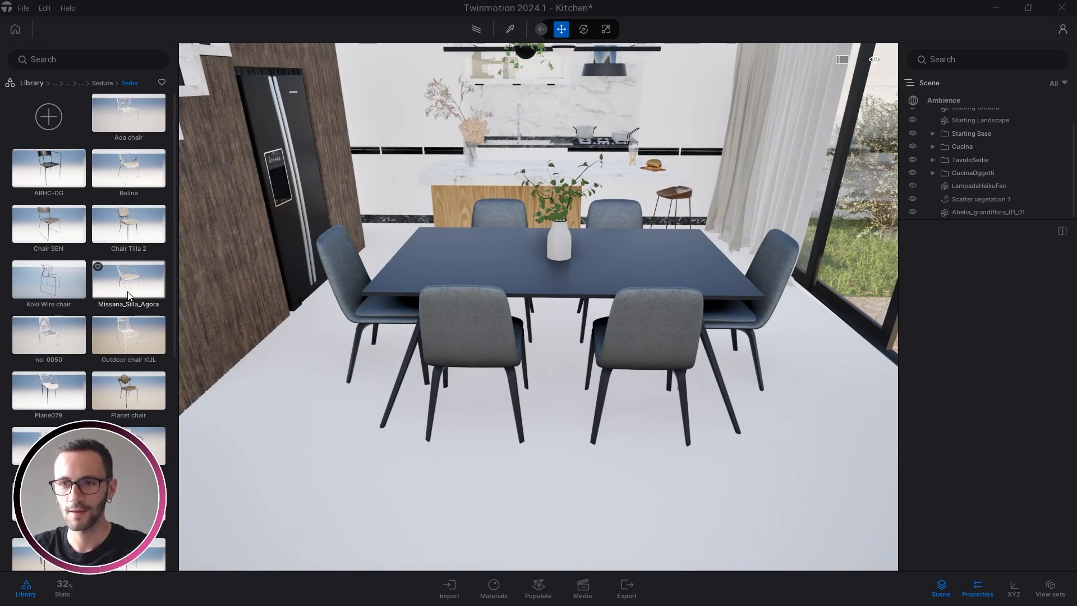
{"action": "key", "text": "d"}
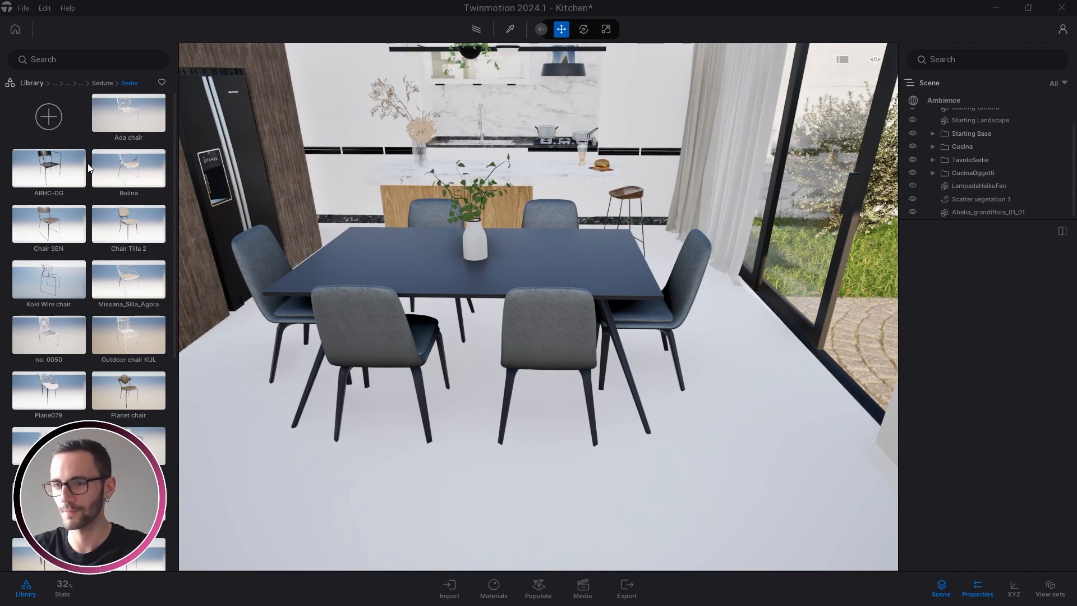
{"action": "left_click", "coordinate": [36, 82]}
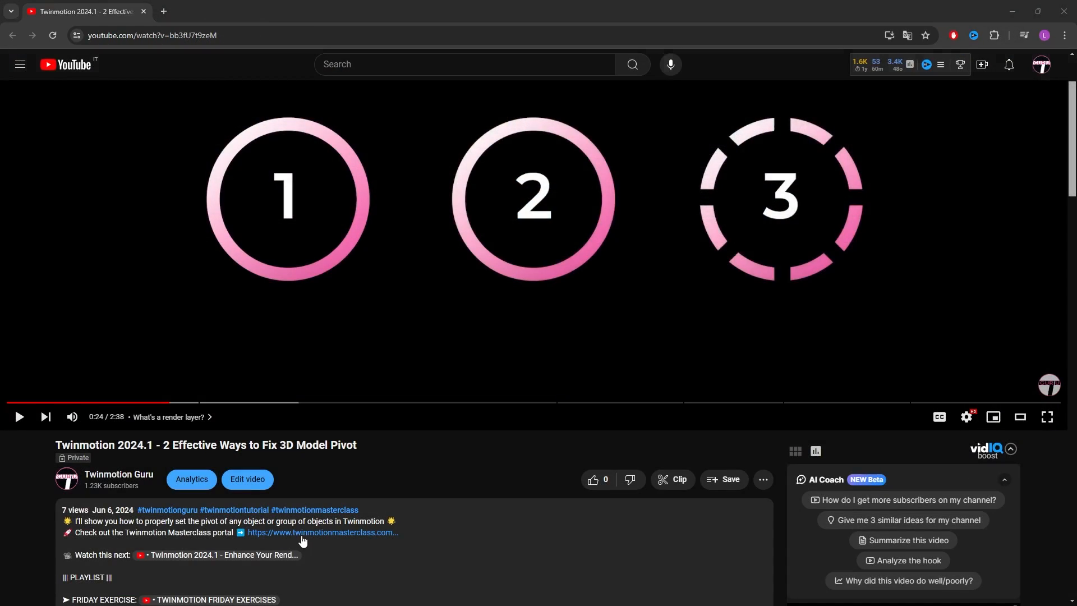
Switch to the browser and open the Twinmotion Masterclass link in the YouTube video's description.
{"action": "left_click", "coordinate": [318, 533]}
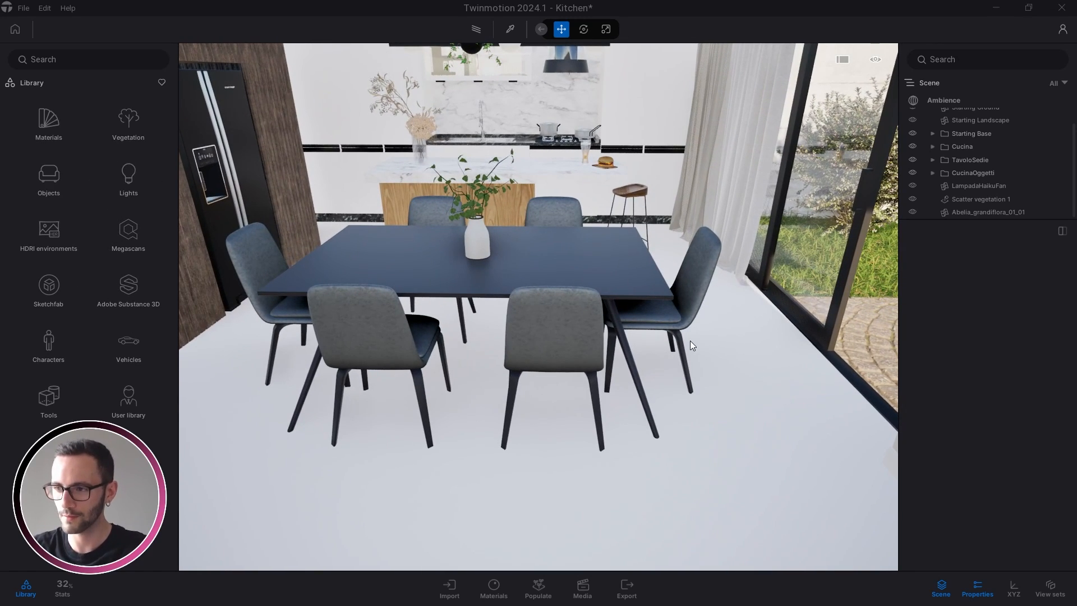
On Poly Haven, filter the textures to the Wood category and open the Wood Floor texture.
{"action": "scroll", "coordinate": [689, 341], "scroll_direction": "down", "scroll_amount": 5}
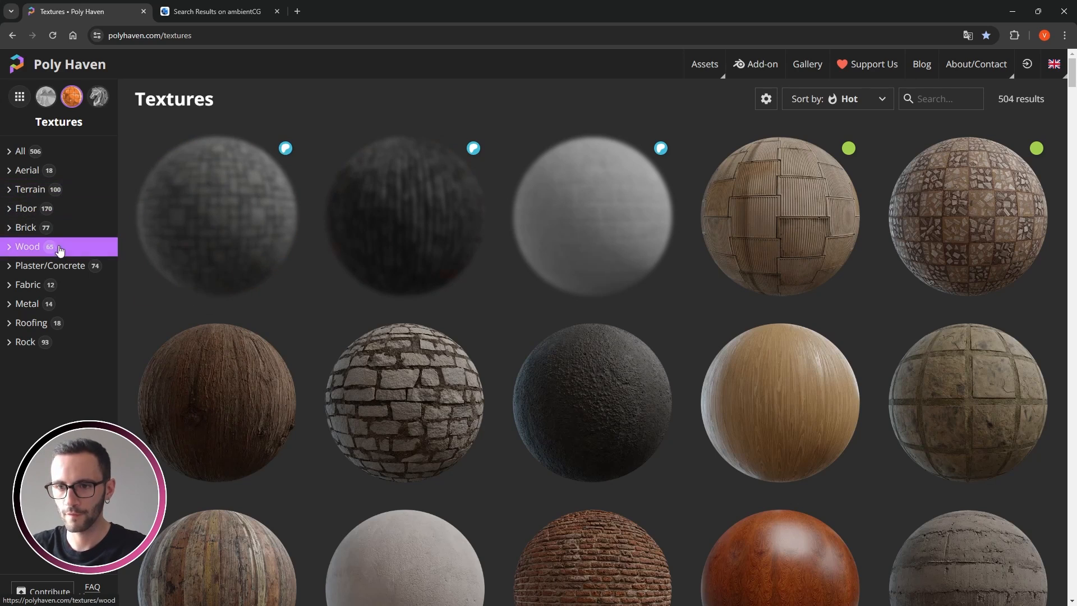
{"action": "left_click", "coordinate": [40, 247]}
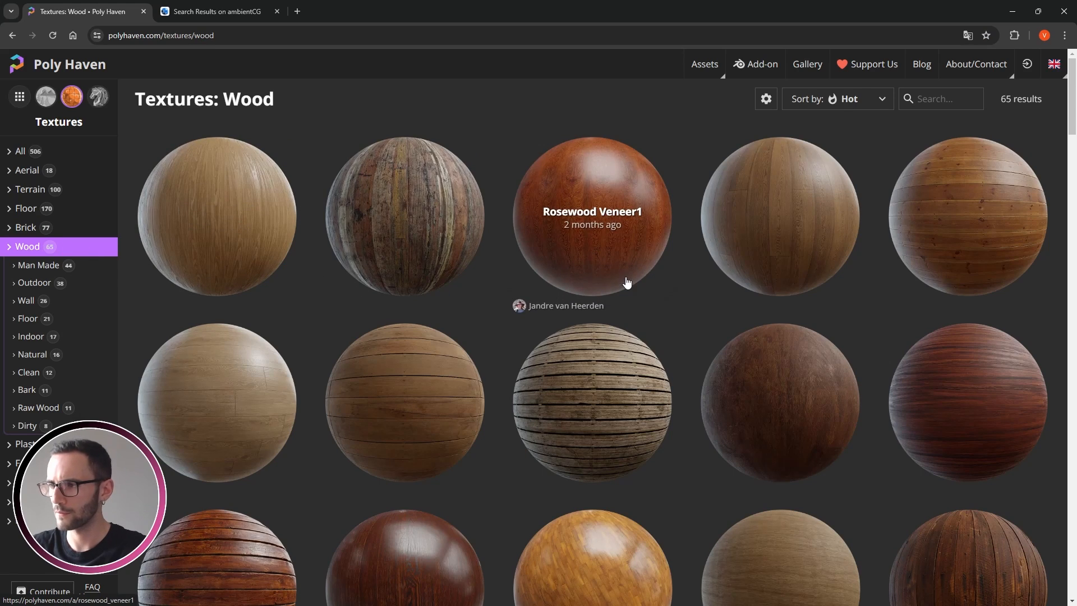
{"action": "scroll", "coordinate": [468, 277], "scroll_direction": "down", "scroll_amount": 3}
{"action": "scroll", "coordinate": [464, 279], "scroll_direction": "up", "scroll_amount": 4}
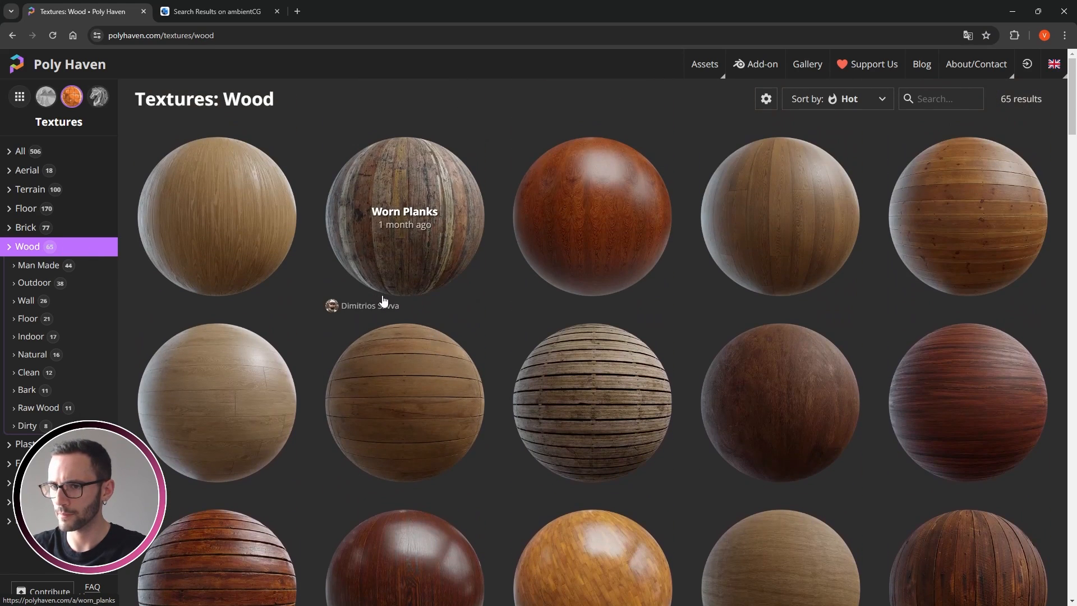
{"action": "left_click", "coordinate": [807, 217]}
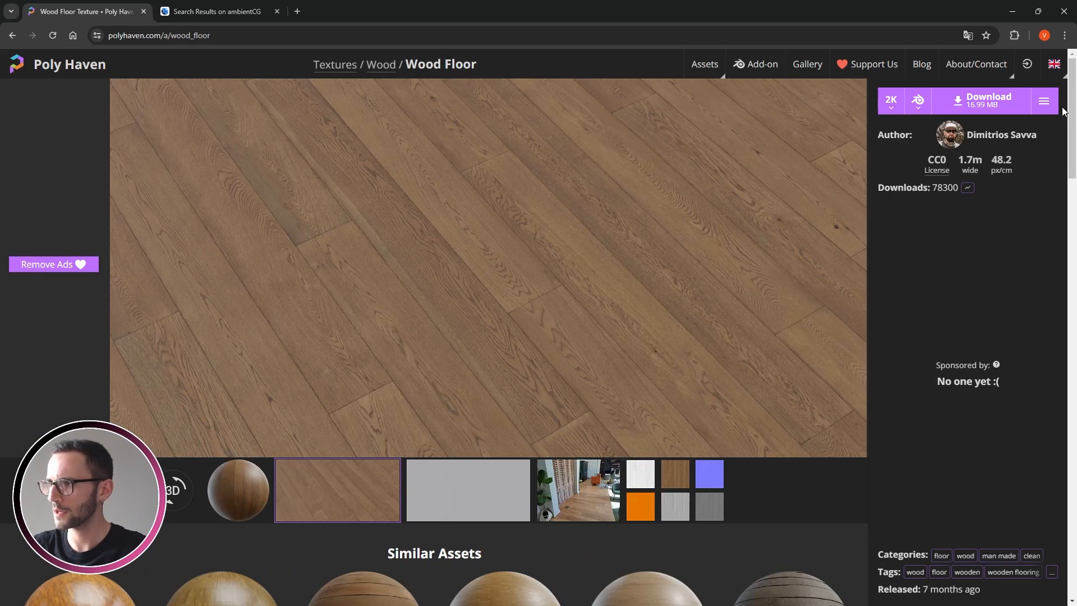
Open the 2K JPG versions of the Wood Floor diffuse, normal, rough and AO maps in separate browser tabs.
{"action": "left_click", "coordinate": [1037, 111]}
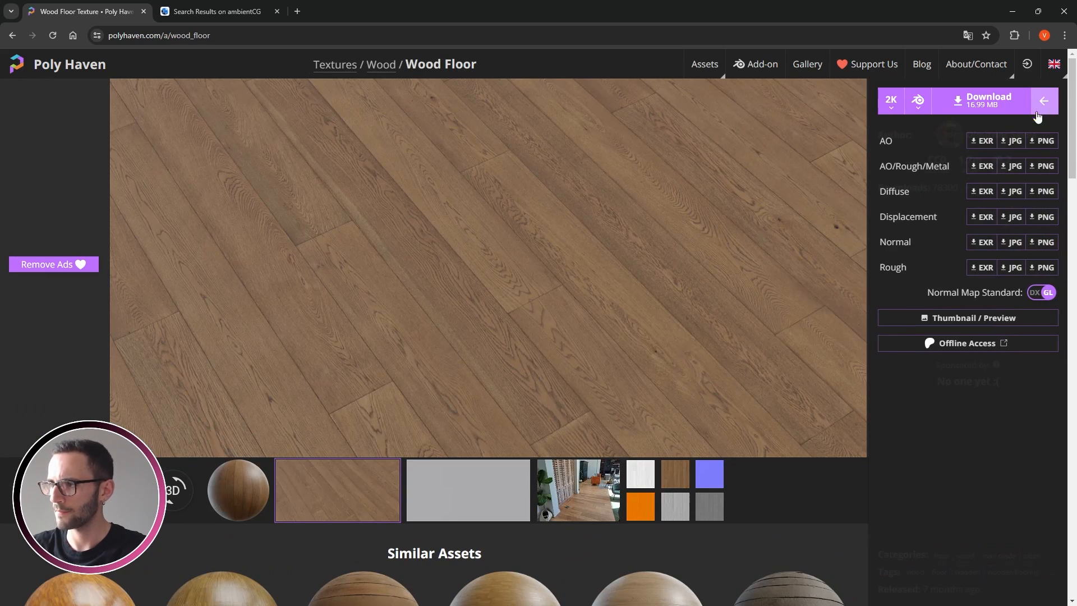
{"action": "middle_click", "coordinate": [1013, 193]}
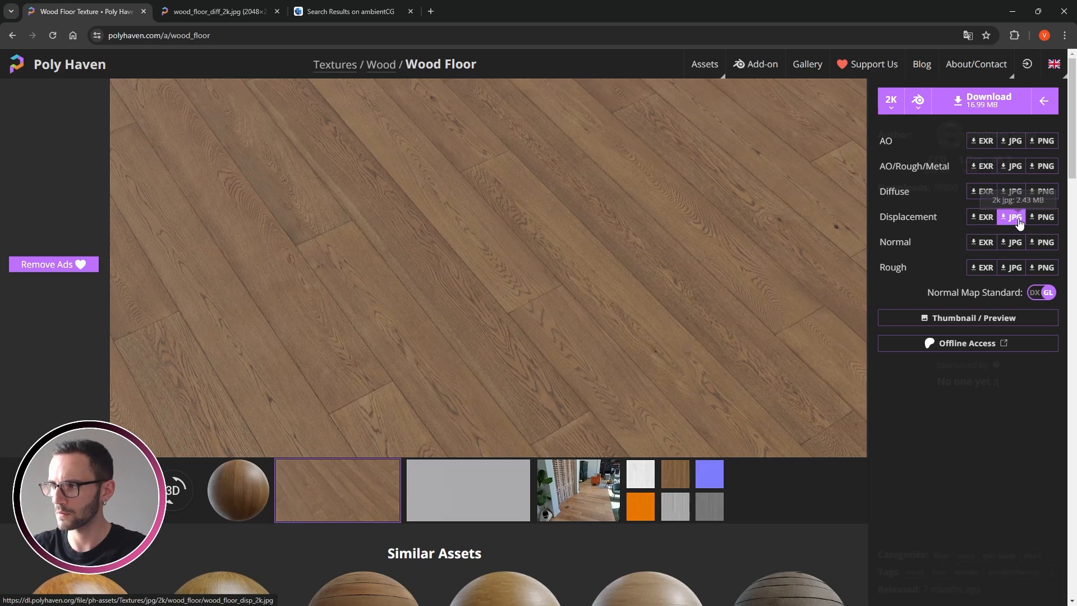
{"action": "middle_click", "coordinate": [1012, 242]}
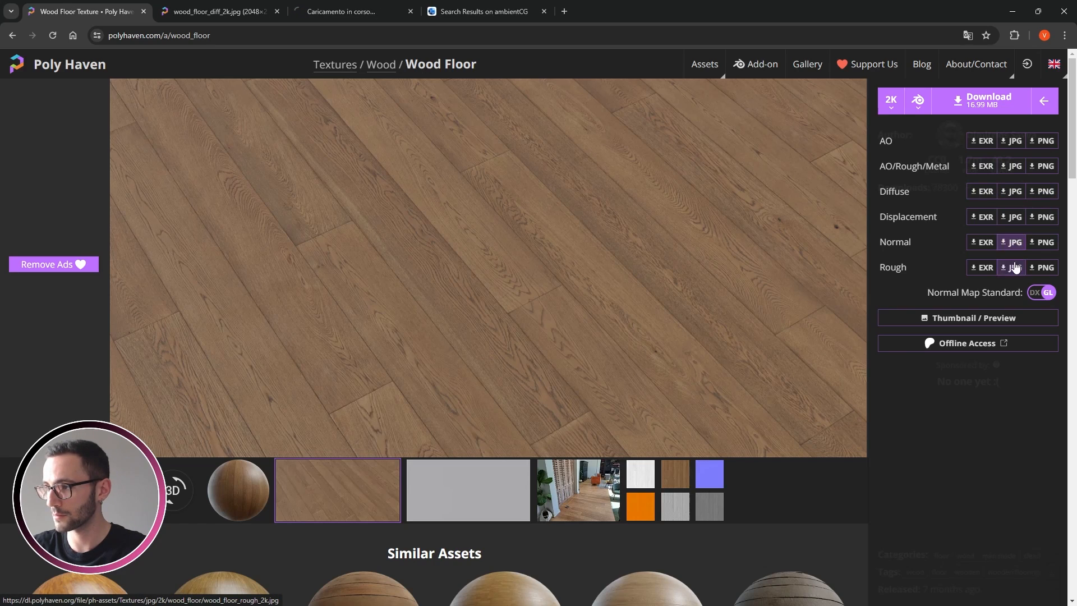
{"action": "middle_click", "coordinate": [1012, 267]}
{"action": "middle_click", "coordinate": [1016, 150]}
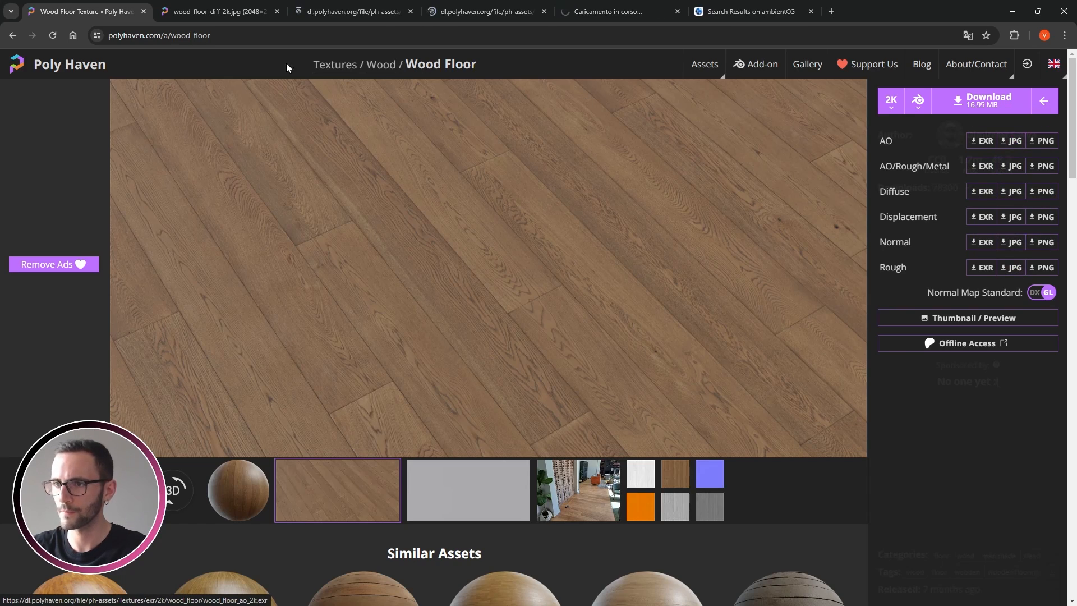
Save the diffuse map wood_floor_diff_2k.jpg into the Nuova cartella folder on the Desktop.
{"action": "left_click", "coordinate": [219, 11]}
{"action": "right_click", "coordinate": [443, 275]}
{"action": "left_click", "coordinate": [482, 303]}
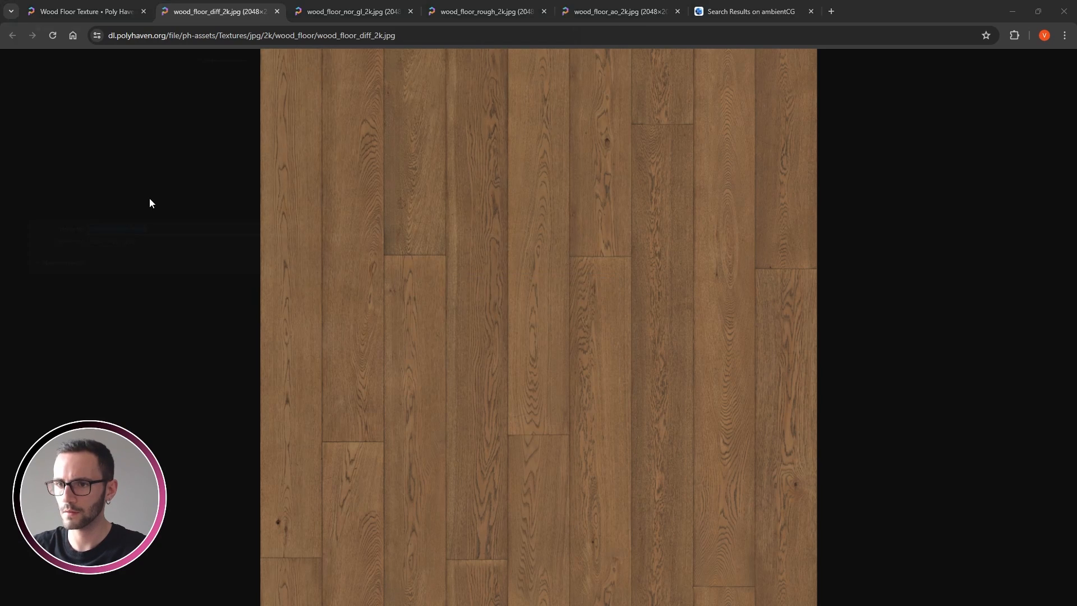
{"action": "left_click", "coordinate": [63, 156]}
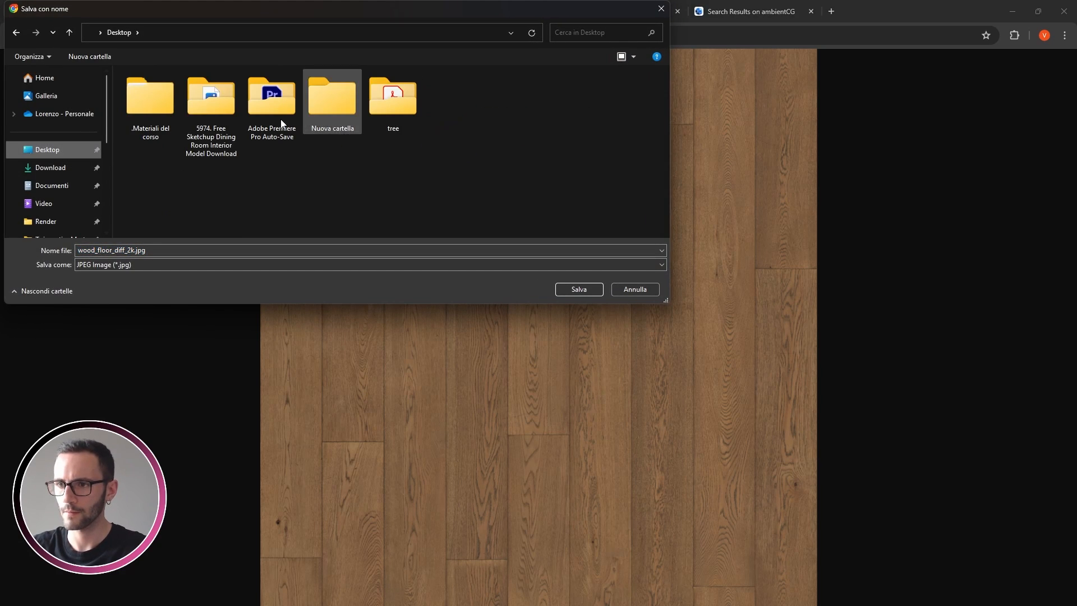
{"action": "double_click", "coordinate": [353, 114]}
{"action": "left_click", "coordinate": [579, 289]}
Save the normal map wood_floor_nor_gl_2k.jpg into the same Nuova cartella folder.
{"action": "left_click", "coordinate": [348, 11]}
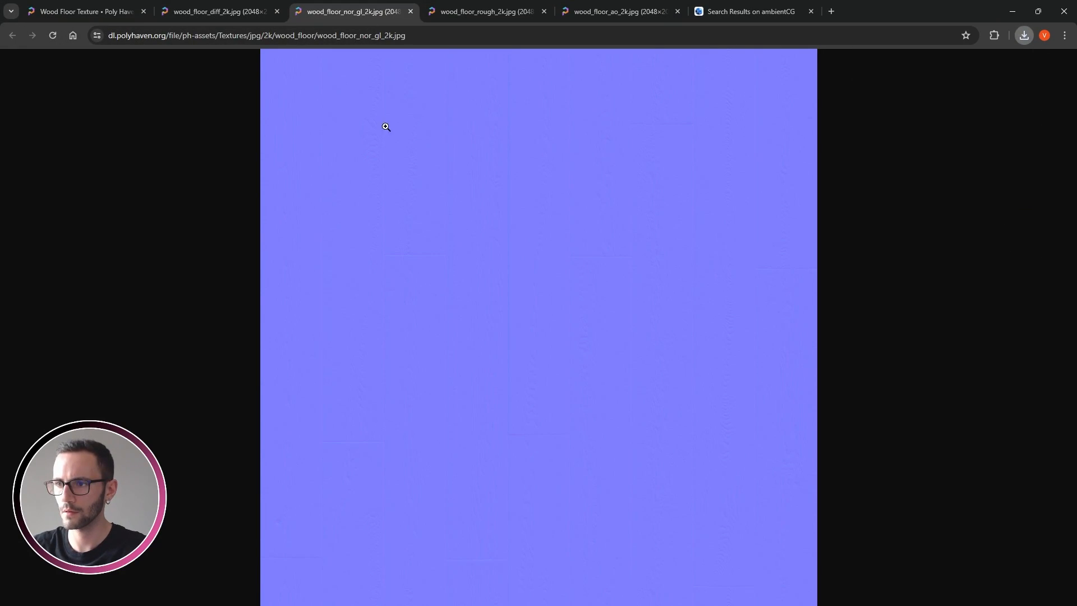
{"action": "right_click", "coordinate": [449, 211]}
{"action": "left_click", "coordinate": [508, 230]}
{"action": "middle_click", "coordinate": [456, 9]}
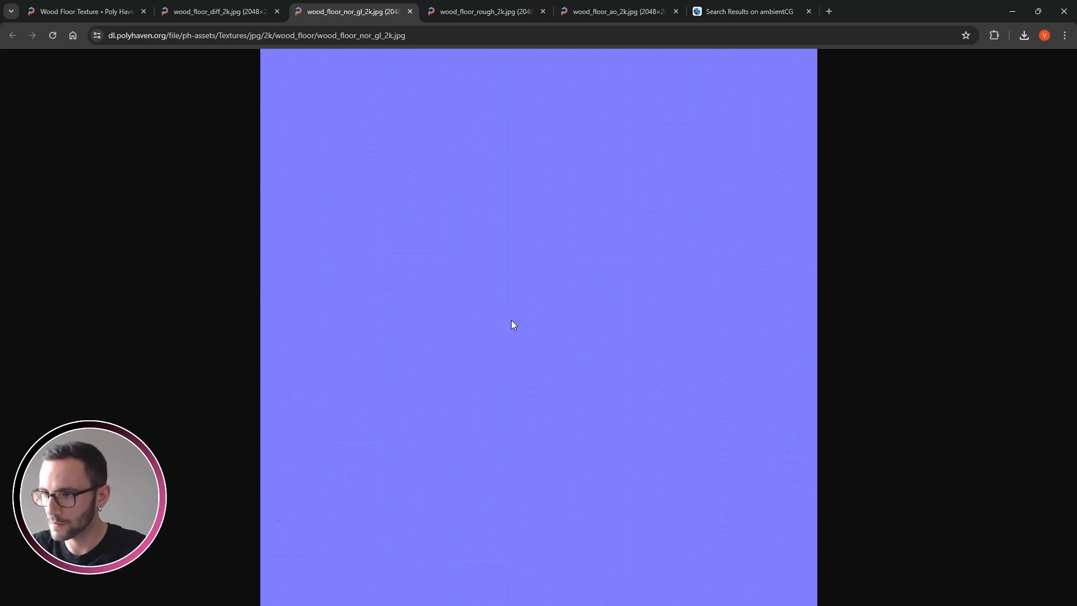
{"action": "right_click", "coordinate": [519, 296]}
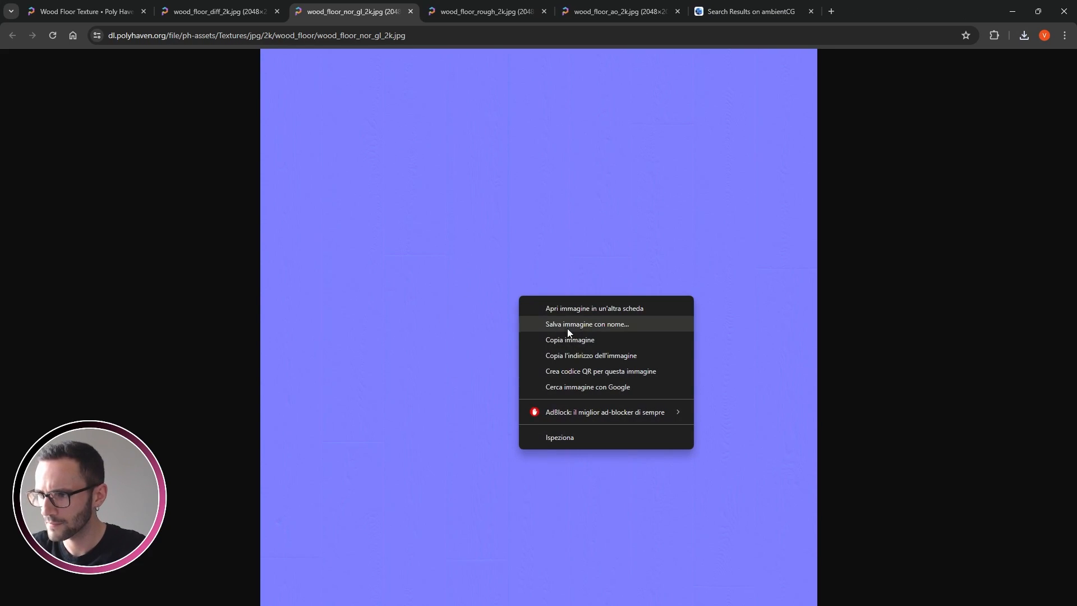
{"action": "left_click", "coordinate": [567, 328]}
{"action": "key", "text": "Return"}
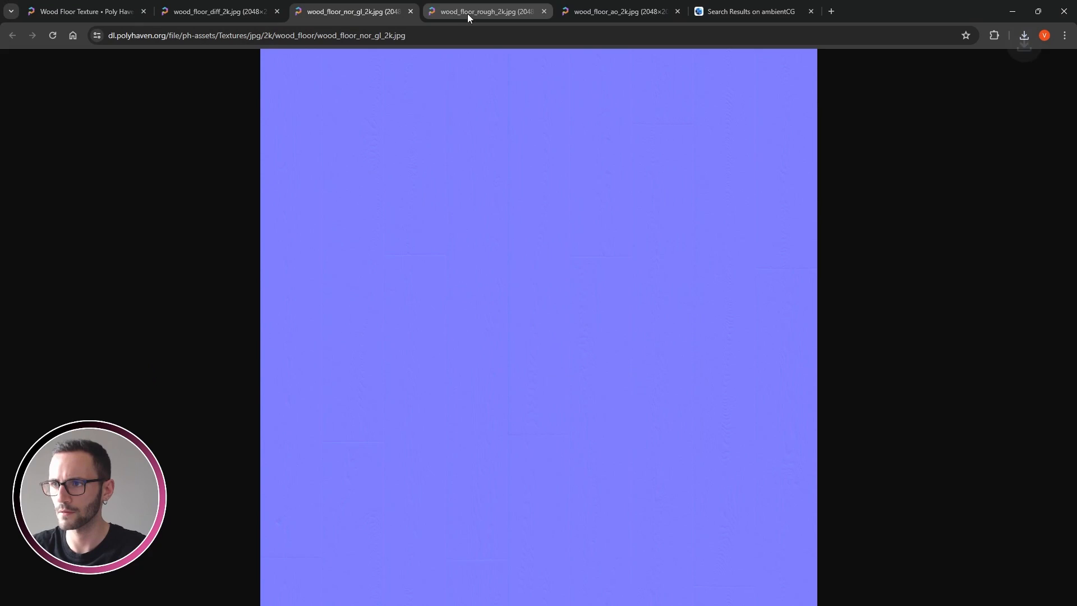
Save the roughness map wood_floor_rough_2k.jpg into the Nuova cartella folder.
{"action": "left_click", "coordinate": [469, 12]}
{"action": "right_click", "coordinate": [487, 263]}
{"action": "left_click", "coordinate": [538, 297]}
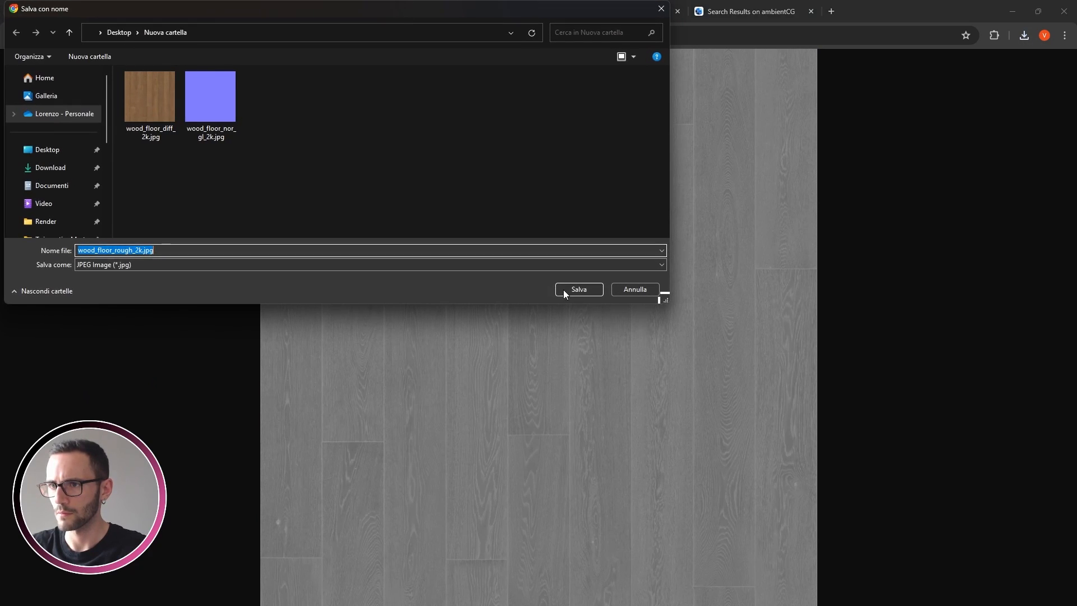
{"action": "left_click", "coordinate": [570, 291]}
Save the ambient occlusion map wood_floor_ao_2k.jpg into the Nuova cartella folder.
{"action": "left_click", "coordinate": [615, 12]}
{"action": "right_click", "coordinate": [496, 368]}
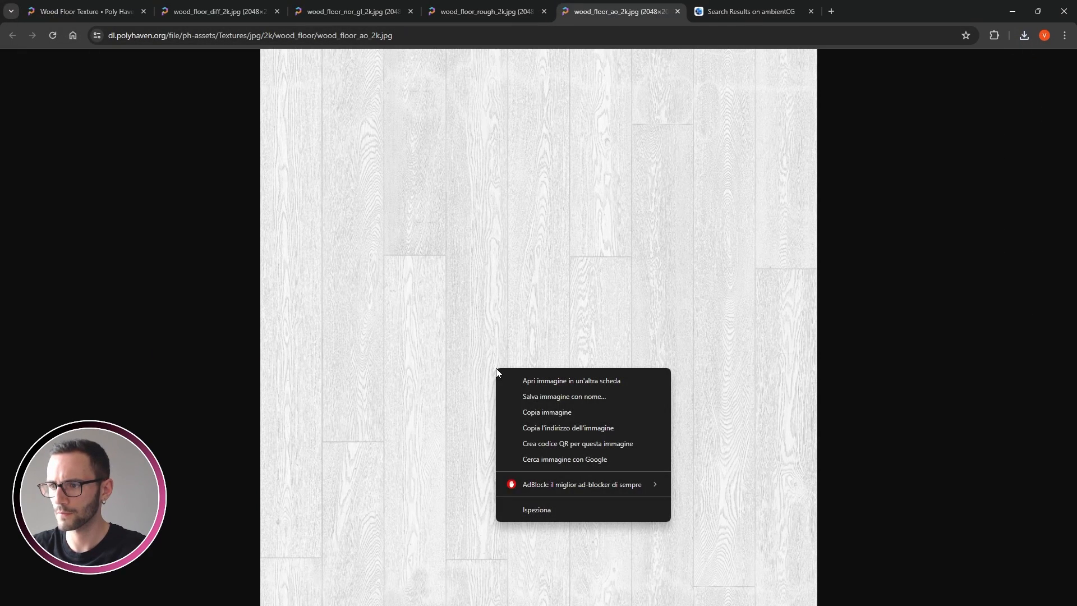
{"action": "left_click", "coordinate": [582, 398]}
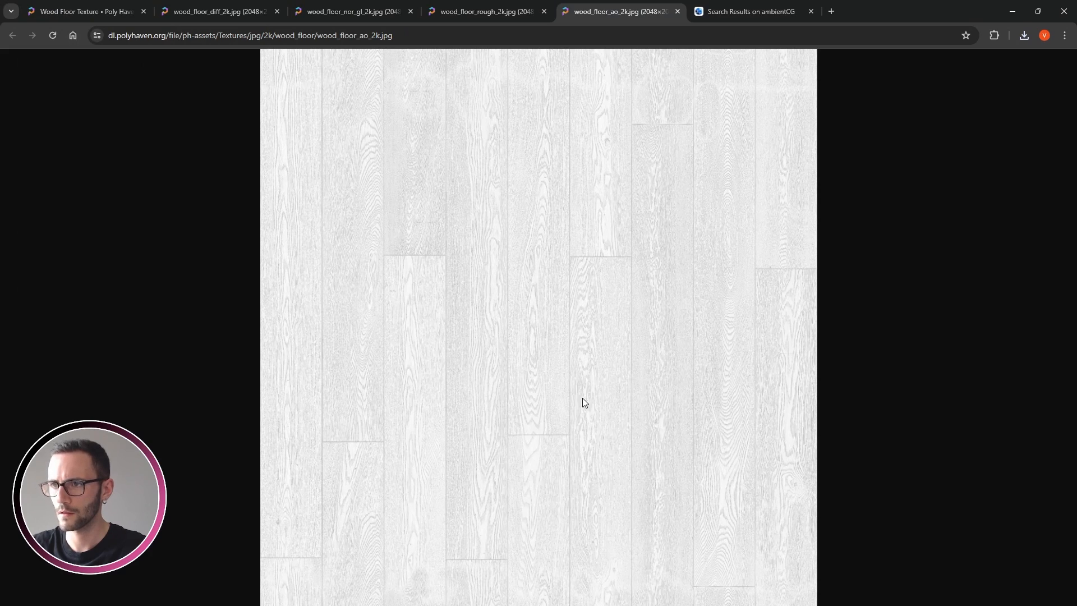
{"action": "left_click", "coordinate": [580, 290]}
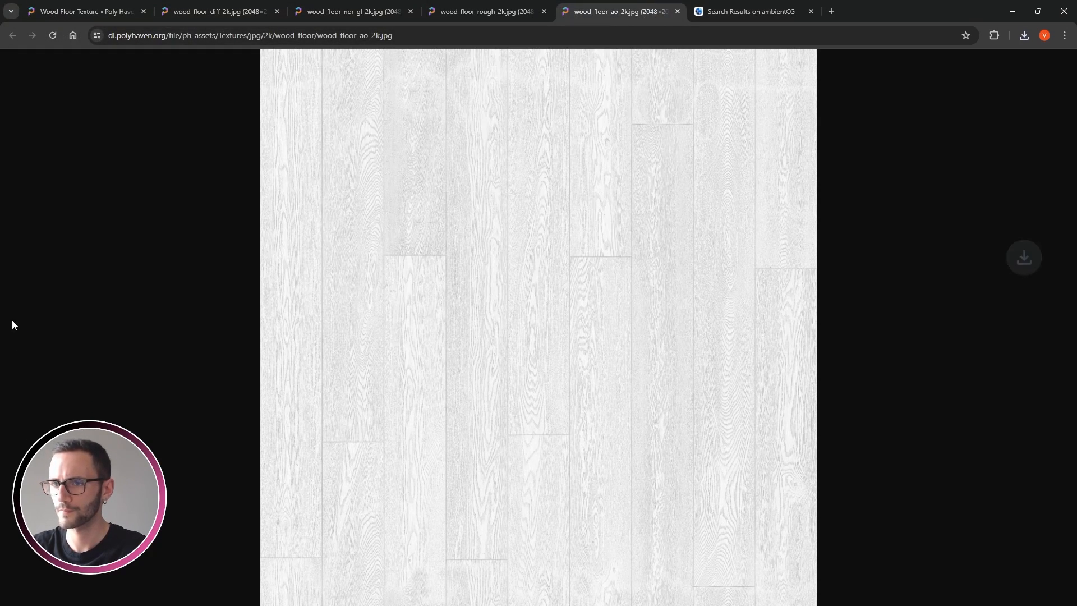
On ambientCG, search the materials for "wood" and open the dark Wood 051 material.
{"action": "left_click", "coordinate": [734, 13]}
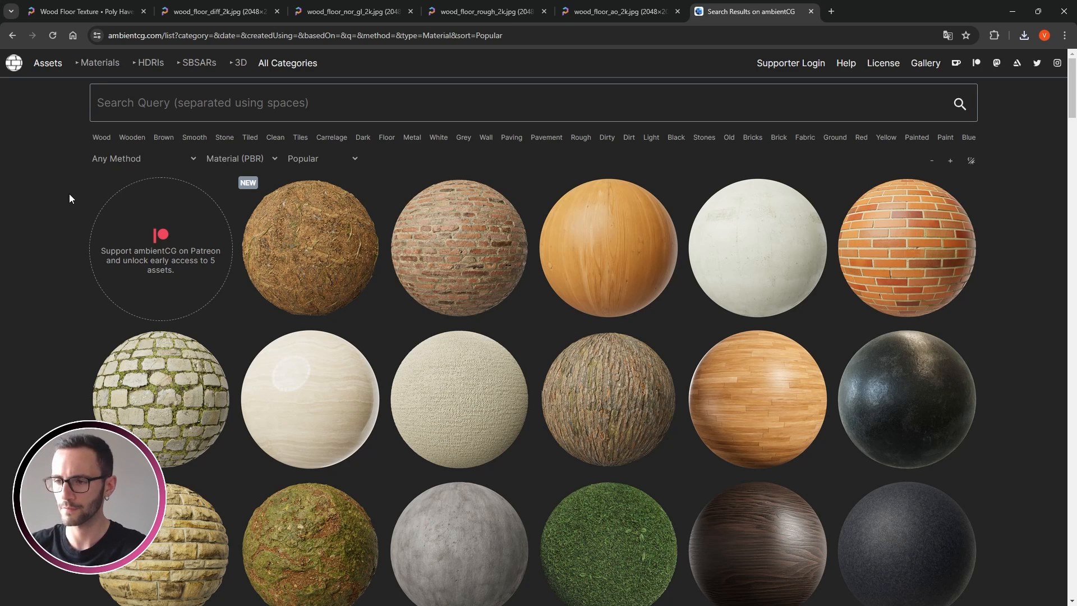
{"action": "scroll", "coordinate": [79, 194], "scroll_direction": "down", "scroll_amount": 6}
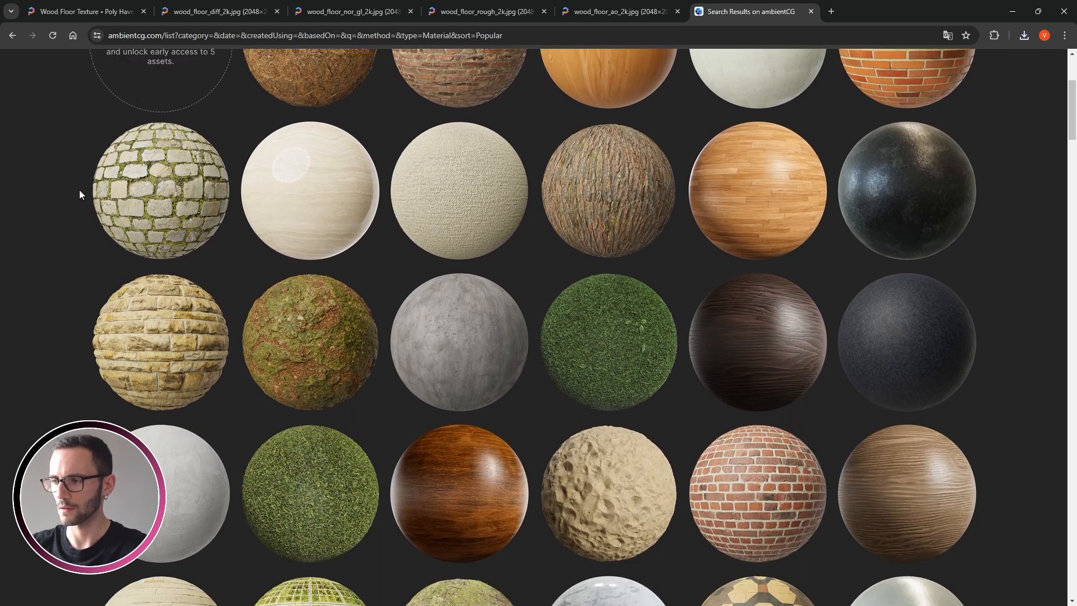
{"action": "scroll", "coordinate": [79, 195], "scroll_direction": "up", "scroll_amount": 6}
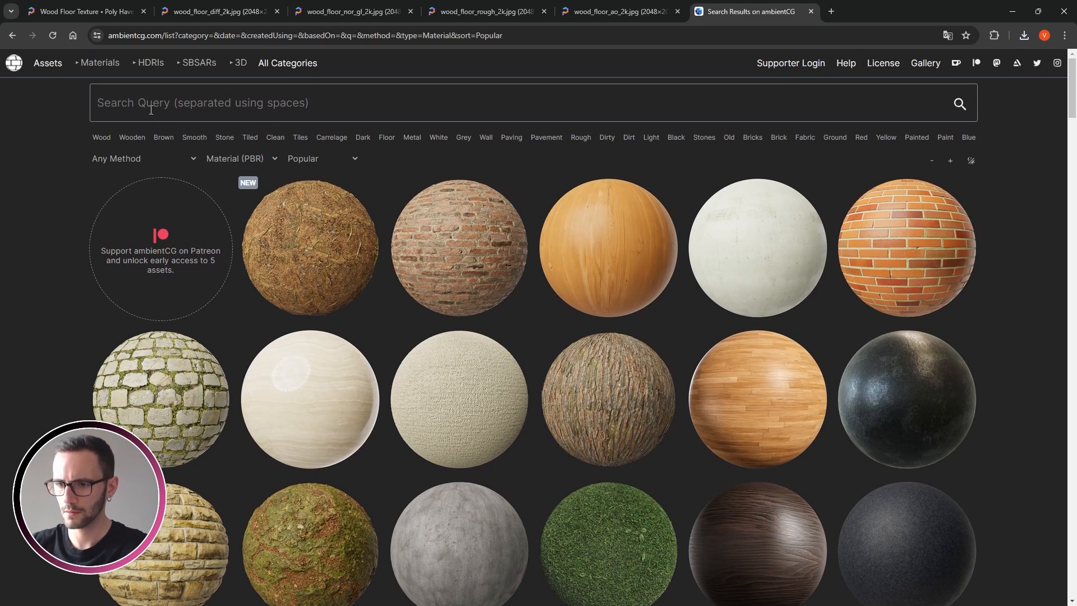
{"action": "left_click", "coordinate": [151, 110]}
{"action": "type", "text": "wood"}
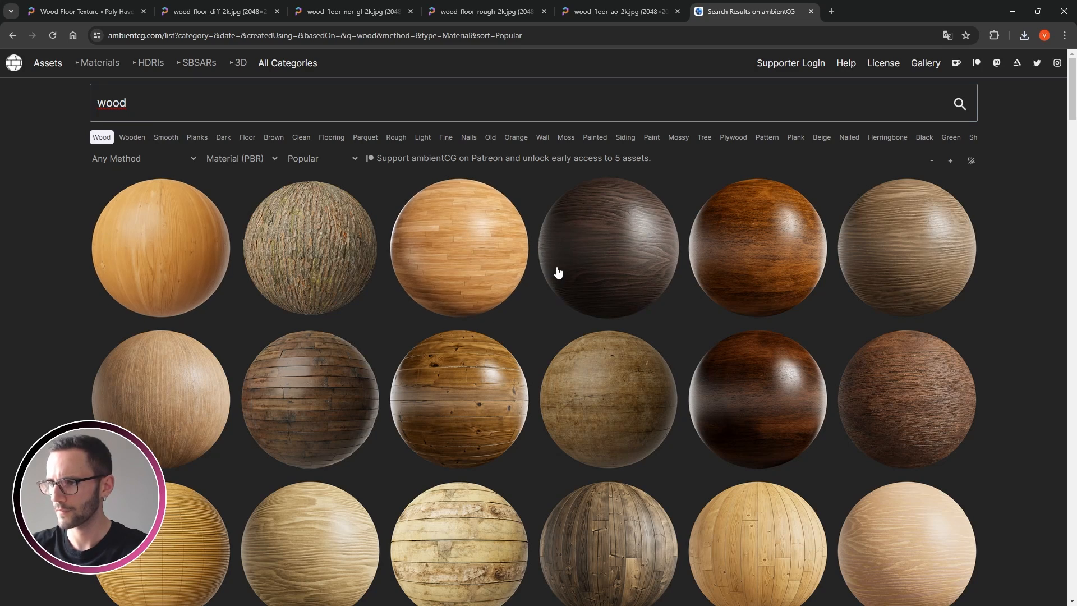
{"action": "left_click", "coordinate": [617, 269]}
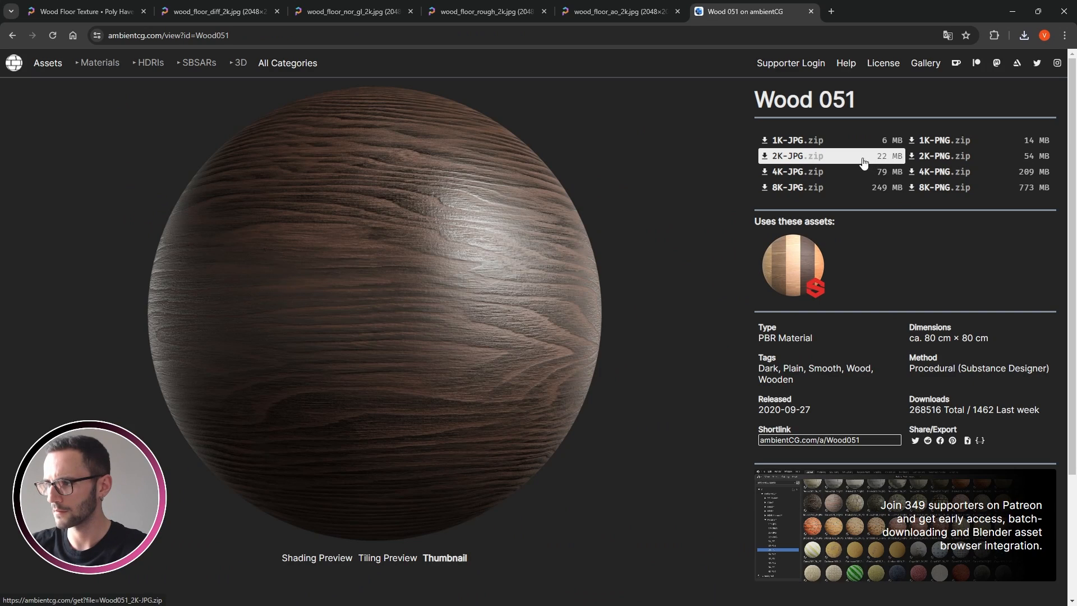
Download the Wood 051 2K-JPG package and arrange its opened archive beside the Nuova cartella folder window.
{"action": "left_click", "coordinate": [788, 157]}
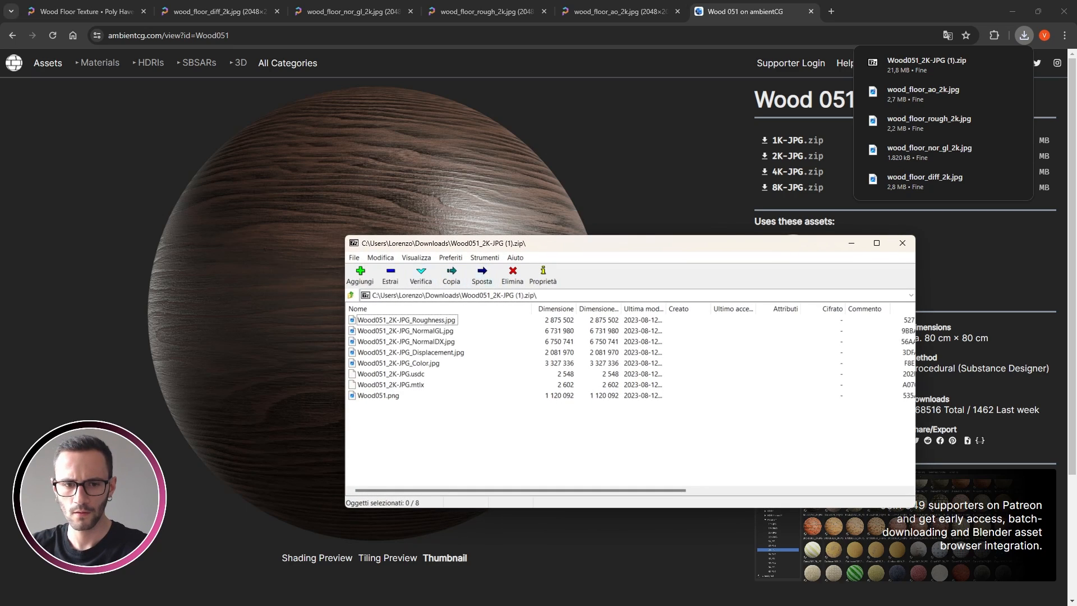
{"action": "key", "text": "alt+Tab"}
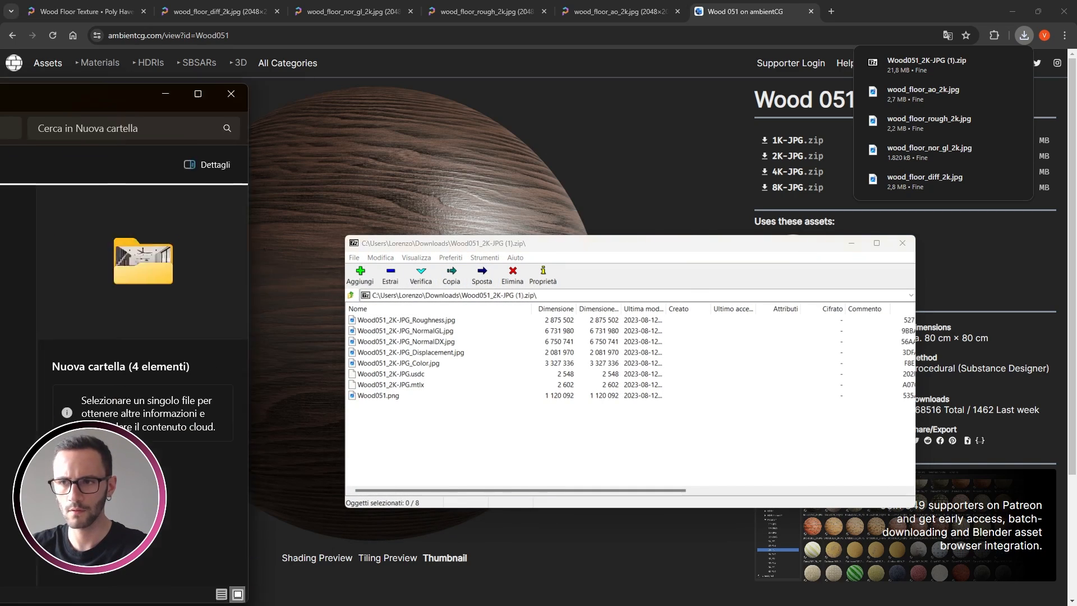
{"action": "left_click", "coordinate": [752, 323]}
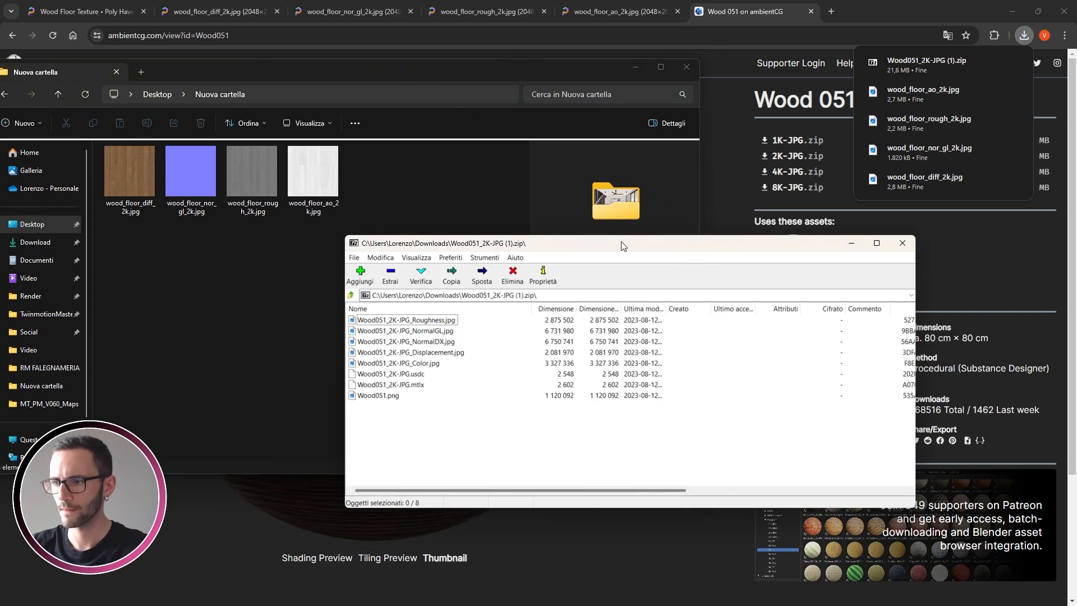
{"action": "left_click_drag", "start_coordinate": [622, 246], "coordinate": [767, 204]}
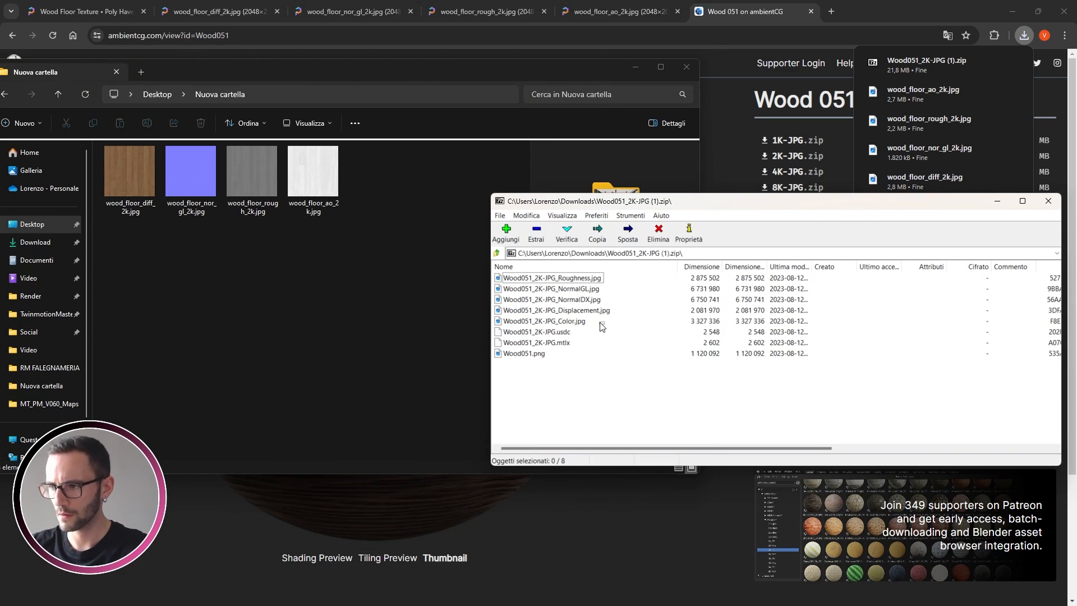
Extract the Roughness, NormalGL, NormalDX, Displacement and Color JPG maps of Wood051 into Nuova cartella and close the archive.
{"action": "left_click_drag", "start_coordinate": [602, 327], "coordinate": [515, 270]}
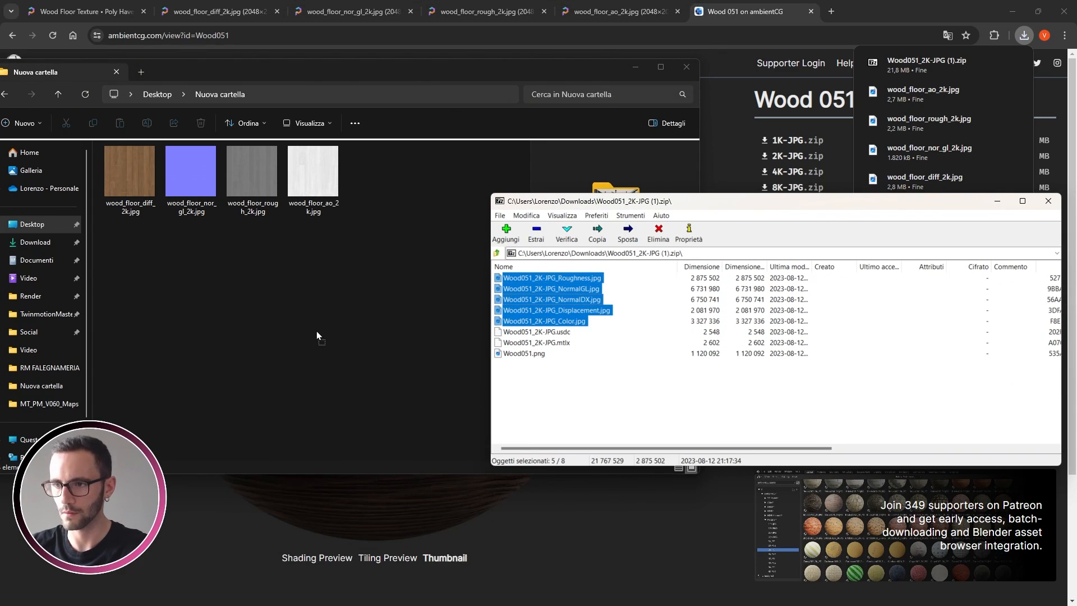
{"action": "left_click_drag", "start_coordinate": [316, 335], "coordinate": [317, 335]}
{"action": "left_click_drag", "start_coordinate": [785, 201], "coordinate": [618, 221]}
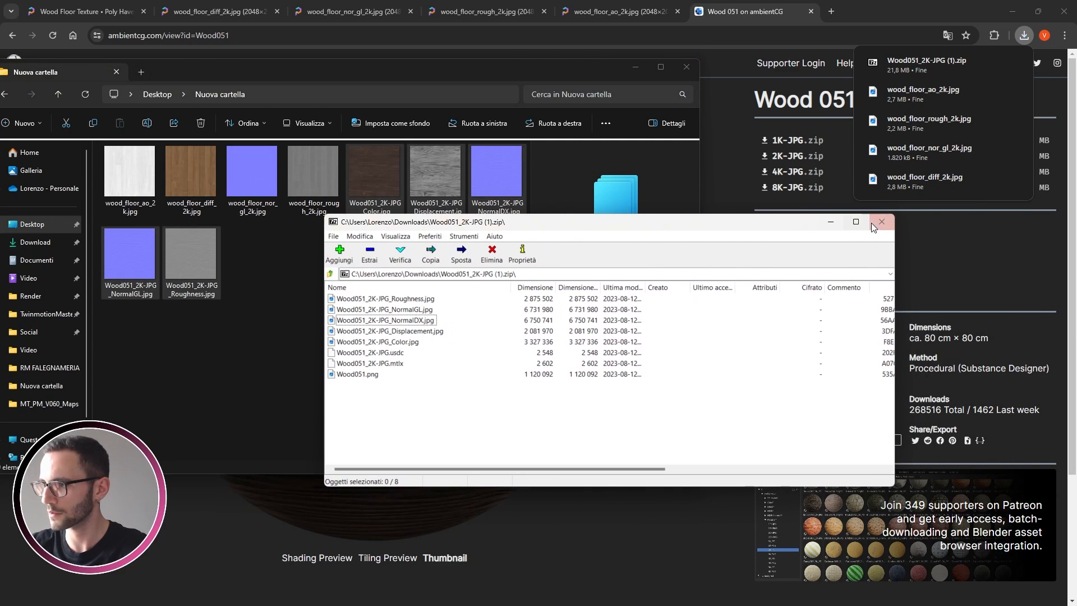
{"action": "left_click", "coordinate": [873, 227]}
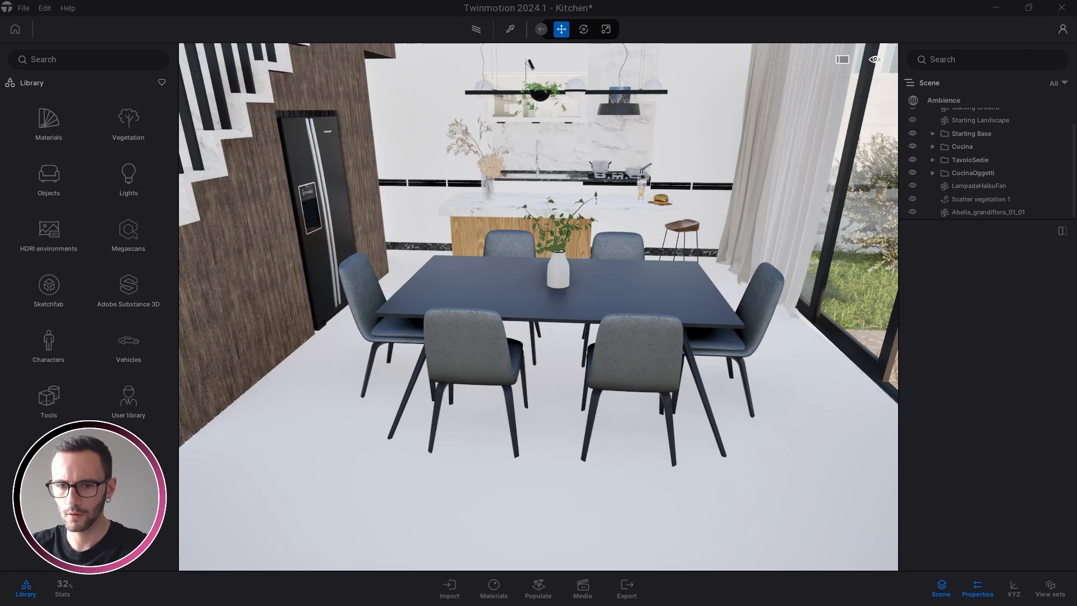
{"action": "scroll", "coordinate": [535, 281], "scroll_direction": "down", "scroll_amount": 4}
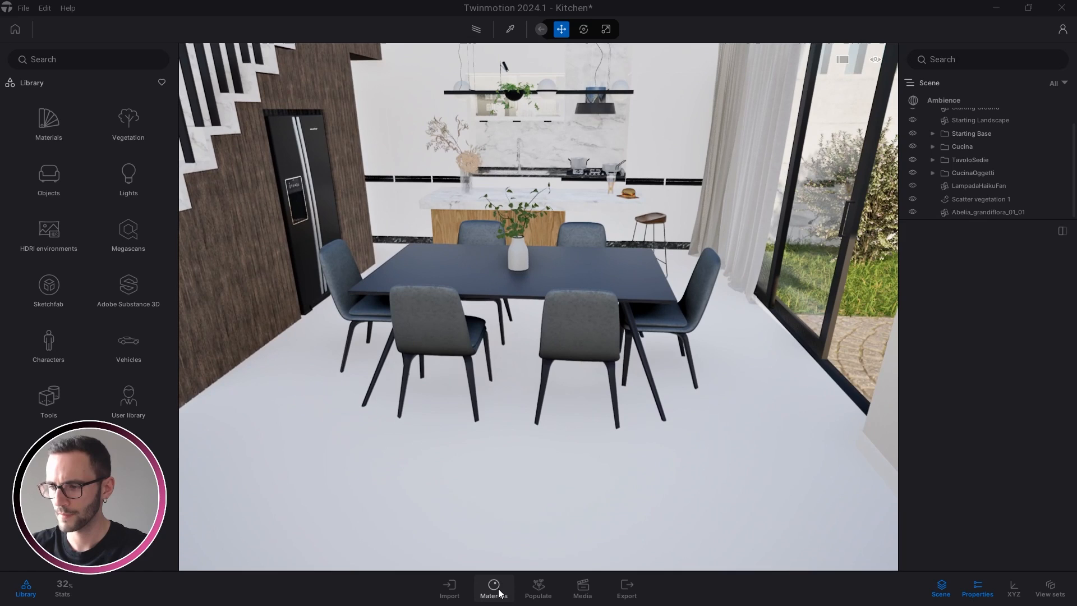
Purge the scene's unused materials and create a new standard material for the kitchen floor.
{"action": "left_click", "coordinate": [498, 589]}
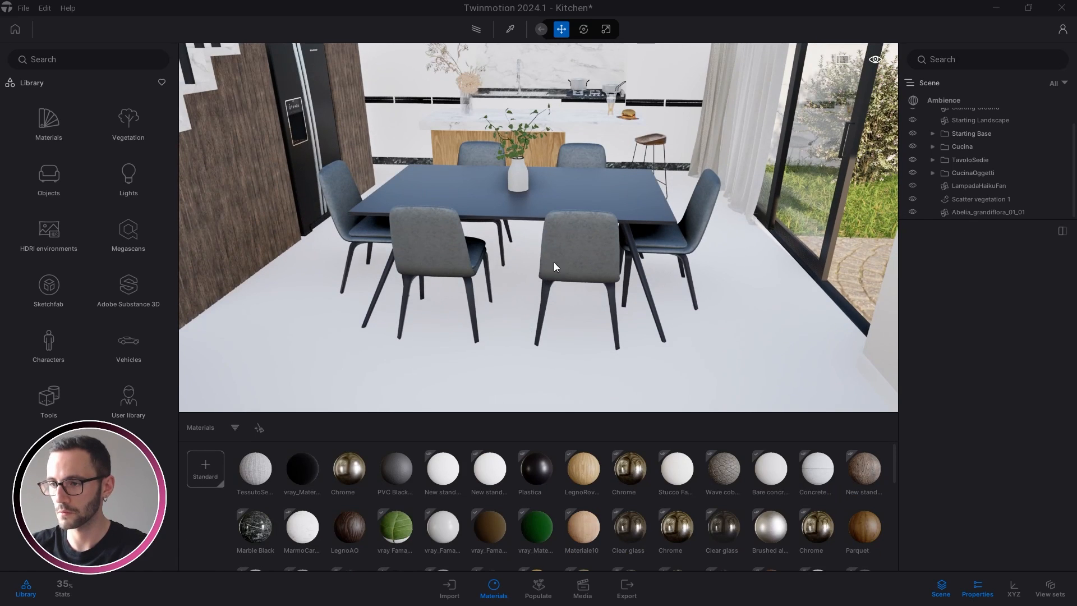
{"action": "left_click", "coordinate": [207, 464]}
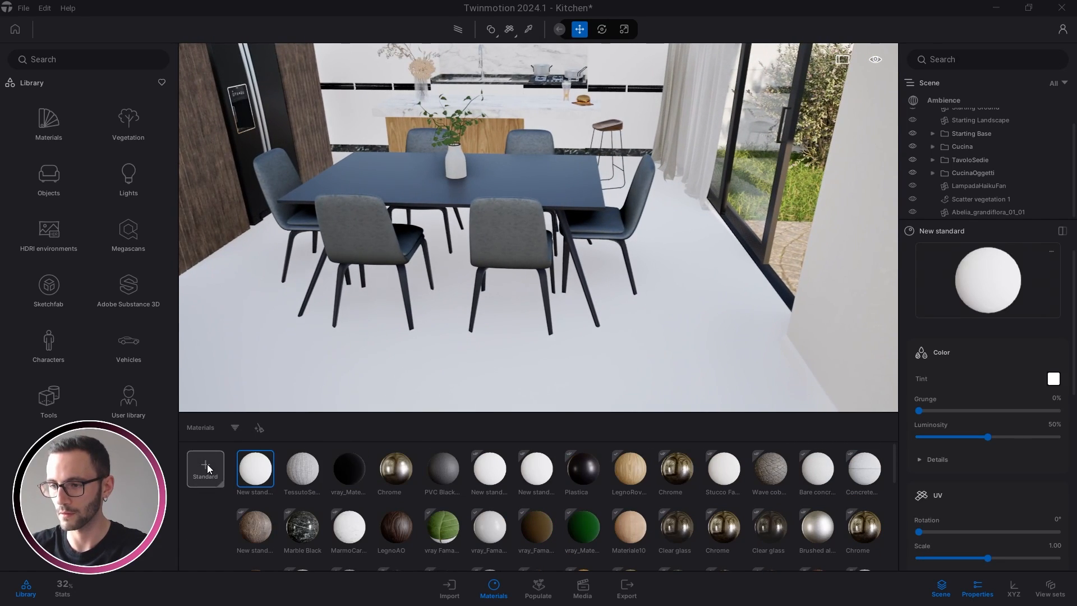
{"action": "left_click", "coordinate": [260, 428]}
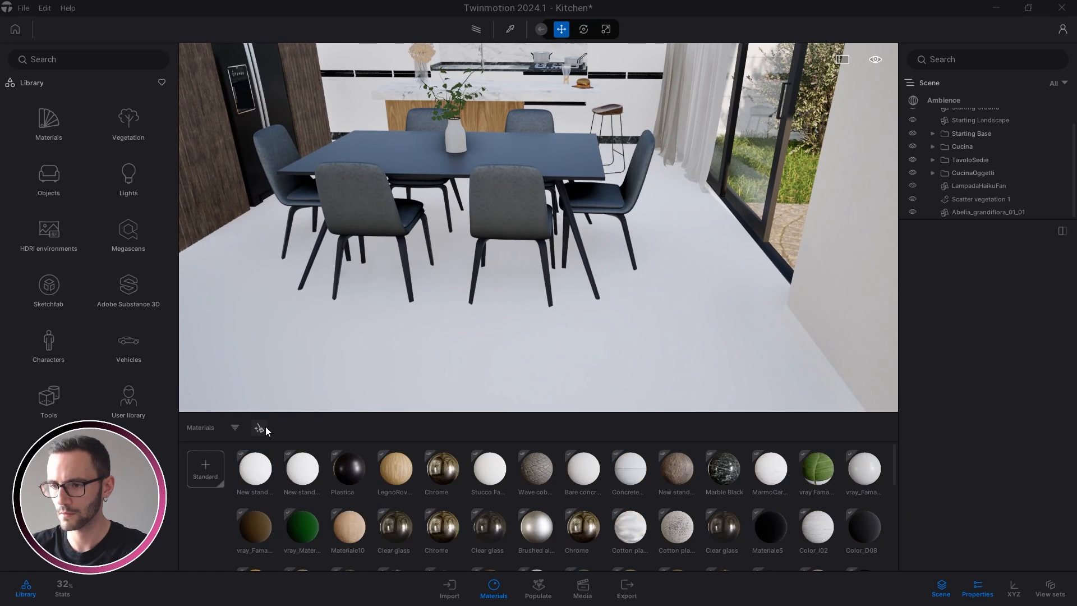
{"action": "left_click", "coordinate": [213, 458]}
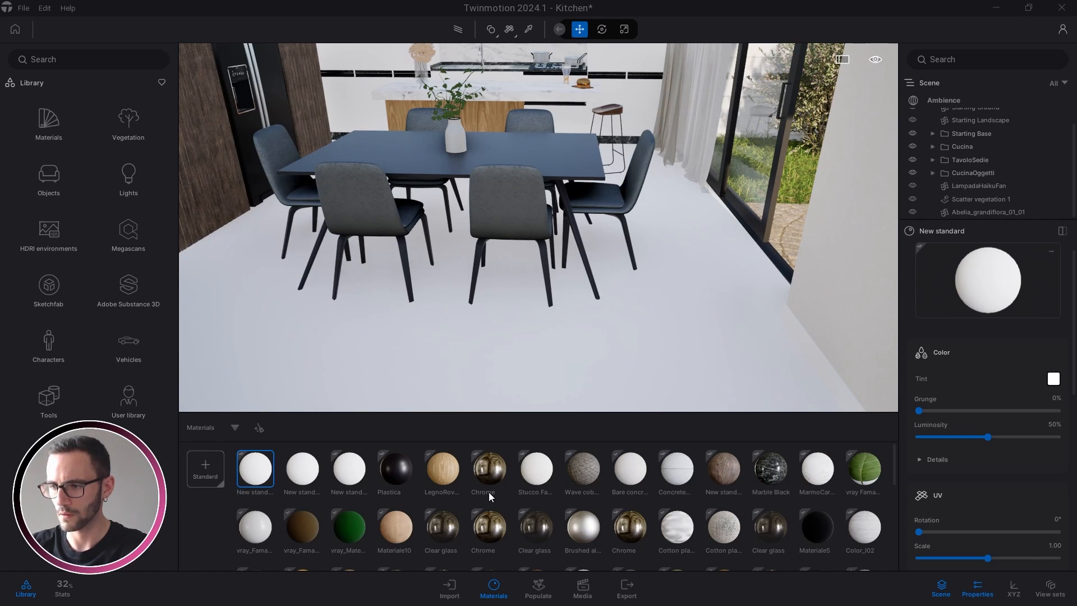
{"action": "left_click", "coordinate": [493, 589]}
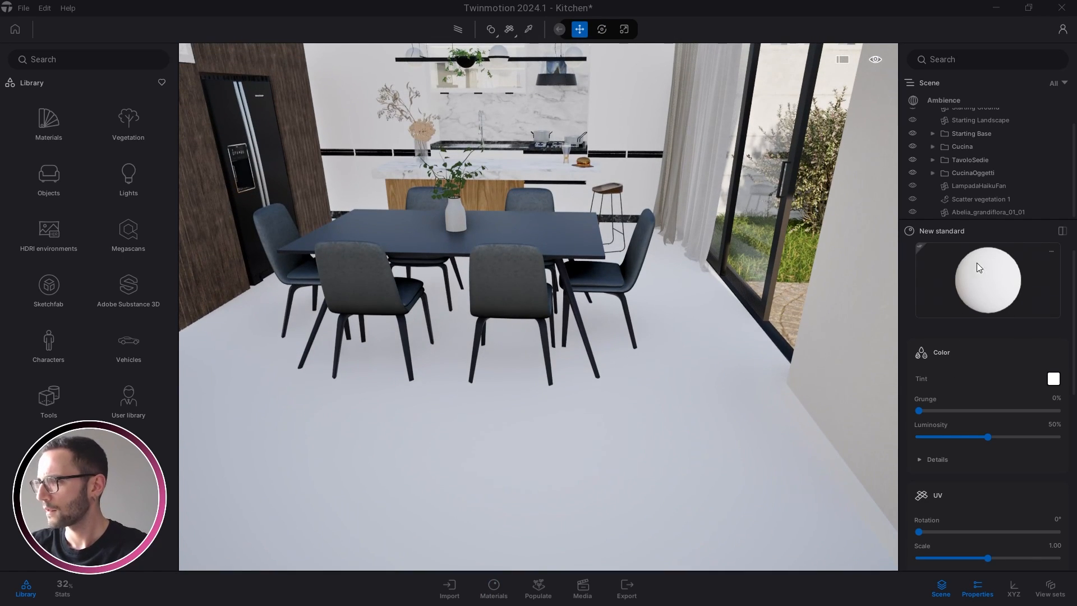
Hide the scene outliner and the library, and expand the new floor material's color details.
{"action": "left_click", "coordinate": [952, 581]}
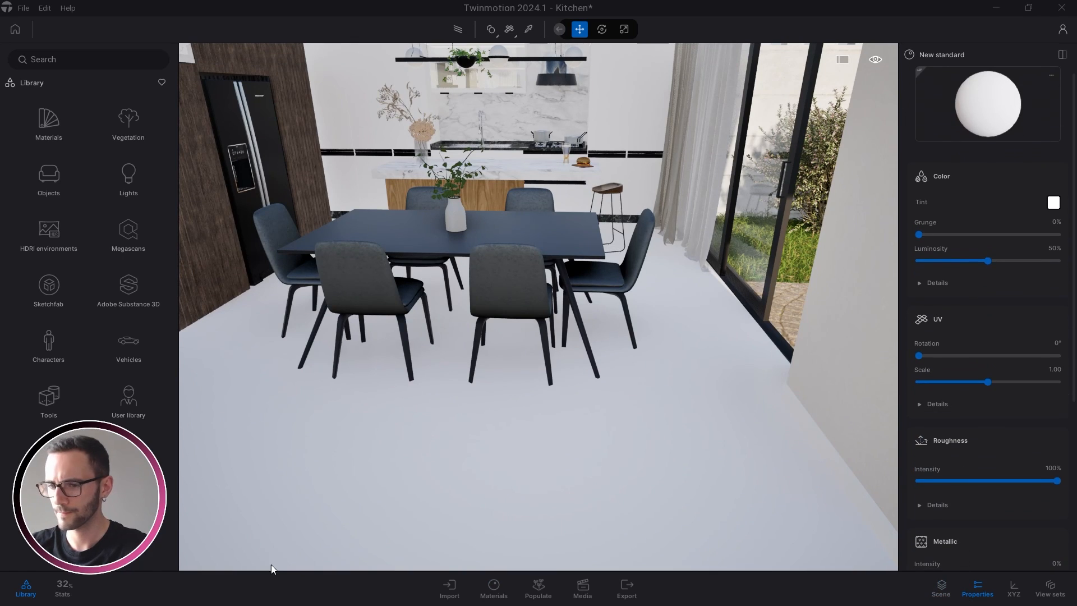
{"action": "left_click", "coordinate": [26, 586]}
{"action": "left_click", "coordinate": [985, 281]}
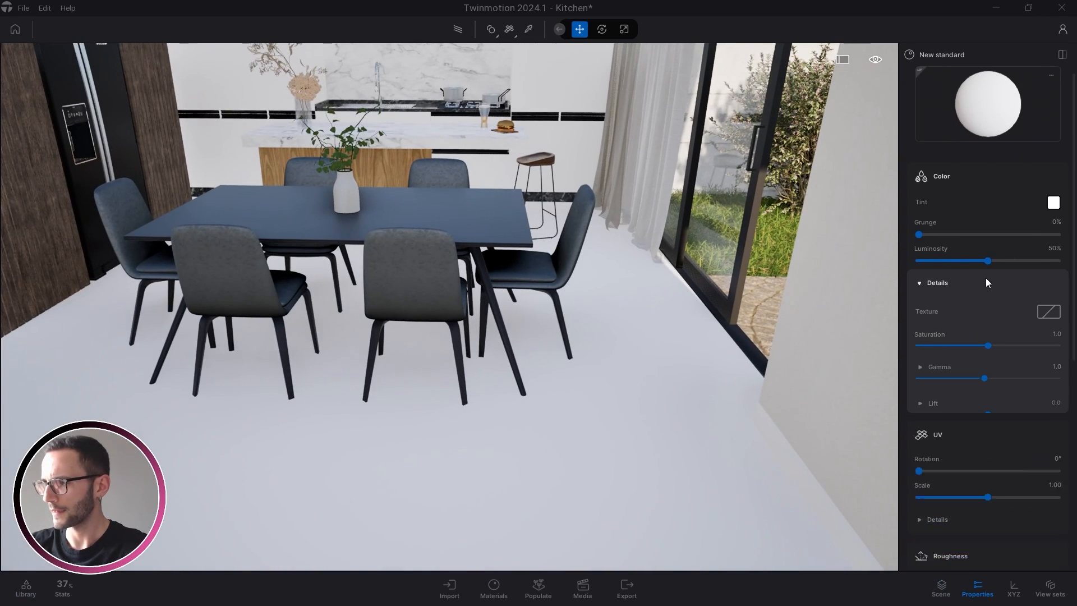
Load wood_floor_diff_2k.jpg from the Nuova cartella desktop folder as the floor material's color texture.
{"action": "right_click", "coordinate": [1035, 310]}
{"action": "left_click", "coordinate": [1032, 269]}
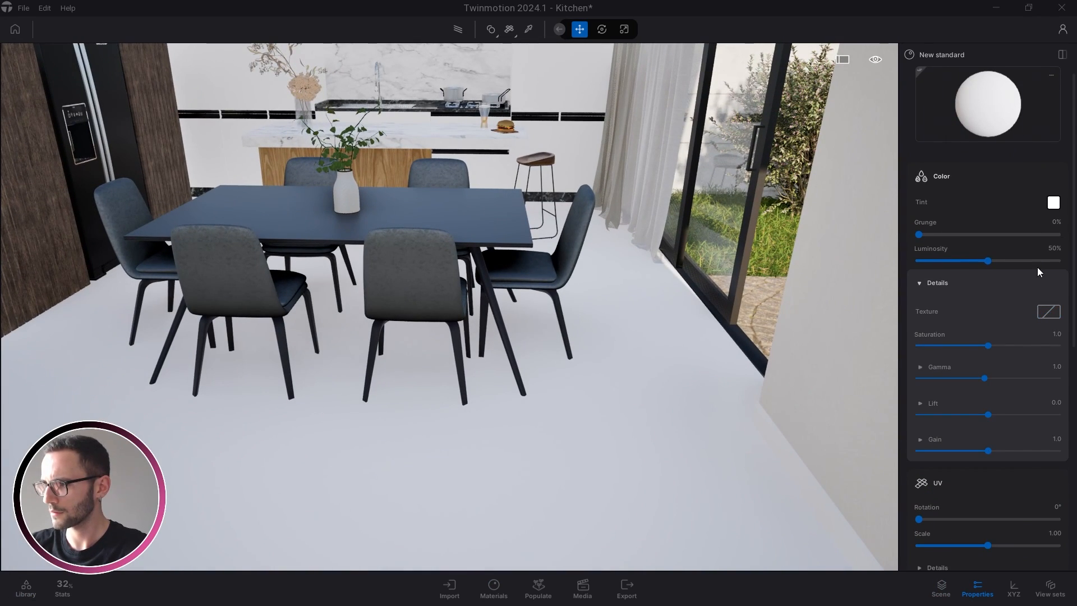
{"action": "left_click", "coordinate": [52, 154]}
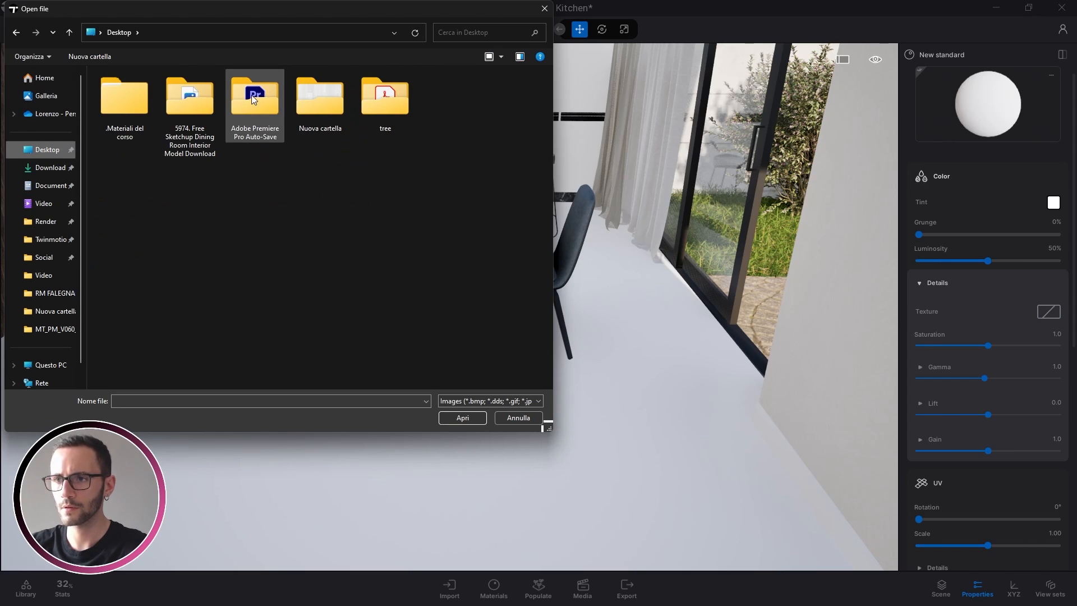
{"action": "double_click", "coordinate": [331, 86]}
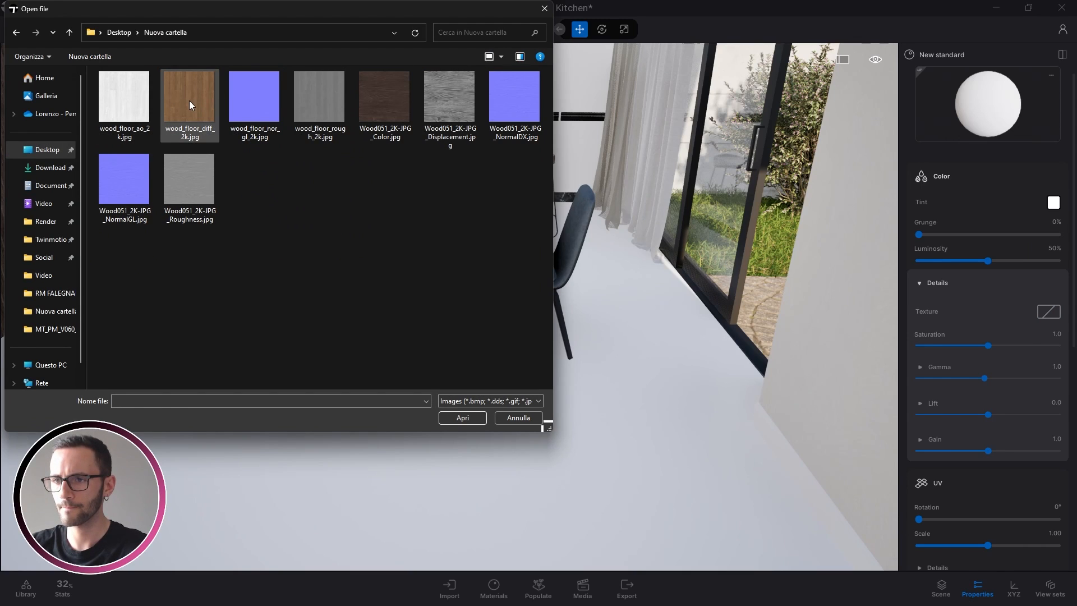
{"action": "left_click", "coordinate": [184, 115]}
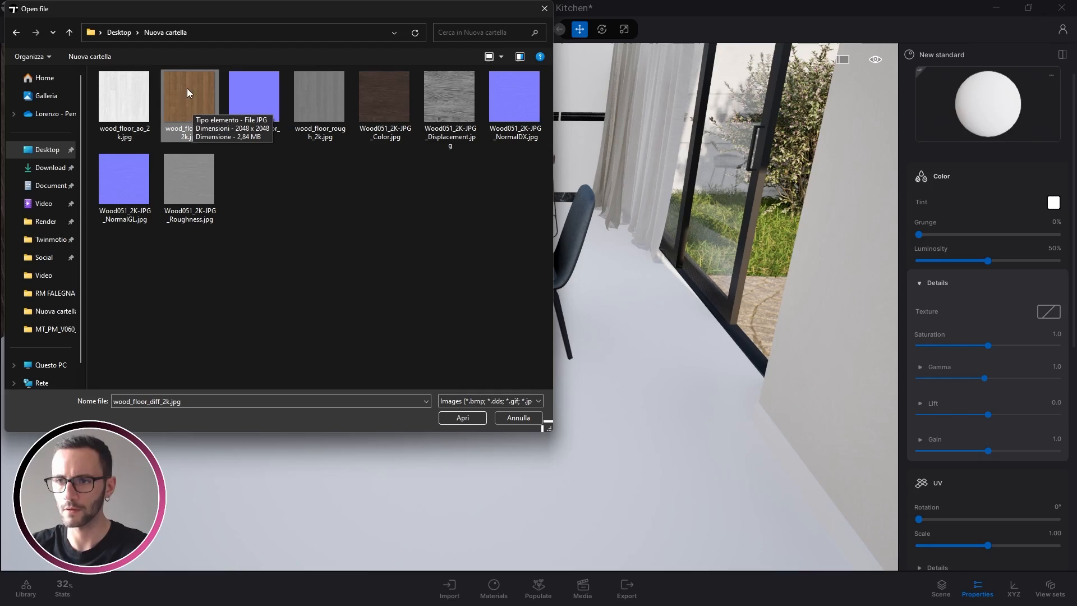
{"action": "left_click", "coordinate": [472, 418]}
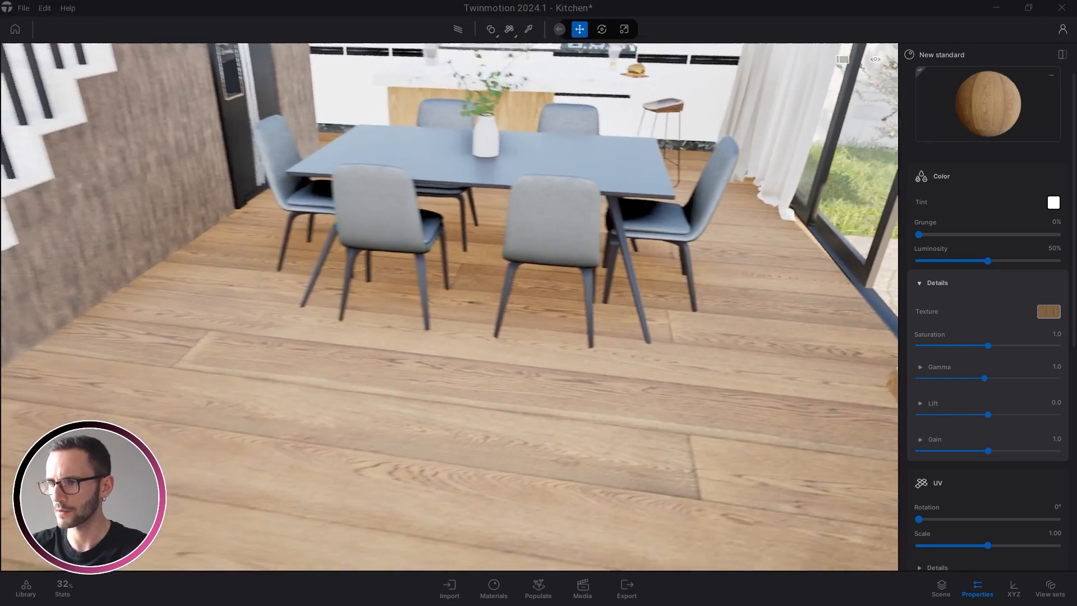
{"action": "right_click_drag", "start_coordinate": [539, 303], "coordinate": [594, 336]}
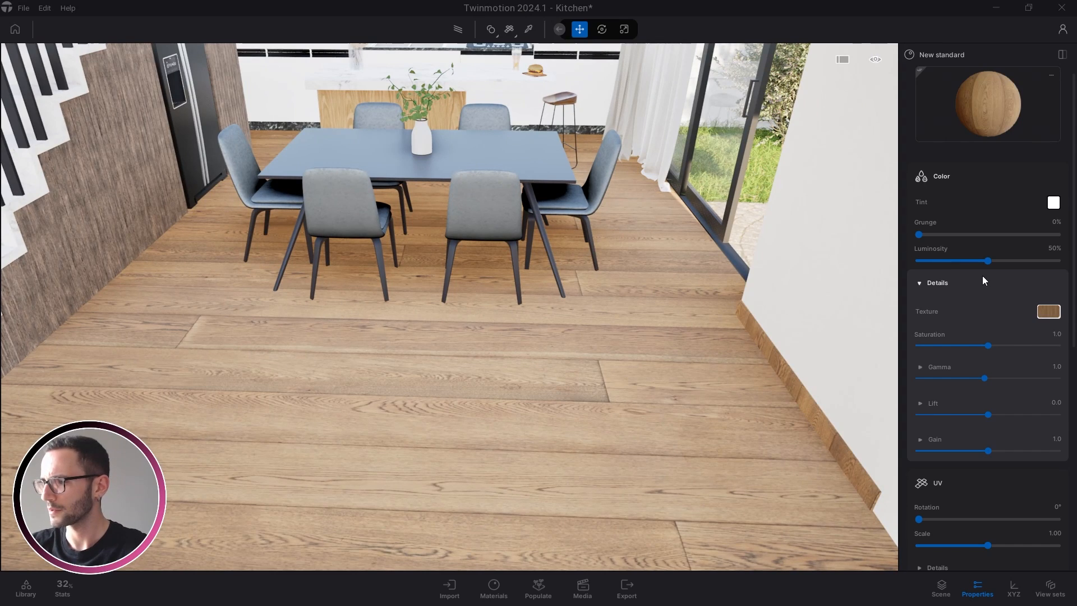
{"action": "left_click", "coordinate": [956, 284]}
{"action": "left_click", "coordinate": [952, 175]}
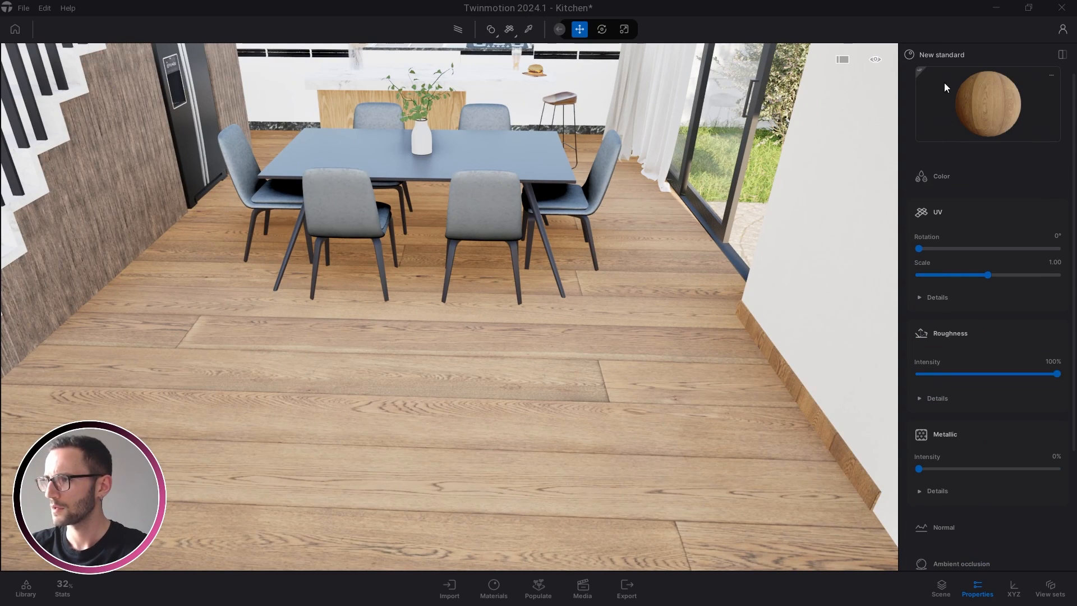
Switch the ambience's real-time global illumination to Lumen and inspect the wooden floor up close.
{"action": "left_click", "coordinate": [941, 588]}
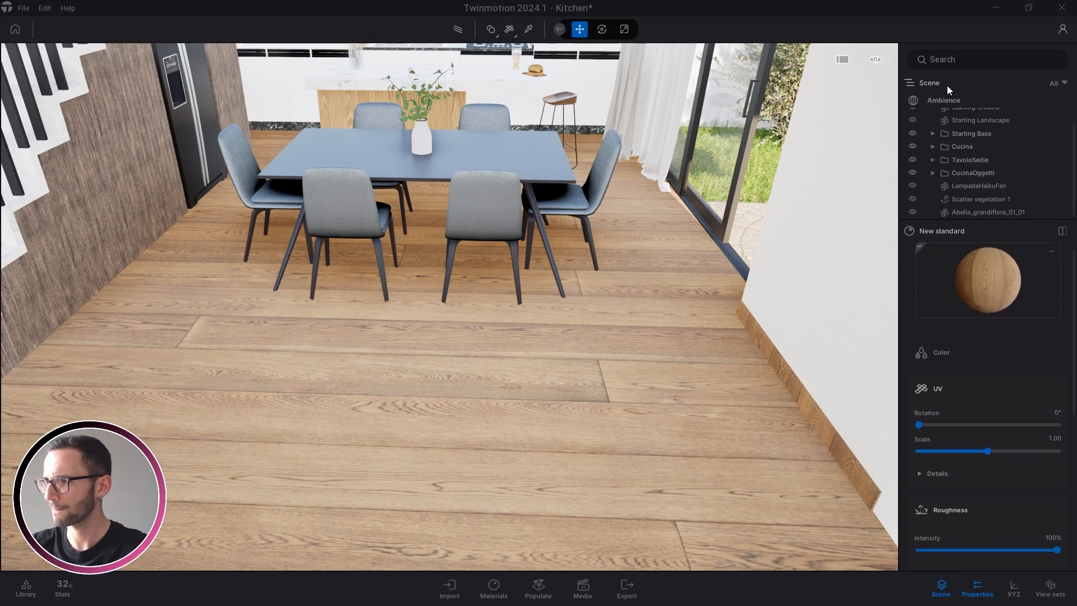
{"action": "left_click", "coordinate": [945, 100]}
{"action": "left_click", "coordinate": [1001, 265]}
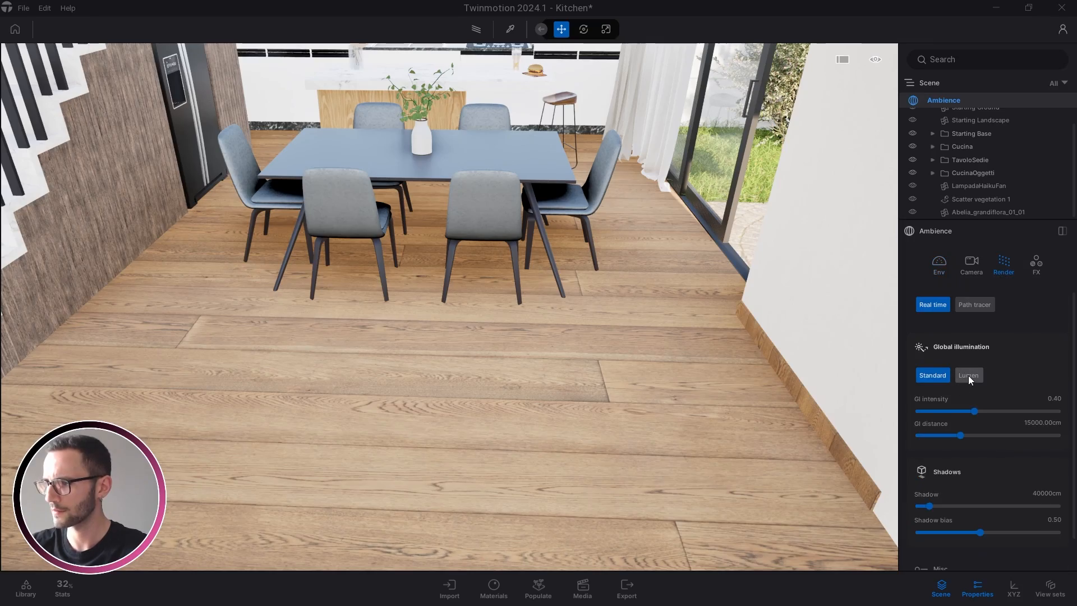
{"action": "left_click", "coordinate": [968, 375]}
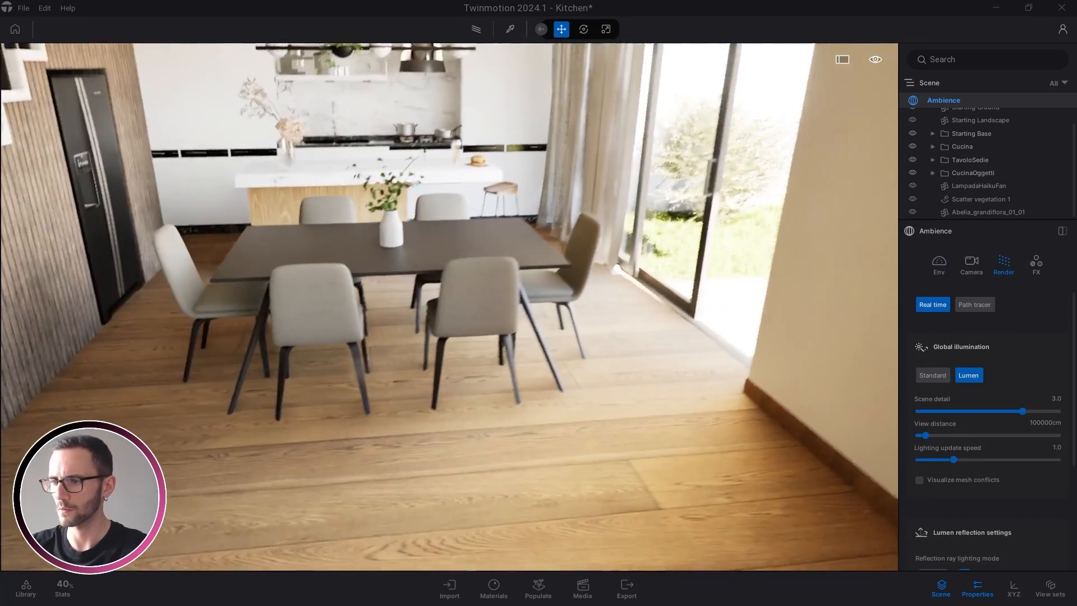
{"action": "key", "text": "w"}
{"action": "right_click_drag", "start_coordinate": [870, 198], "coordinate": [870, 299]}
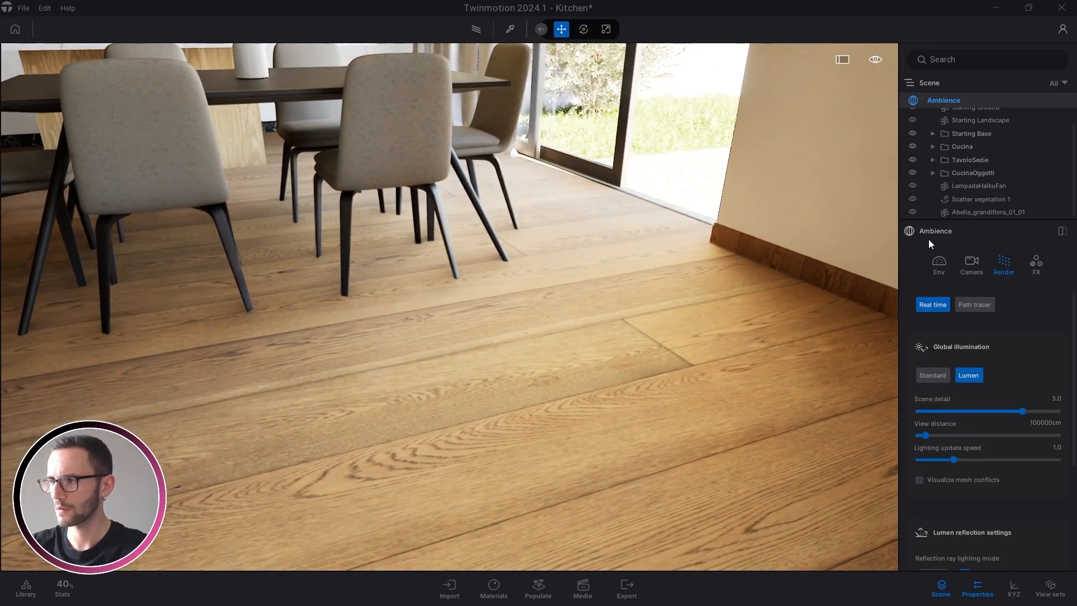
{"action": "left_click", "coordinate": [942, 583]}
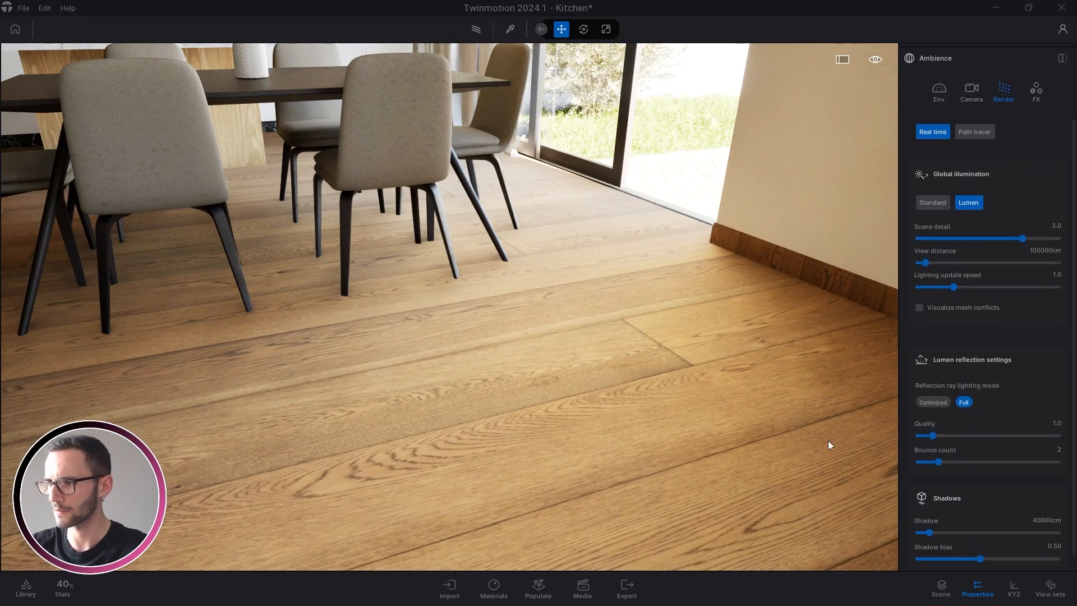
{"action": "key", "text": "s"}
{"action": "right_click_drag", "start_coordinate": [828, 440], "coordinate": [686, 285]}
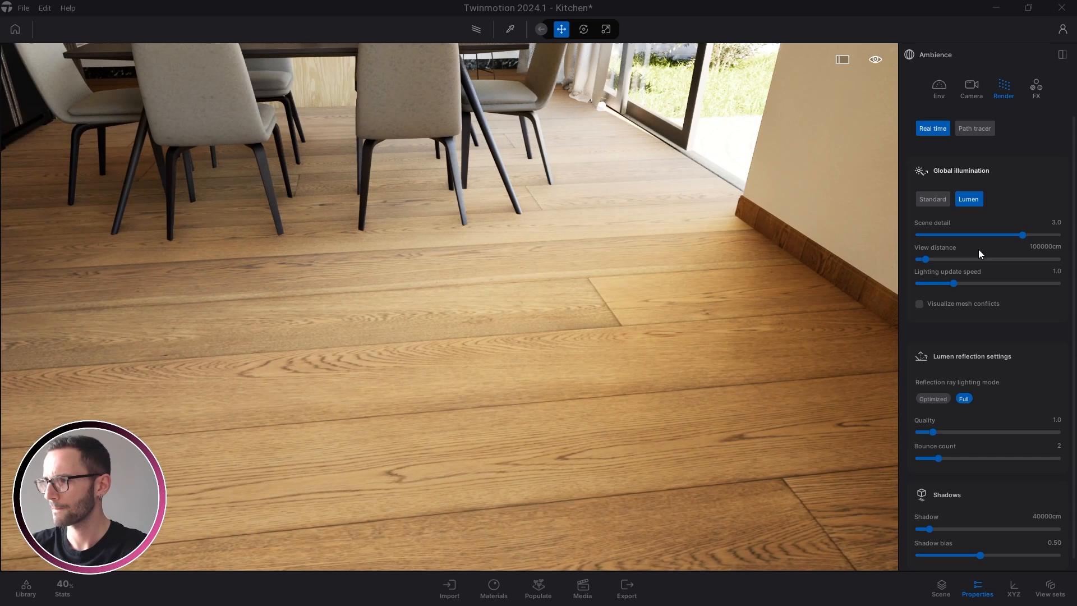
Pick the floor material and lower its color luminosity to about 27%.
{"action": "left_click", "coordinate": [612, 371]}
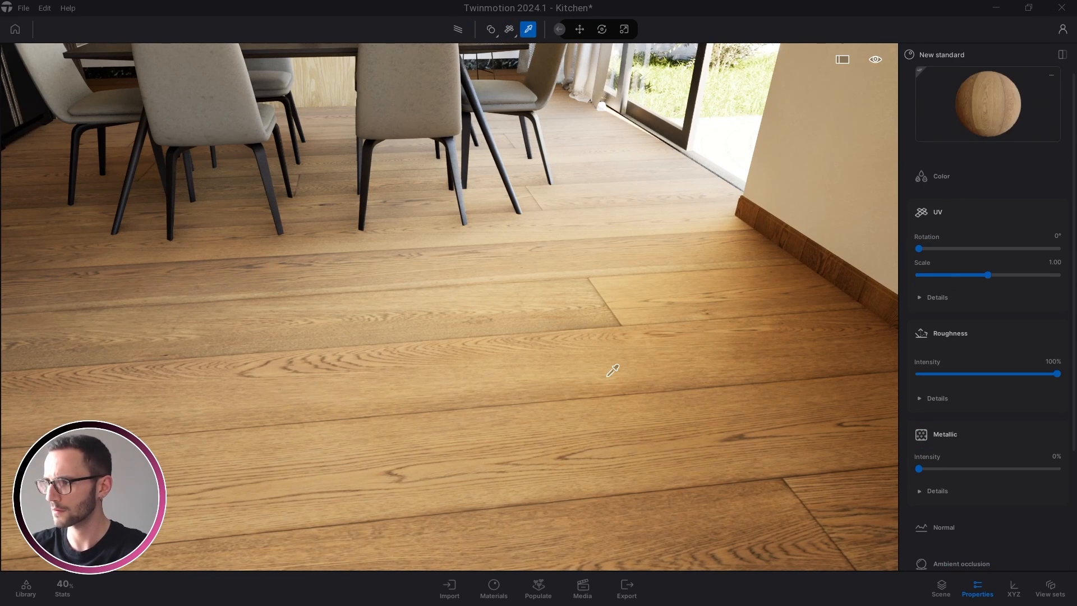
{"action": "left_click", "coordinate": [950, 177]}
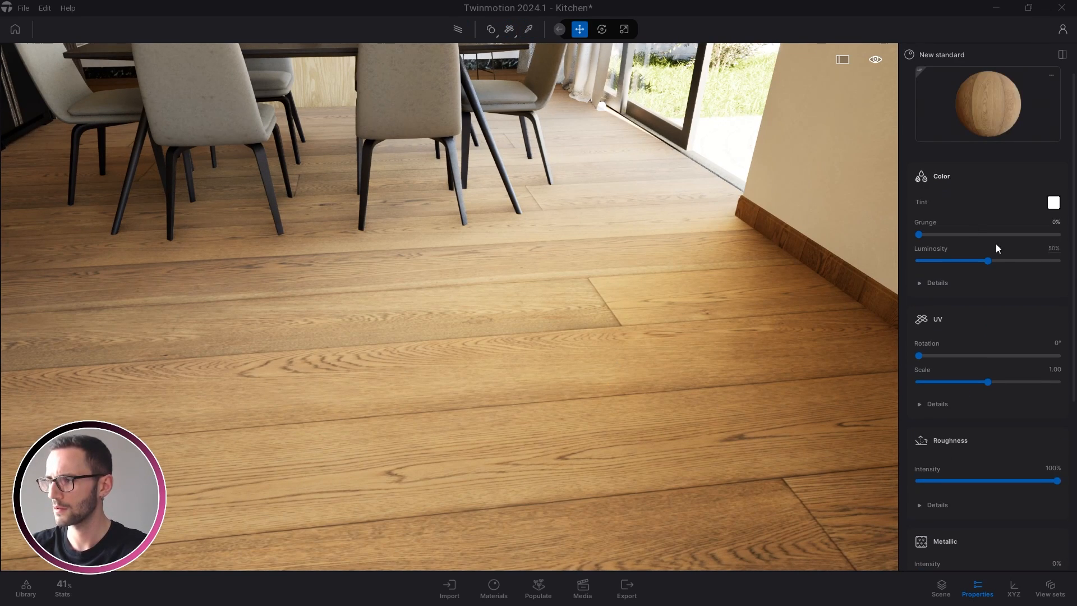
{"action": "left_click_drag", "start_coordinate": [993, 262], "coordinate": [959, 263]}
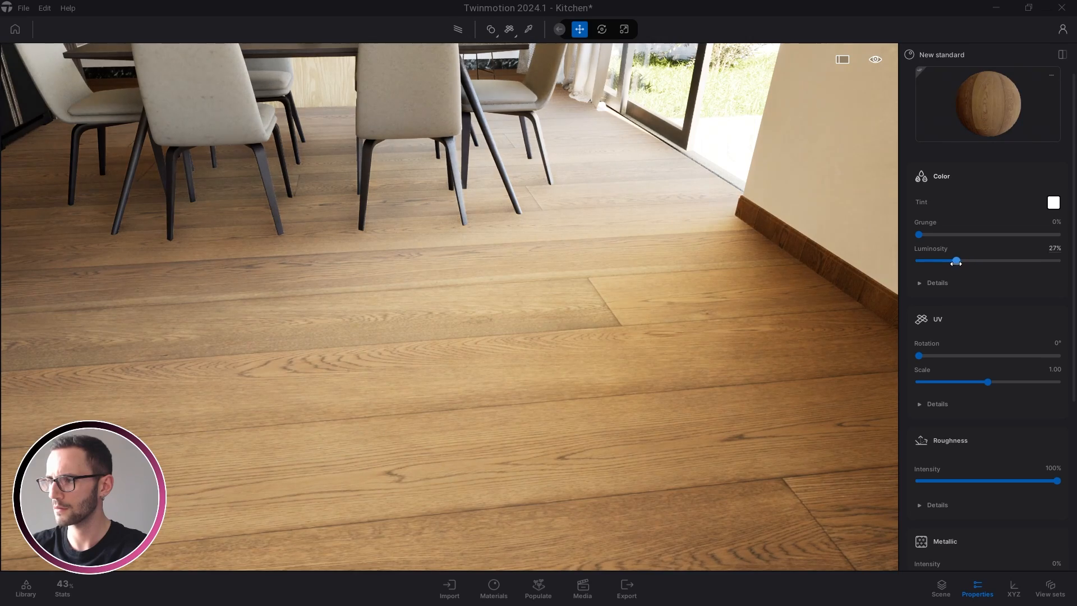
{"action": "key", "text": "Down"}
{"action": "left_click", "coordinate": [936, 176]}
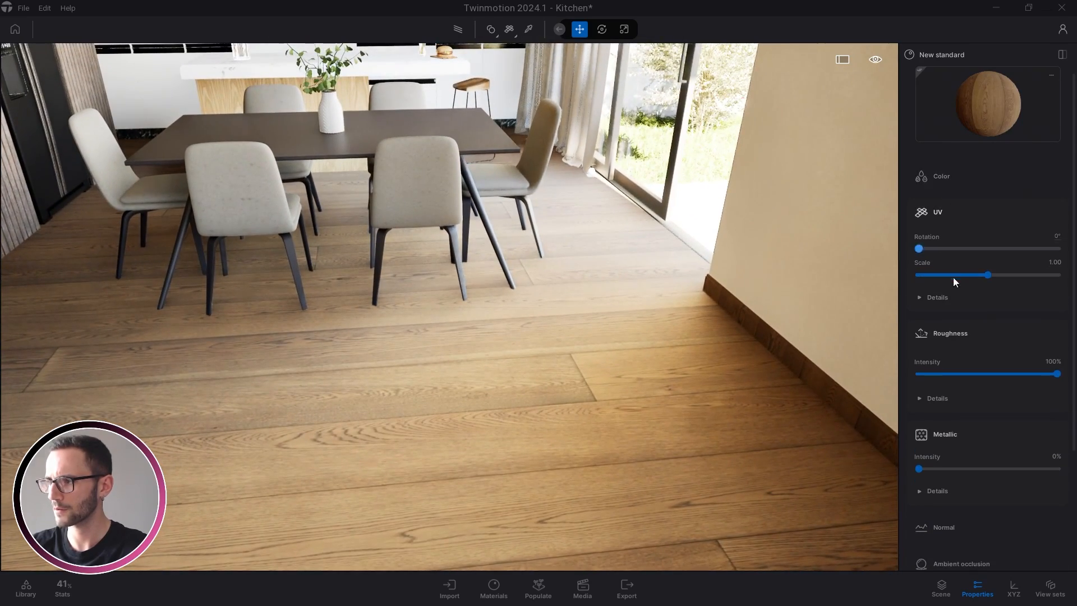
Set the floor material's UV scale to 0.5 and check the plank size in the room.
{"action": "key", "text": "Down"}
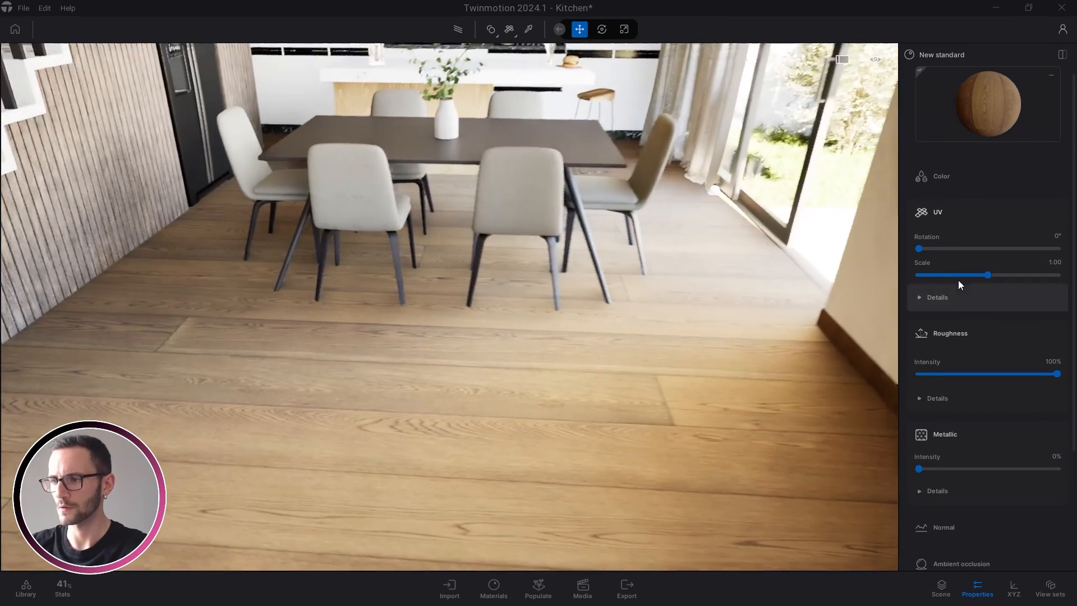
{"action": "left_click", "coordinate": [1054, 263]}
{"action": "type", "text": "0.5"}
{"action": "key", "text": "Return"}
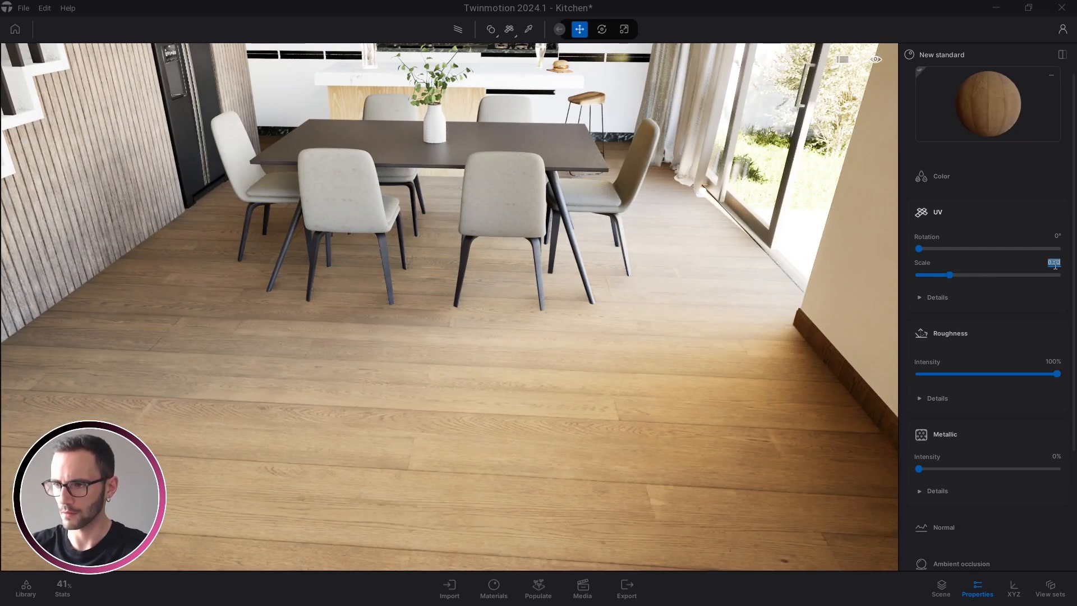
{"action": "right_click_drag", "start_coordinate": [666, 306], "coordinate": [729, 269]}
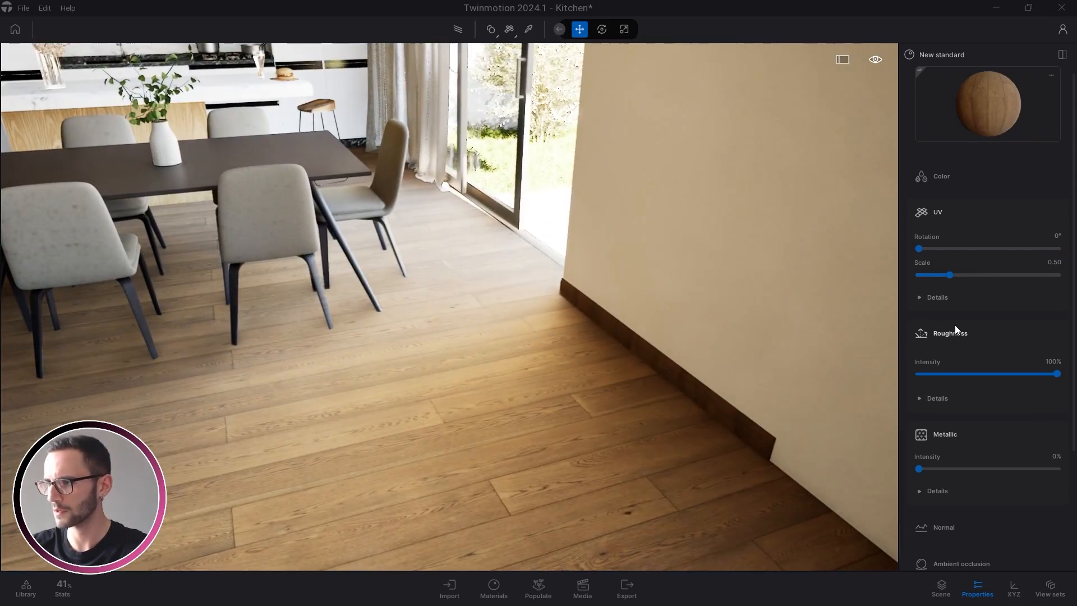
{"action": "left_click", "coordinate": [950, 214]}
Reduce the floor material's roughness intensity to 51% and load wood_floor_rough_2k.jpg as its roughness texture.
{"action": "left_click", "coordinate": [988, 289]}
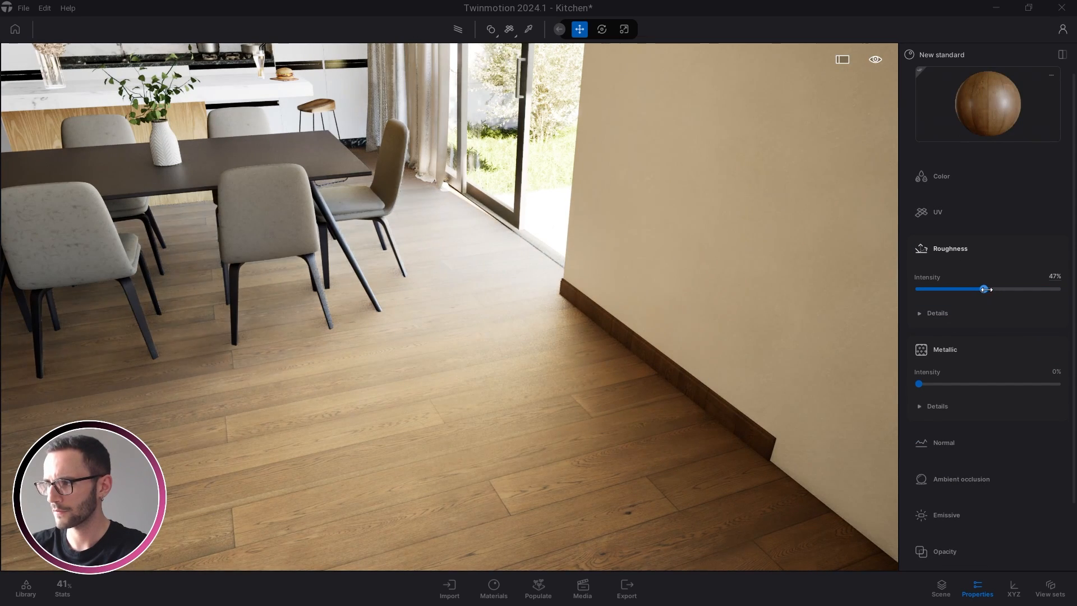
{"action": "left_click", "coordinate": [965, 315]}
{"action": "right_click", "coordinate": [1041, 339]}
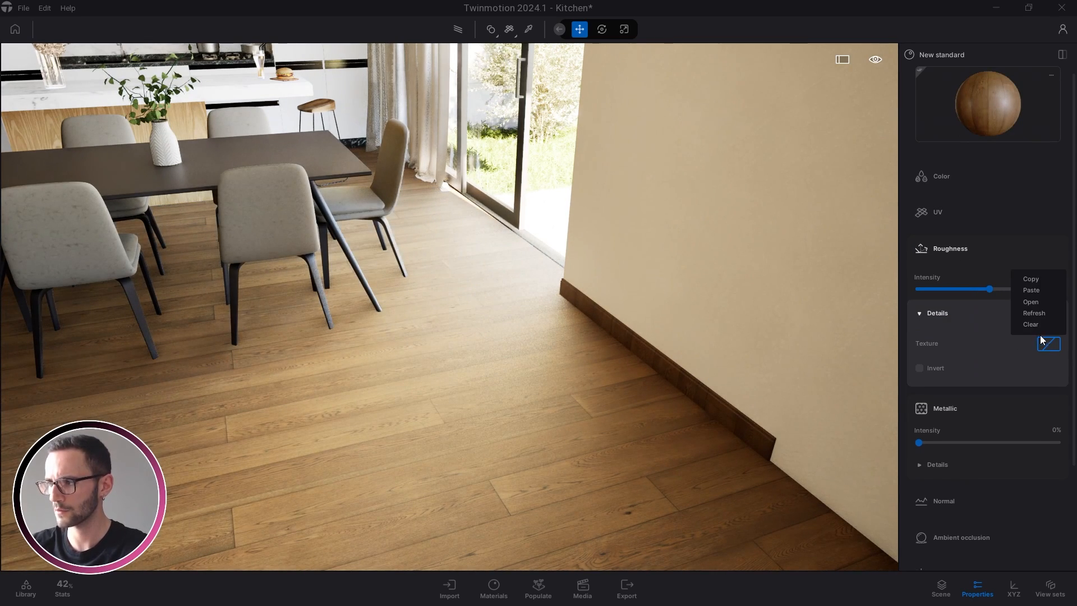
{"action": "left_click", "coordinate": [1030, 301]}
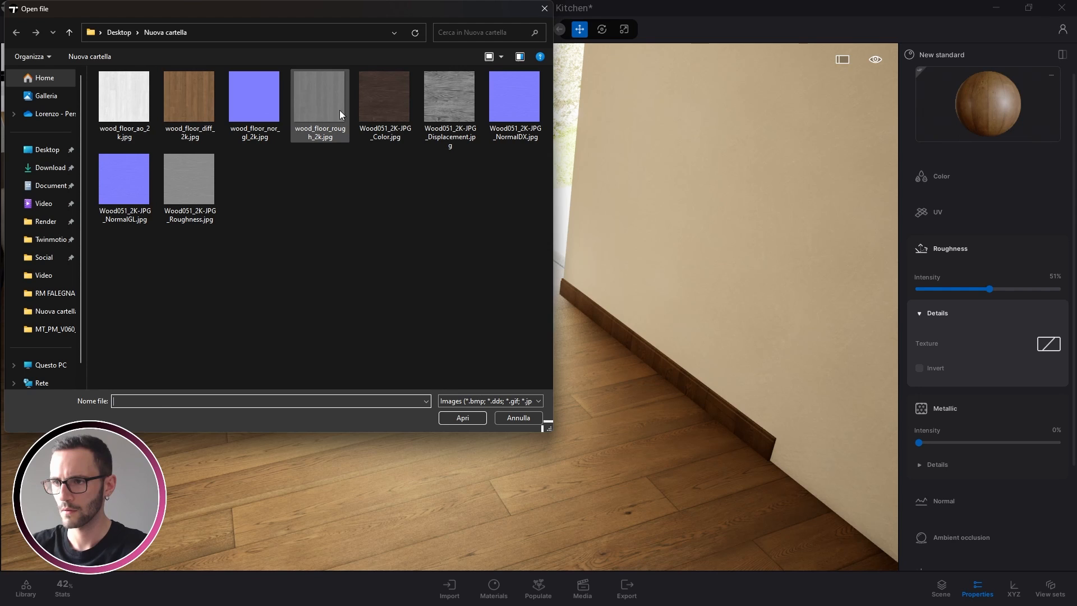
{"action": "left_click", "coordinate": [317, 123]}
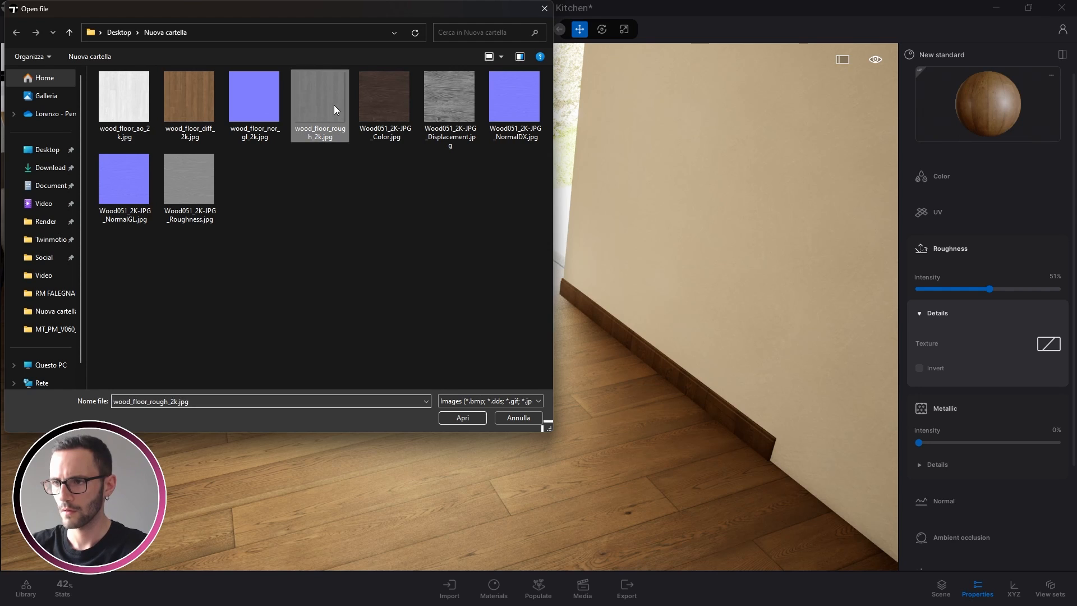
{"action": "left_click", "coordinate": [466, 418]}
{"action": "left_click_drag", "start_coordinate": [494, 416], "coordinate": [537, 269]}
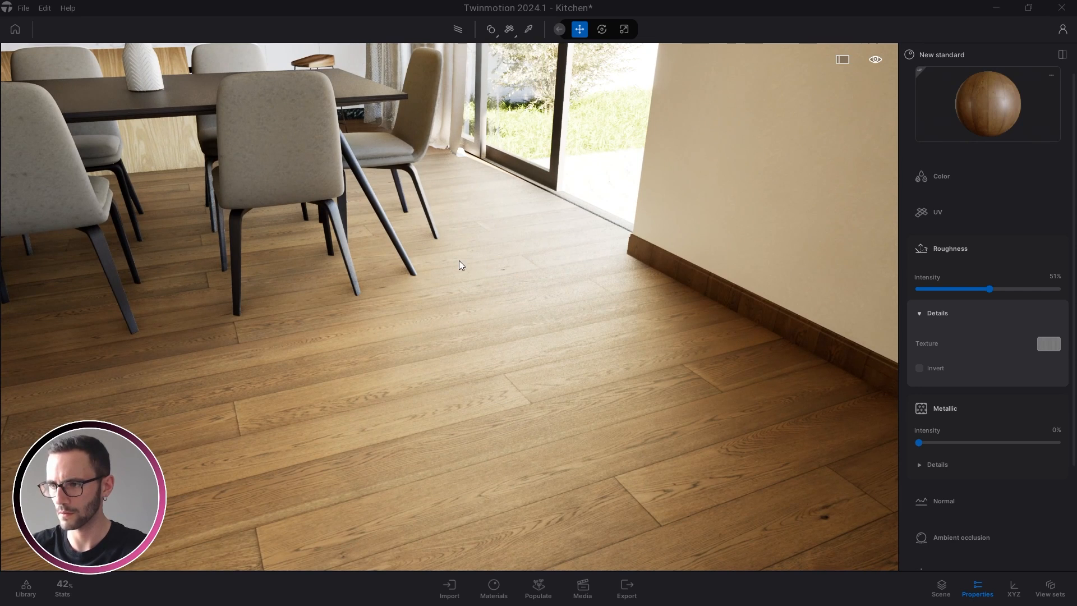
{"action": "left_click_drag", "start_coordinate": [636, 278], "coordinate": [559, 308]}
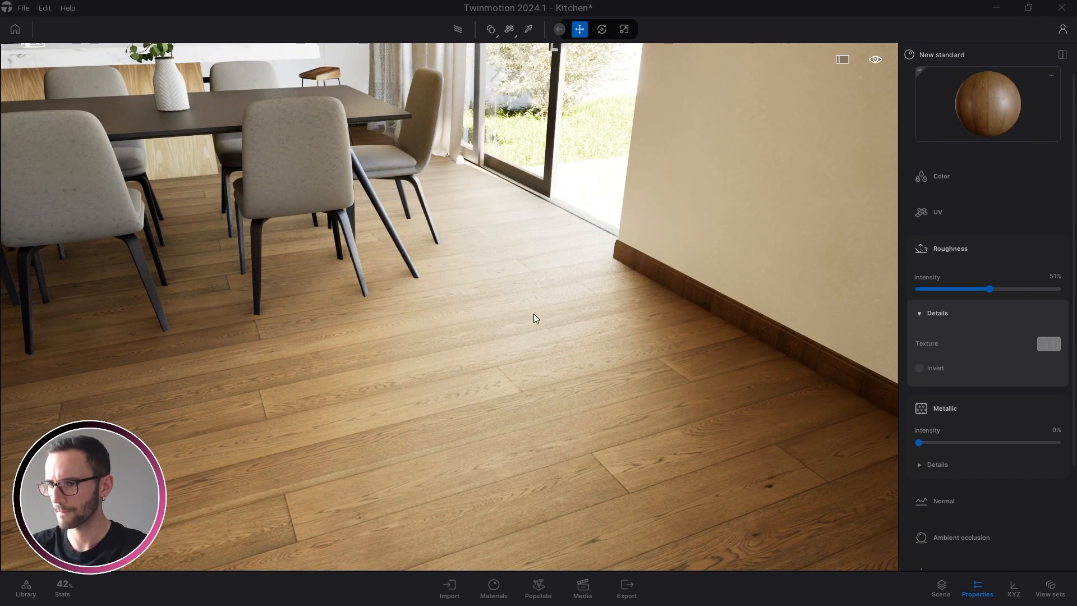
{"action": "left_click", "coordinate": [941, 313]}
{"action": "left_click", "coordinate": [950, 252]}
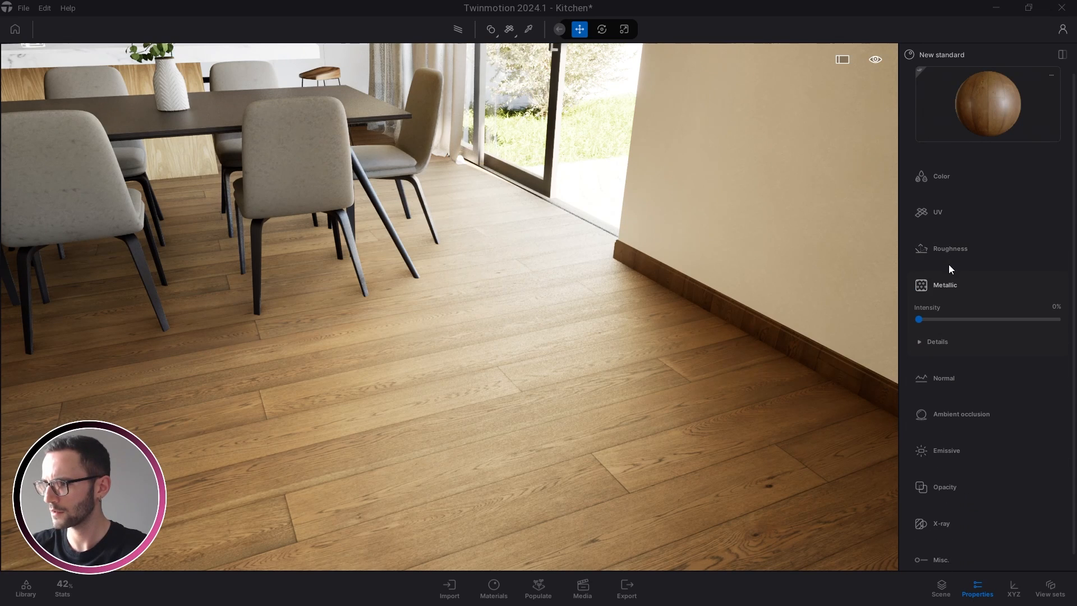
Load wood_floor_nor_gl_2k.jpg as the floor material's normal map and check the relief up close at 100% intensity.
{"action": "left_click", "coordinate": [944, 287]}
{"action": "left_click", "coordinate": [945, 322]}
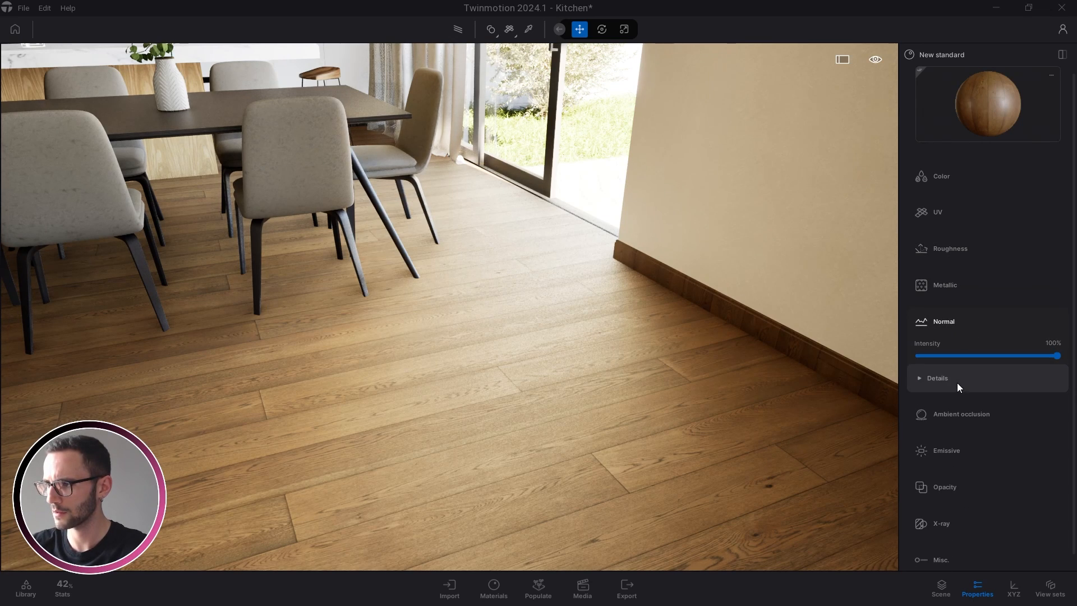
{"action": "left_click", "coordinate": [957, 382]}
{"action": "left_click", "coordinate": [1045, 406]}
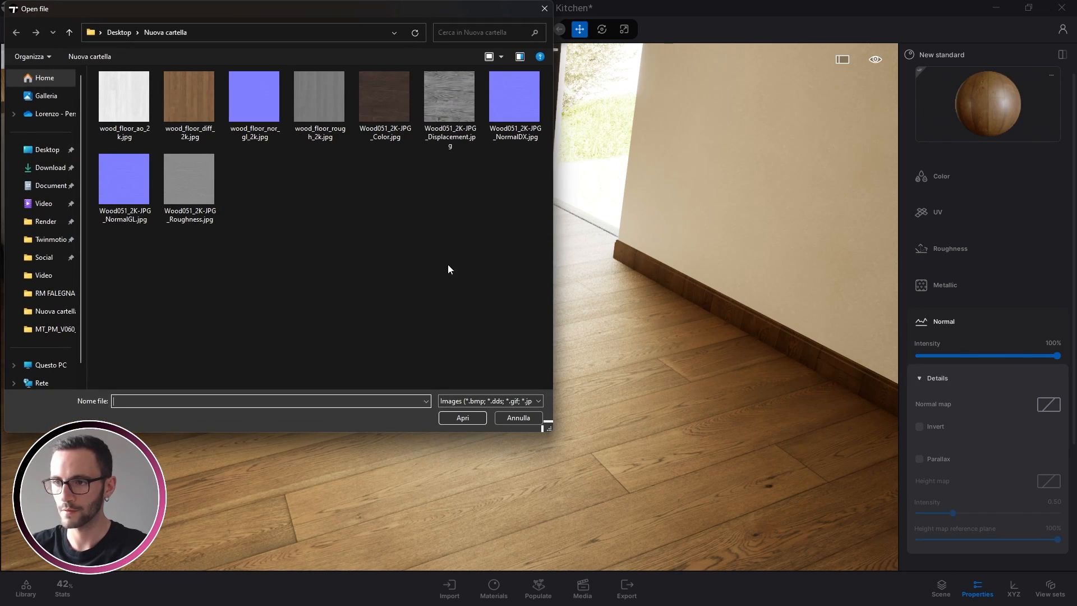
{"action": "left_click", "coordinate": [255, 110]}
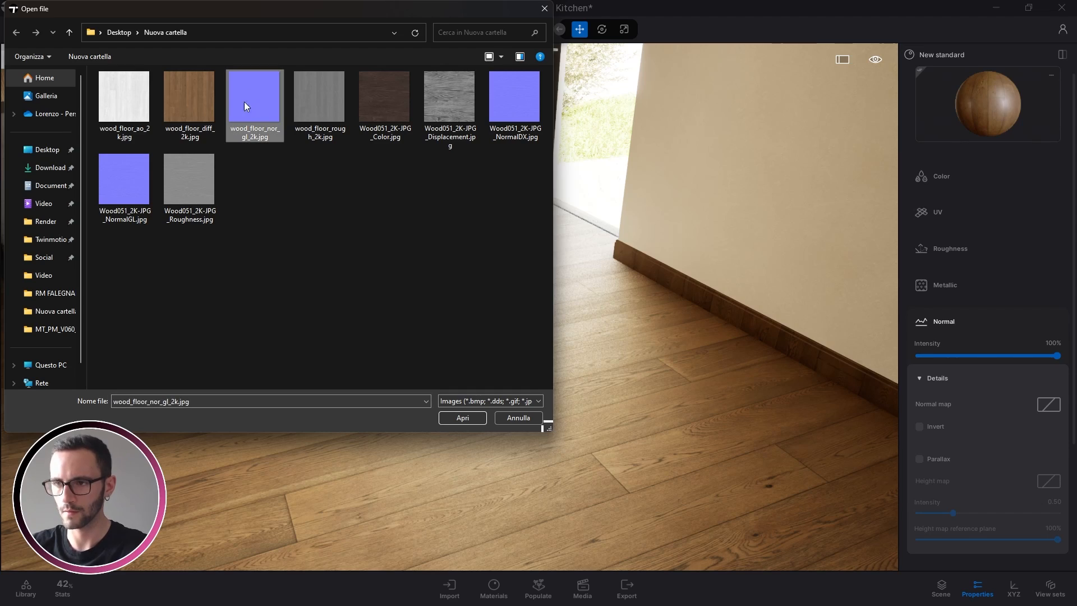
{"action": "left_click", "coordinate": [456, 417]}
{"action": "scroll", "coordinate": [587, 374], "scroll_direction": "up", "scroll_amount": 5}
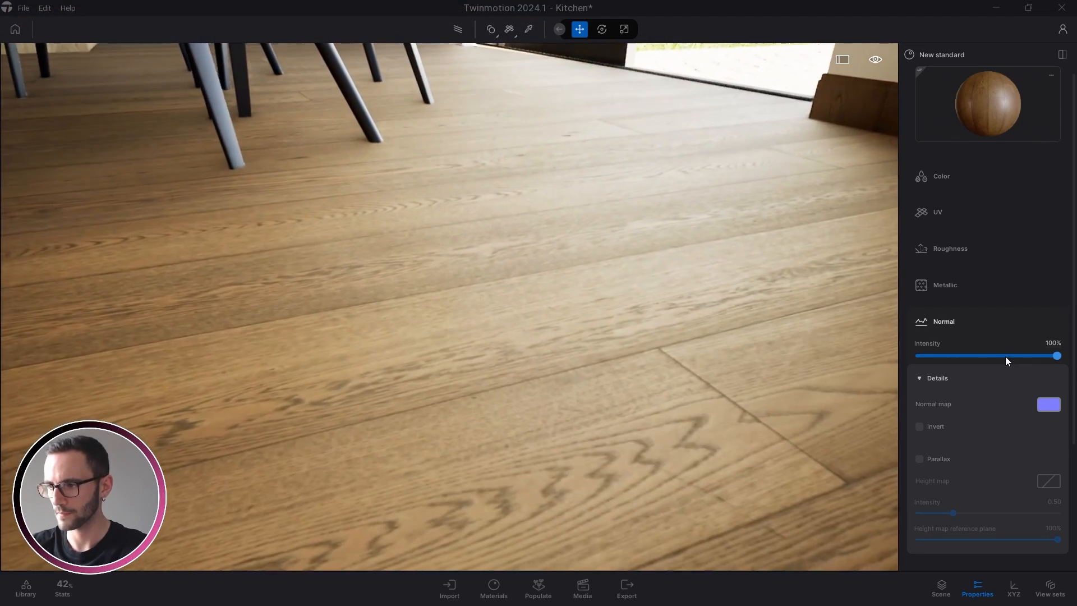
{"action": "left_click_drag", "start_coordinate": [1005, 356], "coordinate": [964, 355]}
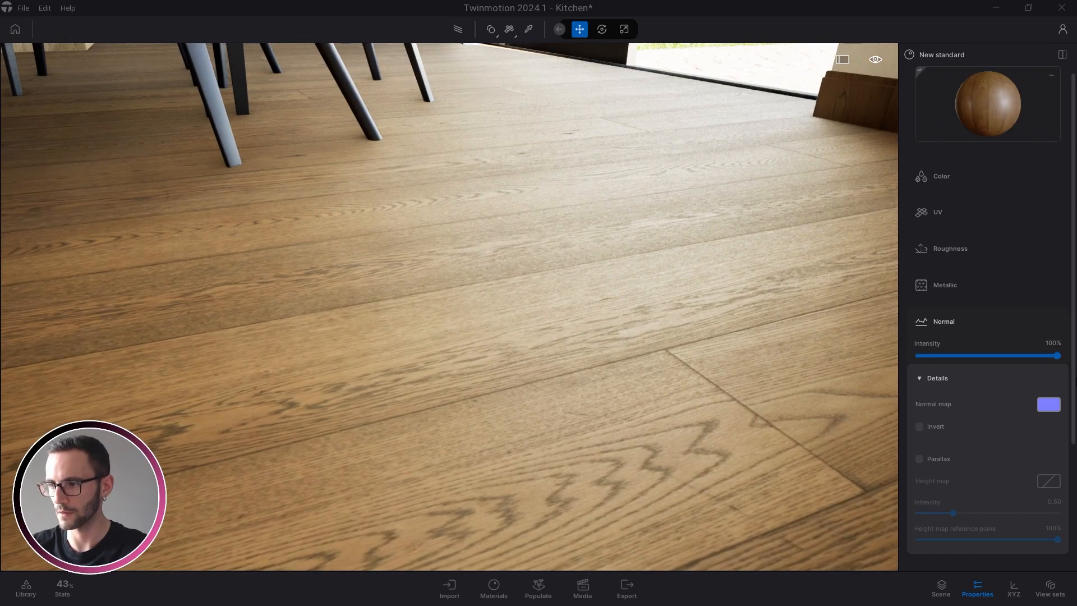
{"action": "scroll", "coordinate": [880, 339], "scroll_direction": "down", "scroll_amount": 5}
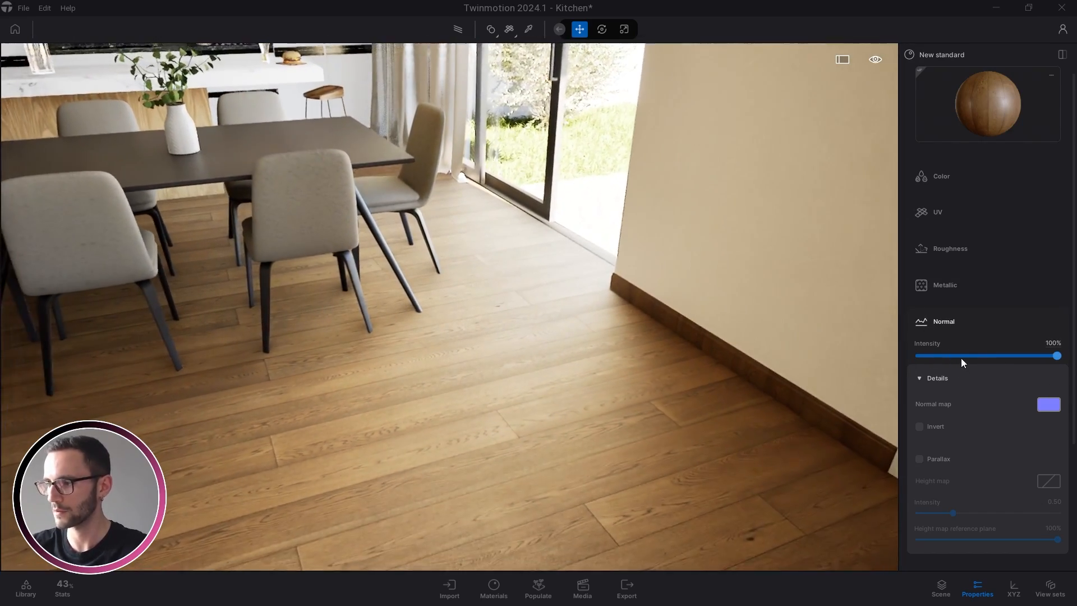
{"action": "left_click", "coordinate": [937, 378]}
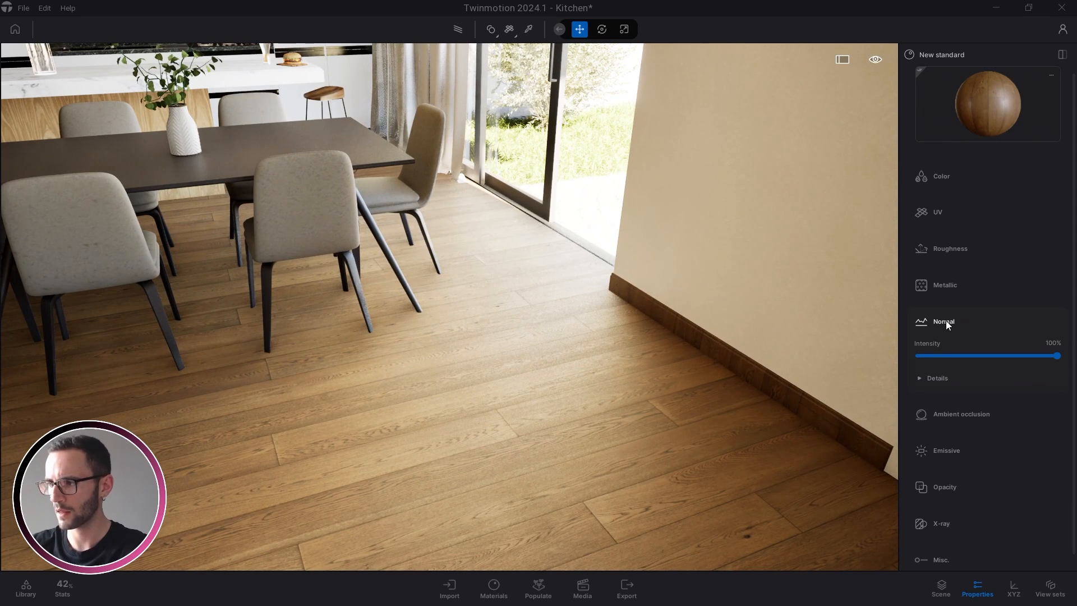
{"action": "left_click", "coordinate": [946, 321]}
Load wood_floor_ao_2k.jpg as the floor material's ambient occlusion texture.
{"action": "left_click", "coordinate": [947, 359]}
{"action": "left_click", "coordinate": [937, 415]}
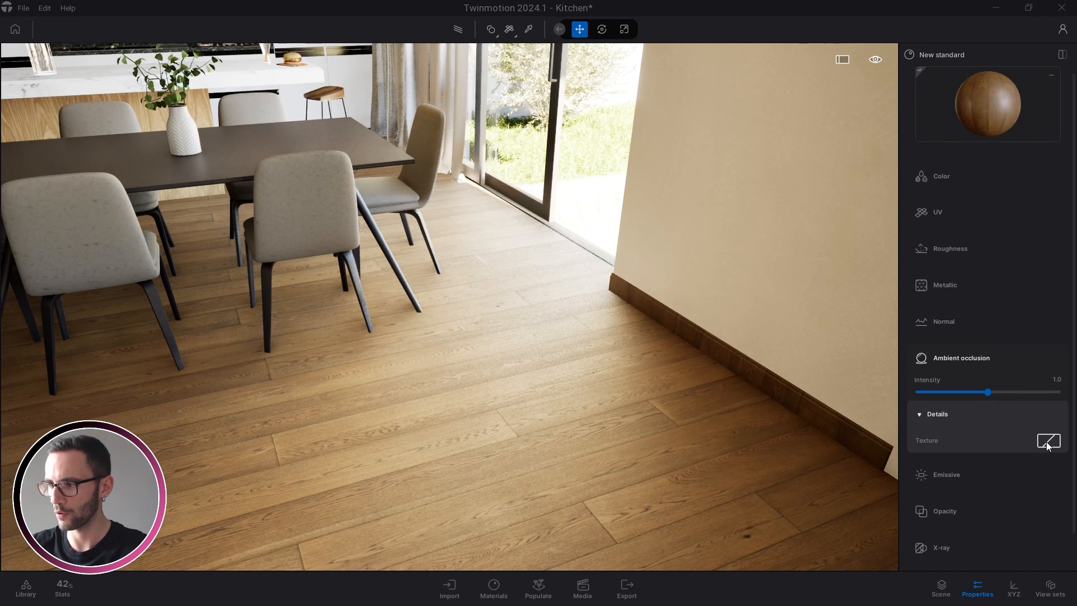
{"action": "right_click", "coordinate": [1048, 440]}
{"action": "left_click", "coordinate": [1030, 400]}
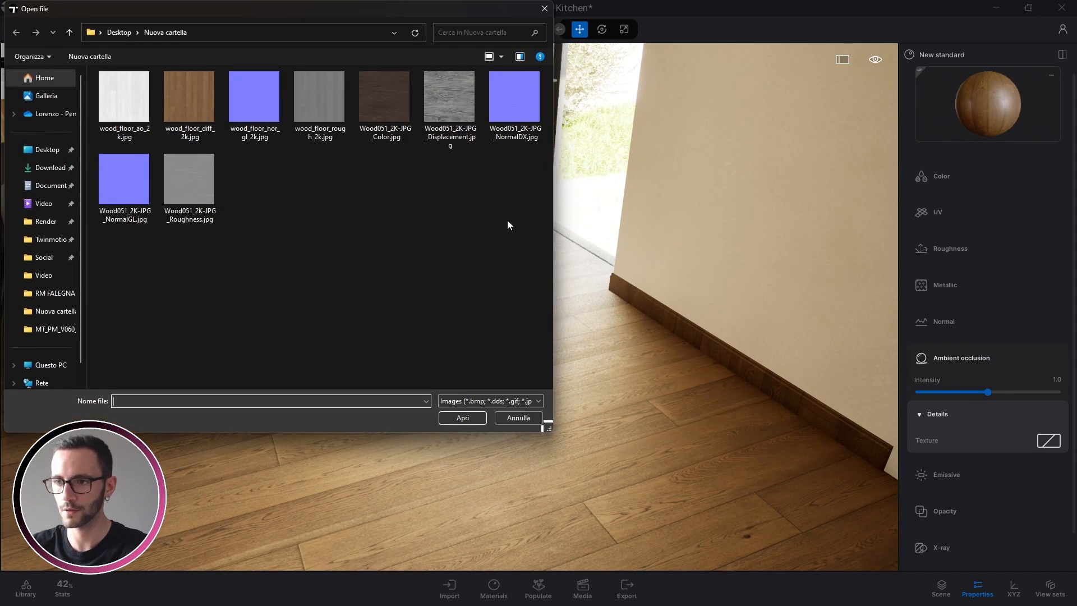
{"action": "left_click", "coordinate": [125, 101]}
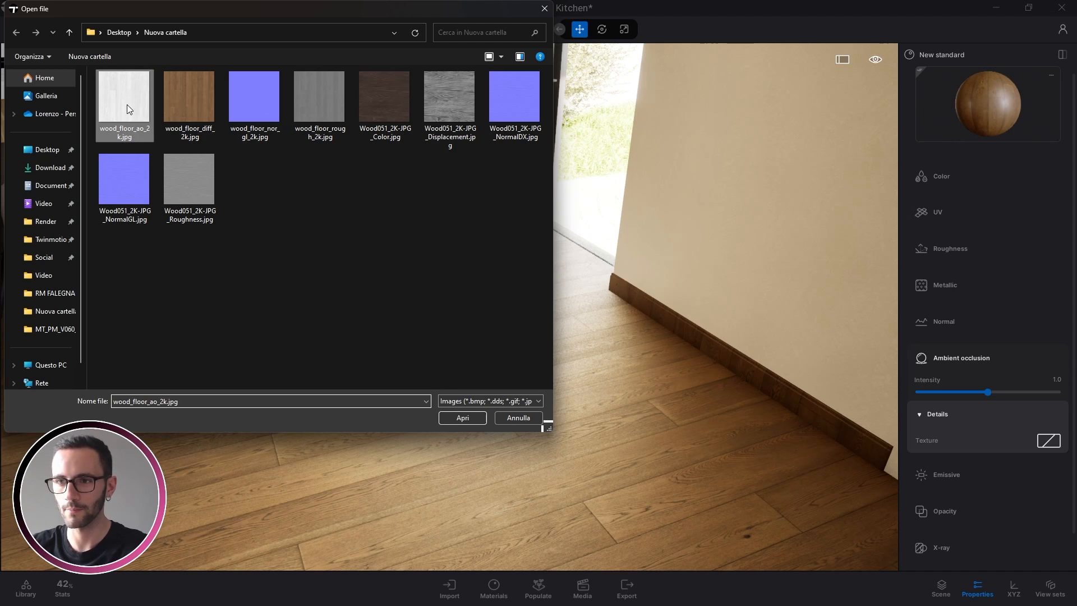
{"action": "left_click", "coordinate": [462, 418]}
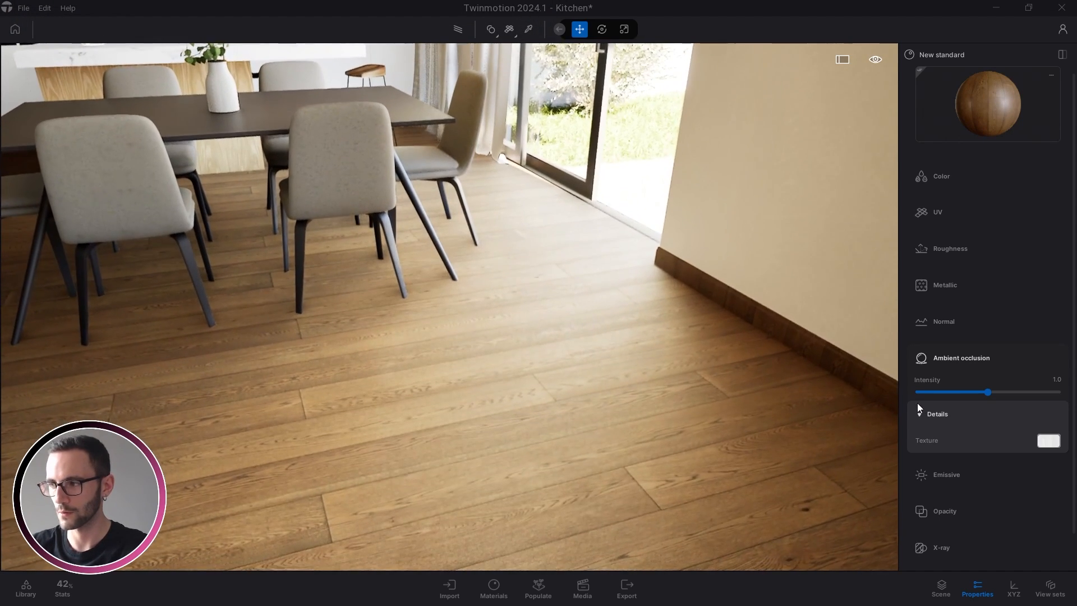
Try the floor material's ambient occlusion intensity at 0, 2.0 and 5.0 to compare the effect on the planks.
{"action": "left_click_drag", "start_coordinate": [987, 392], "coordinate": [1073, 402]}
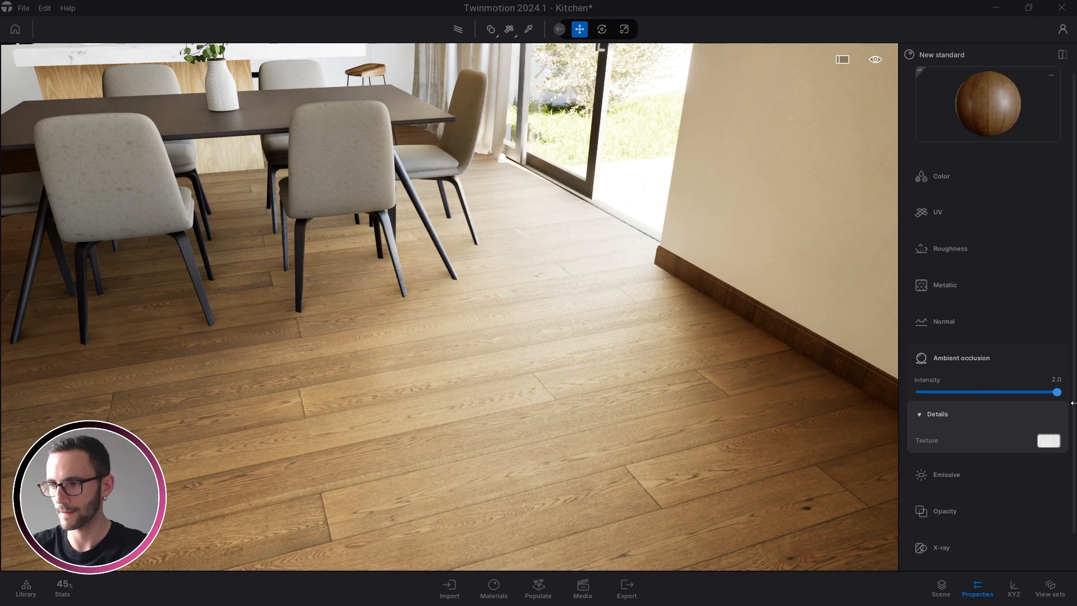
{"action": "left_click_drag", "start_coordinate": [974, 400], "coordinate": [611, 403]}
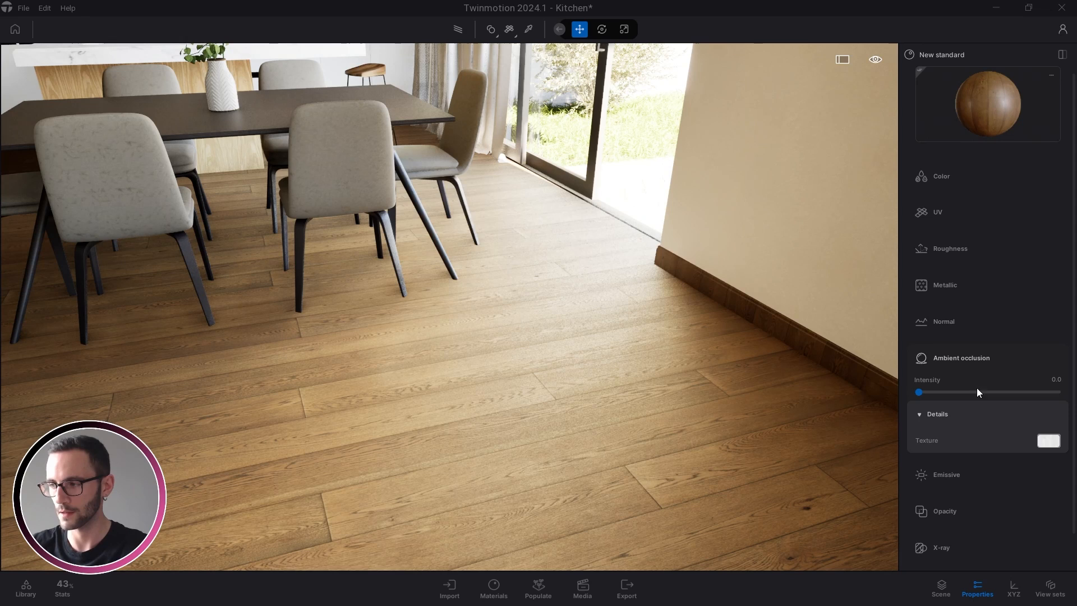
{"action": "left_click_drag", "start_coordinate": [920, 394], "coordinate": [1073, 393]}
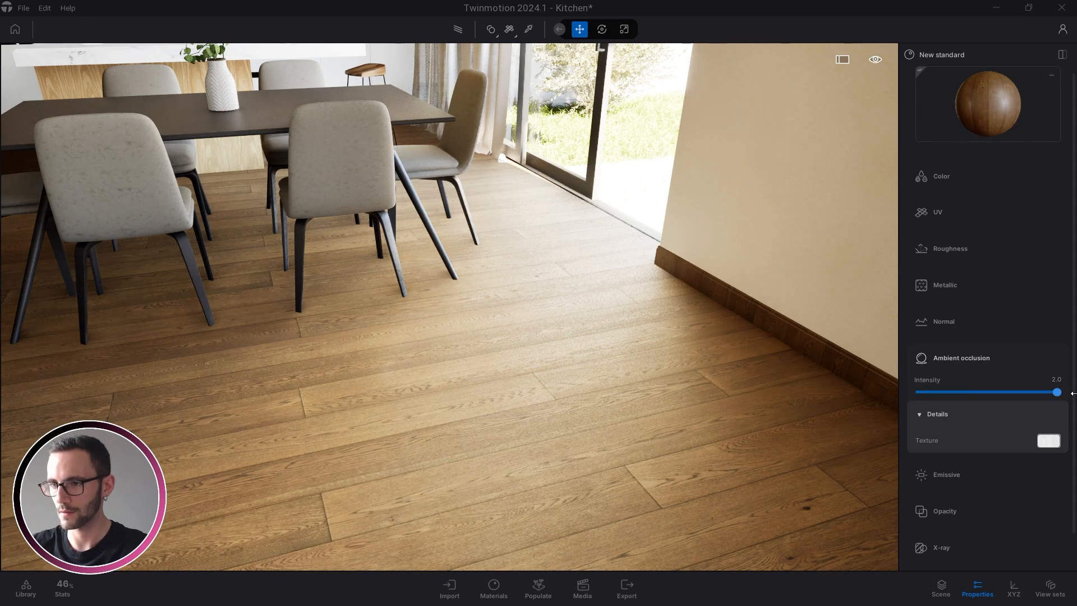
{"action": "left_click_drag", "start_coordinate": [987, 392], "coordinate": [858, 390]}
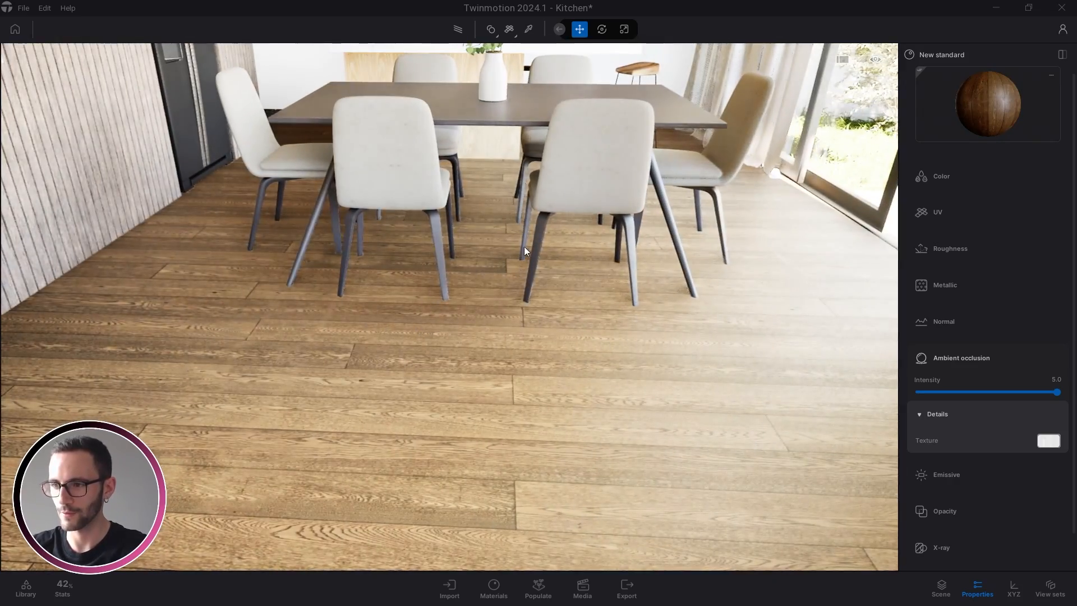
{"action": "left_click_drag", "start_coordinate": [524, 247], "coordinate": [261, 457]}
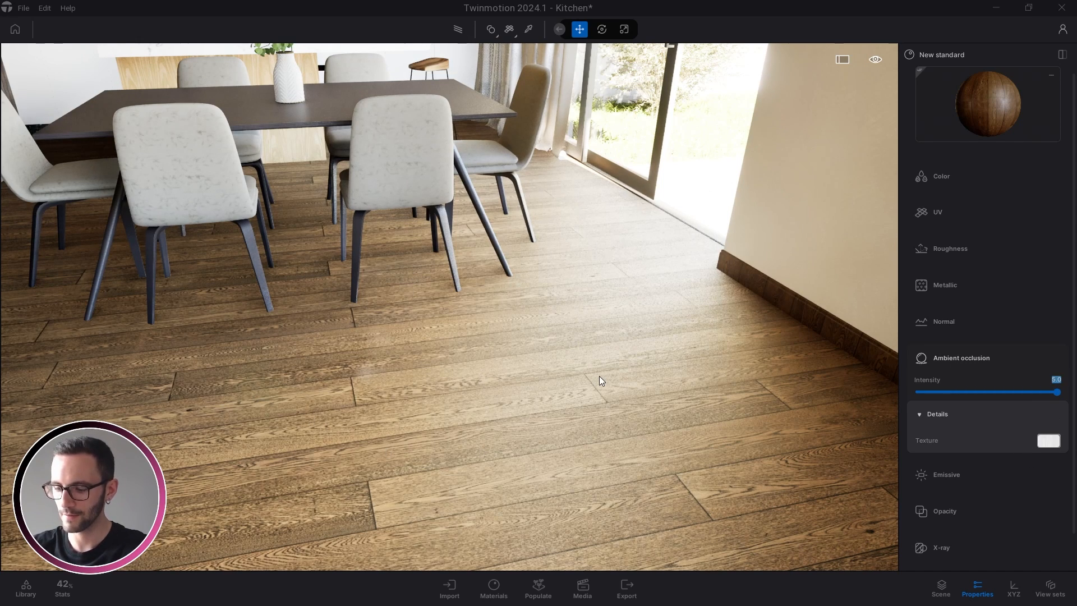
{"action": "type", "text": "0"}
{"action": "key", "text": "Return"}
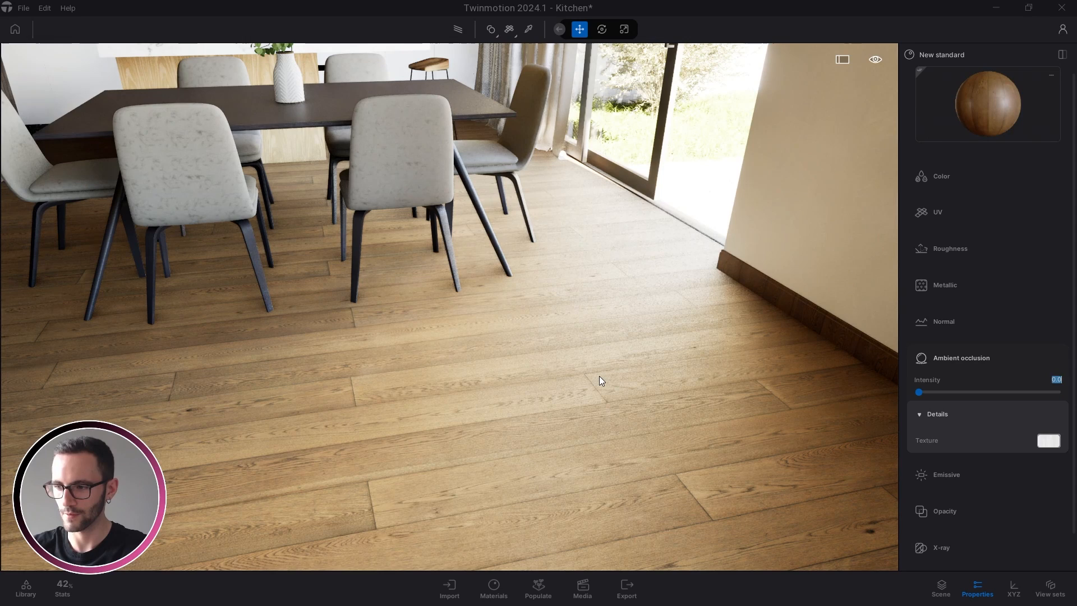
Set the floor material's ambient occlusion intensity to 3.
{"action": "type", "text": "3"}
{"action": "key", "text": "Return"}
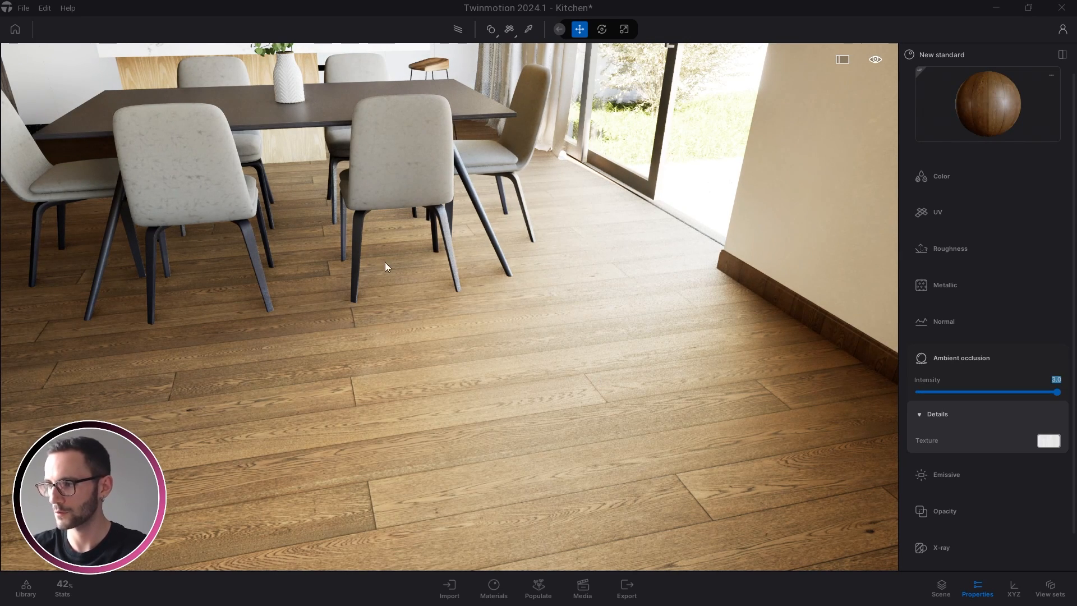
{"action": "left_click", "coordinate": [961, 359]}
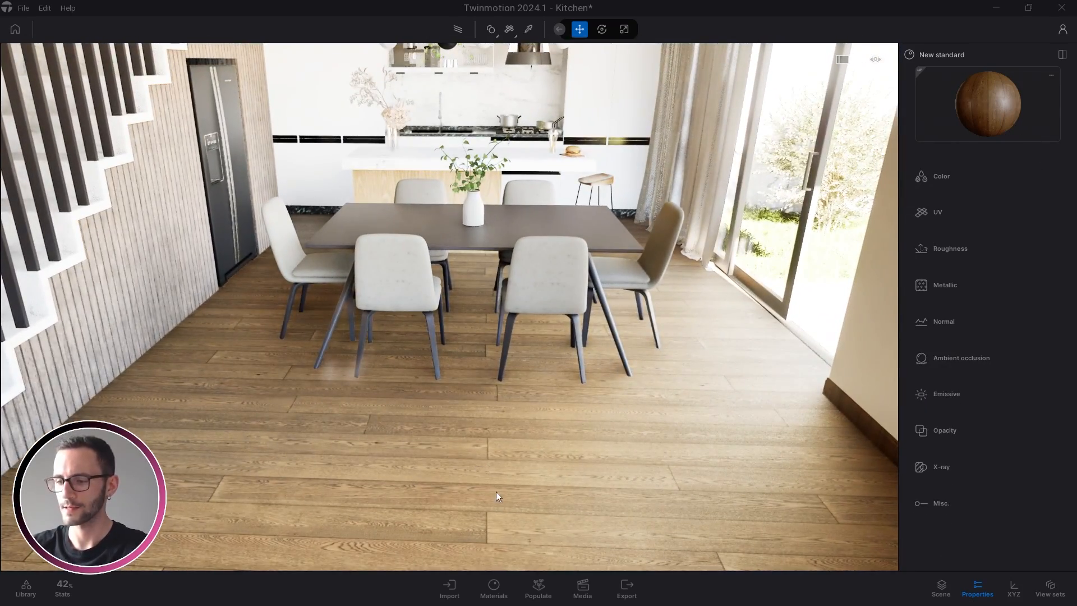
Rename the floor material to Paruet in the scene's material list.
{"action": "left_click", "coordinate": [493, 586]}
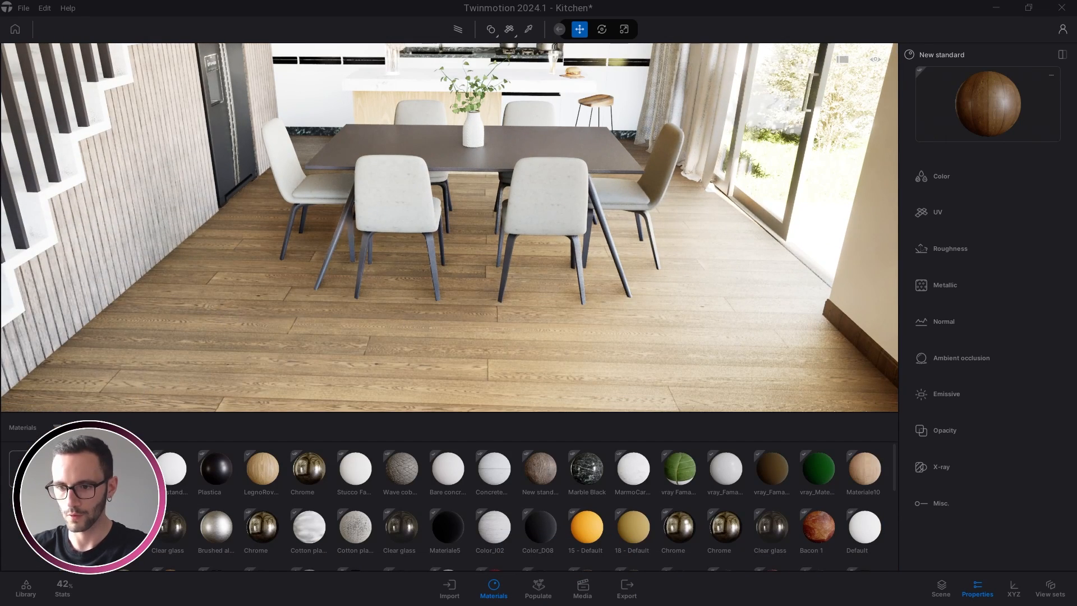
{"action": "right_click", "coordinate": [98, 465]}
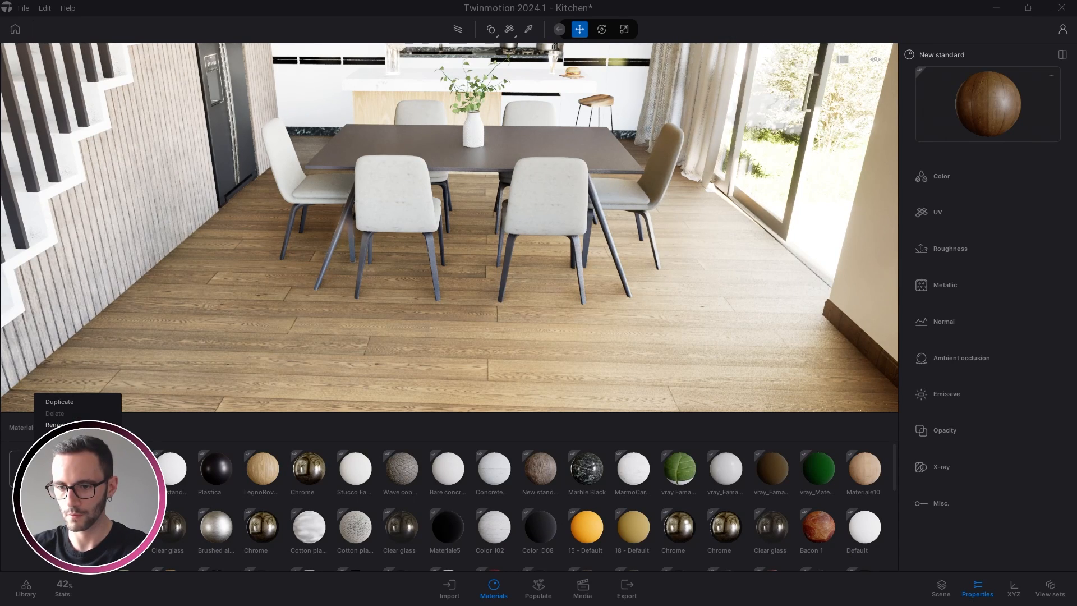
{"action": "left_click", "coordinate": [178, 438]}
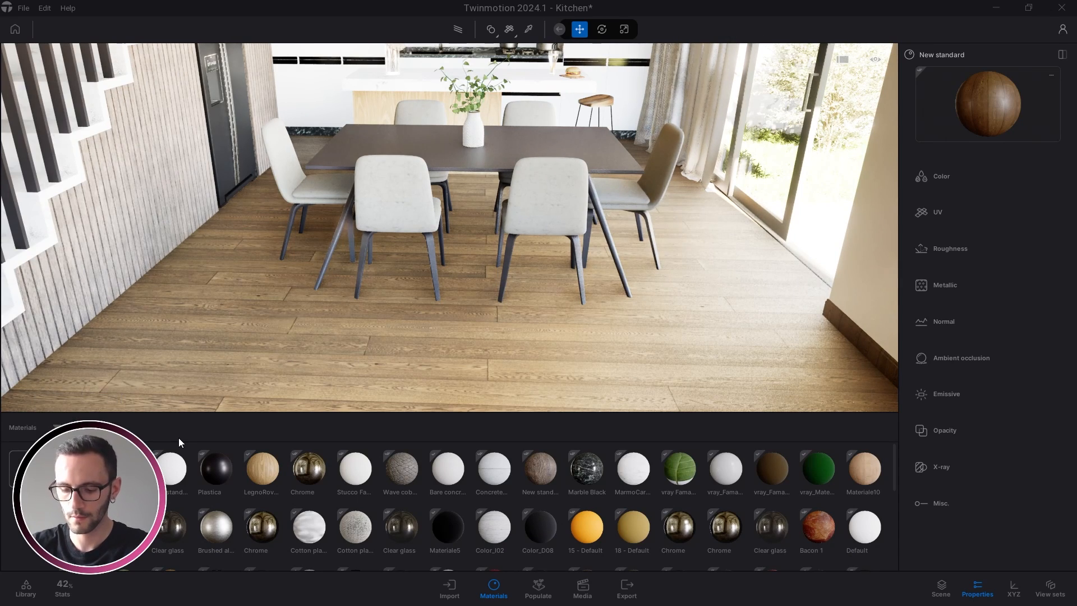
{"action": "type", "text": "Paruet"}
{"action": "key", "text": "Return"}
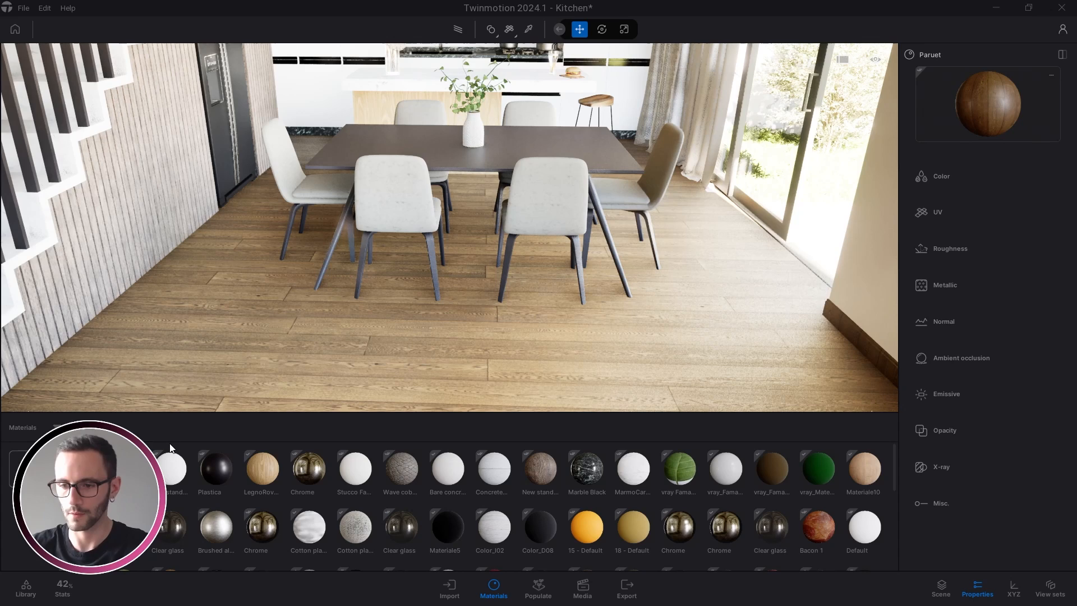
{"action": "right_click", "coordinate": [34, 471]}
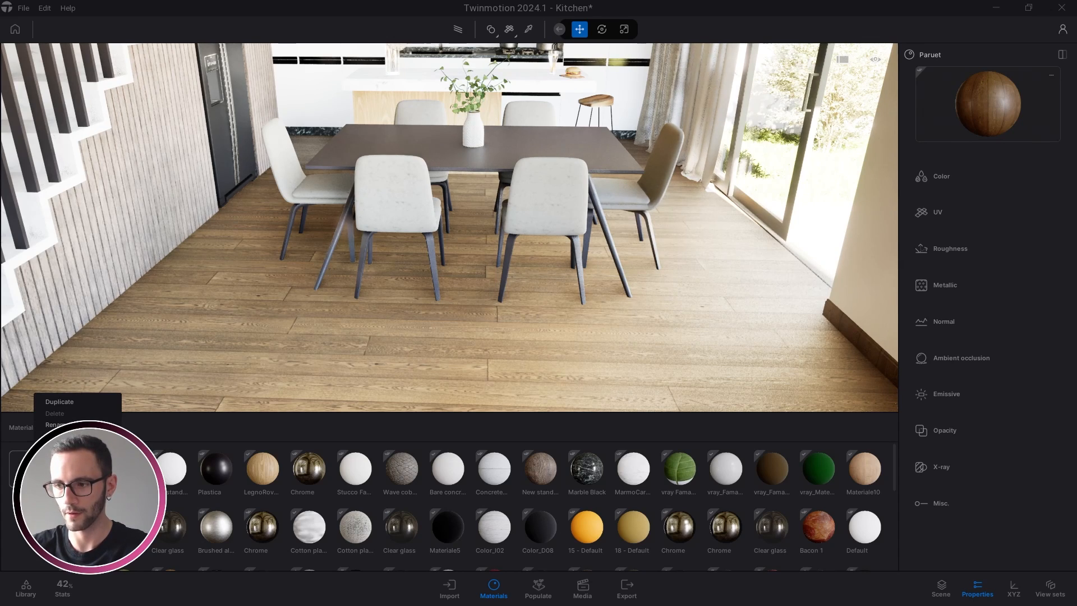
{"action": "left_click", "coordinate": [67, 425]}
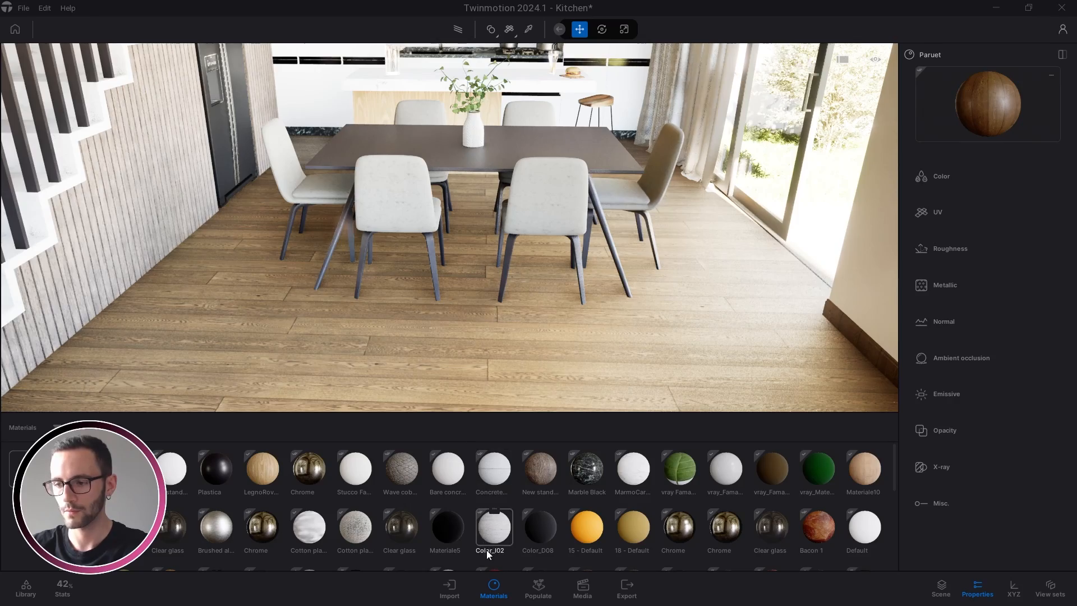
{"action": "left_click", "coordinate": [494, 586]}
Create a new standard material and apply it to the white kitchen cabinet fronts.
{"action": "scroll", "coordinate": [507, 277], "scroll_direction": "down", "scroll_amount": 5}
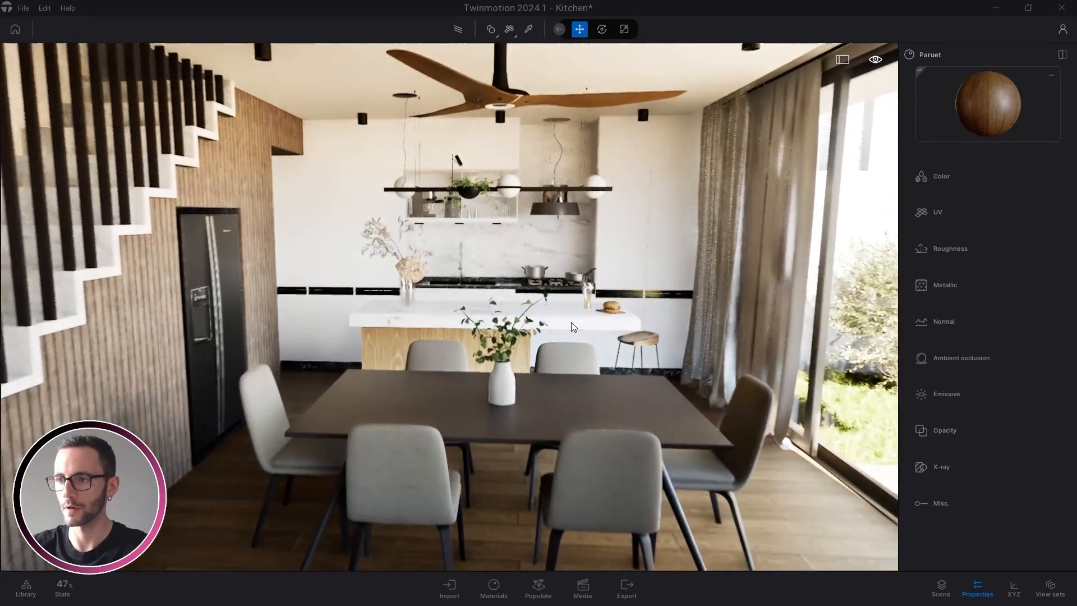
{"action": "scroll", "coordinate": [571, 322], "scroll_direction": "up", "scroll_amount": 5}
{"action": "left_click", "coordinate": [504, 580]}
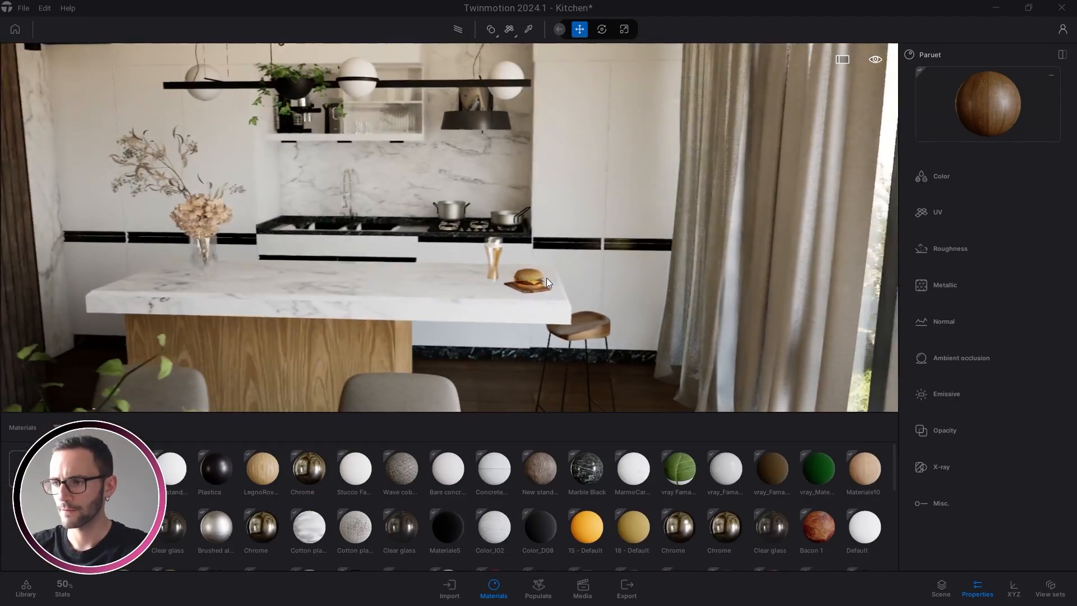
{"action": "key", "text": "w"}
{"action": "key", "text": "d"}
{"action": "key", "text": "e"}
{"action": "left_click", "coordinate": [27, 468]}
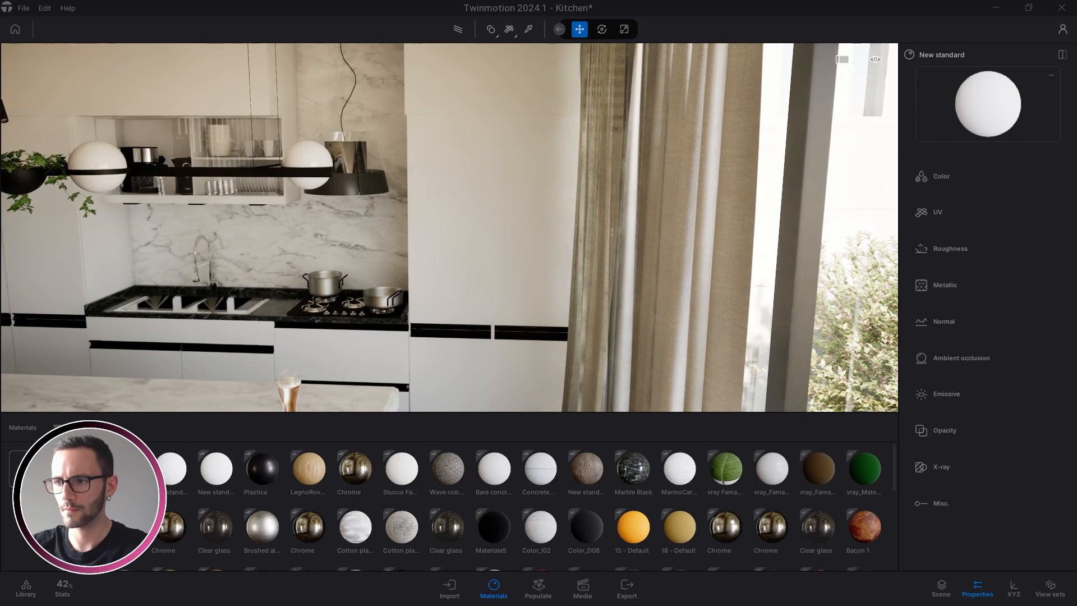
{"action": "left_click", "coordinate": [492, 588]}
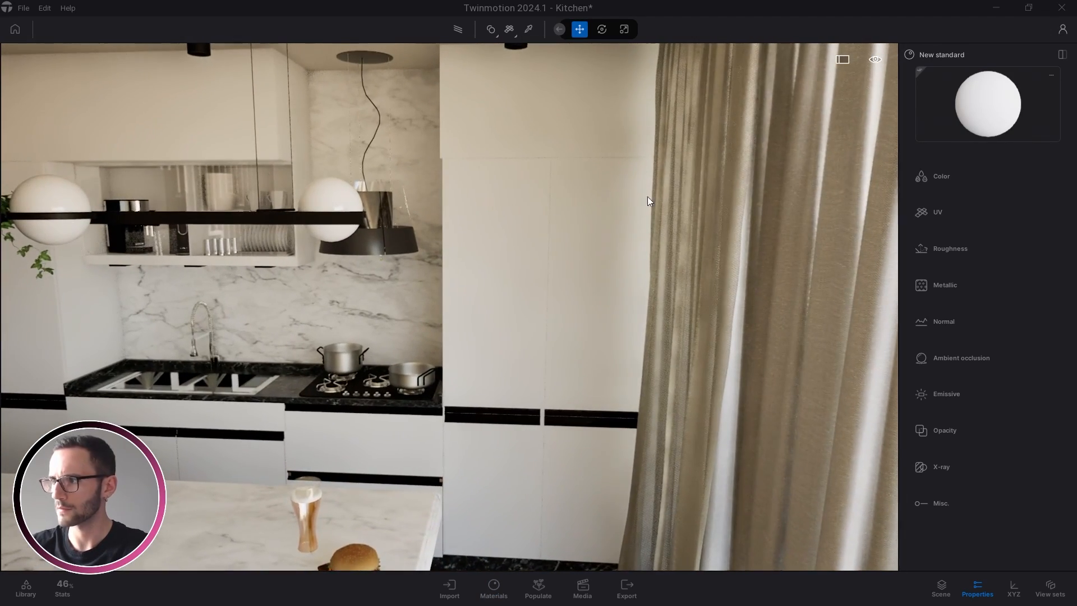
Load Wood051_2K-JPG_Color.jpg as the cabinet material's color texture and inspect the wood grain on the cabinets.
{"action": "left_click", "coordinate": [936, 176]}
{"action": "left_click", "coordinate": [1030, 282]}
{"action": "right_click", "coordinate": [1028, 311]}
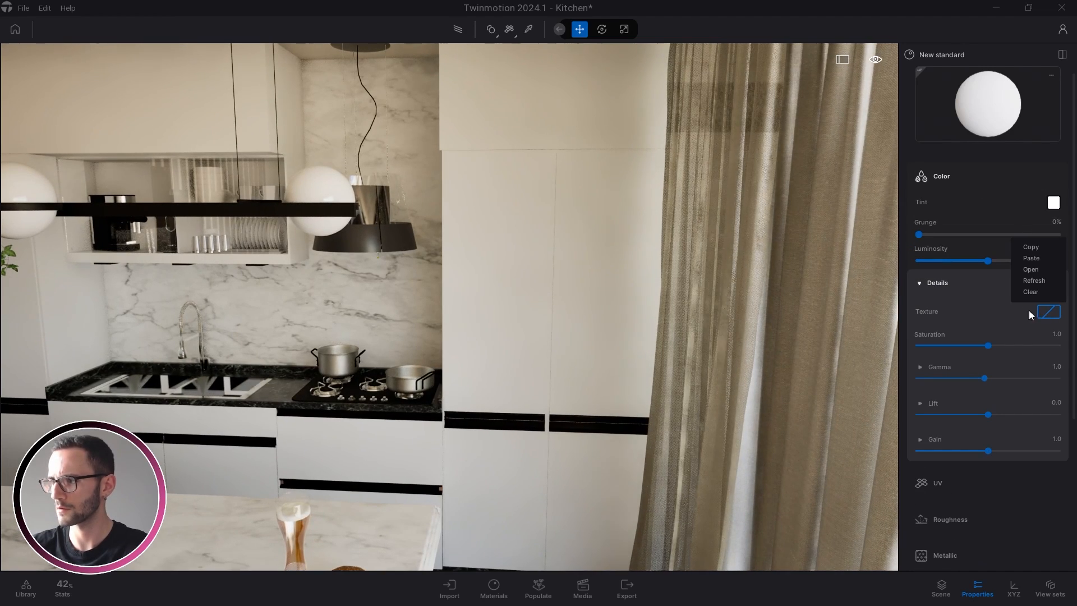
{"action": "left_click", "coordinate": [1030, 269]}
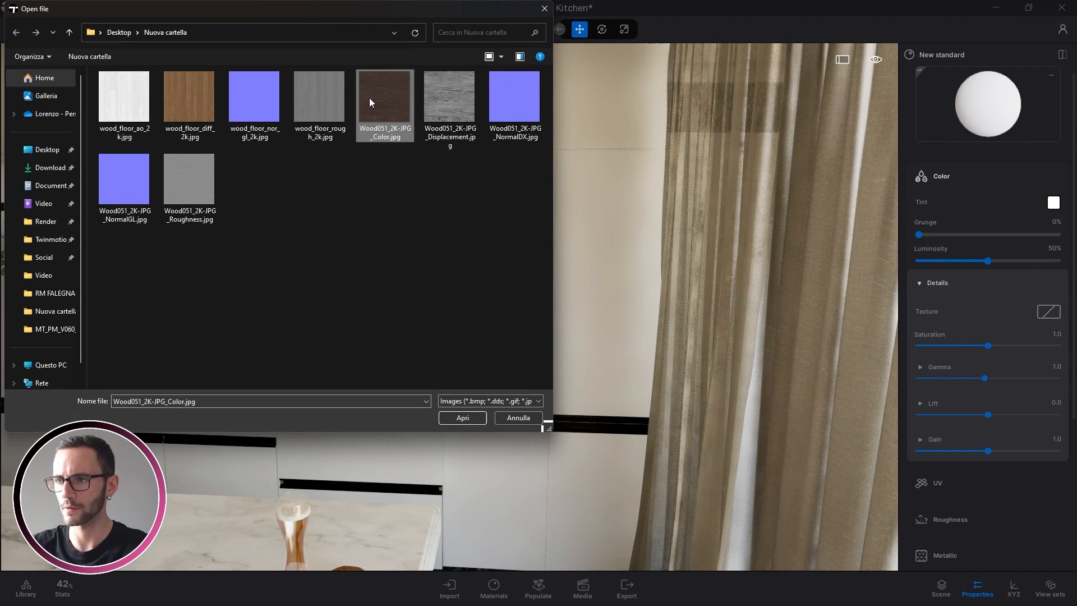
{"action": "left_click", "coordinate": [461, 419]}
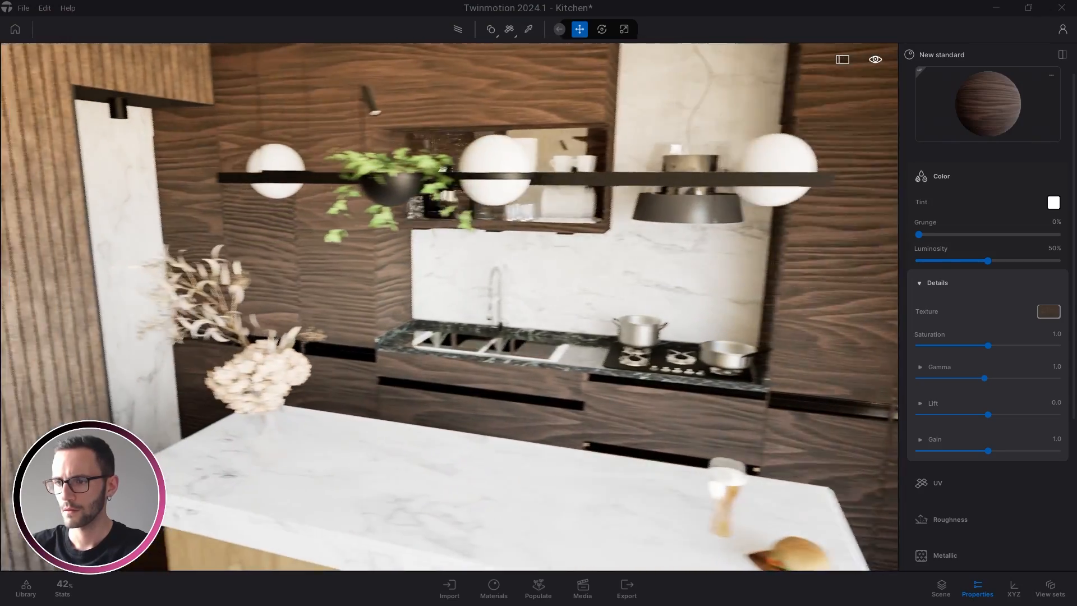
{"action": "right_click_drag", "start_coordinate": [505, 359], "coordinate": [692, 444]}
{"action": "scroll", "coordinate": [553, 373], "scroll_direction": "down", "scroll_amount": 5}
{"action": "scroll", "coordinate": [691, 444], "scroll_direction": "up", "scroll_amount": 4}
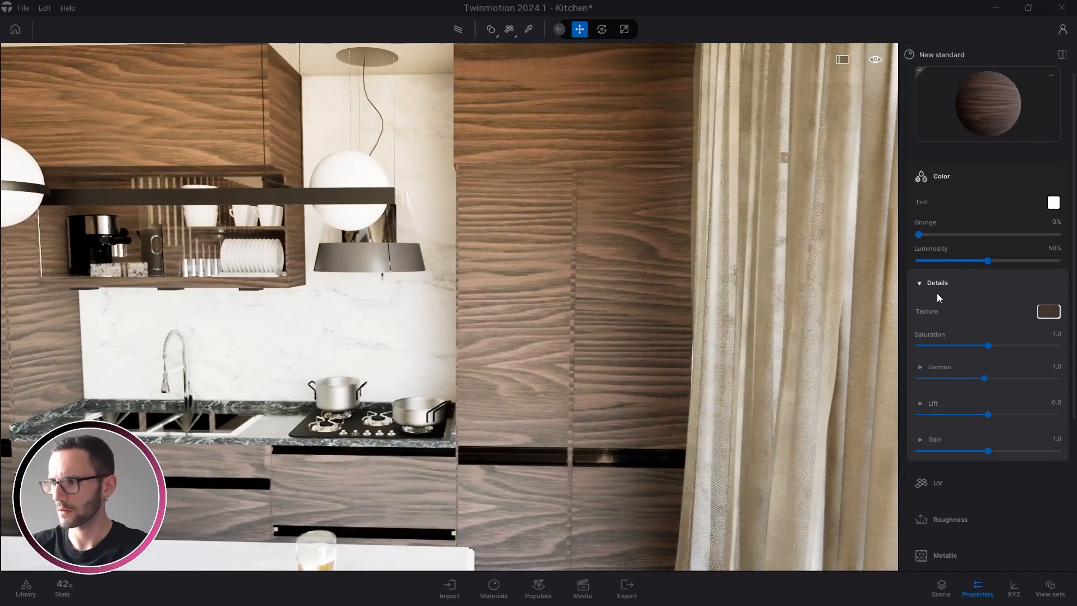
{"action": "left_click", "coordinate": [937, 284]}
{"action": "left_click", "coordinate": [949, 178]}
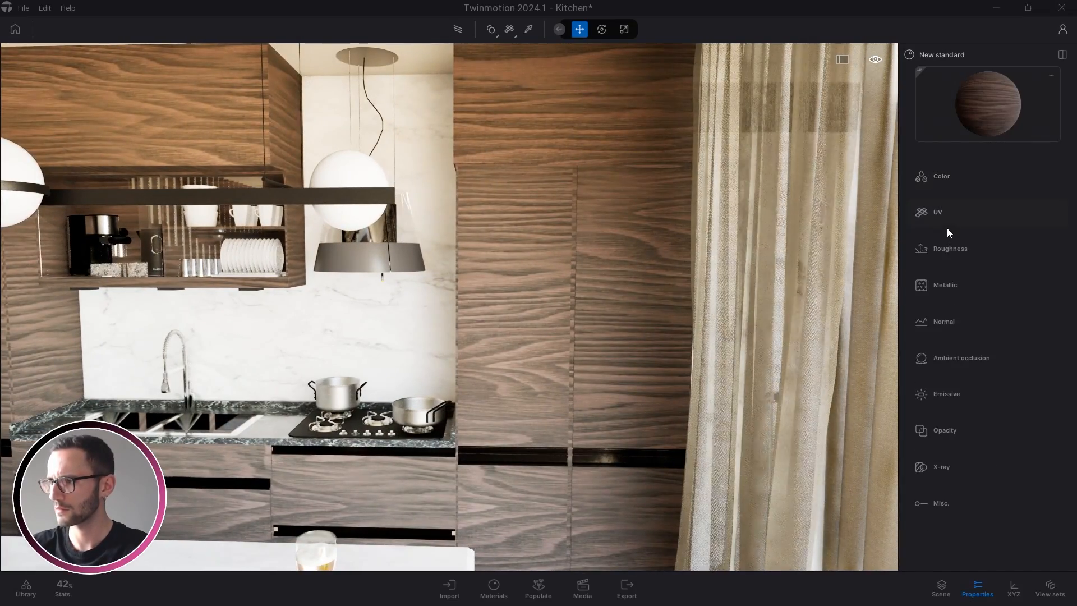
Rotate the cabinet wood texture by 90° so the grain runs vertically on the fronts.
{"action": "left_click", "coordinate": [943, 214]}
{"action": "left_click", "coordinate": [1056, 237]}
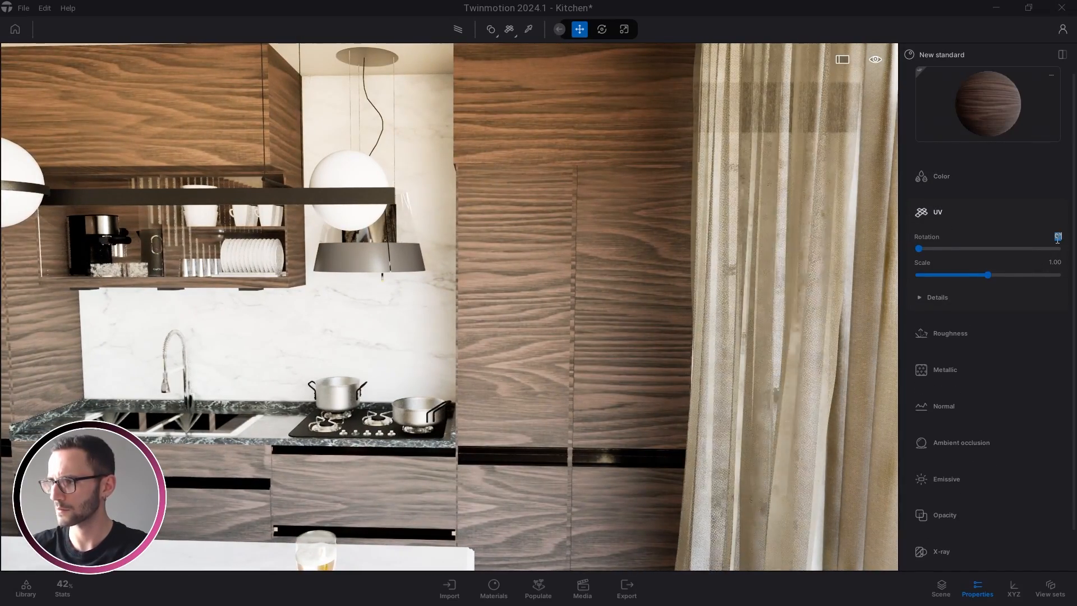
{"action": "type", "text": "90"}
{"action": "key", "text": "Return"}
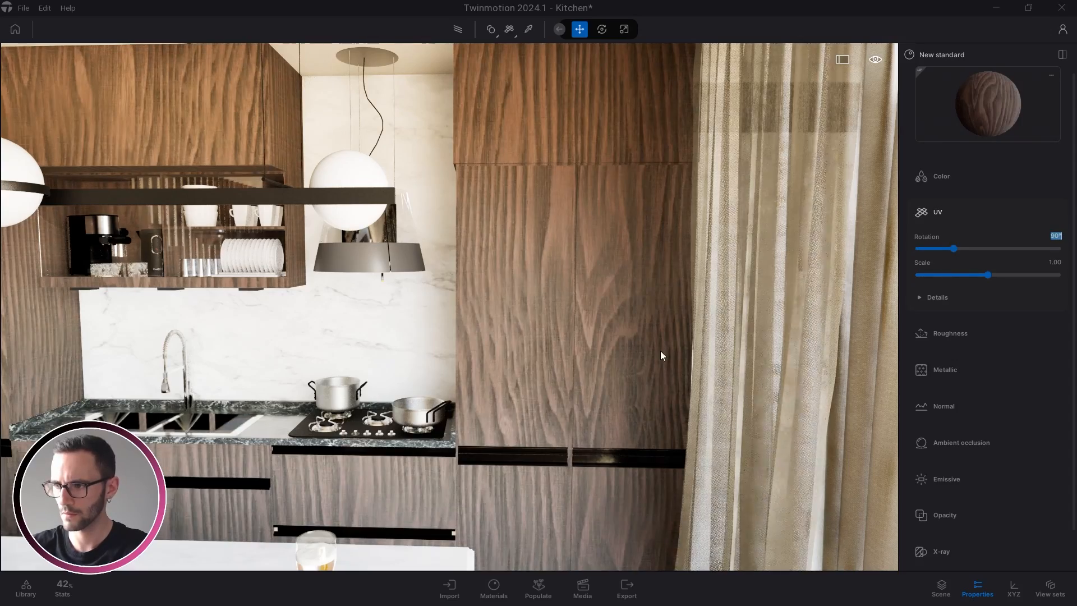
{"action": "right_click_drag", "start_coordinate": [661, 356], "coordinate": [241, 359]}
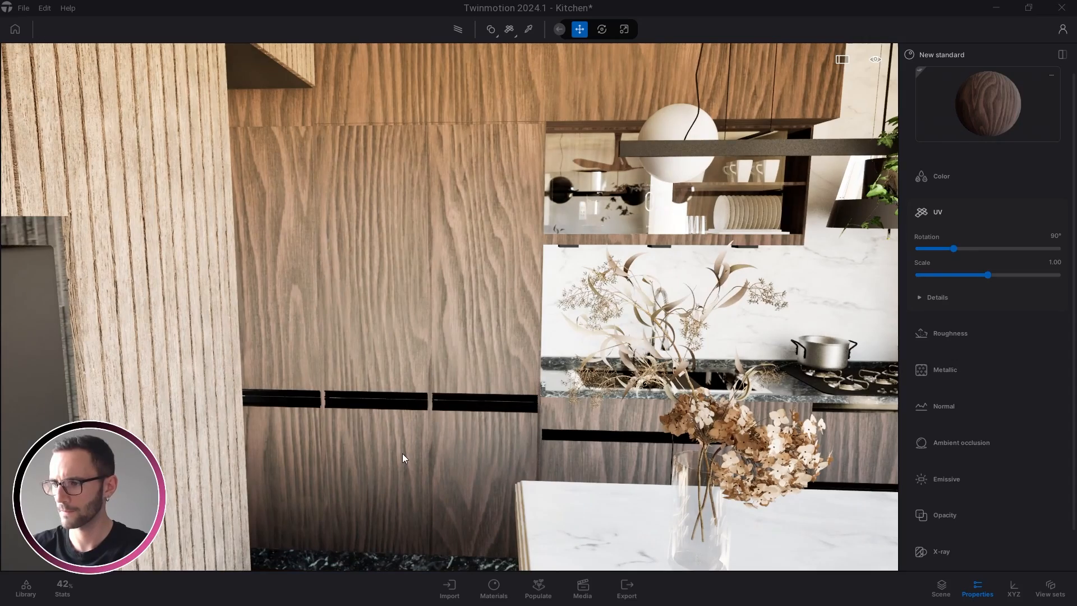
Pick the Cromo_Proxadores material on the cabinet handle recesses and change its tint to dark grey 191919.
{"action": "key", "text": "w"}
{"action": "right_click_drag", "start_coordinate": [415, 449], "coordinate": [480, 375]}
{"action": "left_click", "coordinate": [528, 29]}
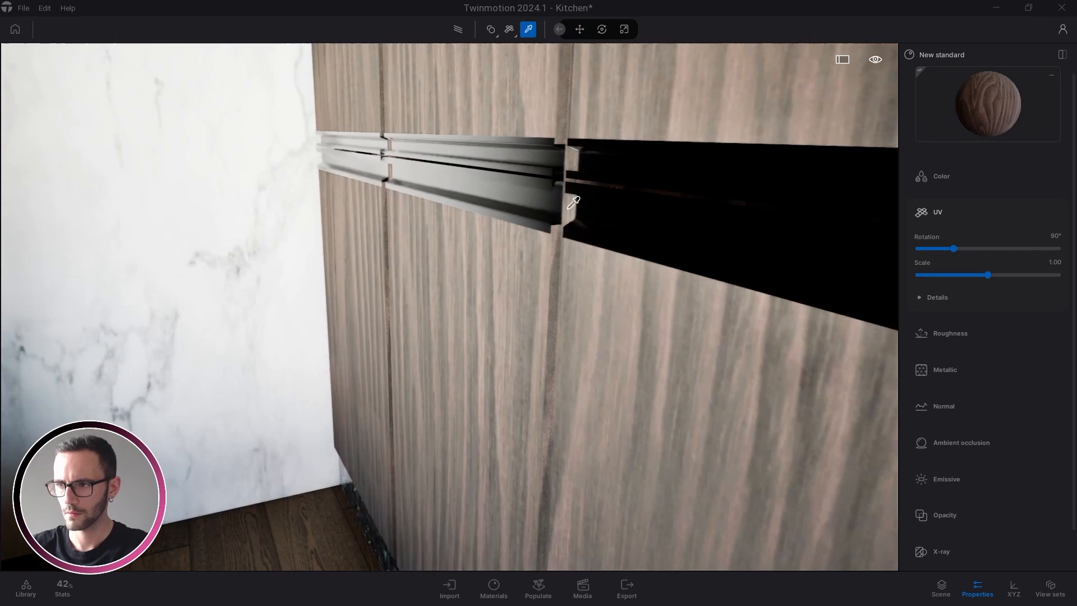
{"action": "left_click", "coordinate": [544, 196]}
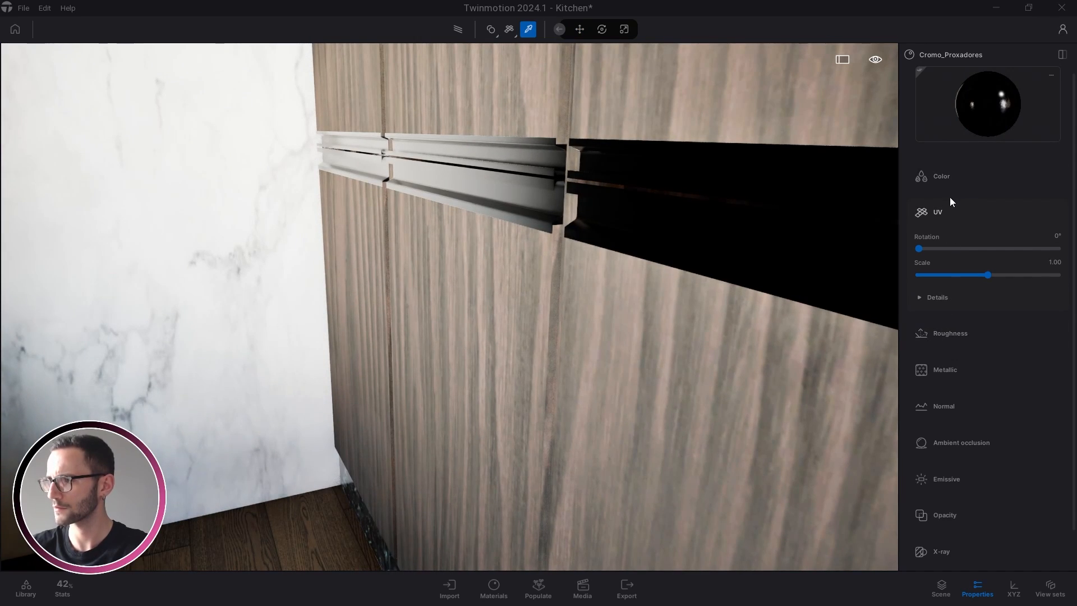
{"action": "left_click", "coordinate": [953, 173]}
{"action": "left_click", "coordinate": [1053, 202]}
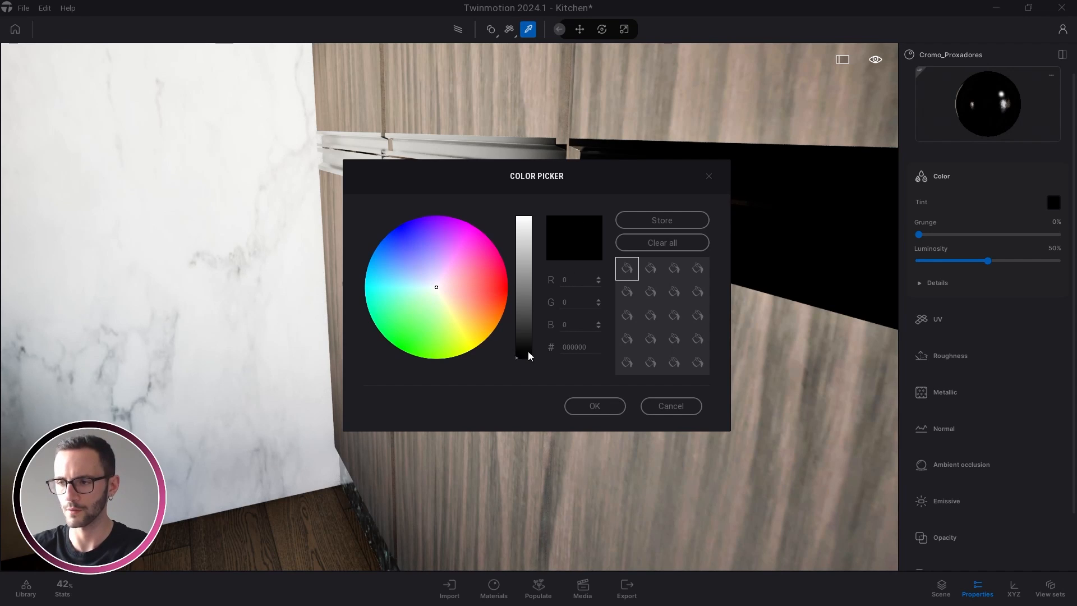
{"action": "left_click_drag", "start_coordinate": [528, 353], "coordinate": [525, 344]}
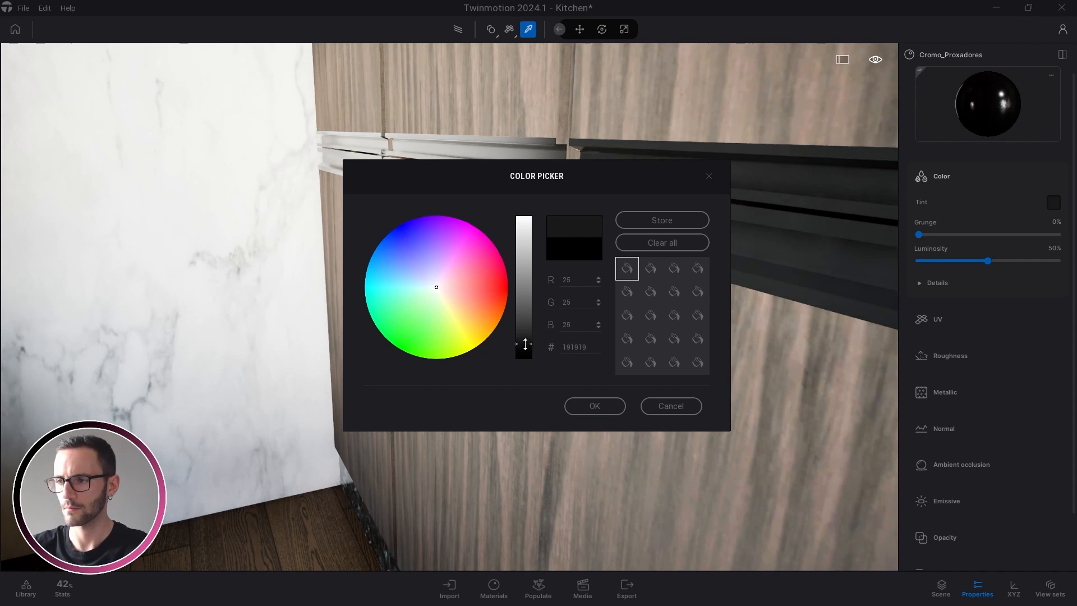
{"action": "left_click", "coordinate": [594, 405]}
Reselect the wood cabinet material and load Wood051_2K-JPG_Roughness.jpg as its roughness texture.
{"action": "left_click_drag", "start_coordinate": [595, 406], "coordinate": [529, 293]}
{"action": "scroll", "coordinate": [527, 291], "scroll_direction": "down", "scroll_amount": 5}
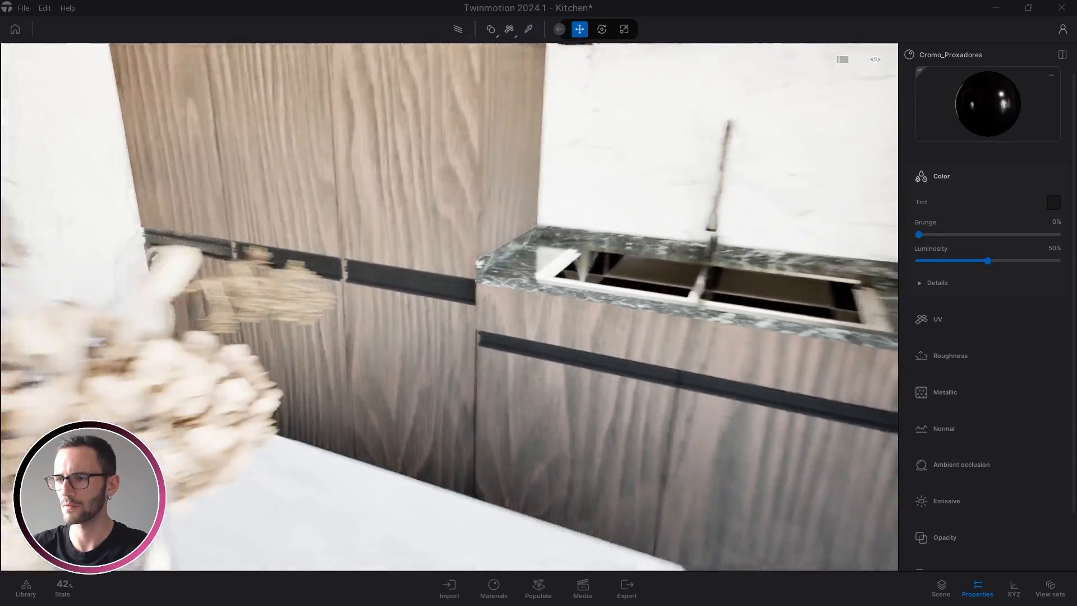
{"action": "right_click_drag", "start_coordinate": [527, 291], "coordinate": [450, 310]}
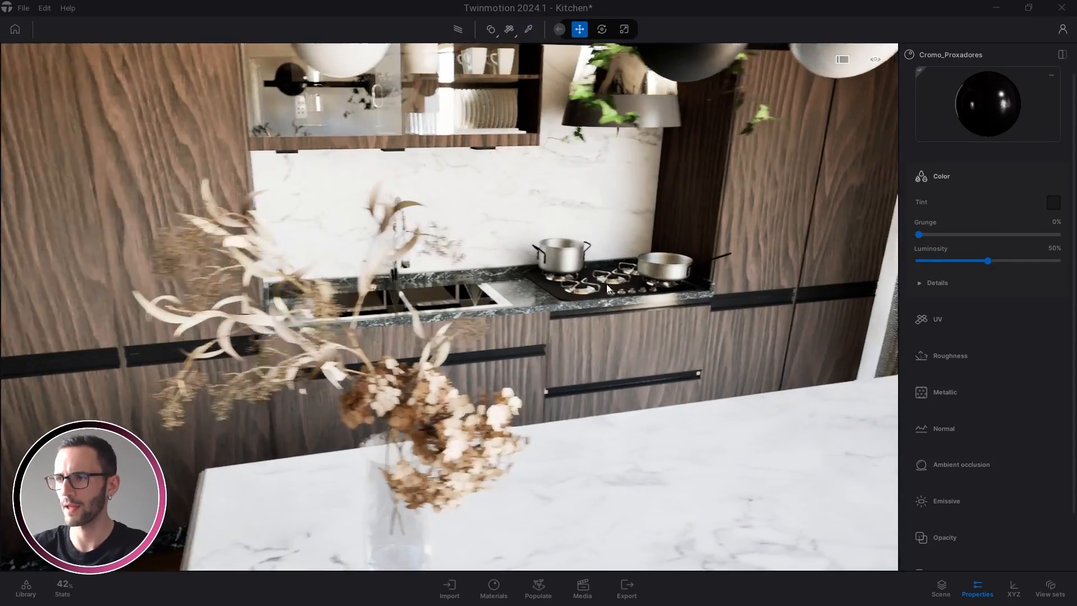
{"action": "right_click_drag", "start_coordinate": [607, 285], "coordinate": [692, 298]}
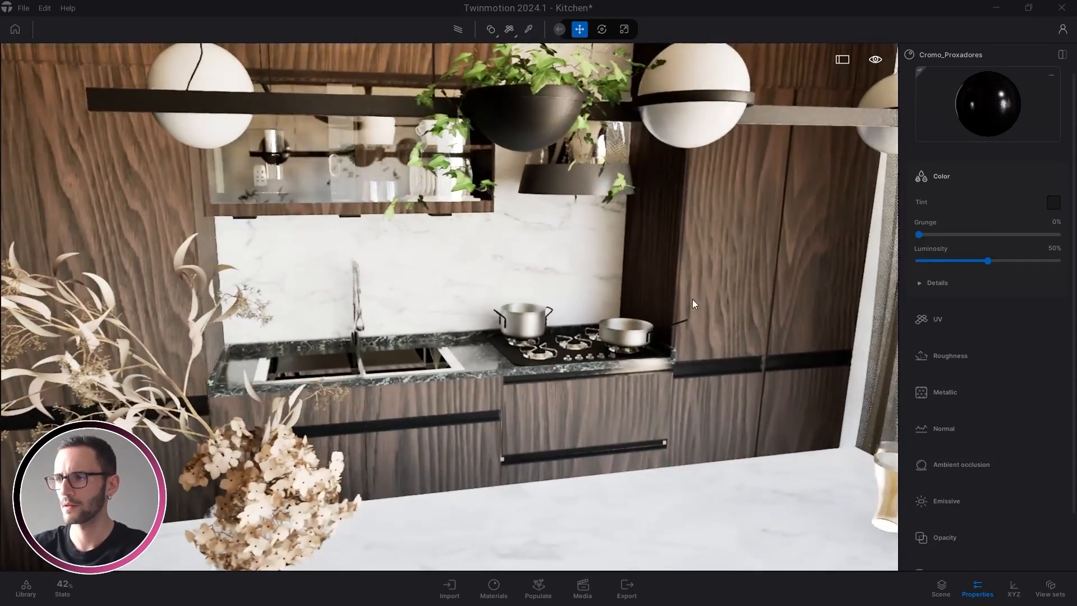
{"action": "left_click", "coordinate": [702, 281]}
{"action": "scroll", "coordinate": [703, 282], "scroll_direction": "up", "scroll_amount": 3}
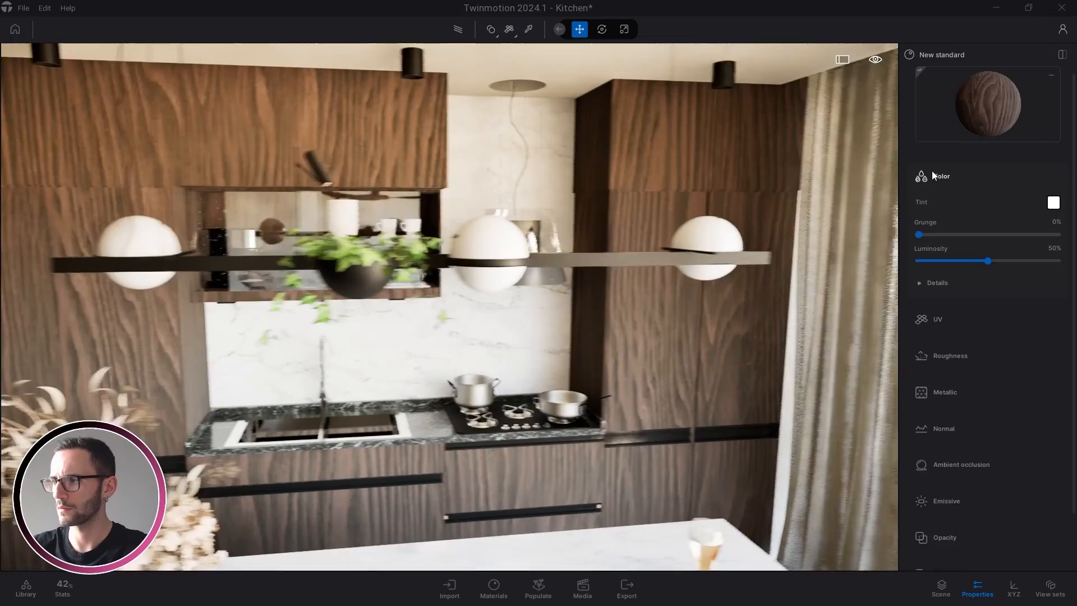
{"action": "left_click", "coordinate": [931, 174]}
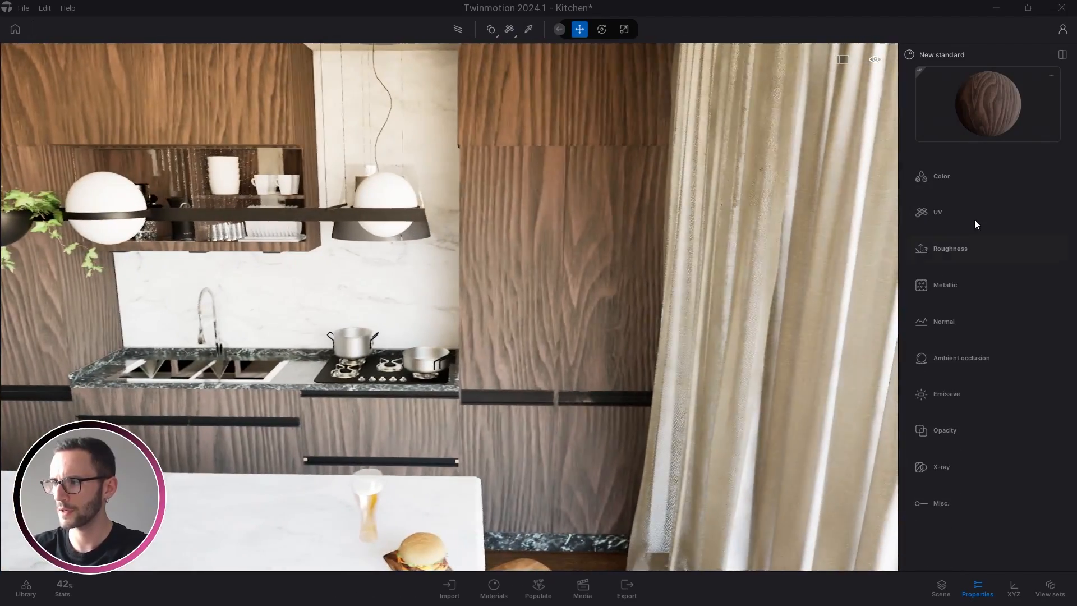
{"action": "left_click", "coordinate": [974, 248]}
{"action": "left_click", "coordinate": [967, 320]}
{"action": "left_click", "coordinate": [1048, 344]}
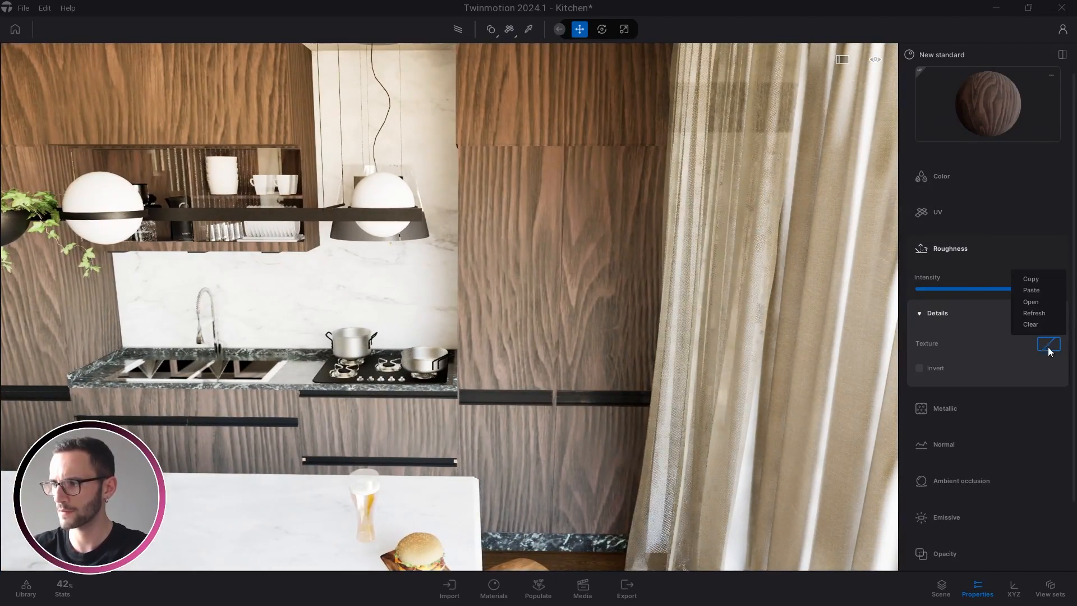
{"action": "left_click", "coordinate": [1035, 312]}
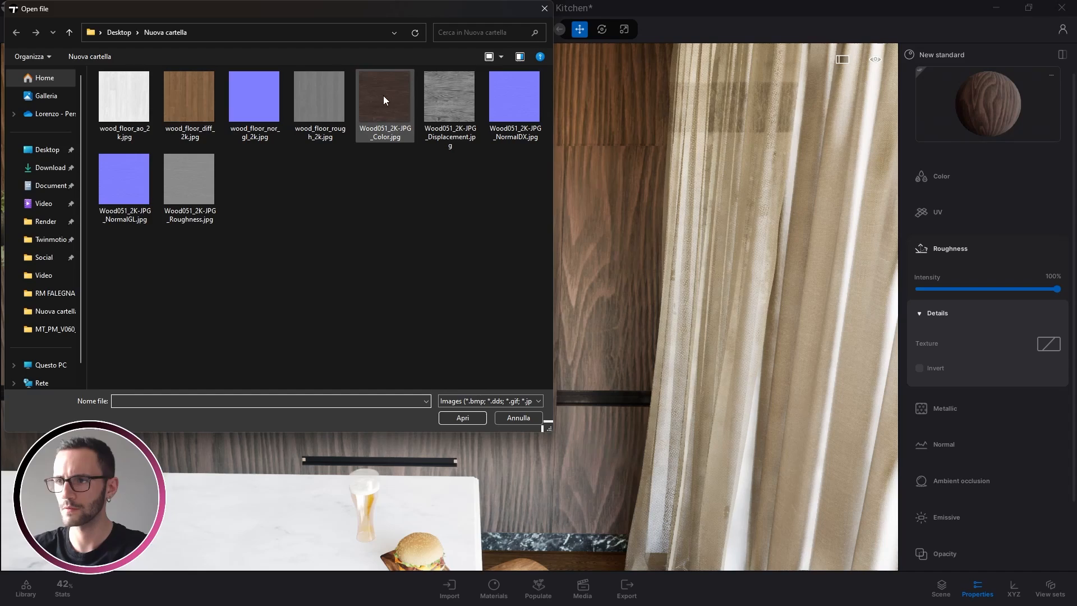
{"action": "left_click", "coordinate": [213, 197]}
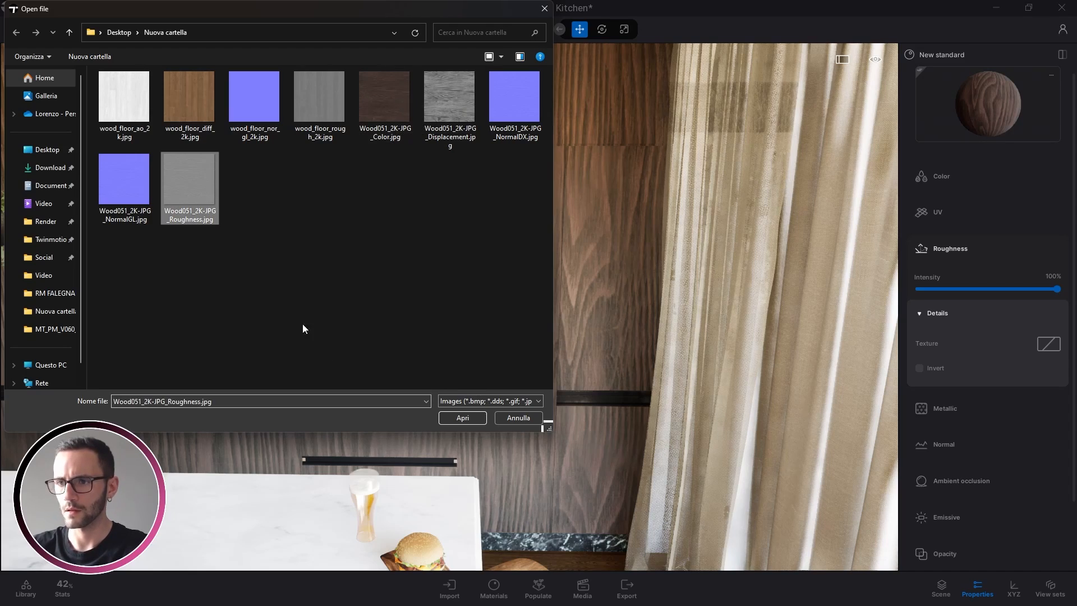
{"action": "left_click", "coordinate": [463, 418]}
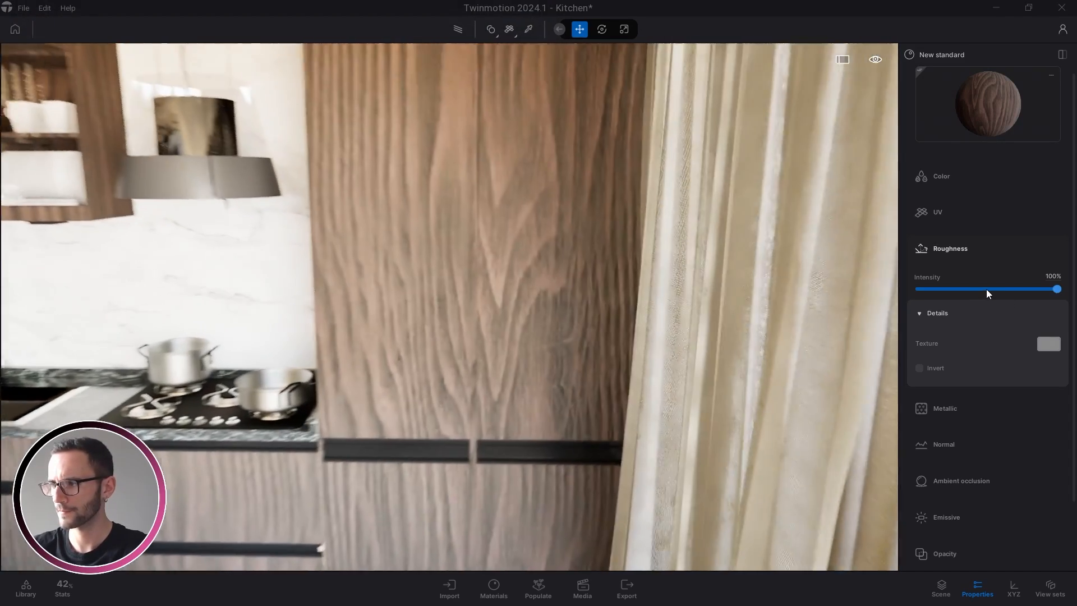
Set the cabinet material's roughness intensity to 48% and inspect the reflections on the tall cabinet doors.
{"action": "left_click", "coordinate": [986, 289]}
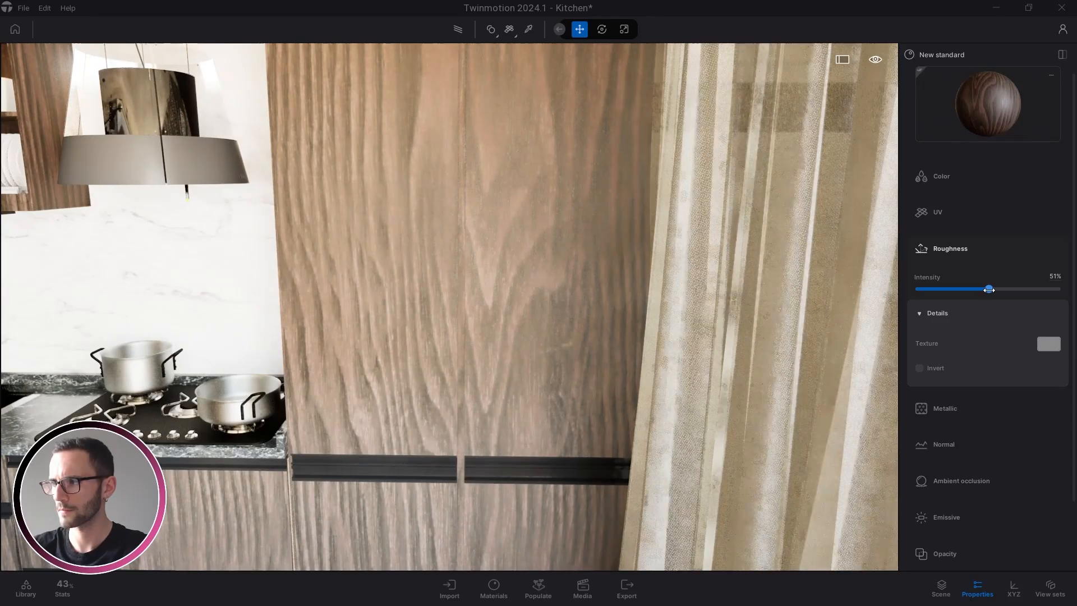
{"action": "left_click_drag", "start_coordinate": [986, 290], "coordinate": [984, 289]}
{"action": "mouse_move", "coordinate": [839, 300]}
{"action": "right_mouse_down"}
{"action": "mouse_move", "coordinate": [880, 300]}
{"action": "mouse_move", "coordinate": [839, 300]}
{"action": "right_mouse_up"}
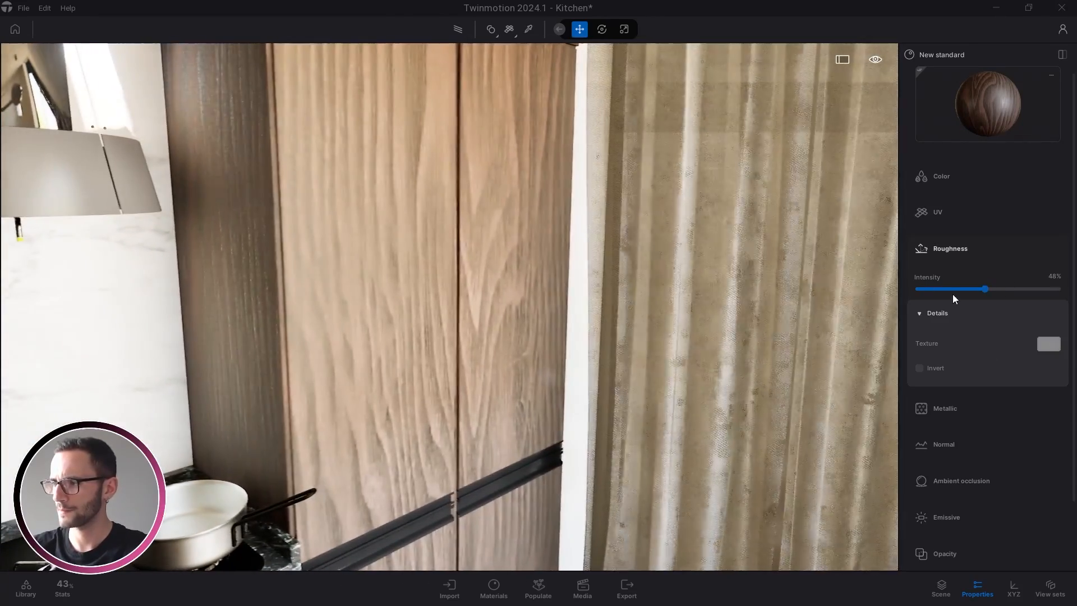
Load Wood051_2K-JPG_NormalDX.jpg as the cabinet material's normal map and inspect the relief on the doors up close.
{"action": "left_click", "coordinate": [953, 248]}
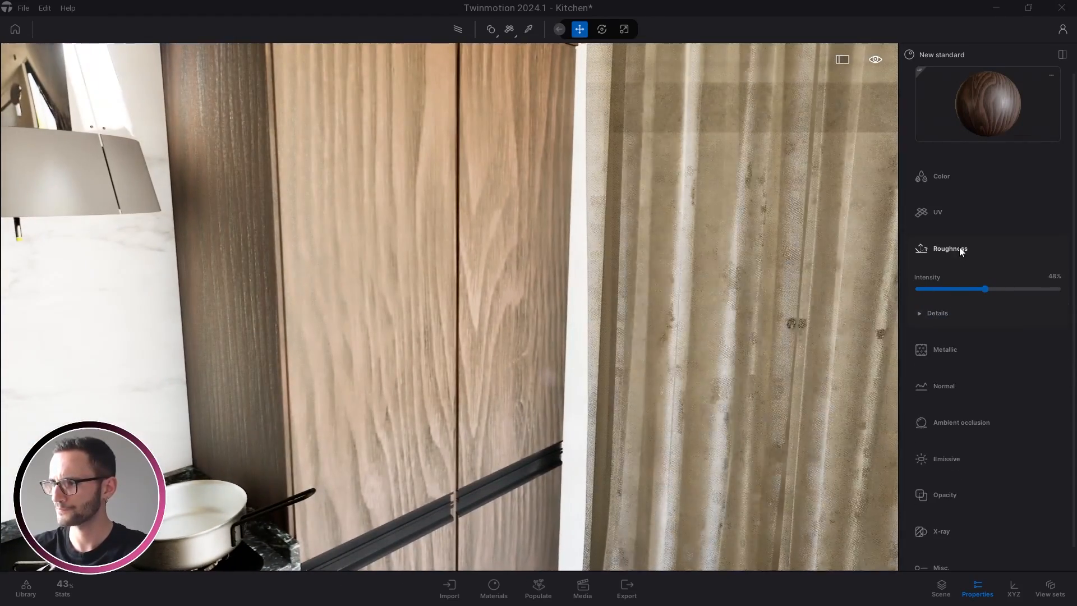
{"action": "left_click", "coordinate": [944, 320]}
{"action": "left_click", "coordinate": [978, 378]}
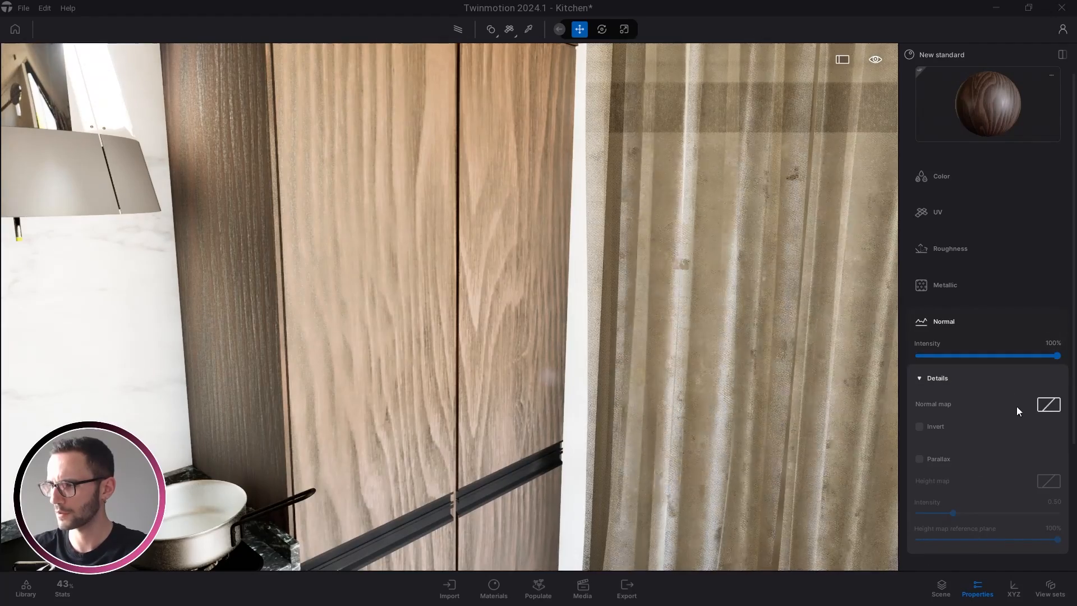
{"action": "right_click", "coordinate": [1019, 401]}
{"action": "left_click", "coordinate": [1029, 363]}
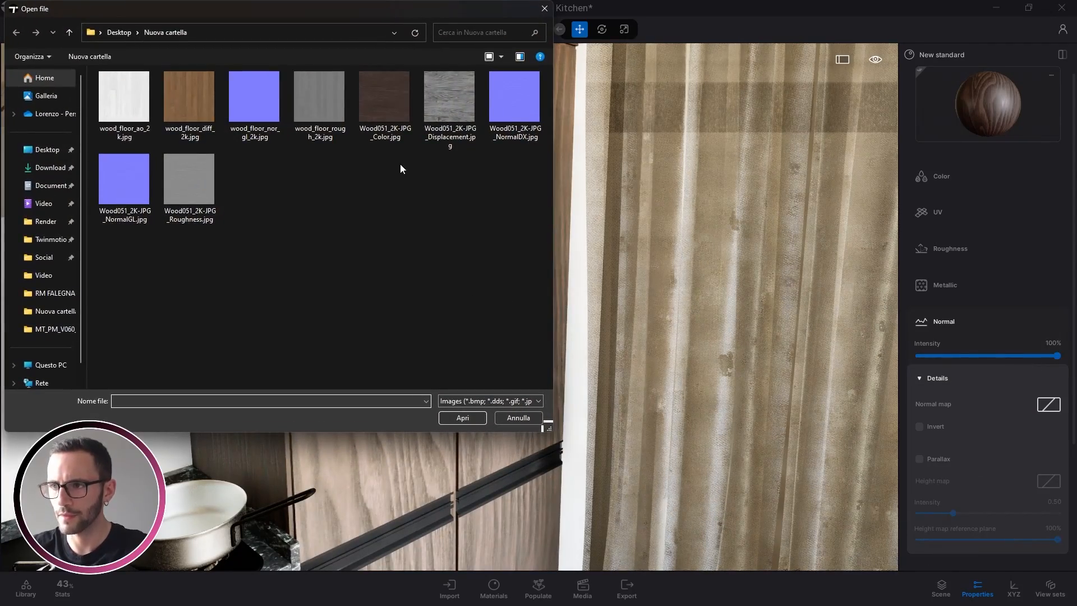
{"action": "left_click", "coordinate": [500, 114]}
{"action": "left_click", "coordinate": [461, 418]}
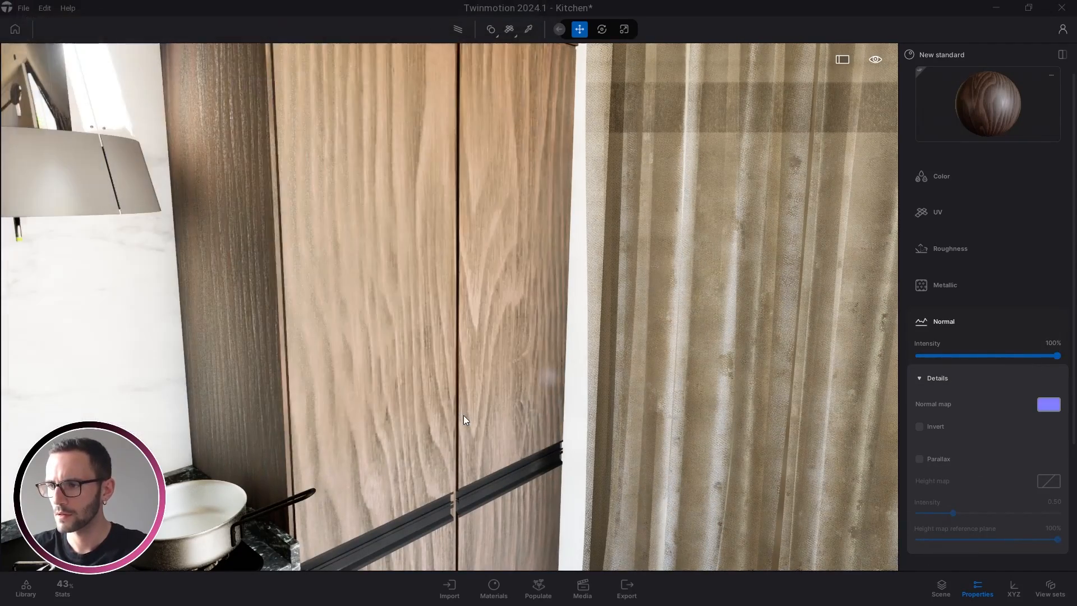
{"action": "scroll", "coordinate": [740, 439], "scroll_direction": "up", "scroll_amount": 3}
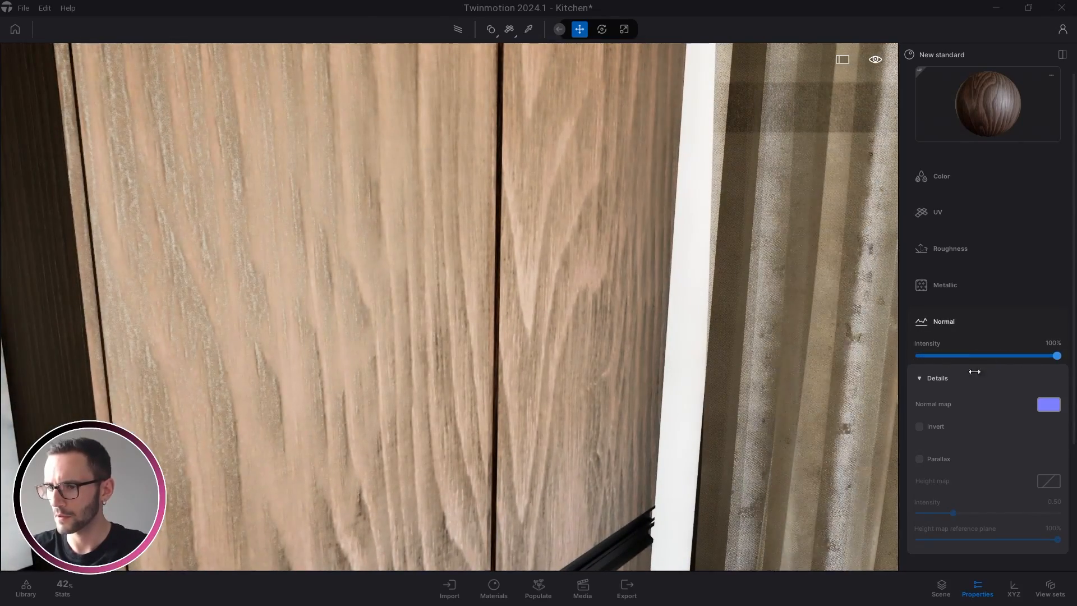
{"action": "scroll", "coordinate": [221, 337], "scroll_direction": "down", "scroll_amount": 3}
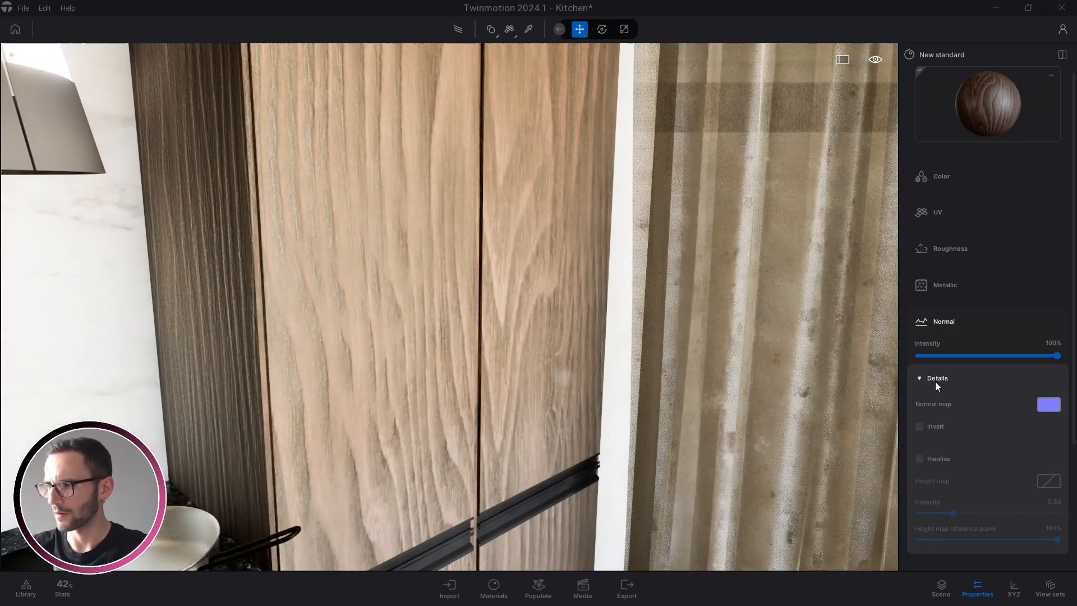
Open the file selection for the cabinet material's ambient occlusion texture and check the Wood051_2K-JPG (1).zip archive for such a map.
{"action": "left_click", "coordinate": [953, 320]}
{"action": "left_click", "coordinate": [943, 365]}
{"action": "left_click", "coordinate": [948, 415]}
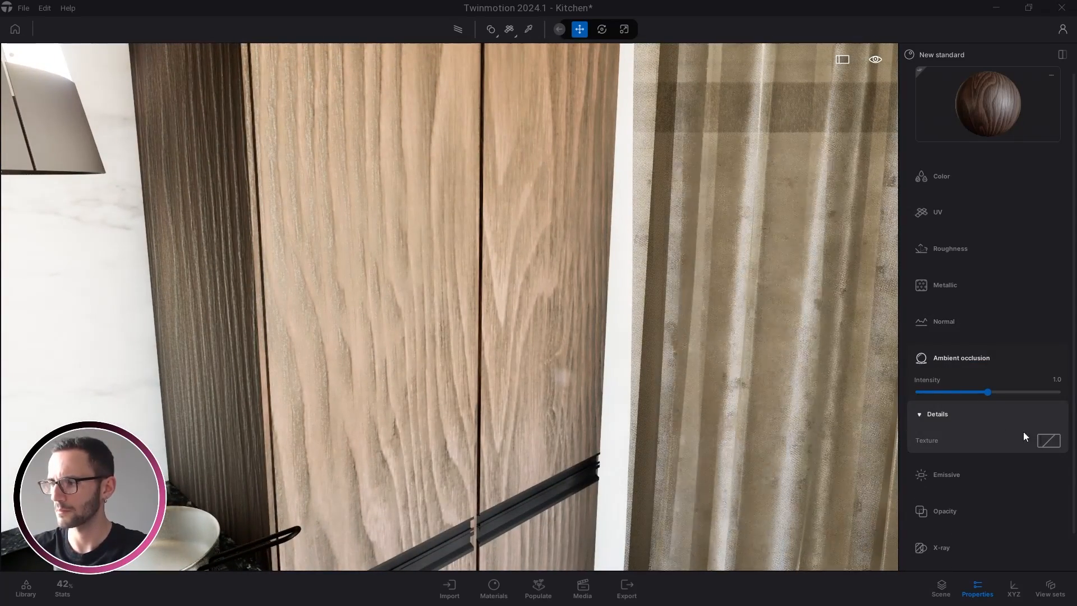
{"action": "left_click", "coordinate": [1048, 440]}
{"action": "left_click", "coordinate": [1022, 399]}
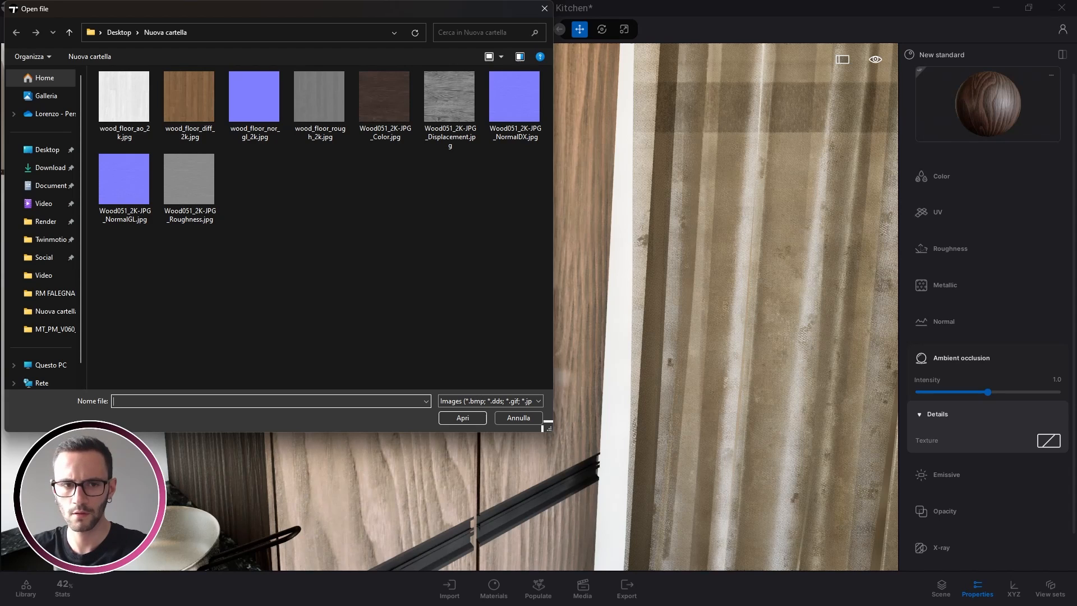
{"action": "key", "text": "alt+Tab"}
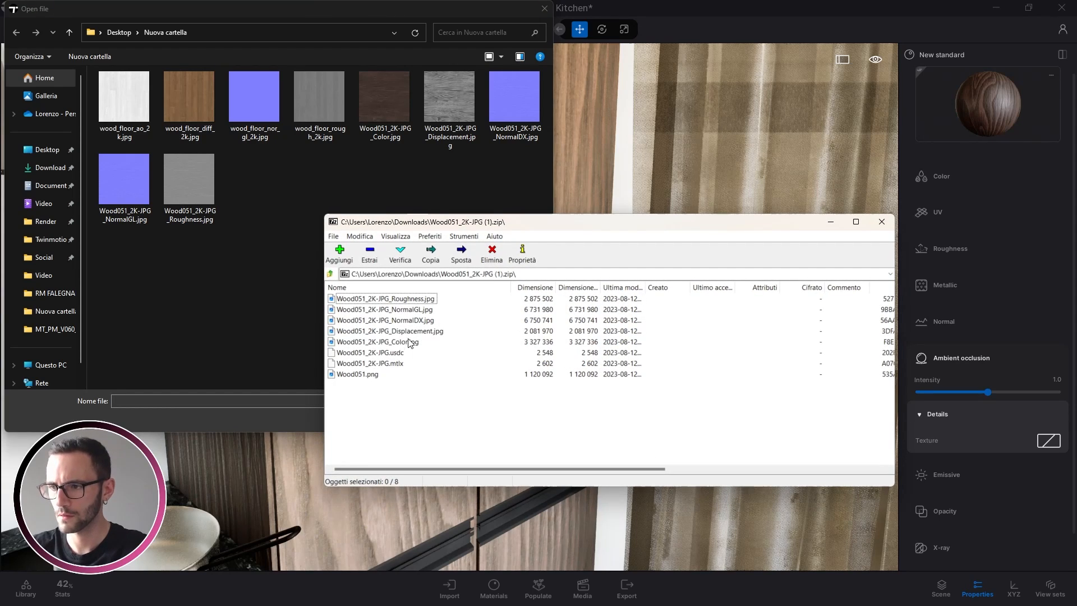
{"action": "left_click", "coordinate": [879, 222]}
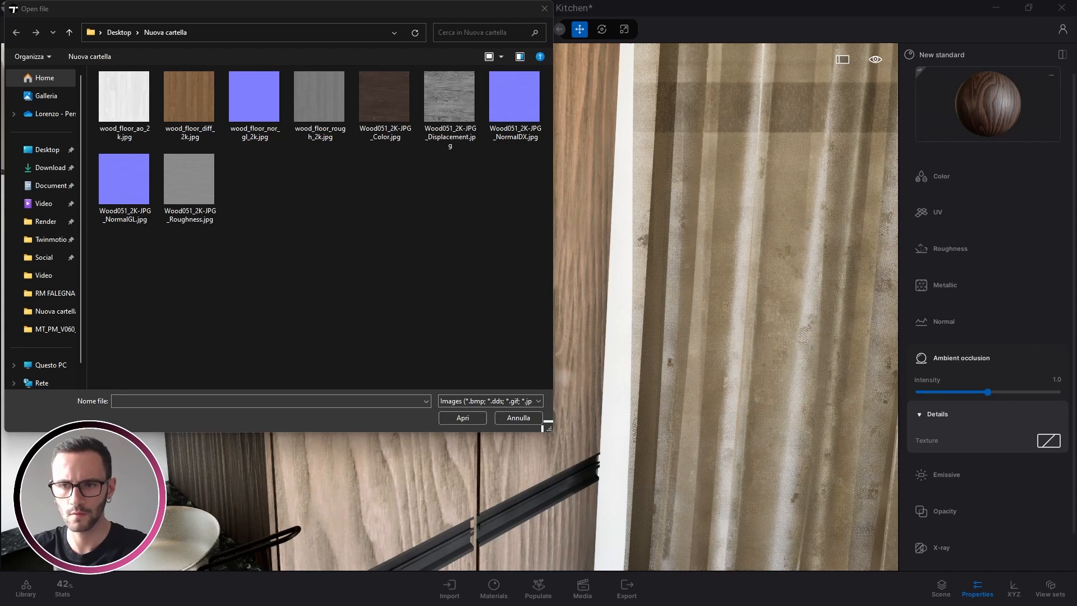
Switch to Chrome, search Google for "normal map generator" and open the NormalMap-Online site.
{"action": "key", "text": "alt+Tab"}
{"action": "left_click", "coordinate": [830, 11]}
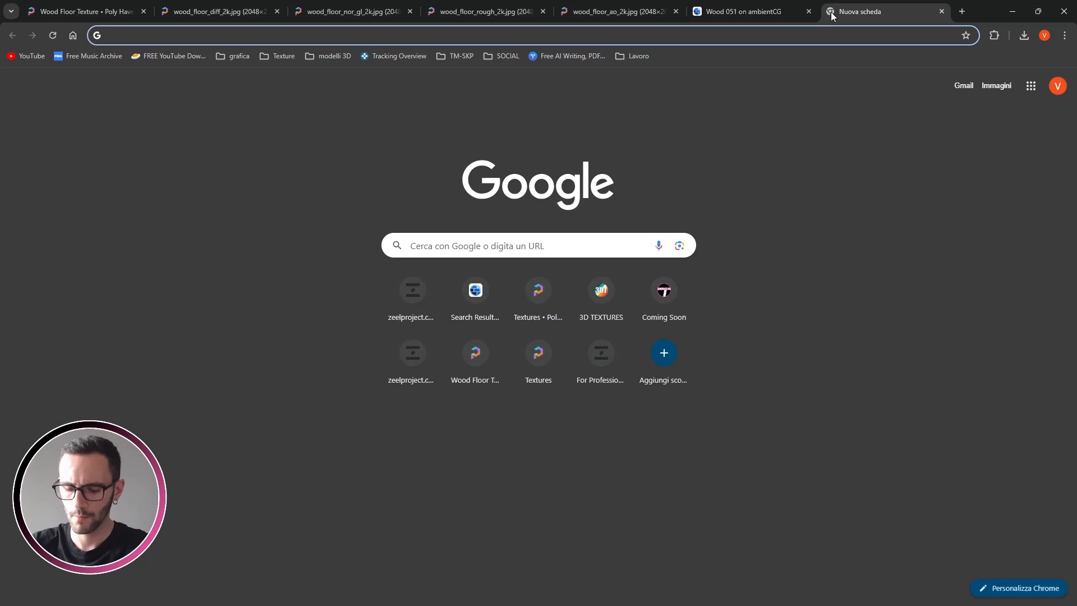
{"action": "type", "text": "nor"}
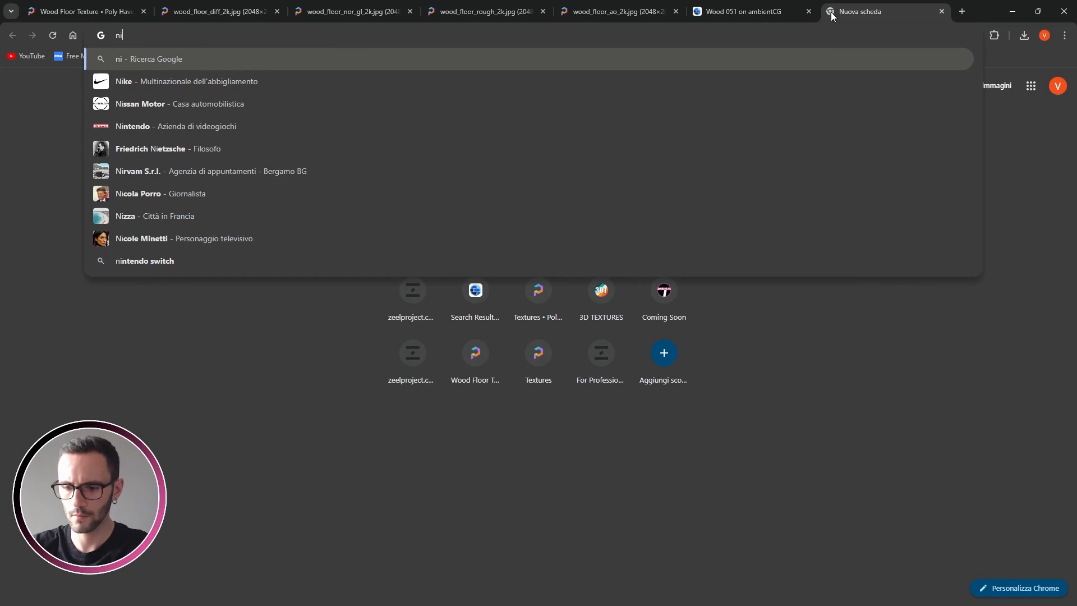
{"action": "type", "text": "mal map generator"}
{"action": "key", "text": "Return"}
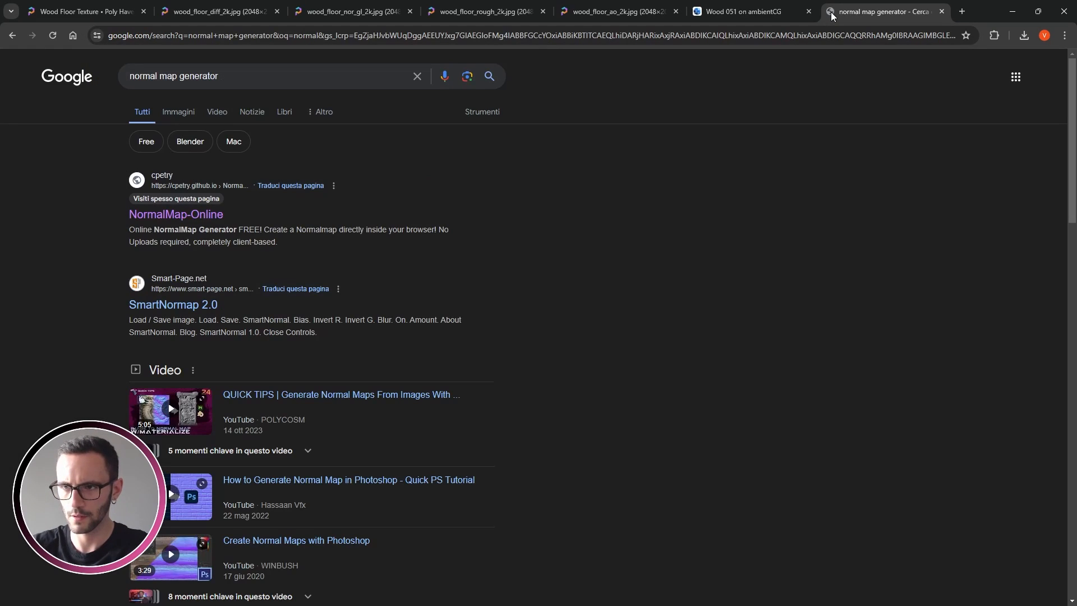
{"action": "left_click", "coordinate": [215, 215]}
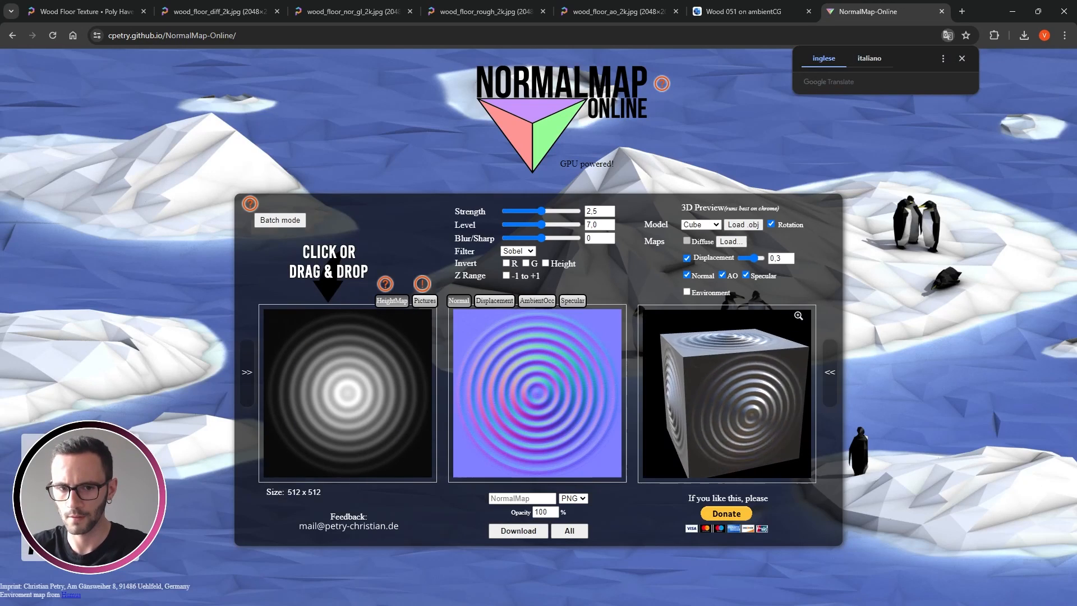
Load Wood051_2K-JPG_Color.jpg from the Nuova cartella folder into NormalMap-Online as the height map source.
{"action": "key", "text": "alt+Tab"}
{"action": "left_click_drag", "start_coordinate": [293, 73], "coordinate": [830, 84]}
{"action": "left_click_drag", "start_coordinate": [823, 83], "coordinate": [738, 82]}
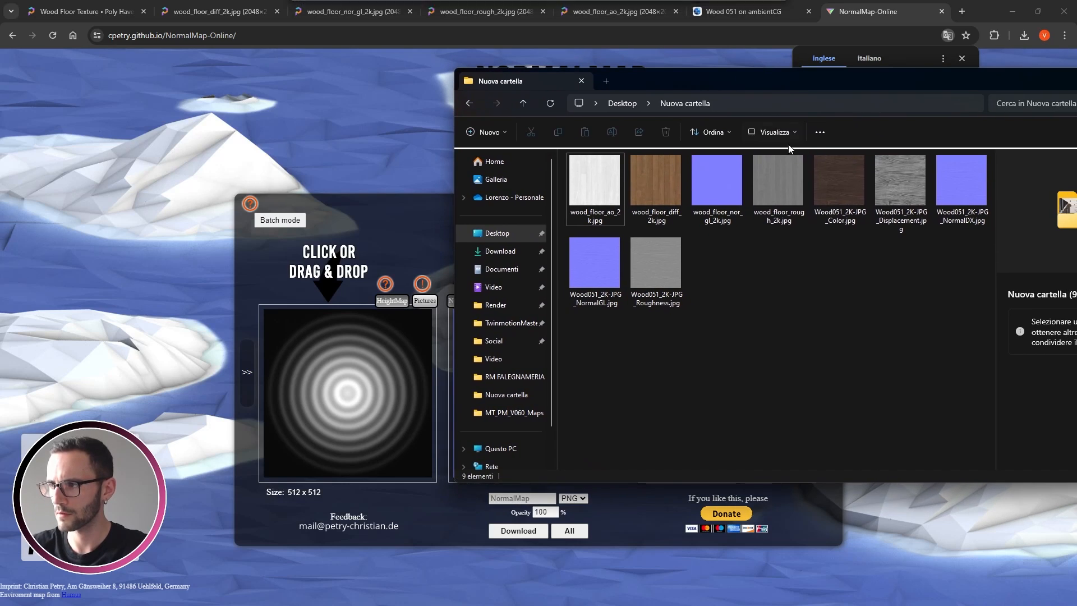
{"action": "left_click_drag", "start_coordinate": [843, 189], "coordinate": [339, 361]}
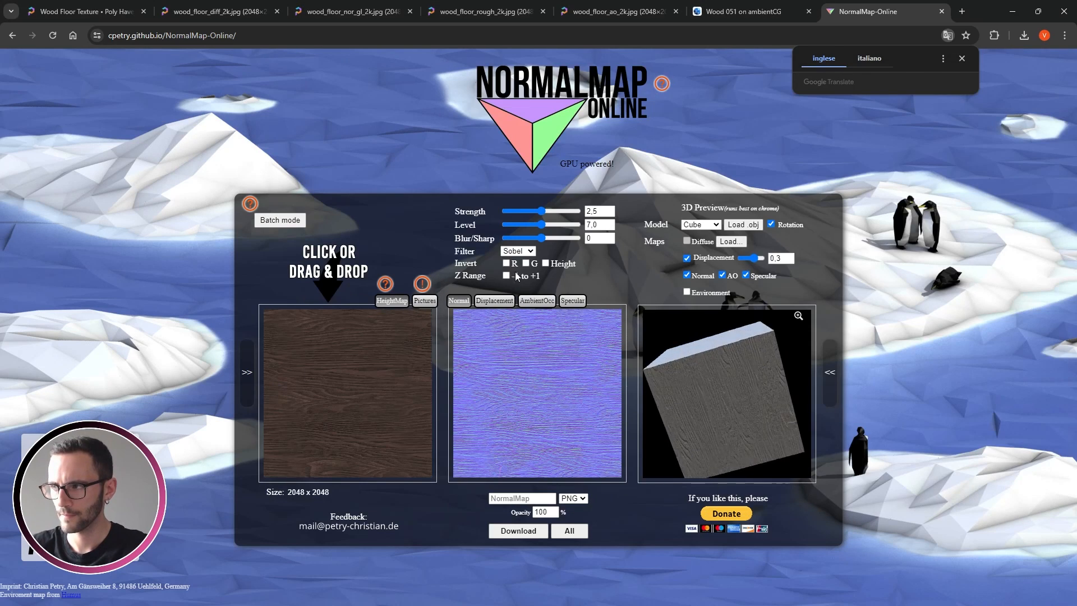
Generate an ambient occlusion map from the wood texture with strength 0.48 and download it as PNG.
{"action": "left_click", "coordinate": [536, 301]}
{"action": "mouse_move", "coordinate": [546, 210]}
{"action": "left_mouse_down"}
{"action": "mouse_move", "coordinate": [570, 212]}
{"action": "mouse_move", "coordinate": [539, 216]}
{"action": "left_mouse_up"}
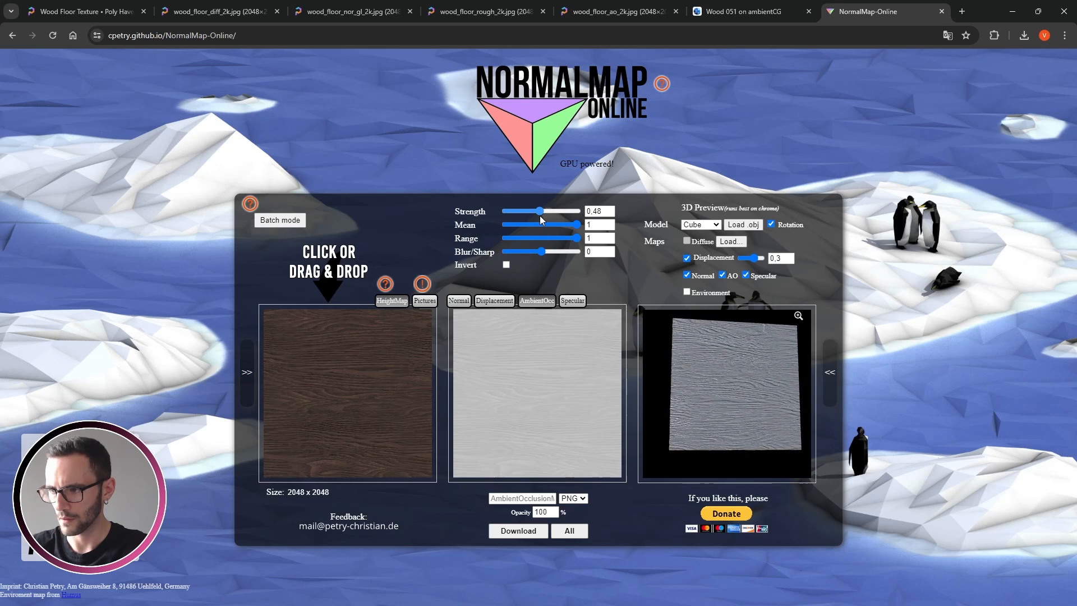
{"action": "left_click", "coordinate": [519, 530]}
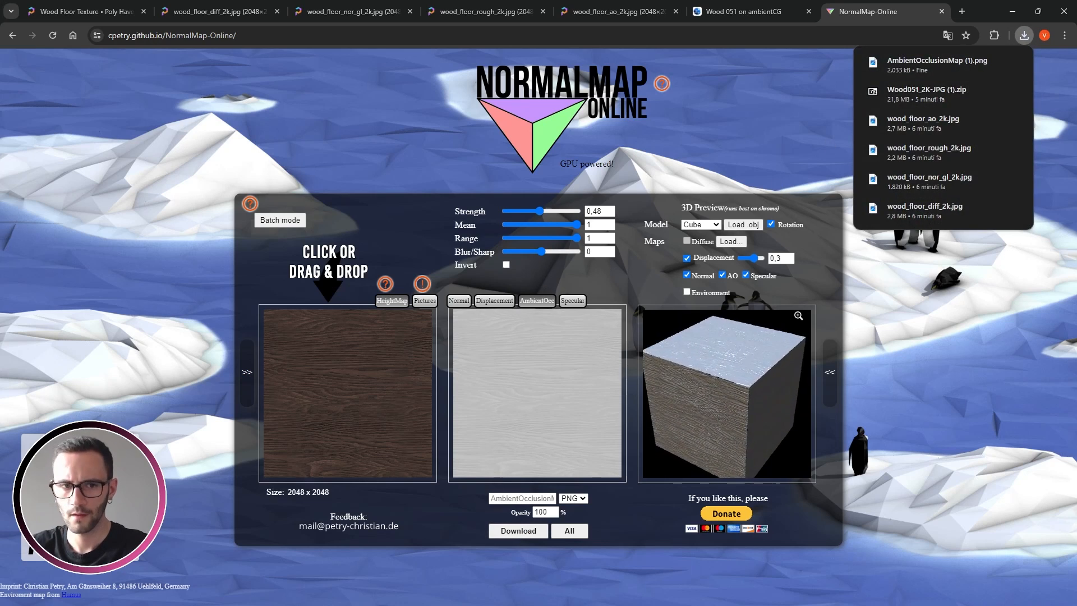
Back in Twinmotion, load AmbientOcclusionMap.png as the cabinet material's ambient occlusion texture and set its intensity to 2.0.
{"action": "key", "text": "alt+Tab"}
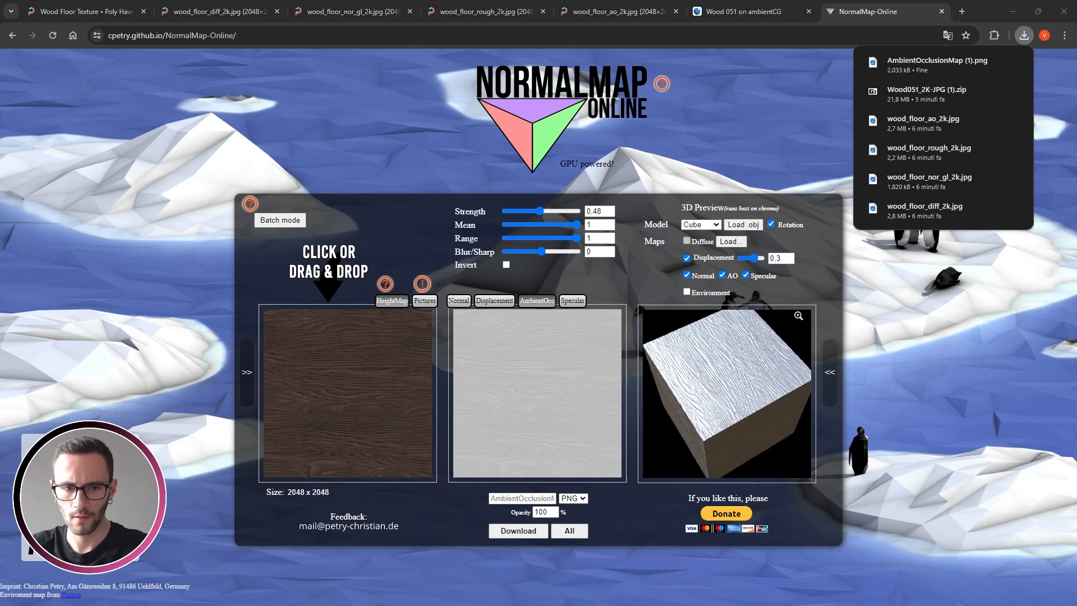
{"action": "left_click_drag", "start_coordinate": [931, 60], "coordinate": [747, 288]}
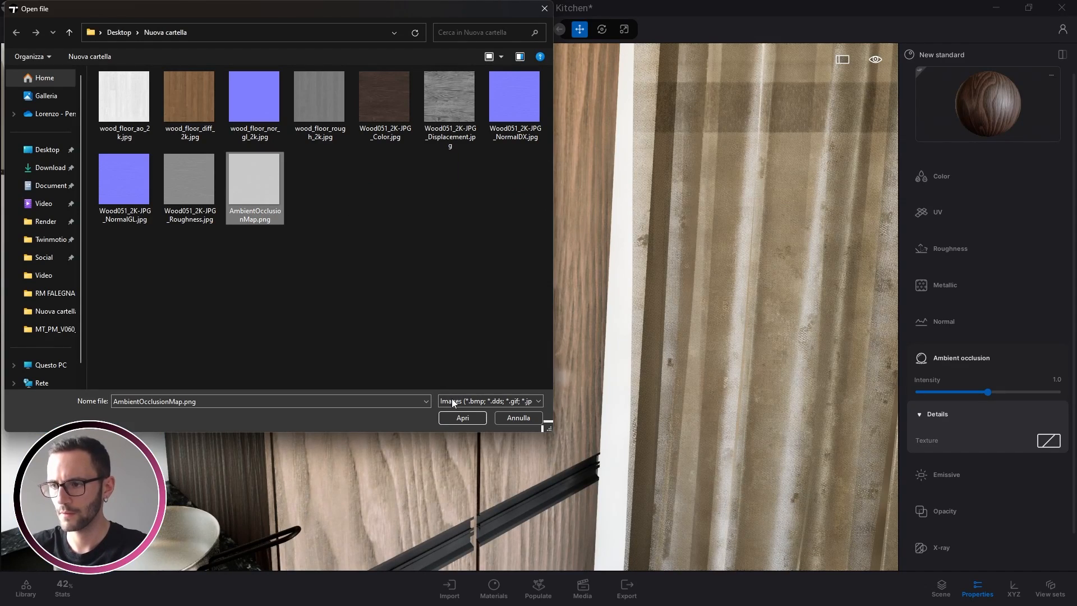
{"action": "left_click", "coordinate": [459, 418]}
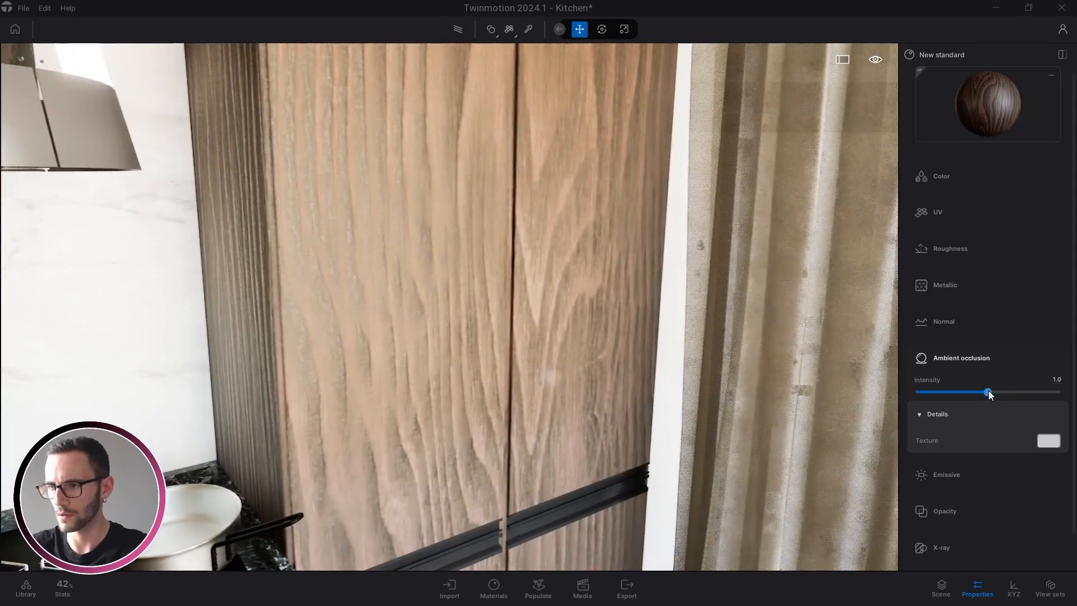
{"action": "left_click_drag", "start_coordinate": [989, 391], "coordinate": [1056, 392]}
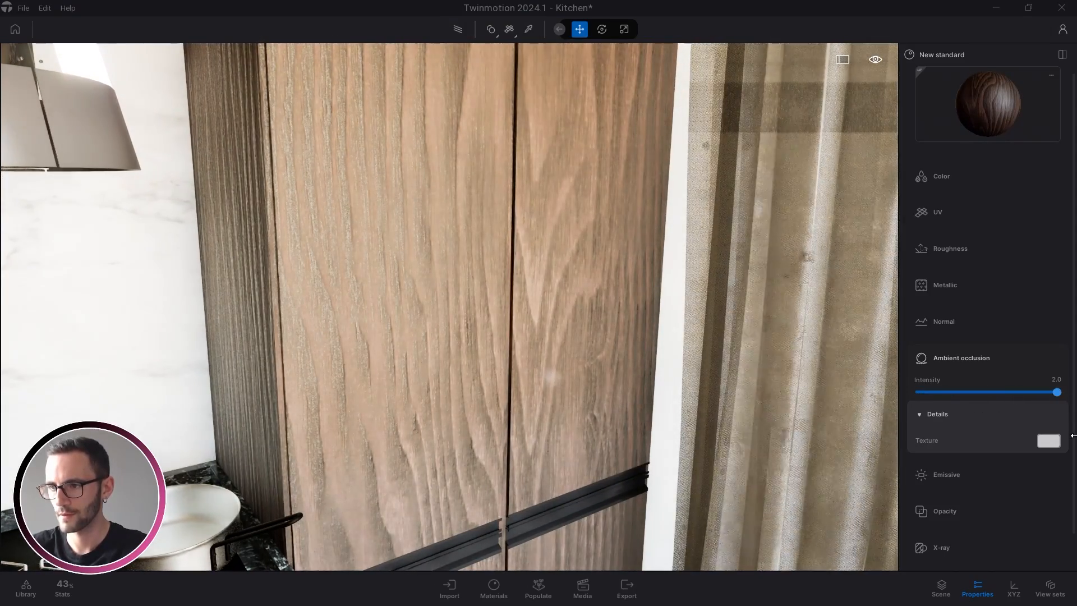
{"action": "left_click_drag", "start_coordinate": [355, 372], "coordinate": [545, 387]}
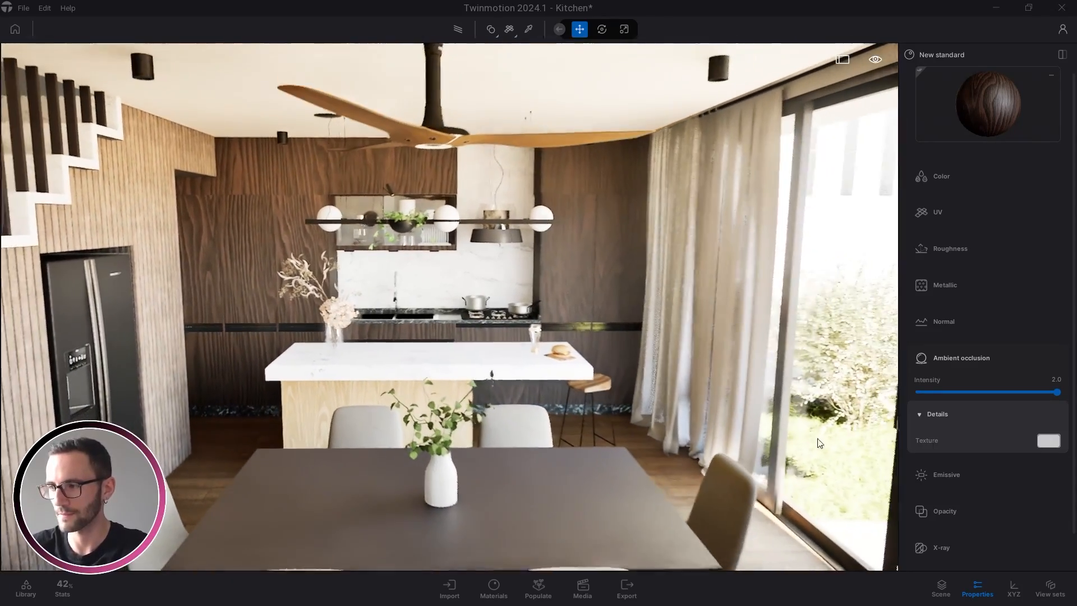
{"action": "mouse_move", "coordinate": [1057, 392]}
{"action": "left_mouse_down"}
{"action": "mouse_move", "coordinate": [977, 392]}
{"action": "mouse_move", "coordinate": [1056, 392]}
{"action": "left_mouse_up"}
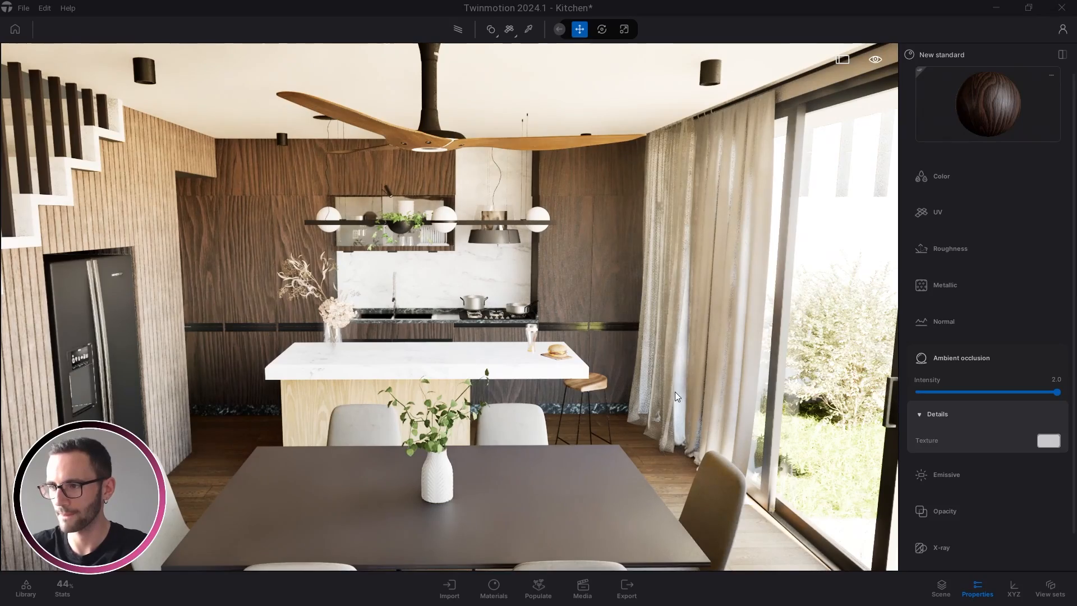
Pick the marble material of the cabinet plinth, then sample the black Cromo_Proxadores material from the cabinet handle rail.
{"action": "right_click_drag", "start_coordinate": [674, 391], "coordinate": [426, 335]}
{"action": "key", "text": "w"}
{"action": "key", "text": "t"}
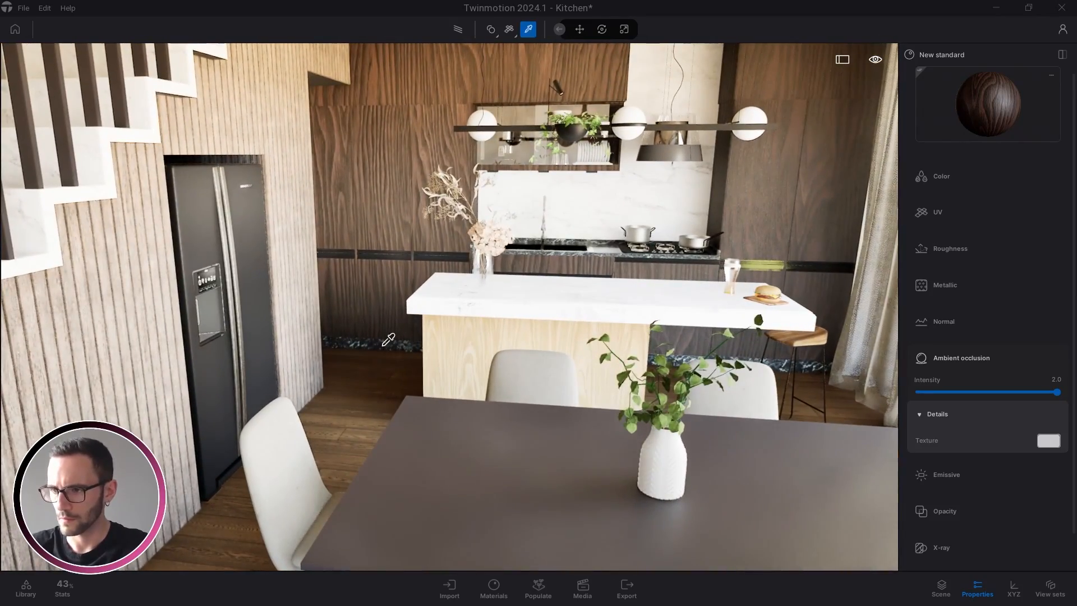
{"action": "left_click", "coordinate": [383, 344]}
{"action": "key", "text": "w"}
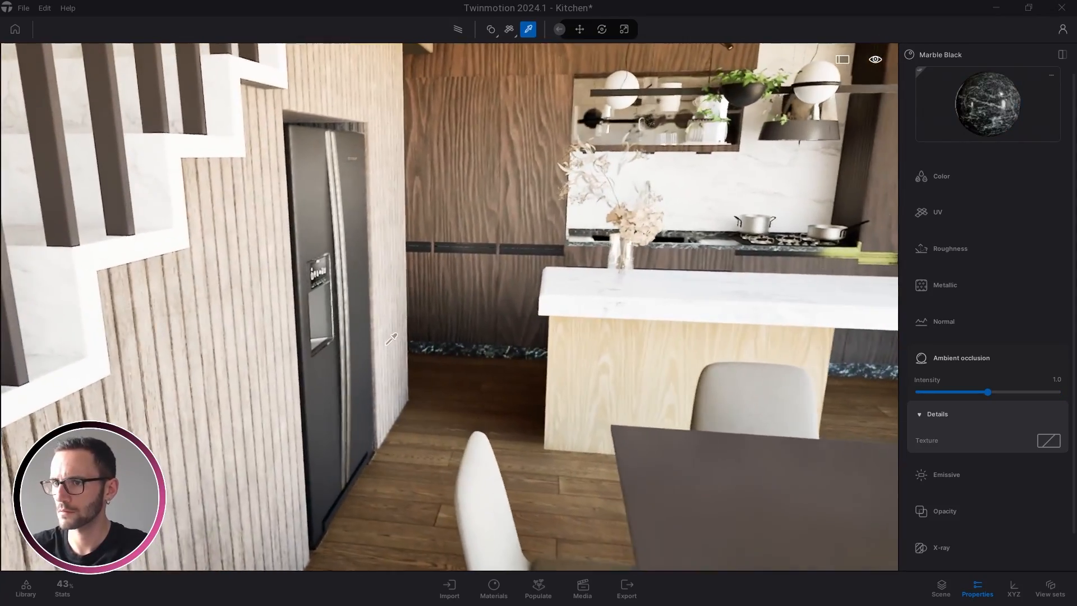
{"action": "key", "text": "w"}
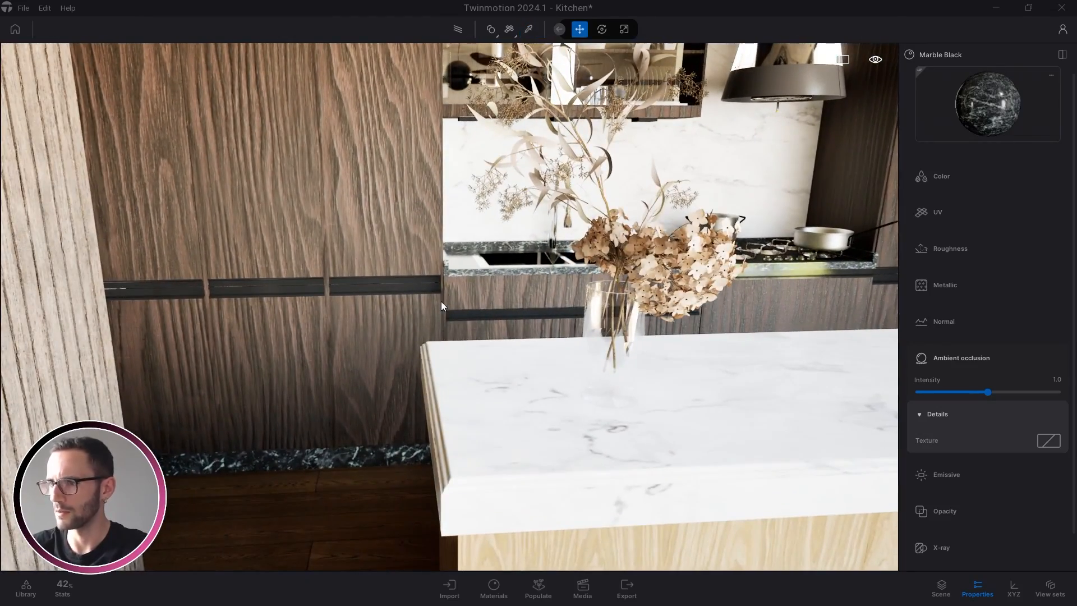
{"action": "key", "text": "a"}
{"action": "left_click", "coordinate": [403, 274]}
{"action": "key", "text": "Escape"}
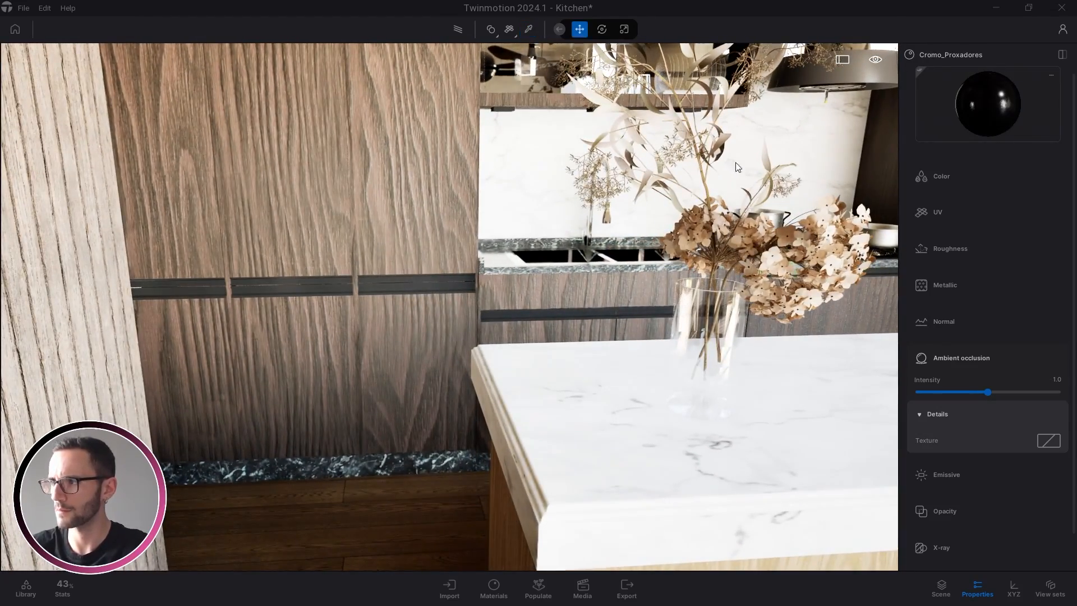
Set material application to Apply to object and put the black Cromo_Proxadores material on the marble plinth sections under the cabinets.
{"action": "key", "text": "w"}
{"action": "key", "text": "q"}
{"action": "key", "text": "a"}
{"action": "left_click", "coordinate": [496, 28]}
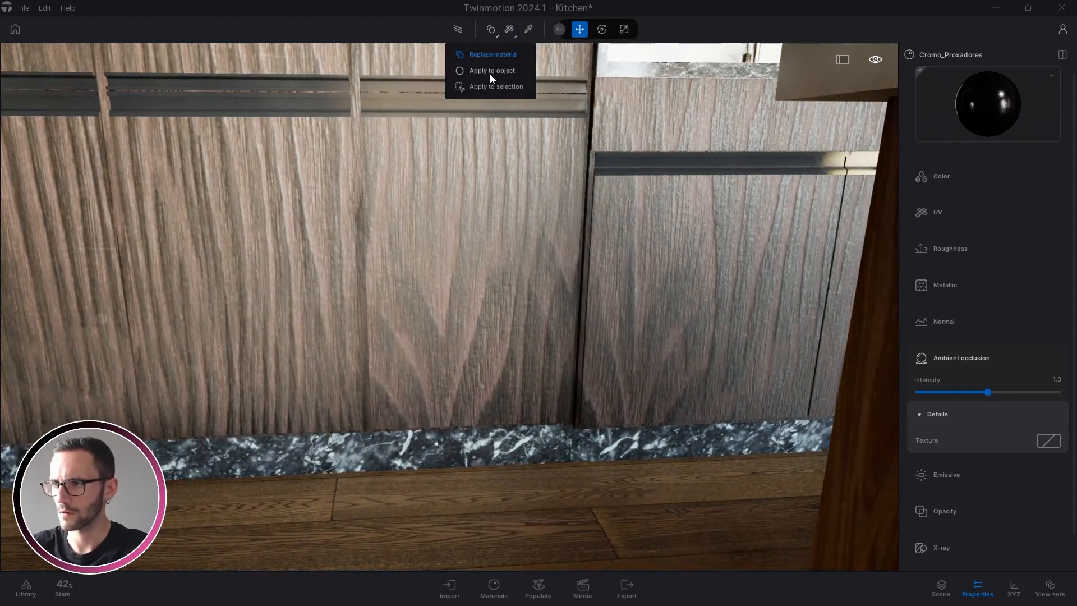
{"action": "left_click", "coordinate": [492, 71]}
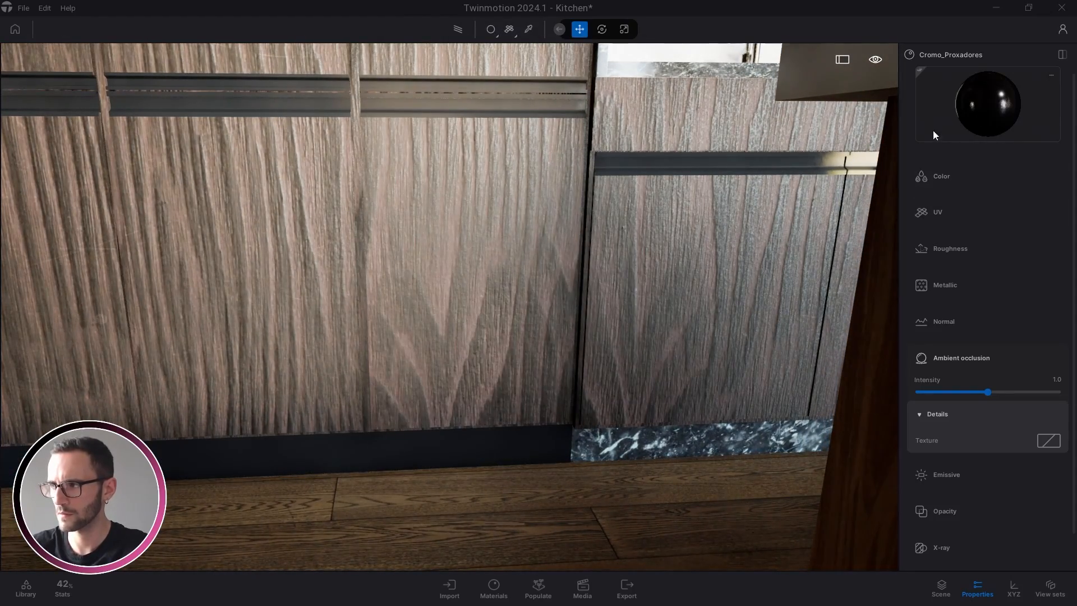
{"action": "left_click_drag", "start_coordinate": [934, 130], "coordinate": [633, 446]}
{"action": "right_click_drag", "start_coordinate": [633, 445], "coordinate": [768, 452]}
{"action": "key", "text": "w"}
{"action": "key", "text": "d"}
{"action": "left_click_drag", "start_coordinate": [989, 126], "coordinate": [673, 376]}
Frame the whole kitchen from behind the dining table, create a media image of this view and show it enlarged.
{"action": "key", "text": "d"}
{"action": "mouse_move", "coordinate": [673, 376]}
{"action": "right_mouse_down"}
{"action": "mouse_move", "coordinate": [785, 376]}
{"action": "mouse_move", "coordinate": [677, 379]}
{"action": "right_mouse_up"}
{"action": "key", "text": "s"}
{"action": "key", "text": "s"}
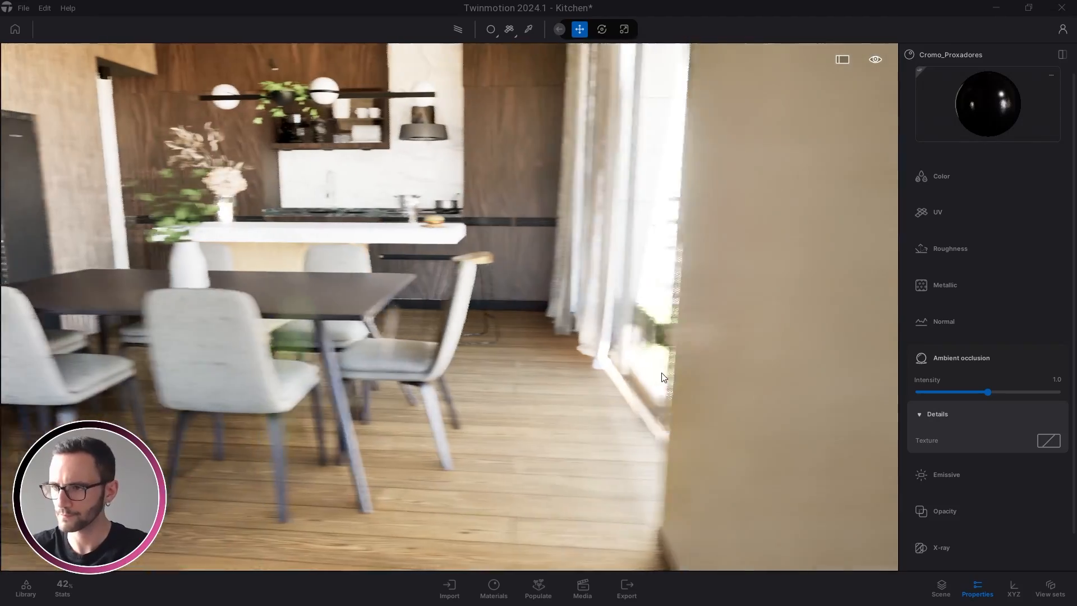
{"action": "key", "text": "s"}
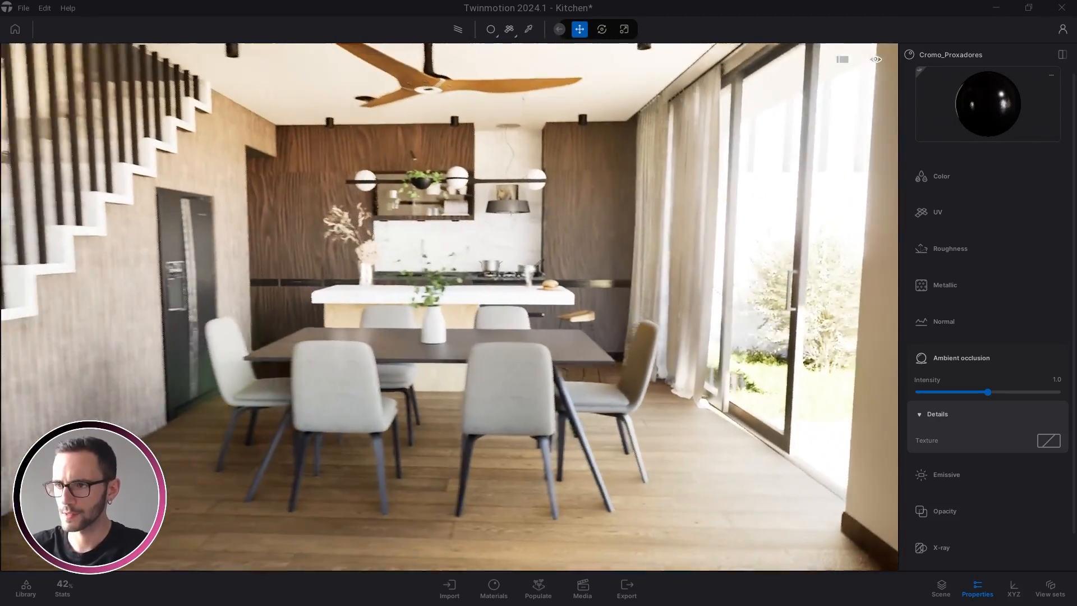
{"action": "key", "text": "s"}
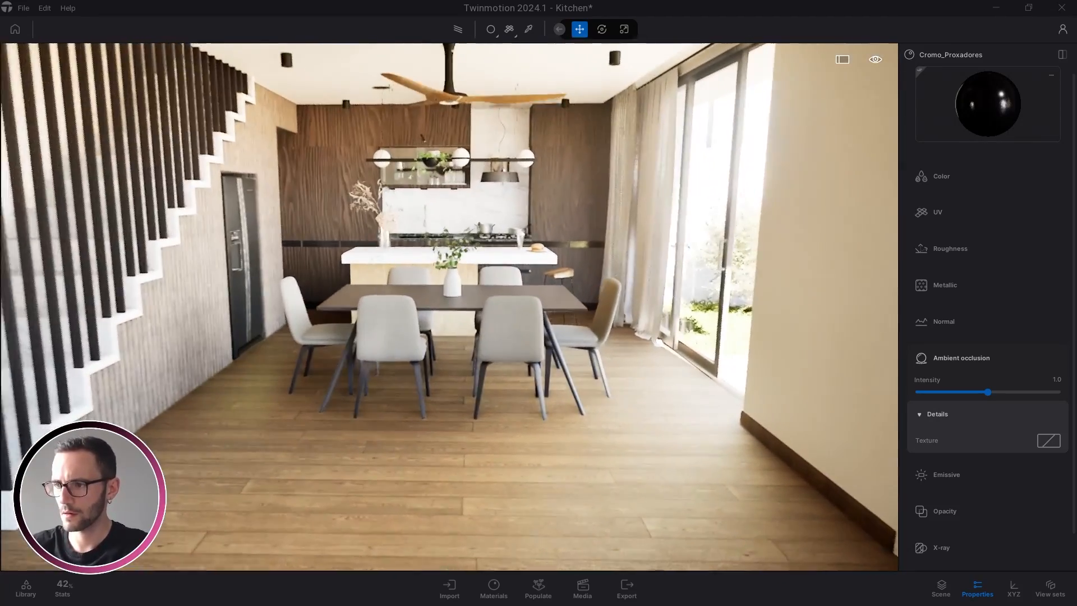
{"action": "key", "text": "w"}
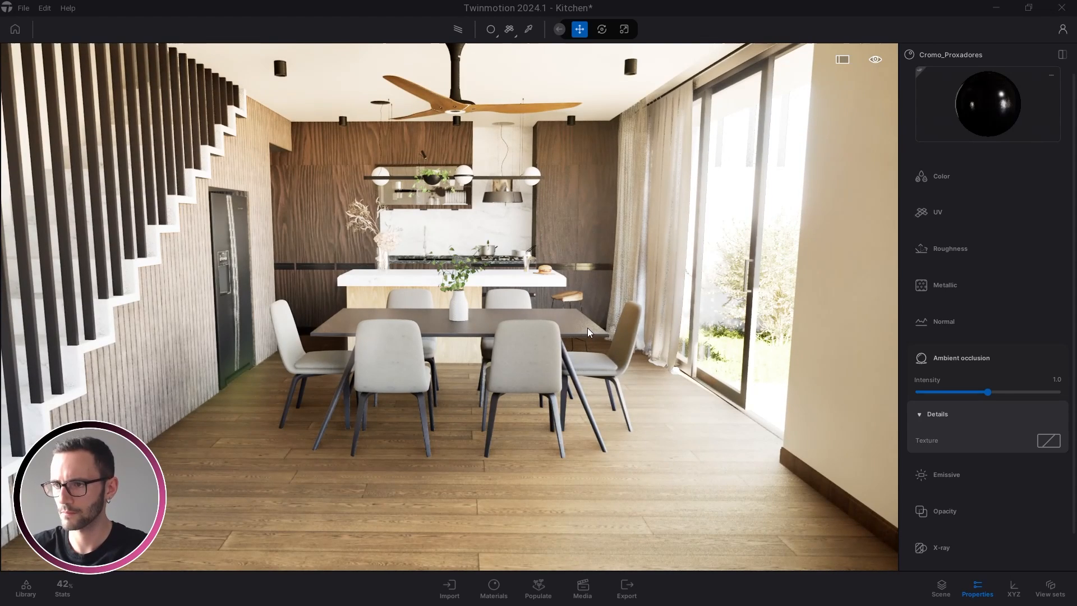
{"action": "left_click", "coordinate": [583, 586]}
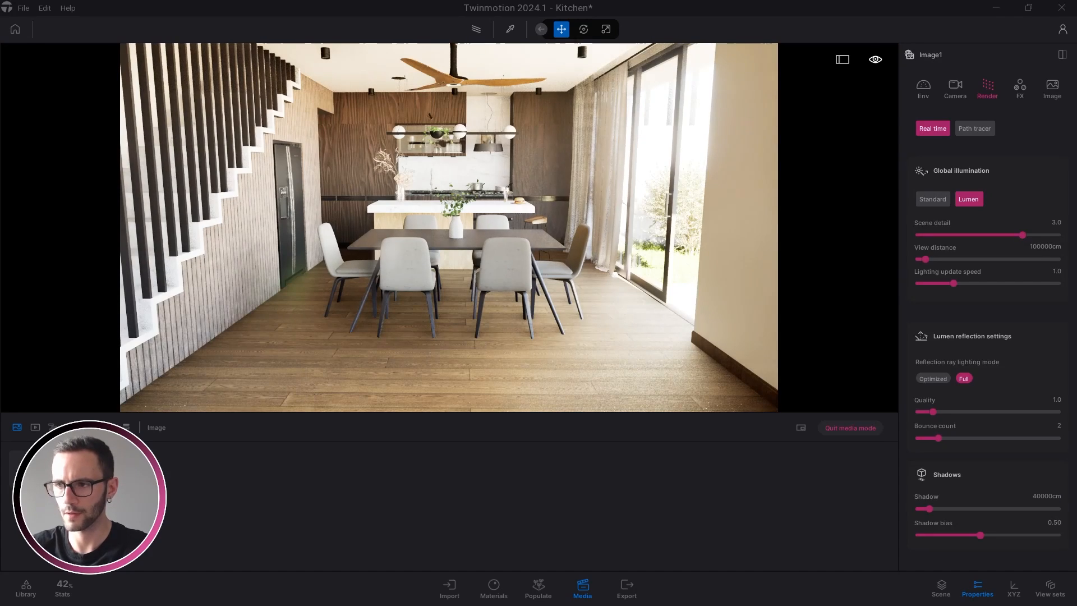
{"action": "left_click", "coordinate": [578, 581]}
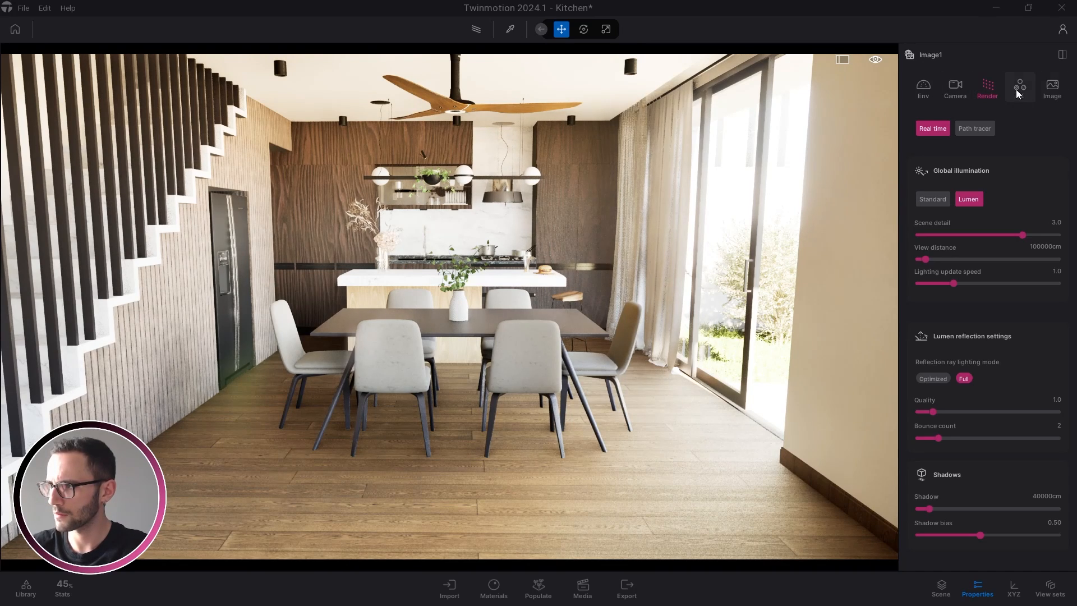
Check Image1's output format, turn on the composition overlay grid for its camera and tilt the view slightly.
{"action": "left_click", "coordinate": [1051, 87]}
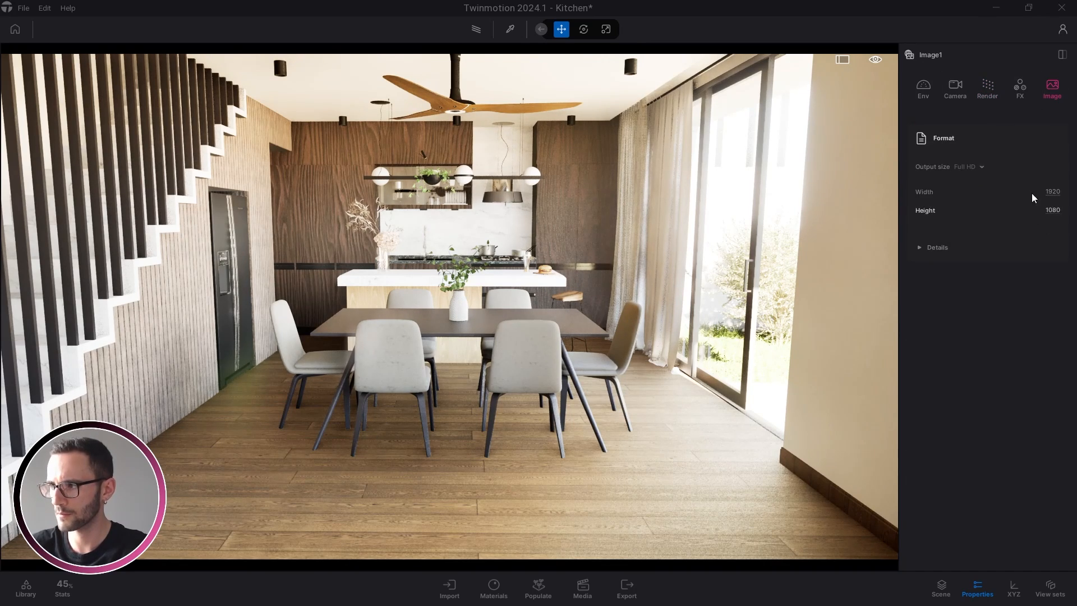
{"action": "left_click", "coordinate": [959, 88]}
{"action": "left_click", "coordinate": [970, 136]}
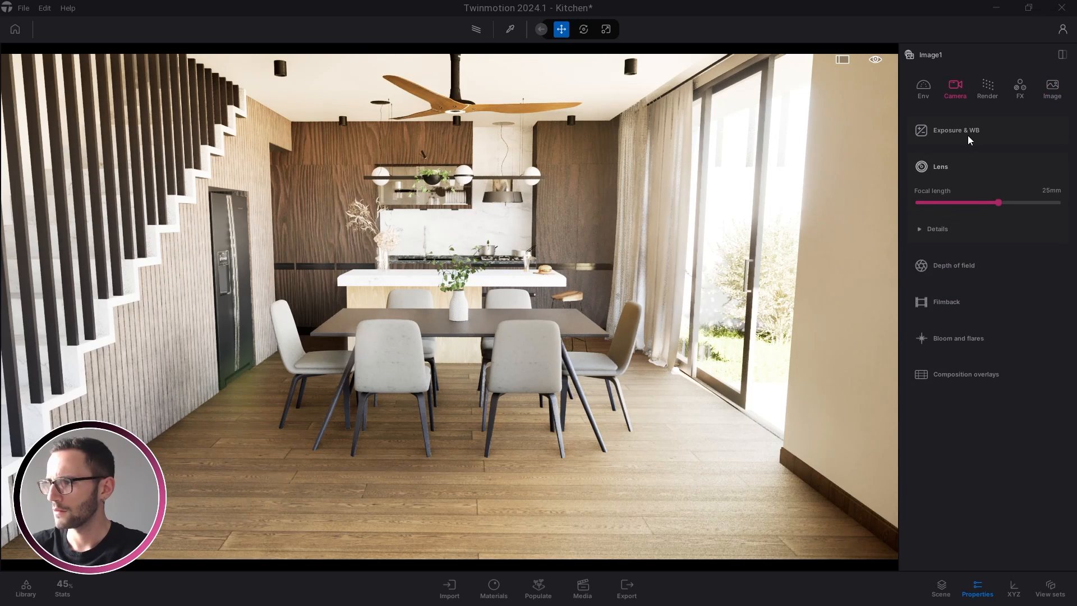
{"action": "left_click", "coordinate": [967, 374]}
{"action": "left_click", "coordinate": [953, 405]}
{"action": "left_click", "coordinate": [967, 374]}
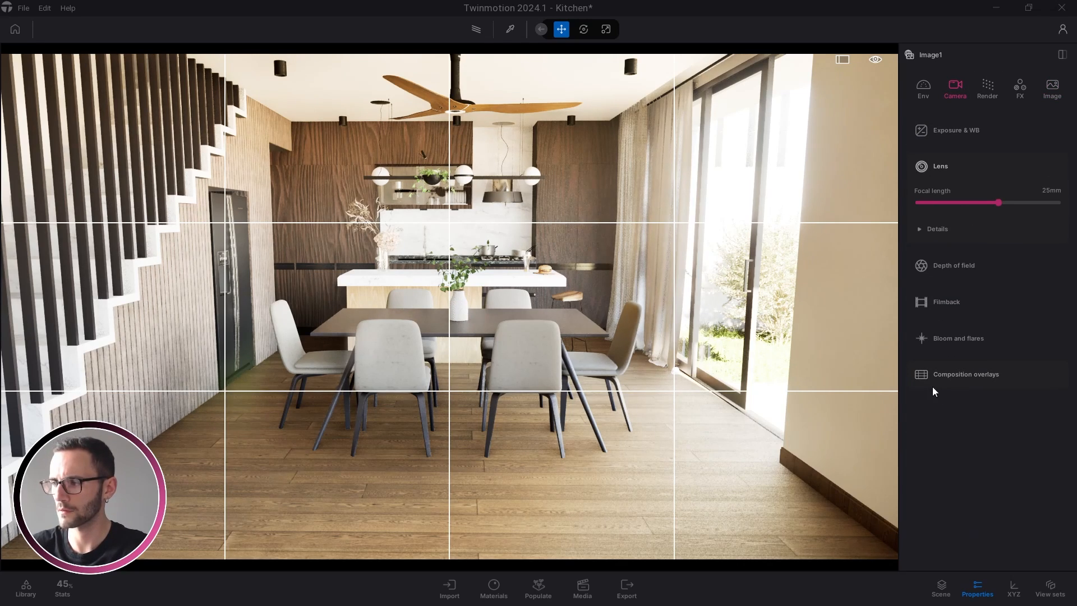
{"action": "right_click_drag", "start_coordinate": [611, 345], "coordinate": [613, 377]}
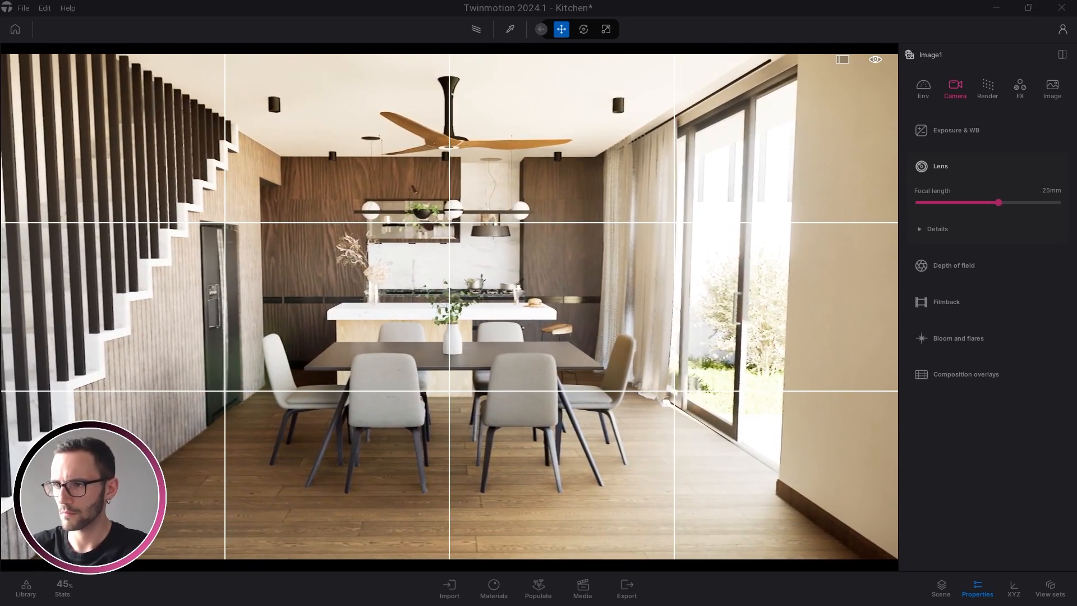
Shift the plant vase on the dining table slightly sideways to align it with the grid's central line.
{"action": "left_click", "coordinate": [455, 349]}
{"action": "key", "text": "e"}
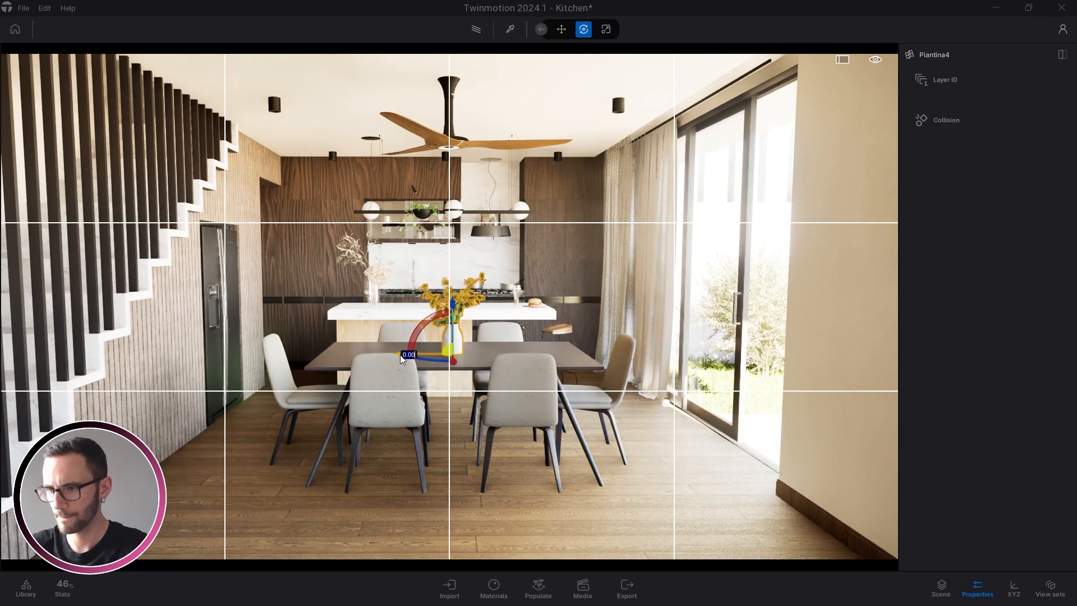
{"action": "left_click_drag", "start_coordinate": [400, 357], "coordinate": [398, 357]}
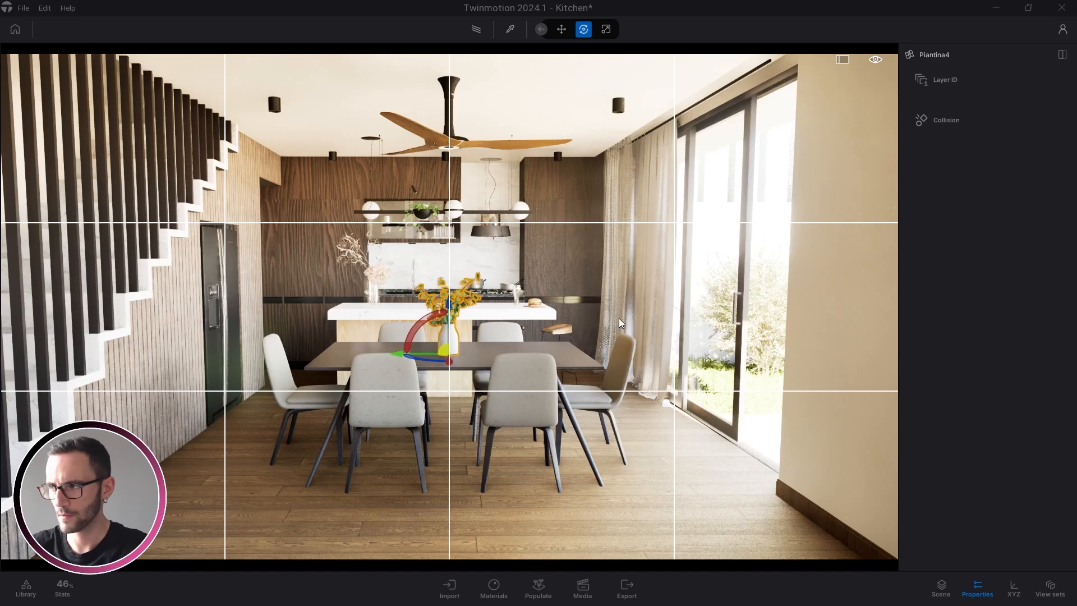
{"action": "key", "text": "Escape"}
Select Ambience in the scene list and set the focal length of Image1's camera to 35mm.
{"action": "left_click", "coordinate": [941, 586]}
{"action": "left_click", "coordinate": [944, 101]}
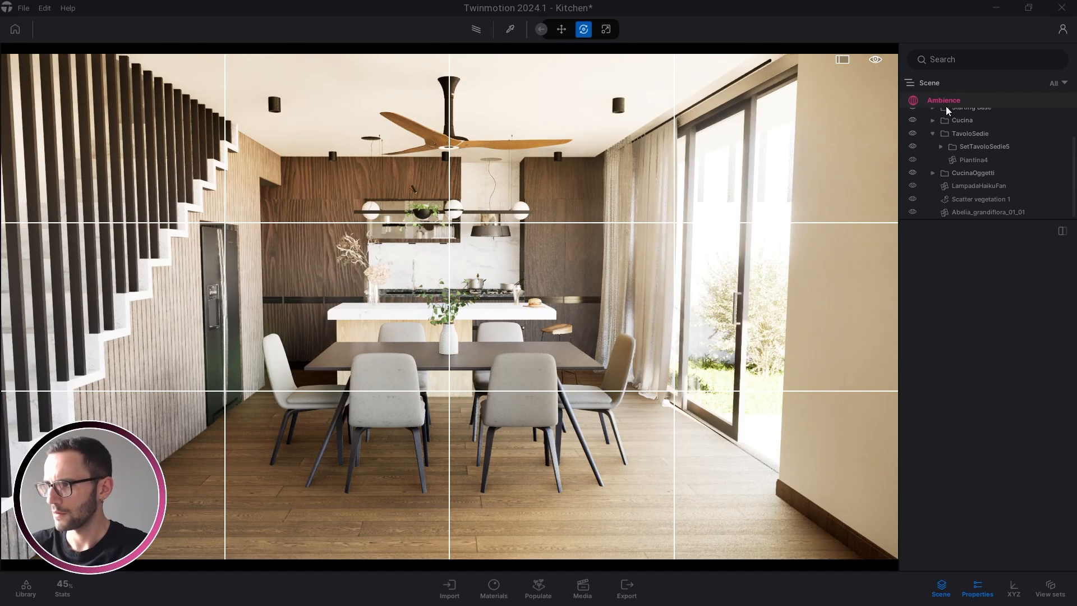
{"action": "left_click", "coordinate": [587, 567]}
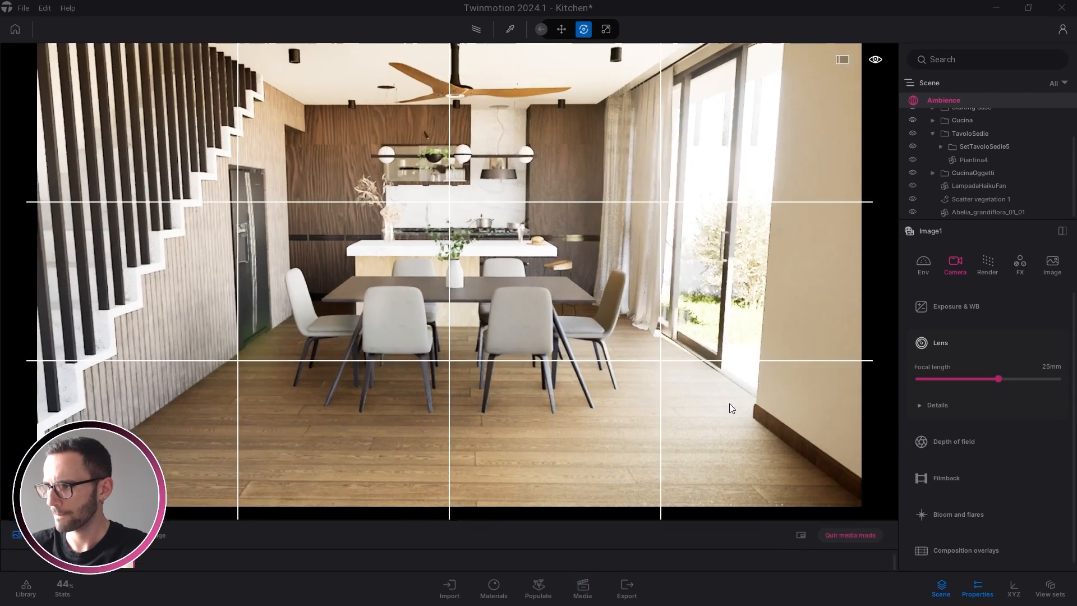
{"action": "left_click_drag", "start_coordinate": [997, 378], "coordinate": [1013, 379]}
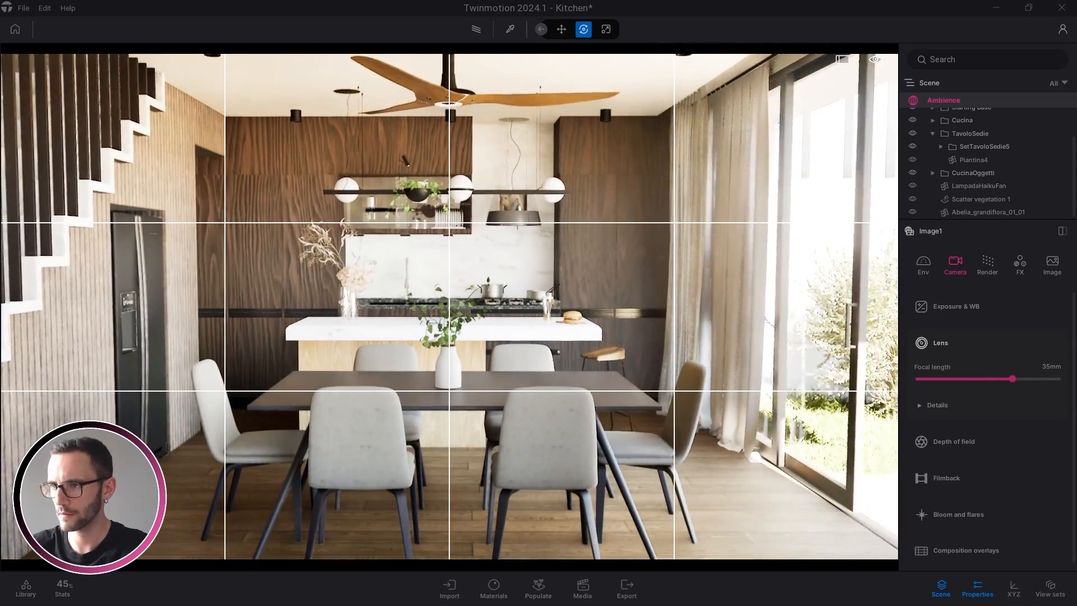
Reframe Image1 by moving the camera back and adjusting its position and tilt to center the table and kitchen on the grid.
{"action": "key", "text": "s"}
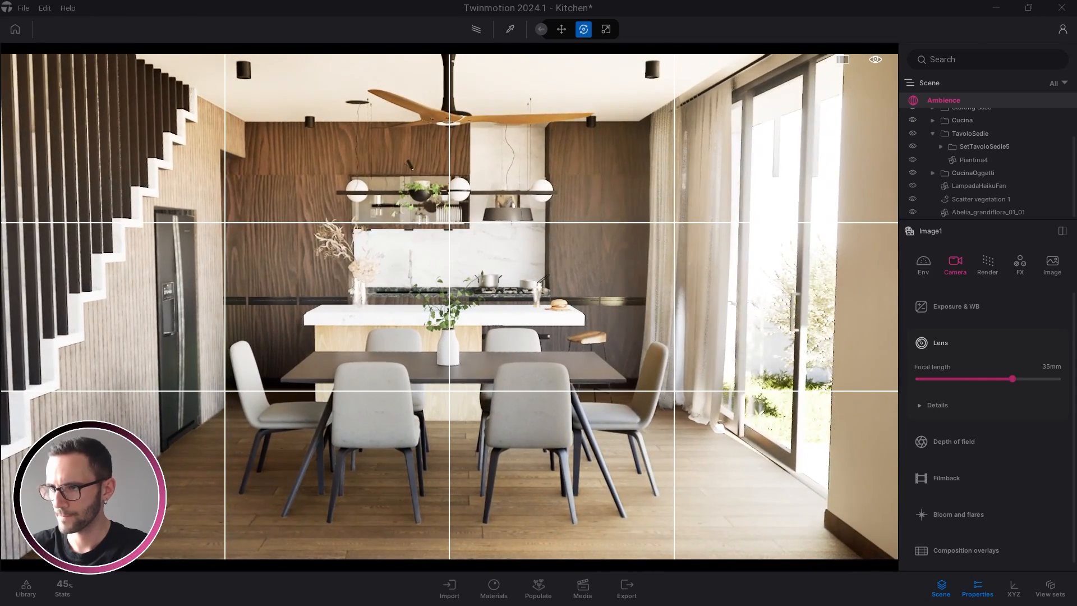
{"action": "key", "text": "a"}
{"action": "key", "text": "d"}
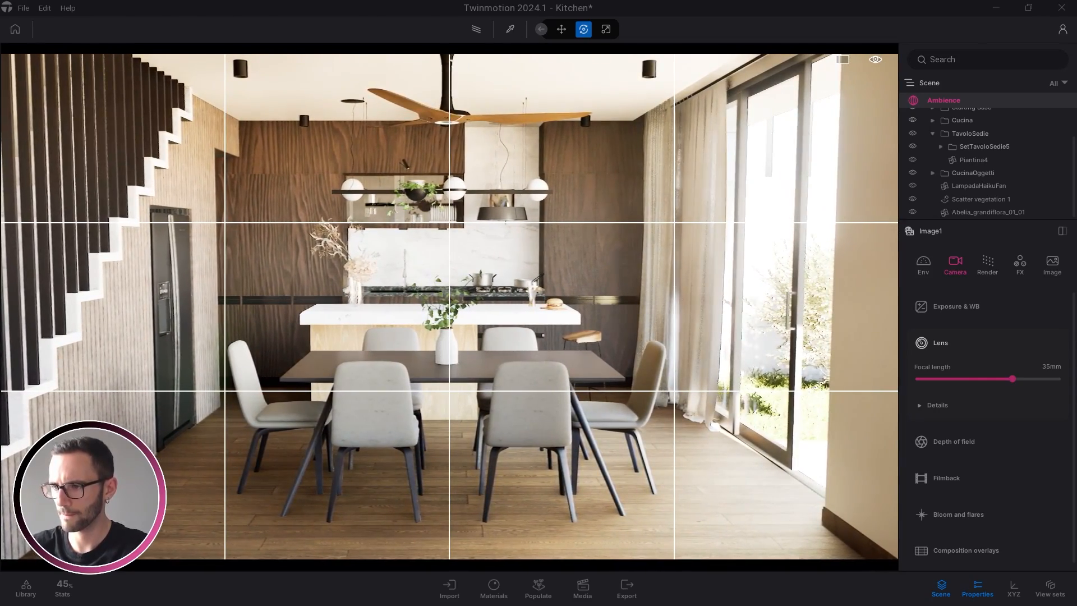
{"action": "key", "text": "a"}
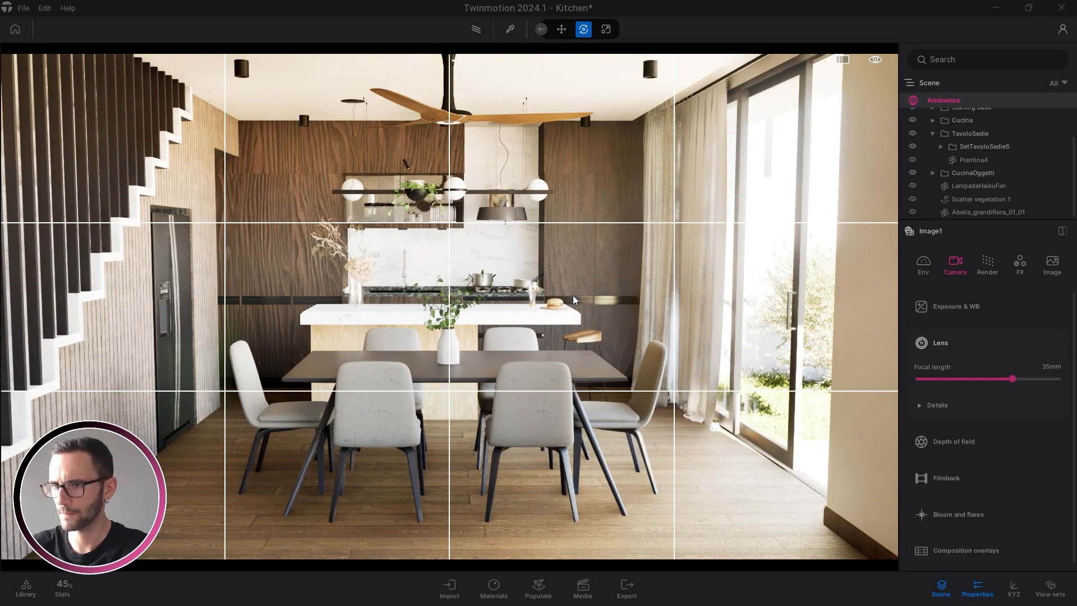
{"action": "right_click_drag", "start_coordinate": [573, 295], "coordinate": [573, 276]}
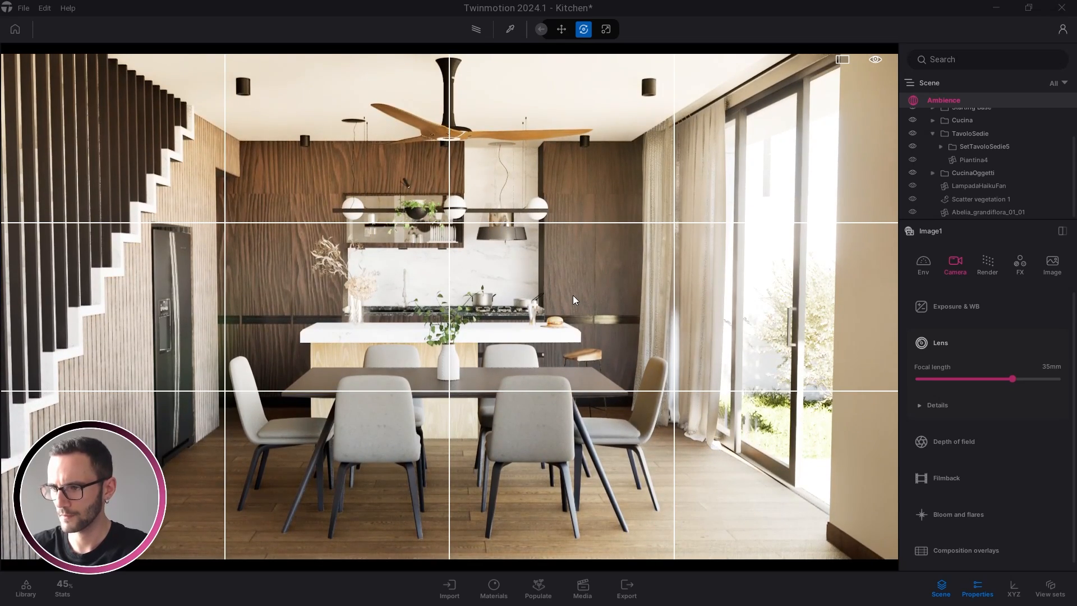
{"action": "right_click_drag", "start_coordinate": [573, 295], "coordinate": [576, 320]}
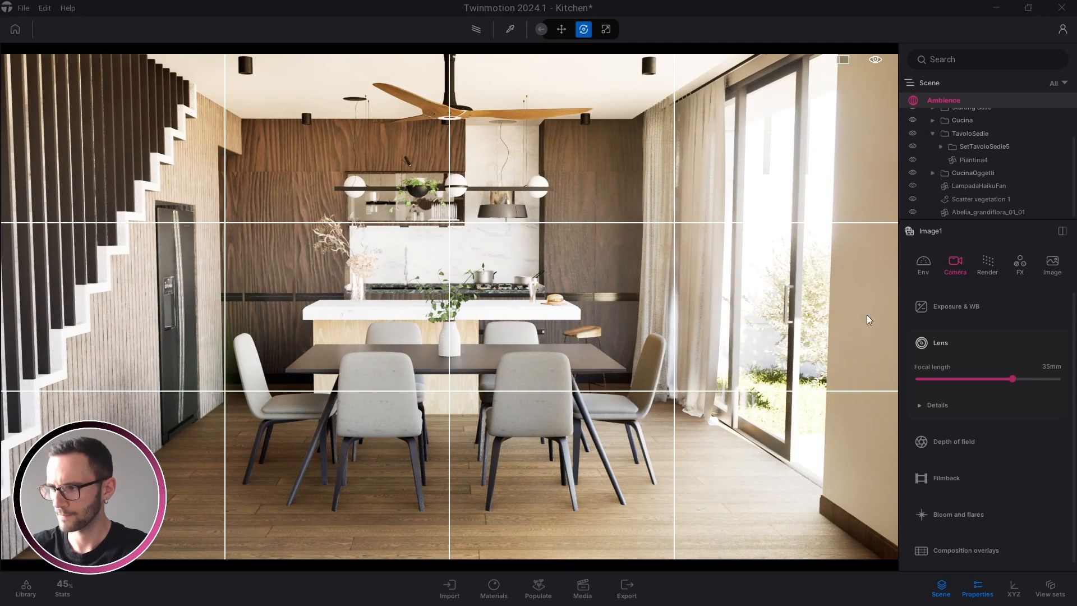
Enable Parallelism in Image1's lens details and readjust the camera to recenter the table and kitchen on the grid.
{"action": "left_click", "coordinate": [953, 407]}
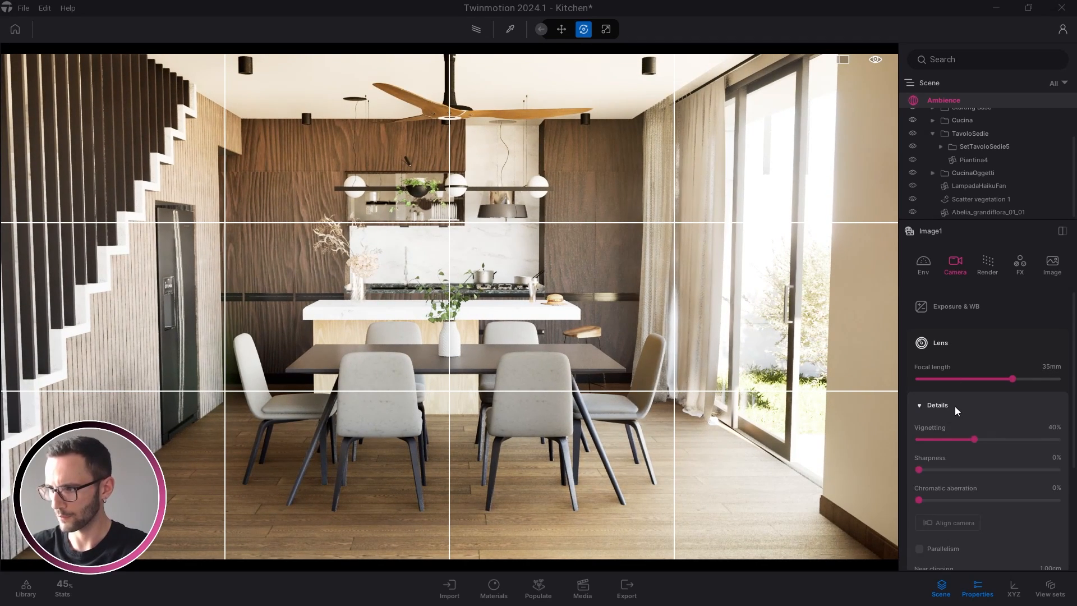
{"action": "scroll", "coordinate": [955, 406], "scroll_direction": "down", "scroll_amount": 2}
{"action": "left_click", "coordinate": [922, 469]}
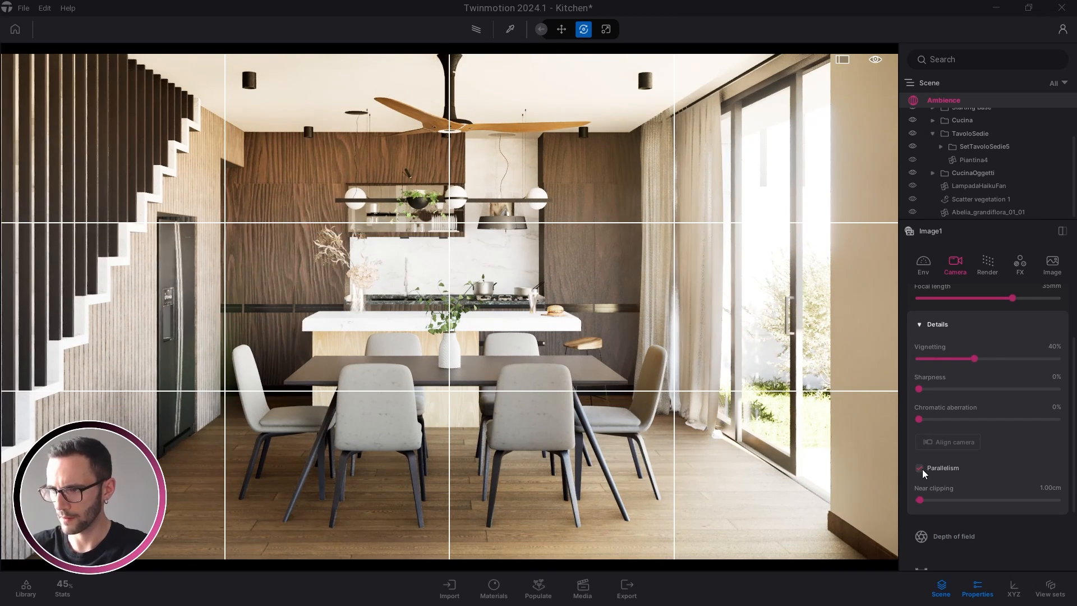
{"action": "right_click_drag", "start_coordinate": [590, 307], "coordinate": [589, 311]}
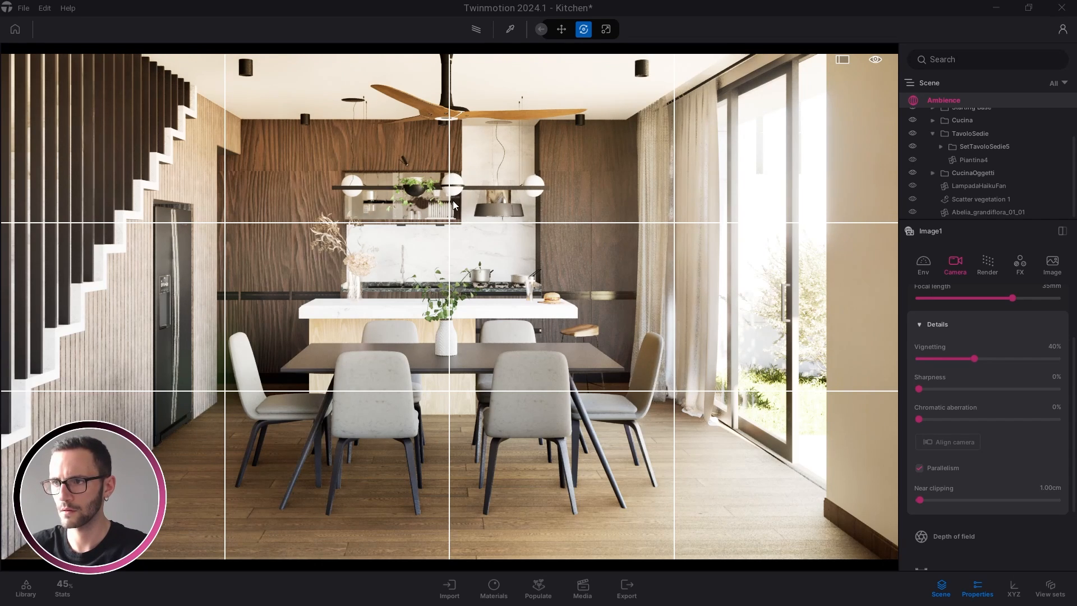
{"action": "right_click_drag", "start_coordinate": [463, 208], "coordinate": [458, 212]}
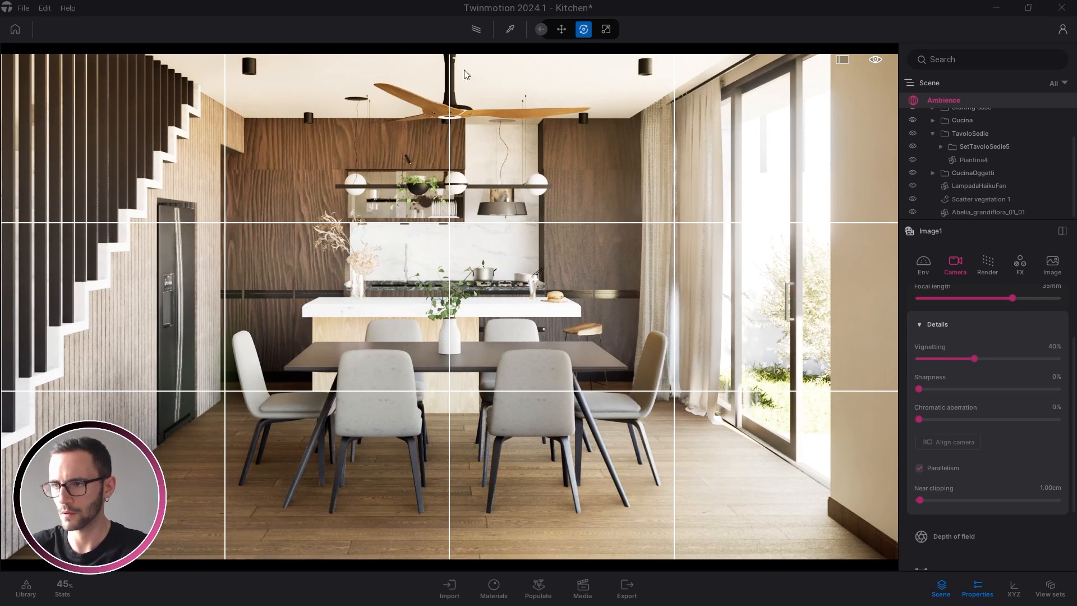
{"action": "left_click", "coordinate": [588, 586]}
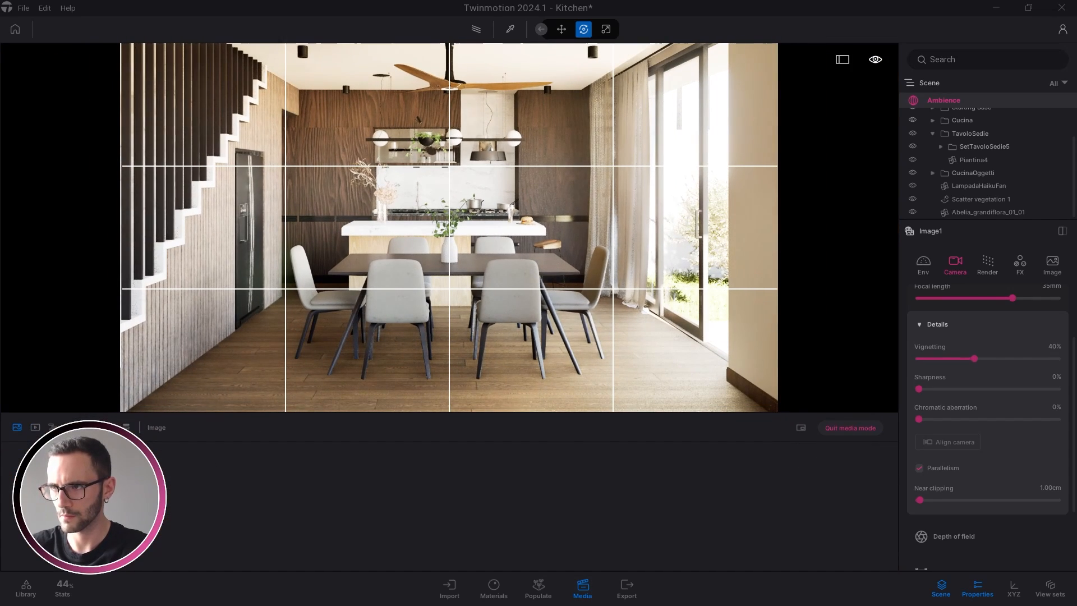
{"action": "left_click", "coordinate": [582, 587]}
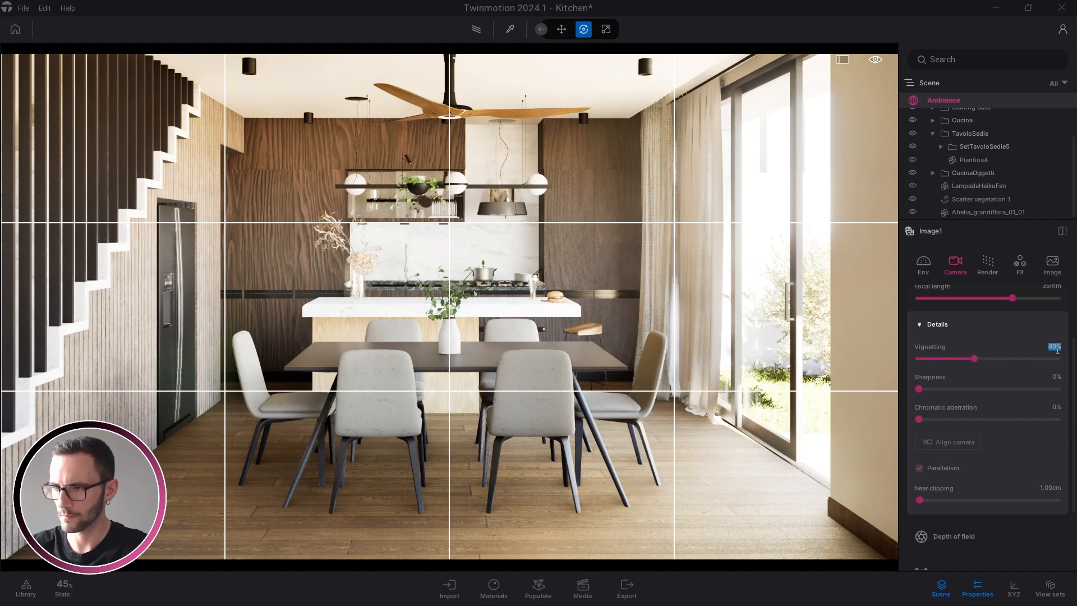
Set Image1's lens vignetting to 60%, sharpness to 20% and chromatic aberration to 3%.
{"action": "type", "text": "60"}
{"action": "key", "text": "Return"}
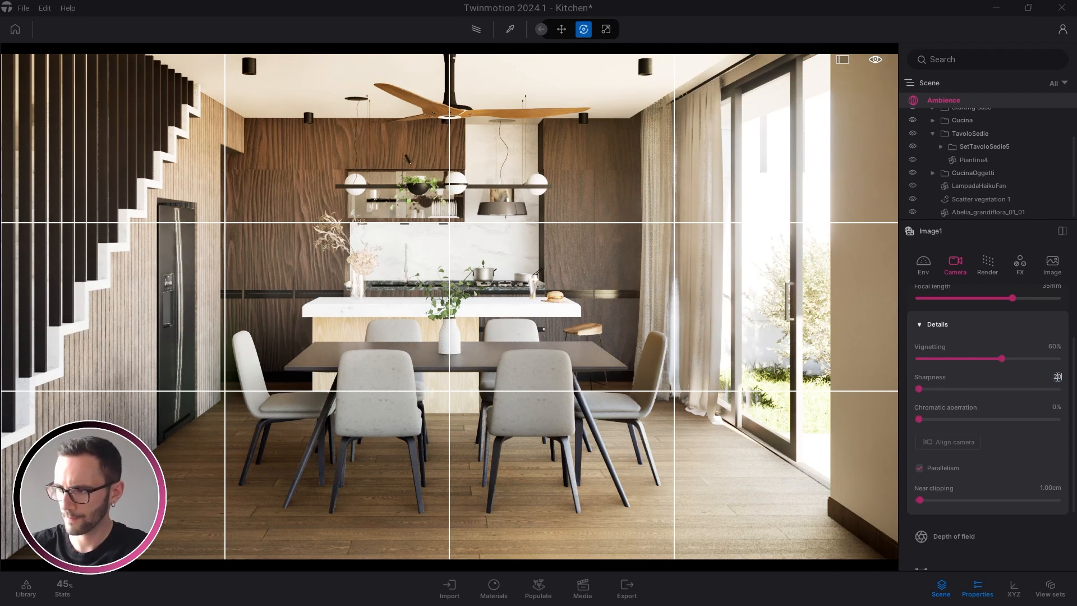
{"action": "key", "text": "Return"}
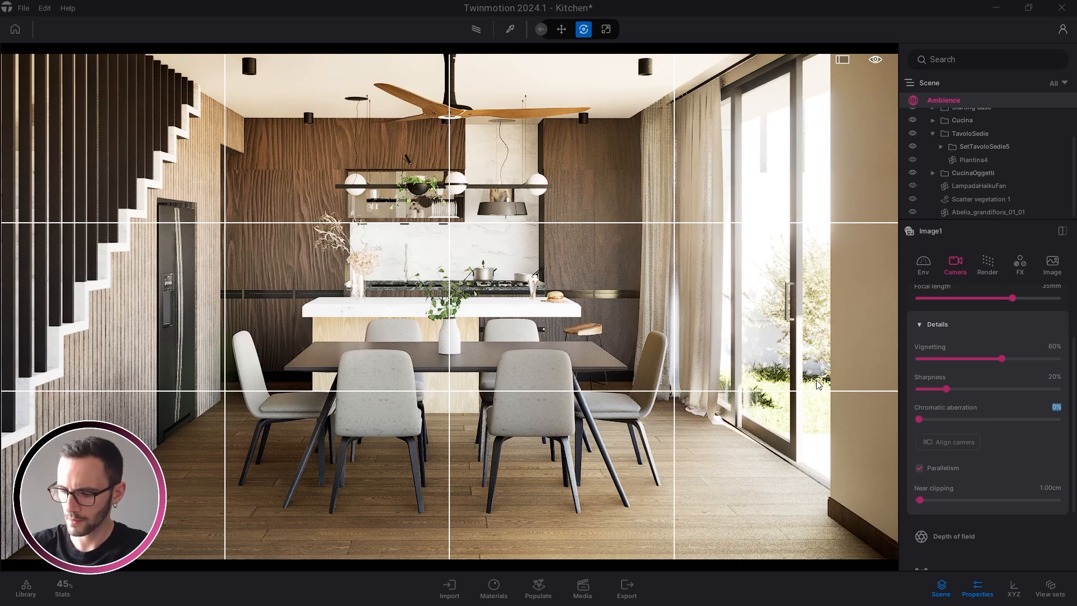
{"action": "key", "text": "Return"}
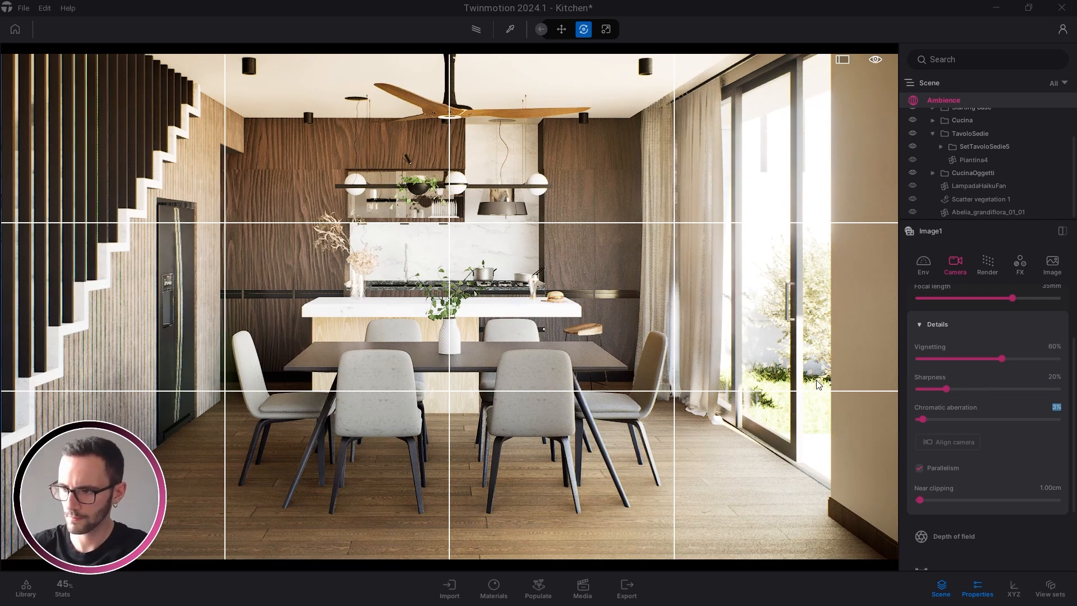
{"action": "left_click", "coordinate": [943, 325]}
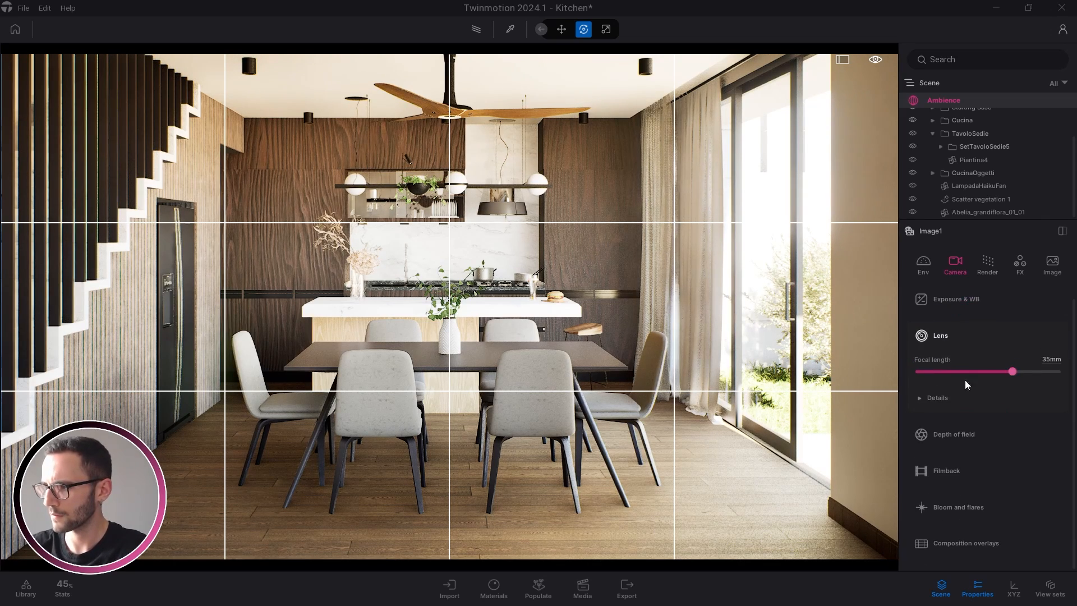
{"action": "left_click", "coordinate": [953, 334]}
Turn off the composition overlay grid for Image1's camera by setting it to None.
{"action": "left_click", "coordinate": [954, 486]}
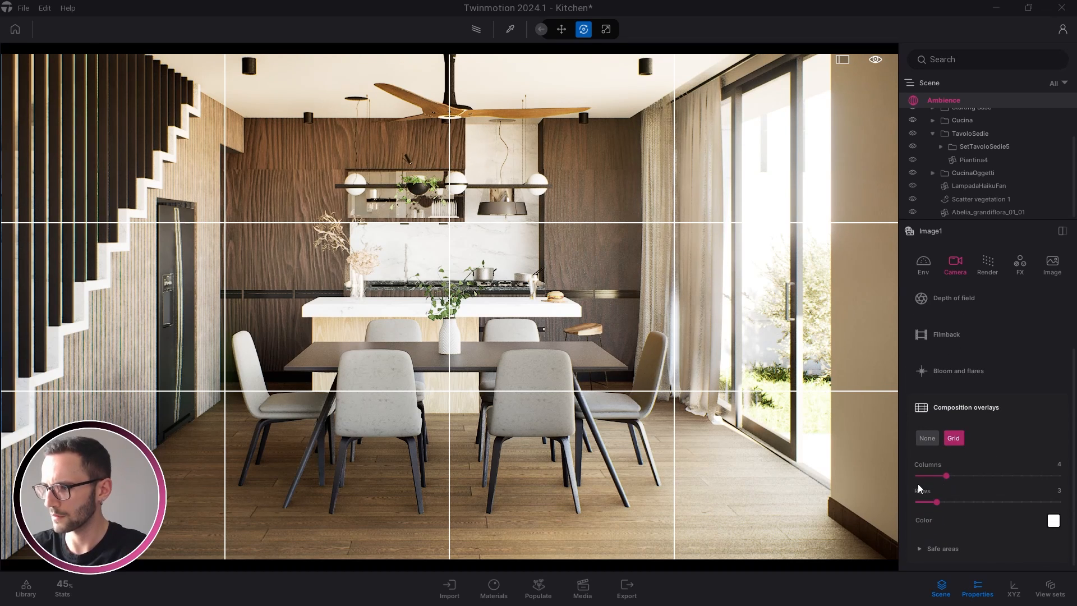
{"action": "left_click", "coordinate": [927, 443]}
{"action": "left_click", "coordinate": [960, 476]}
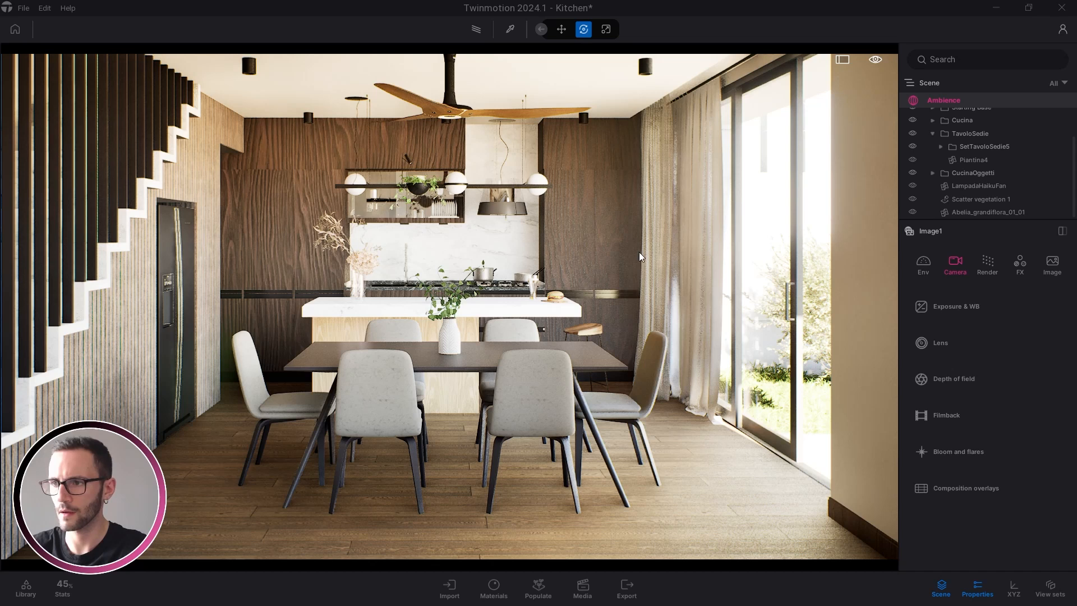
Enable the HDRI environment in Image1's environment settings.
{"action": "left_click", "coordinate": [922, 262]}
{"action": "left_click", "coordinate": [933, 334]}
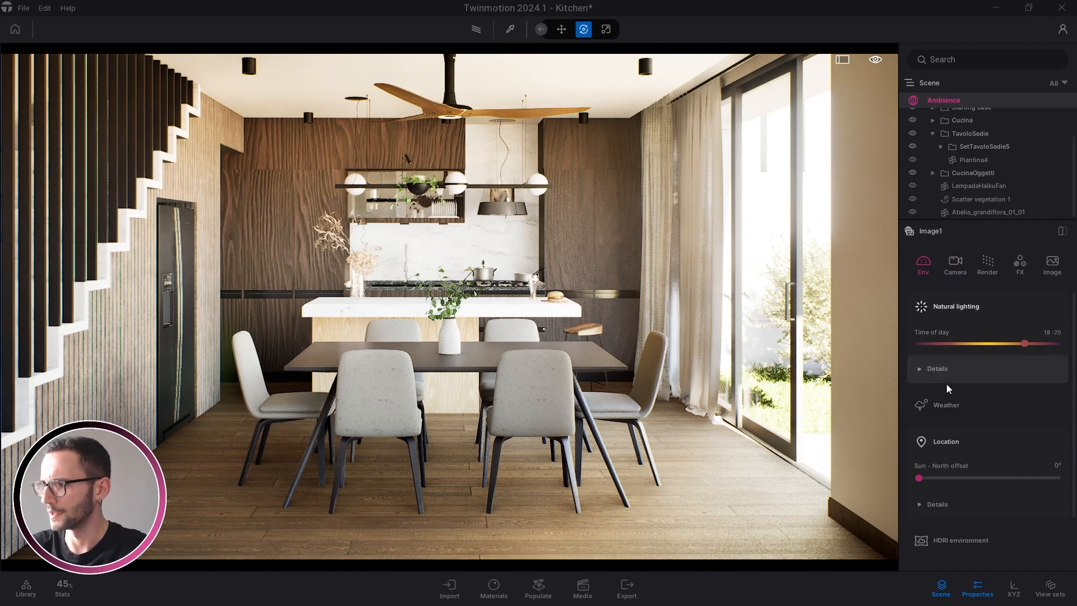
{"action": "left_click", "coordinate": [945, 438]}
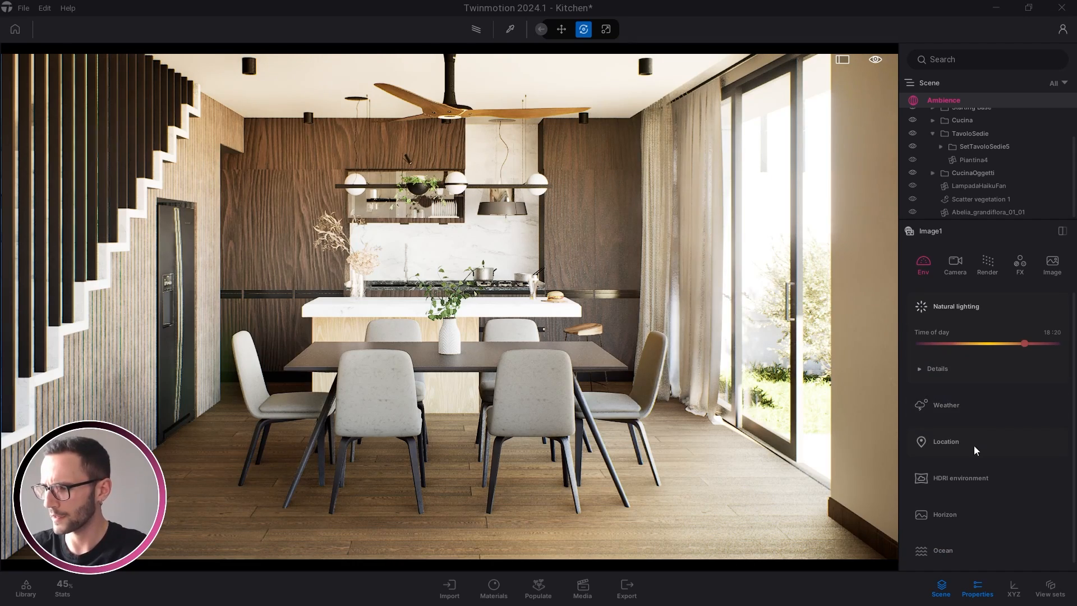
{"action": "left_click", "coordinate": [960, 476]}
{"action": "left_click", "coordinate": [918, 425]}
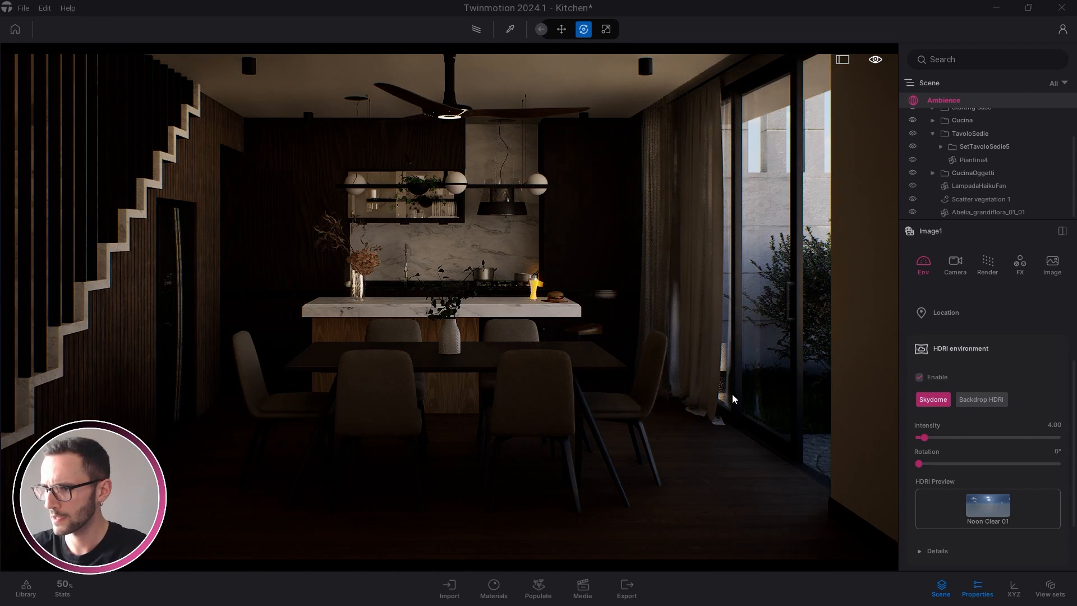
Browse the library's cloudy morning and afternoon HDRI skies and preview candidates such as MoAf Cloudy 01.
{"action": "left_click", "coordinate": [26, 587]}
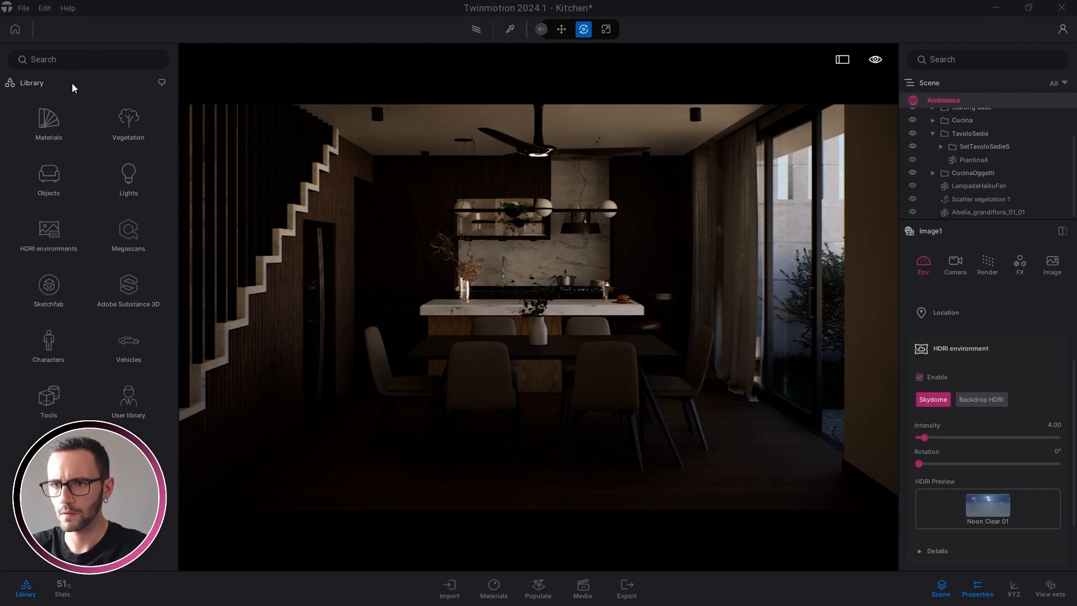
{"action": "left_click", "coordinate": [58, 235]}
{"action": "left_click", "coordinate": [50, 120]}
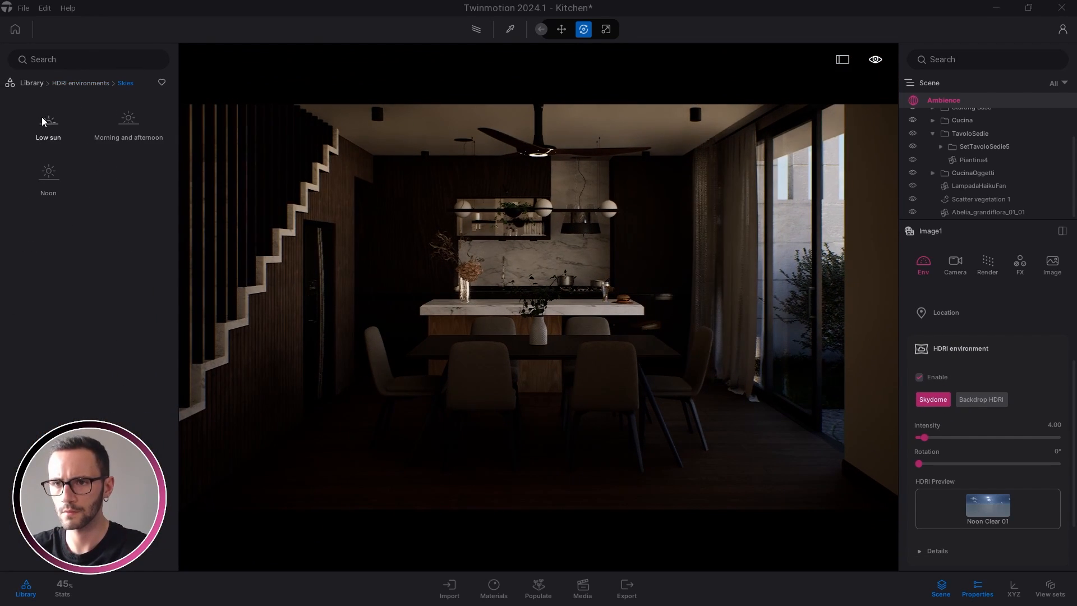
{"action": "left_click", "coordinate": [129, 120]}
{"action": "left_click", "coordinate": [129, 119]}
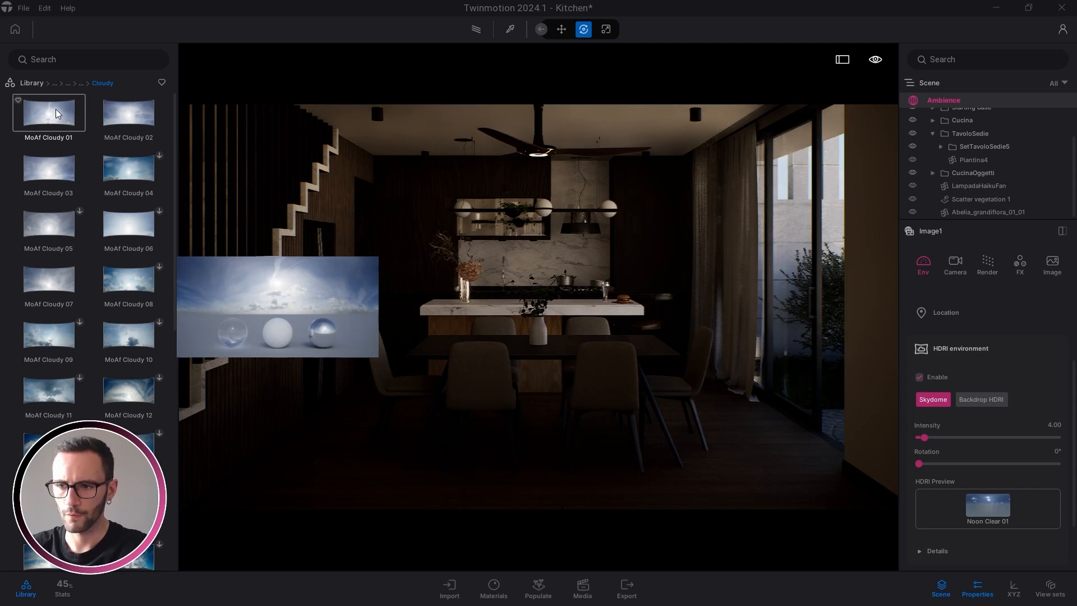
{"action": "mouse_move", "coordinate": [53, 172]}
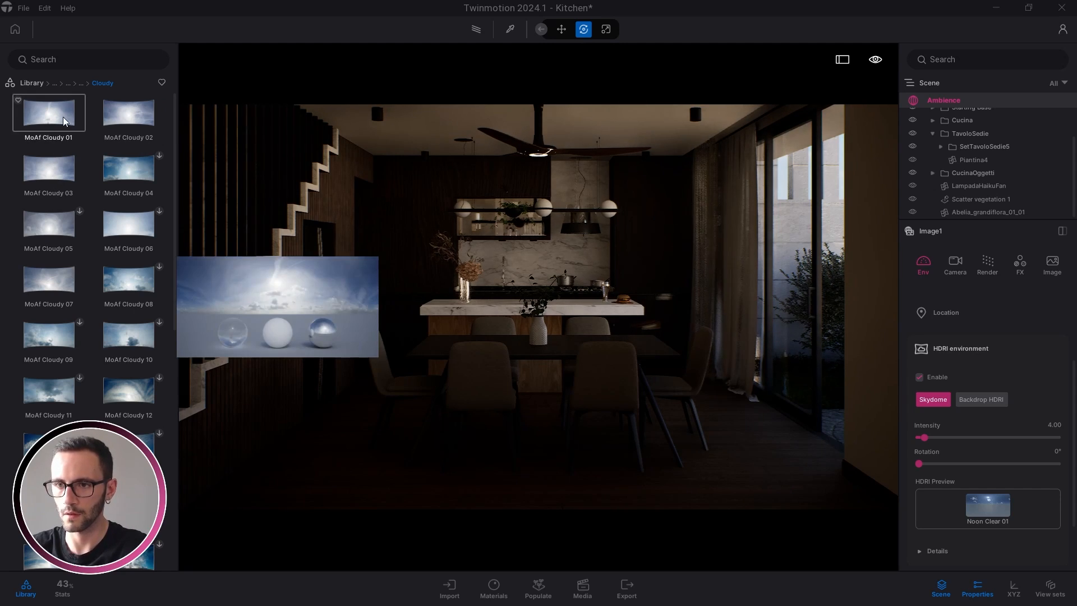
{"action": "mouse_move", "coordinate": [61, 114]}
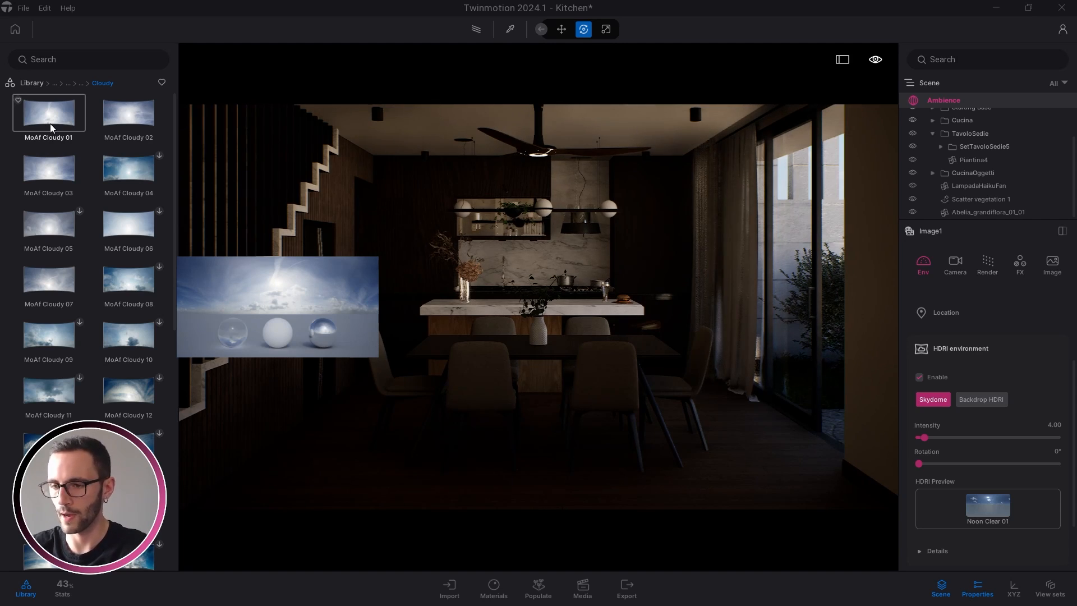
{"action": "mouse_move", "coordinate": [71, 389]}
{"action": "scroll", "coordinate": [71, 390], "scroll_direction": "down", "scroll_amount": 2}
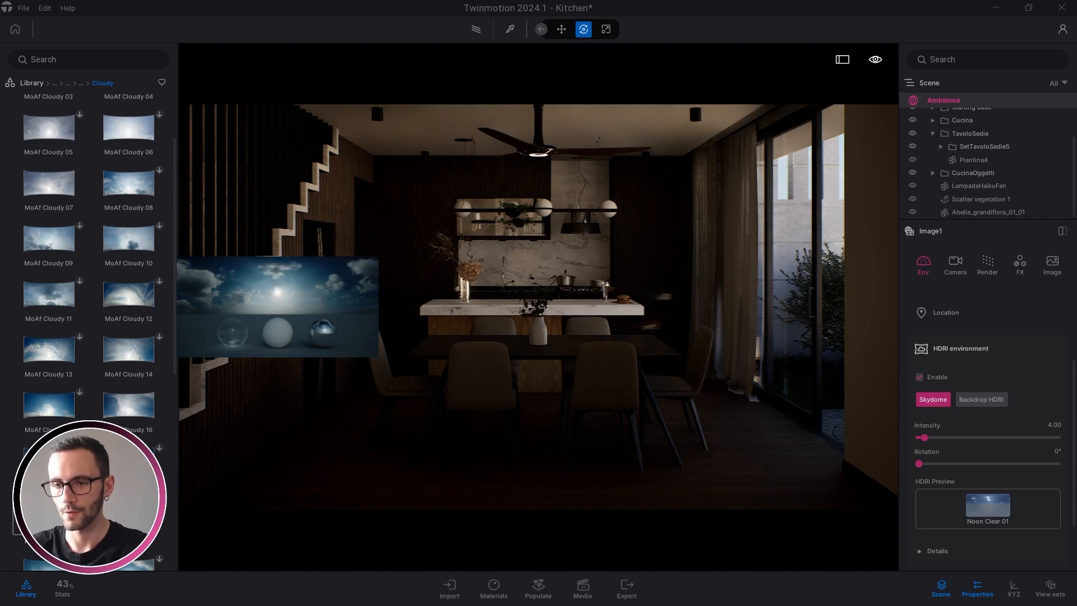
Assign the MoAf Cloudy 02 sky as the HDRI environment, rotate it to 145°, and close the library.
{"action": "mouse_move", "coordinate": [71, 311]}
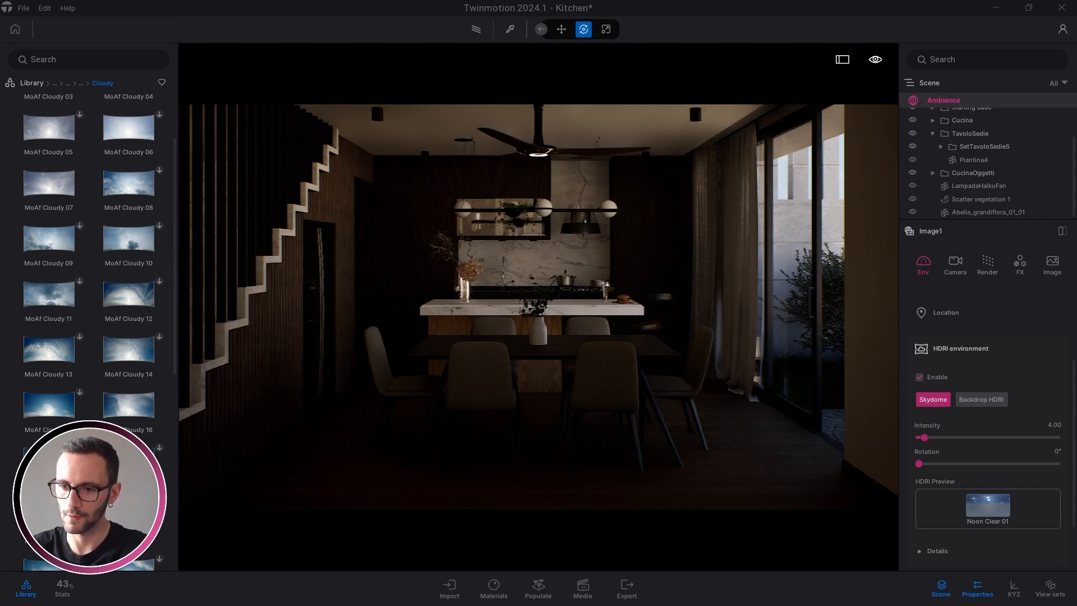
{"action": "scroll", "coordinate": [90, 418], "scroll_direction": "up", "scroll_amount": 2}
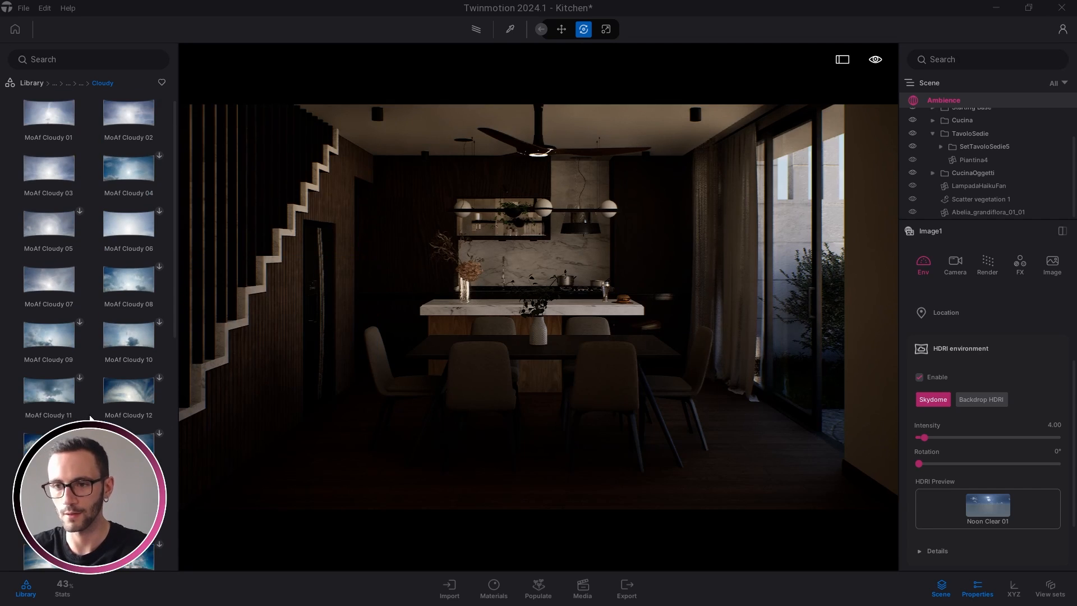
{"action": "mouse_move", "coordinate": [145, 140]}
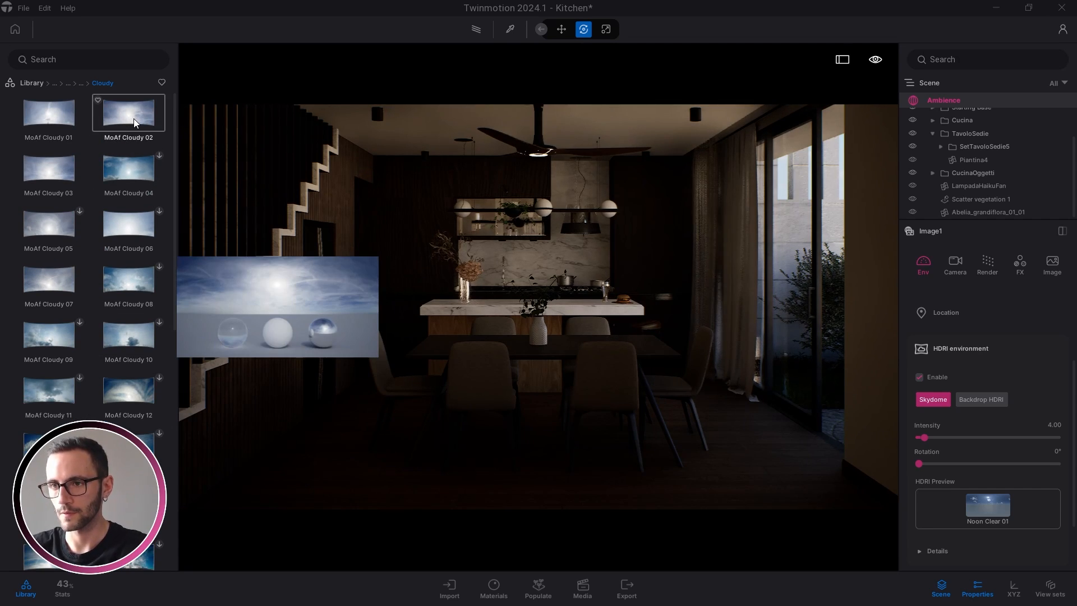
{"action": "left_click_drag", "start_coordinate": [132, 121], "coordinate": [987, 510]}
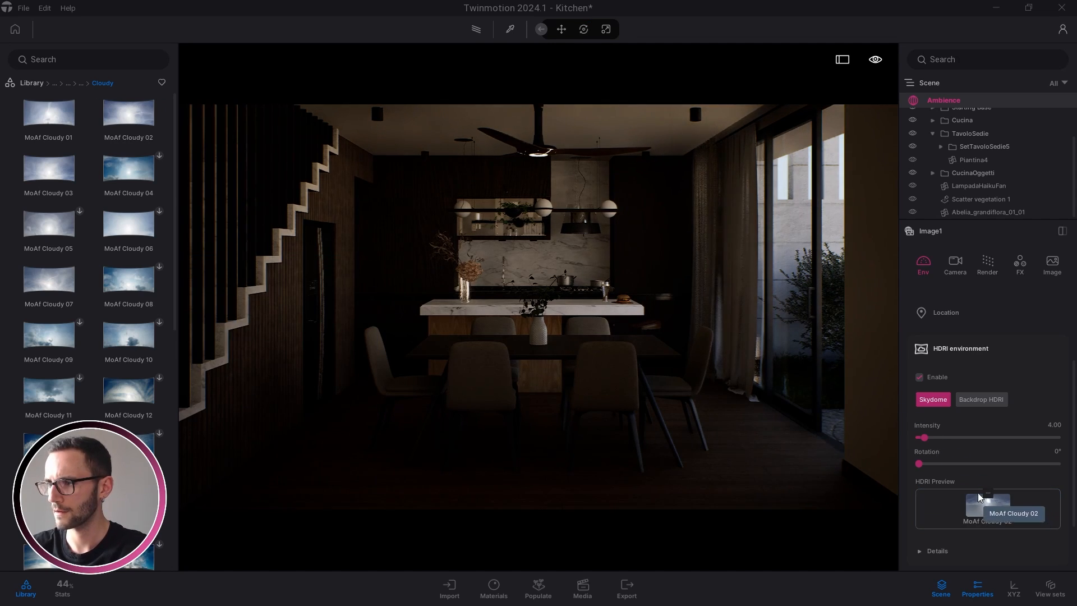
{"action": "left_click_drag", "start_coordinate": [920, 463], "coordinate": [974, 464]}
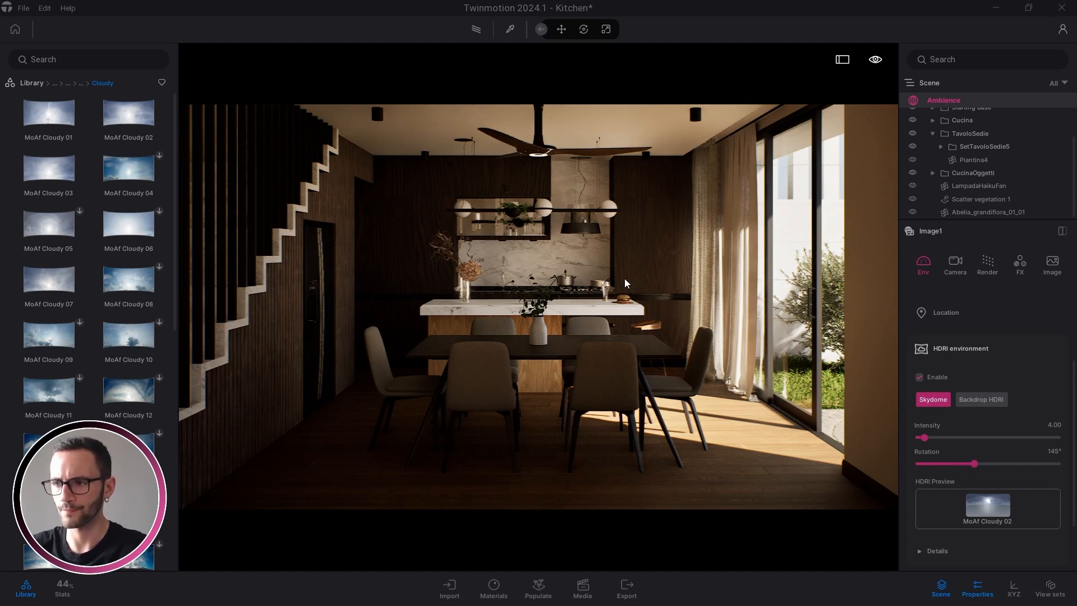
{"action": "left_click", "coordinate": [25, 588]}
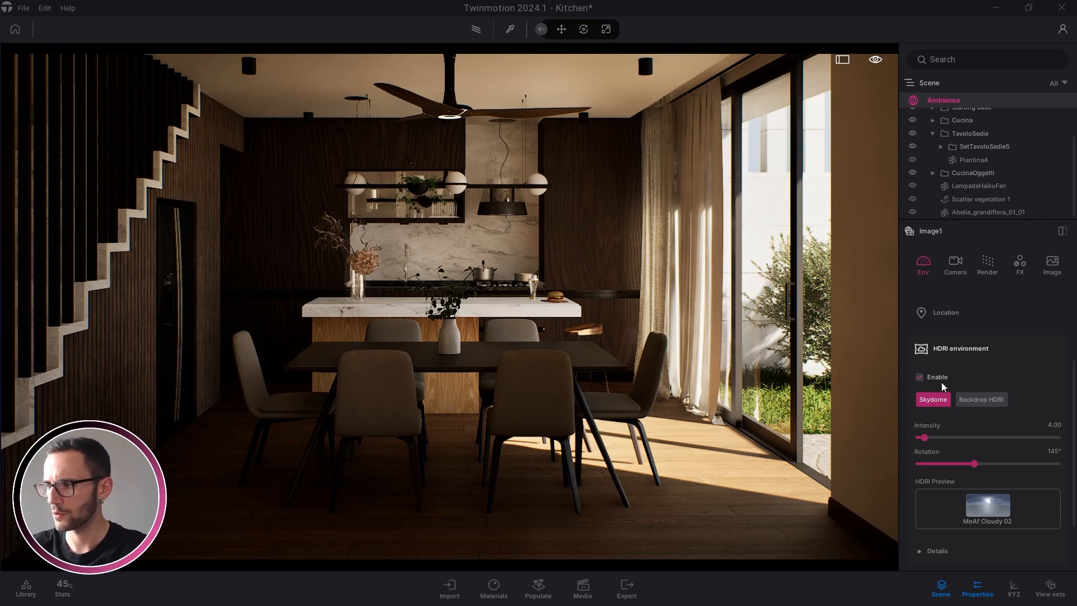
Adjust the HDRI environment intensity, trying much brighter levels before settling on about 13.38.
{"action": "left_click_drag", "start_coordinate": [937, 436], "coordinate": [1006, 438]}
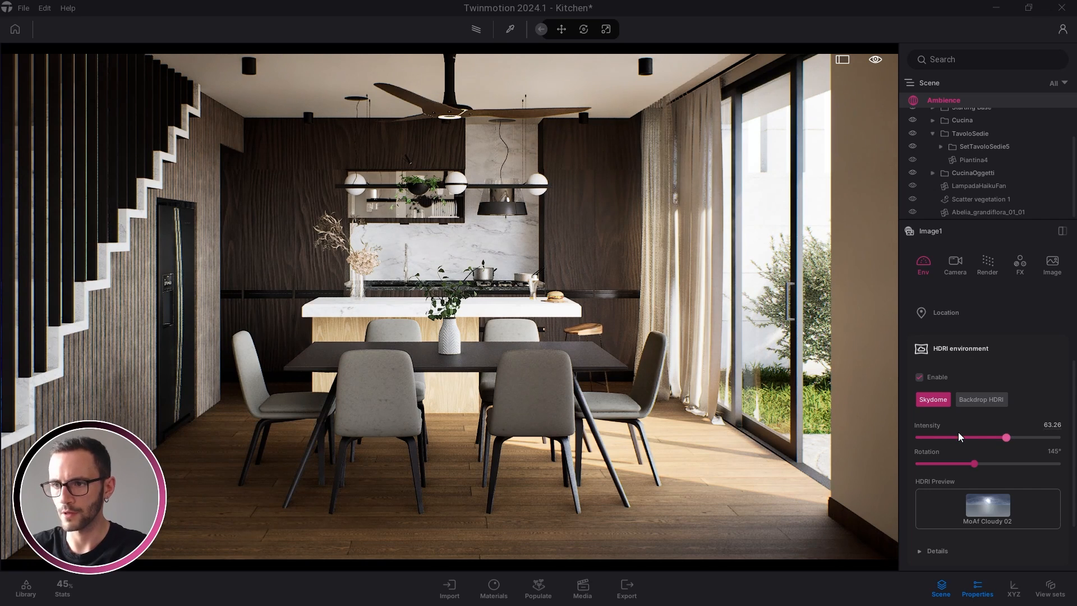
{"action": "mouse_move", "coordinate": [1009, 441]}
{"action": "left_mouse_down"}
{"action": "mouse_move", "coordinate": [979, 440]}
{"action": "mouse_move", "coordinate": [1019, 440]}
{"action": "mouse_move", "coordinate": [966, 437]}
{"action": "mouse_move", "coordinate": [1002, 438]}
{"action": "left_mouse_up"}
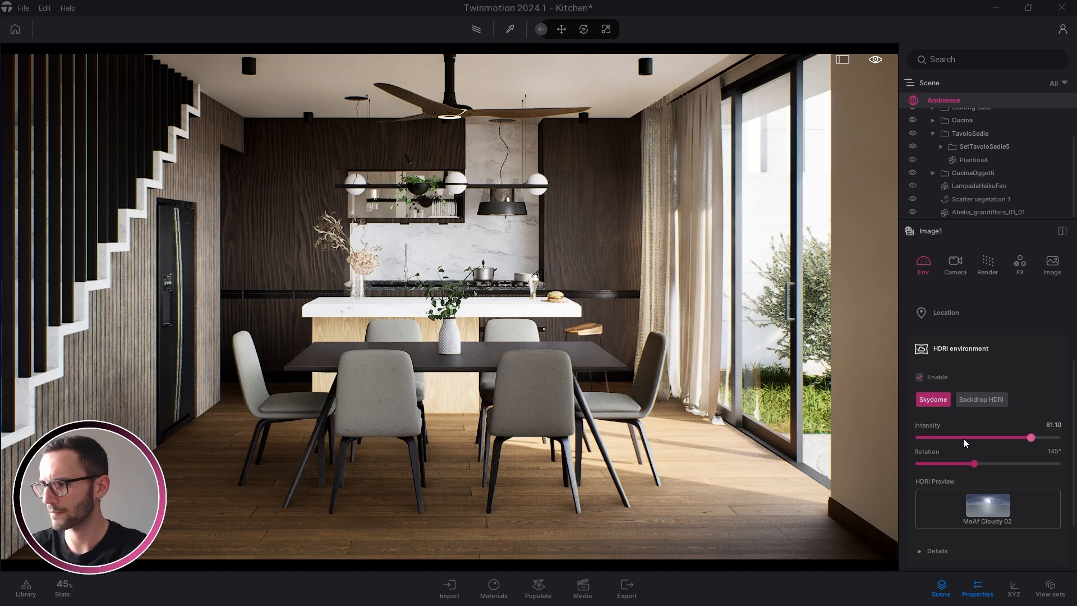
{"action": "left_click_drag", "start_coordinate": [963, 439], "coordinate": [934, 439]}
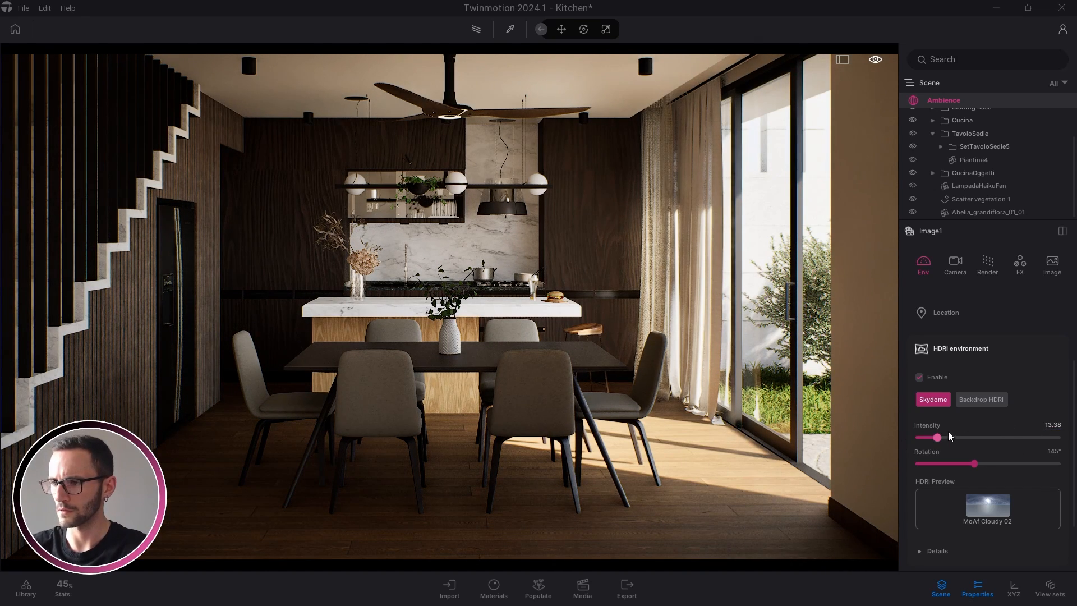
Set both the shadow boost and highlight reduction of the camera's local exposure to 1.00.
{"action": "left_click", "coordinate": [959, 264]}
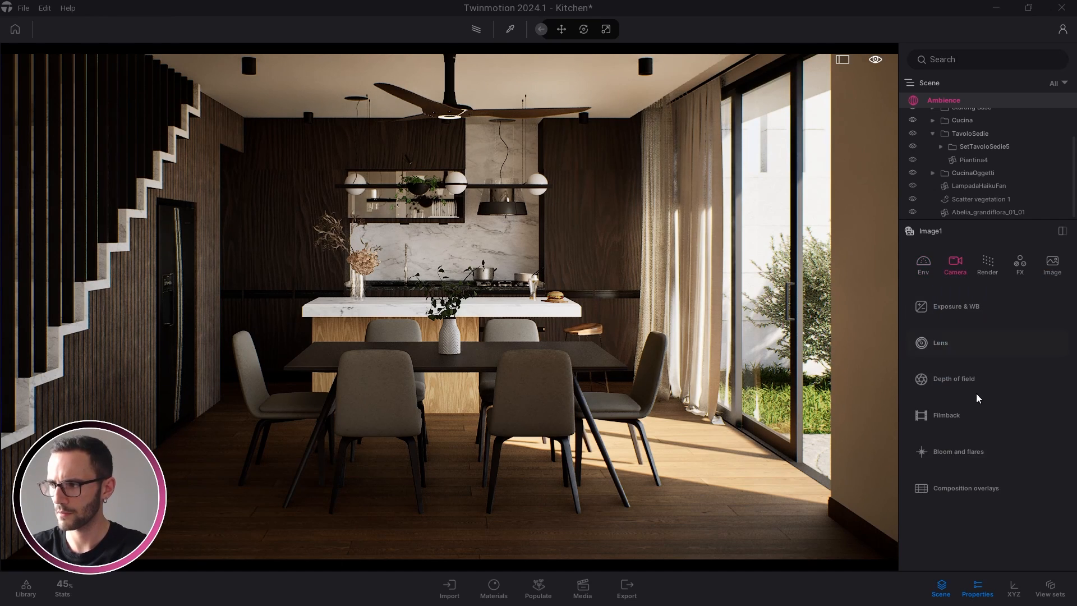
{"action": "left_click", "coordinate": [950, 318]}
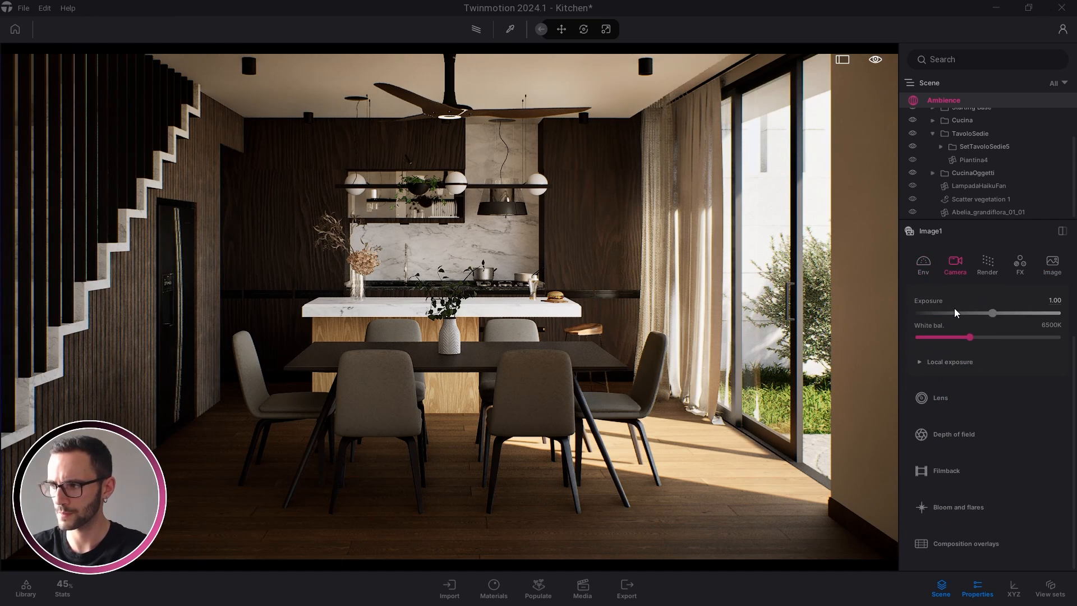
{"action": "left_click", "coordinate": [964, 361]}
{"action": "scroll", "coordinate": [964, 411], "scroll_direction": "down", "scroll_amount": 1}
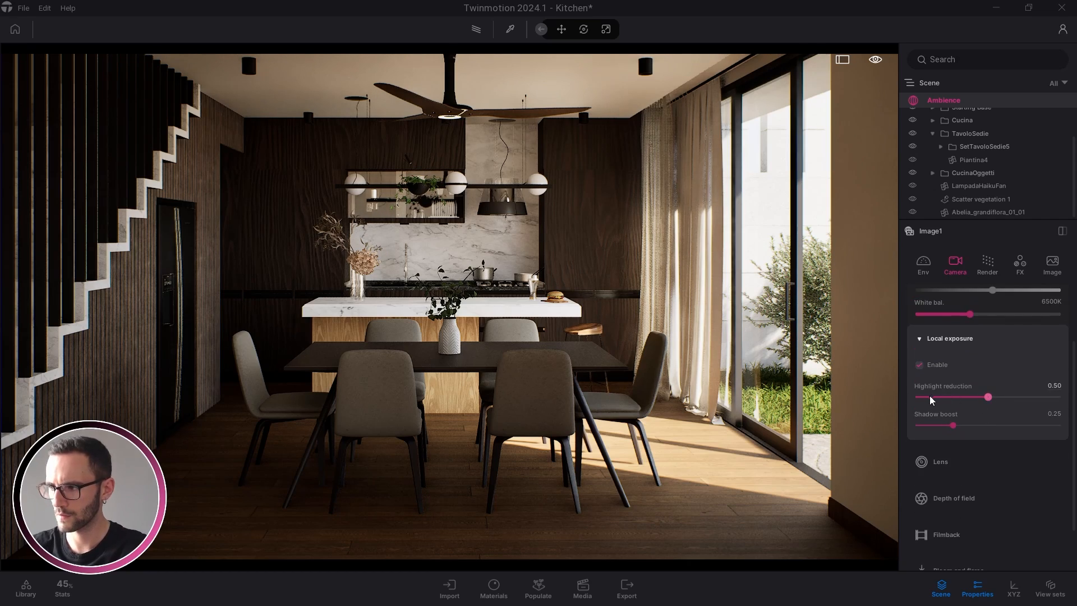
{"action": "left_click_drag", "start_coordinate": [953, 425], "coordinate": [1068, 432]}
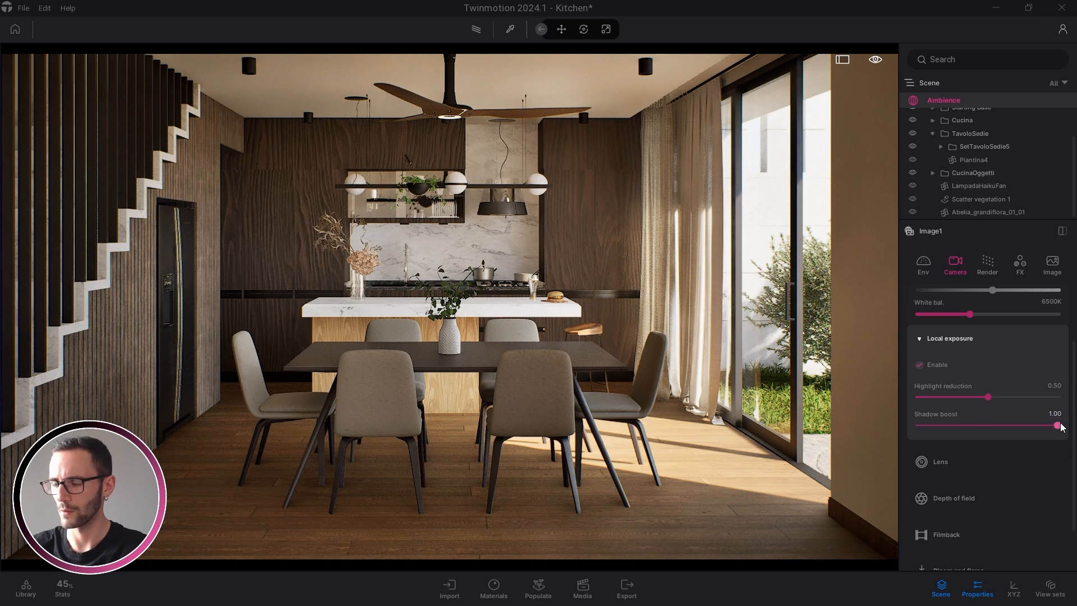
{"action": "left_click_drag", "start_coordinate": [989, 397], "coordinate": [1059, 398]}
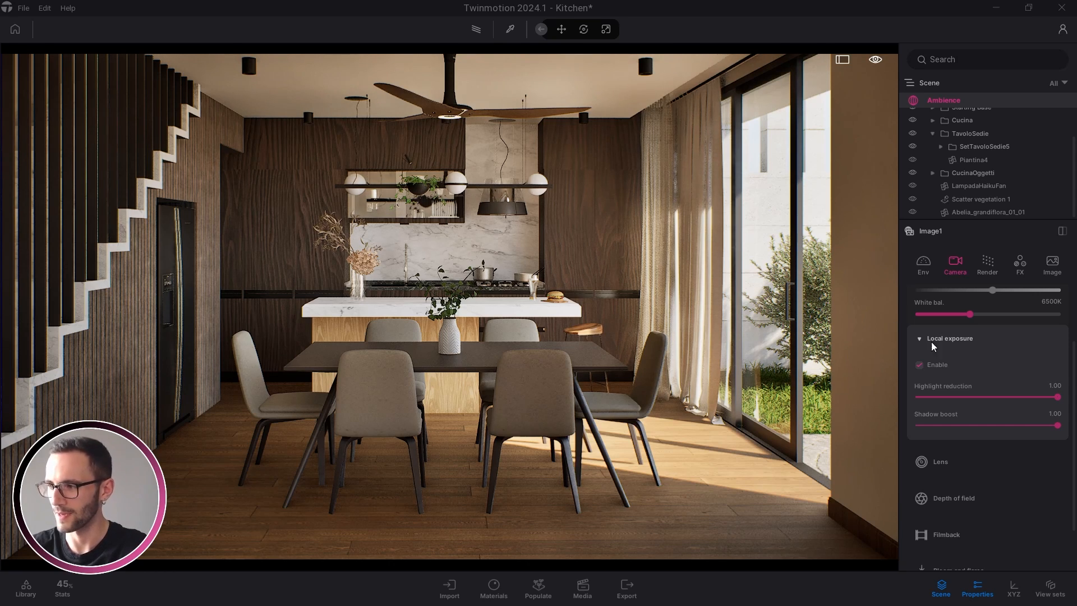
Raise the camera exposure to about 1.55.
{"action": "scroll", "coordinate": [1019, 415], "scroll_direction": "up", "scroll_amount": 1}
{"action": "scroll", "coordinate": [1020, 416], "scroll_direction": "up", "scroll_amount": 1}
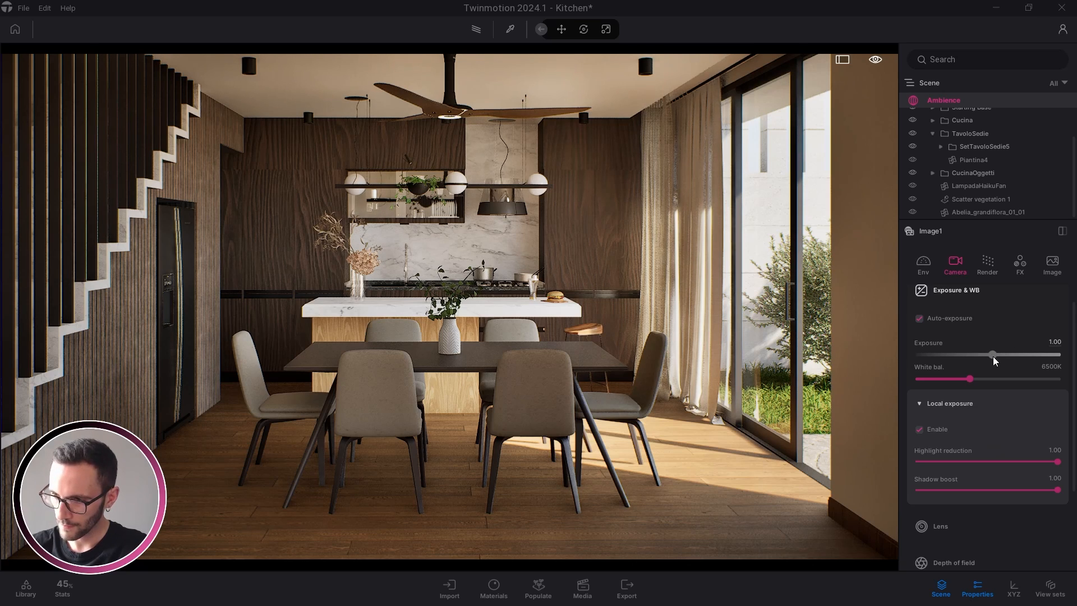
{"action": "left_click_drag", "start_coordinate": [992, 356], "coordinate": [995, 356]}
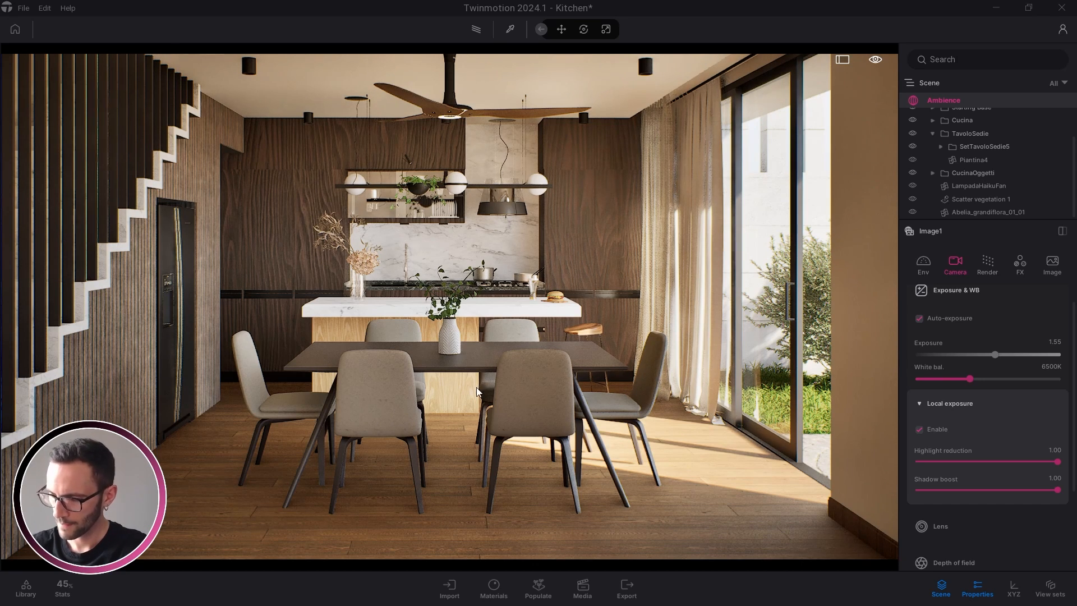
Try a white balance of 7000K, settle on 6000K, and collapse the local exposure settings.
{"action": "left_click", "coordinate": [1047, 367]}
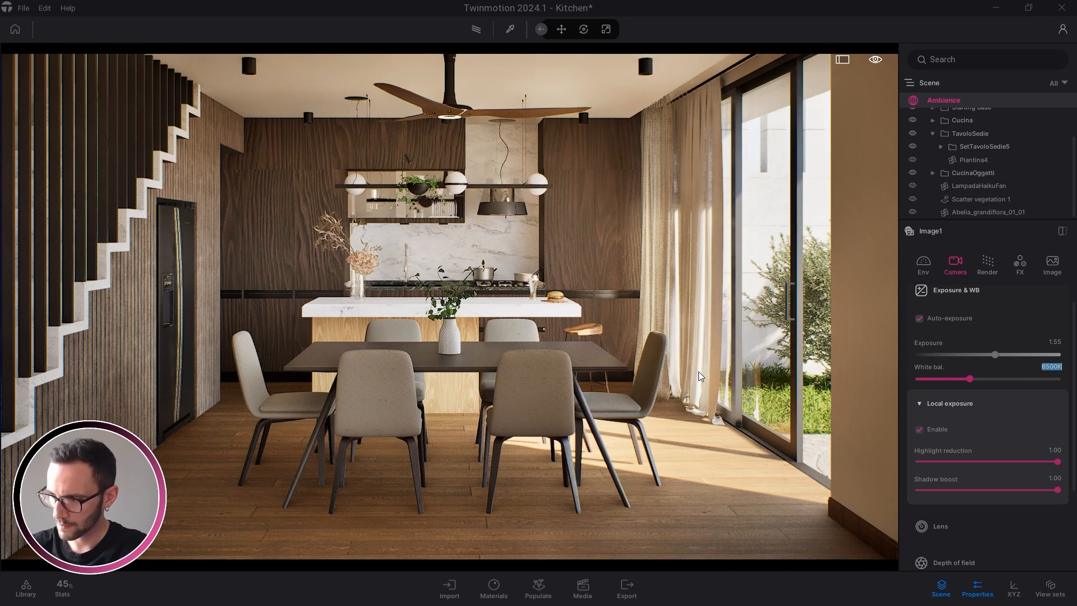
{"action": "type", "text": "7000"}
{"action": "key", "text": "Return"}
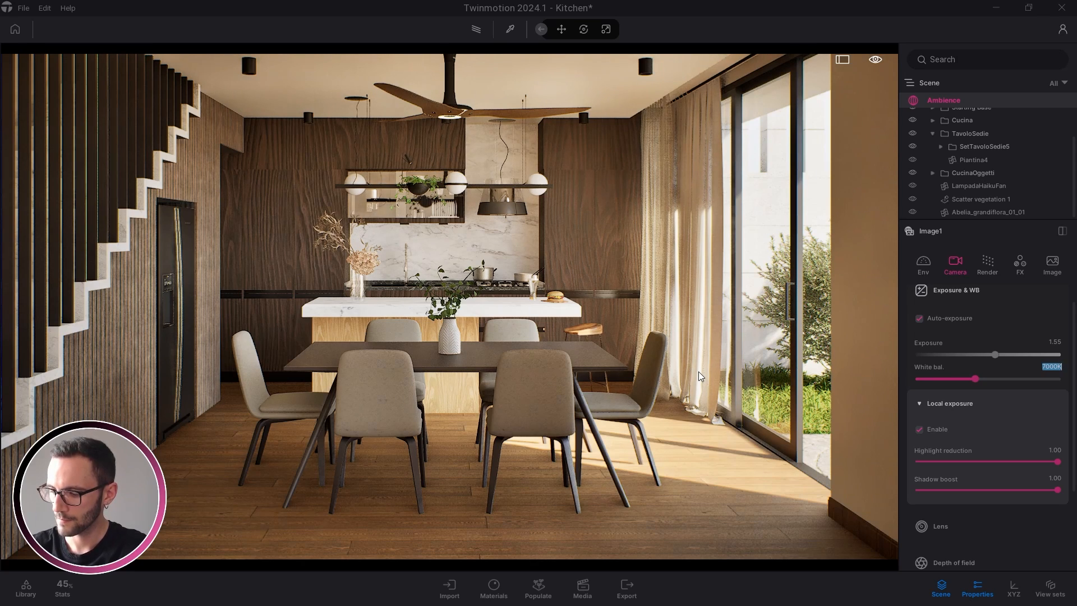
{"action": "type", "text": "6000"}
{"action": "key", "text": "Return"}
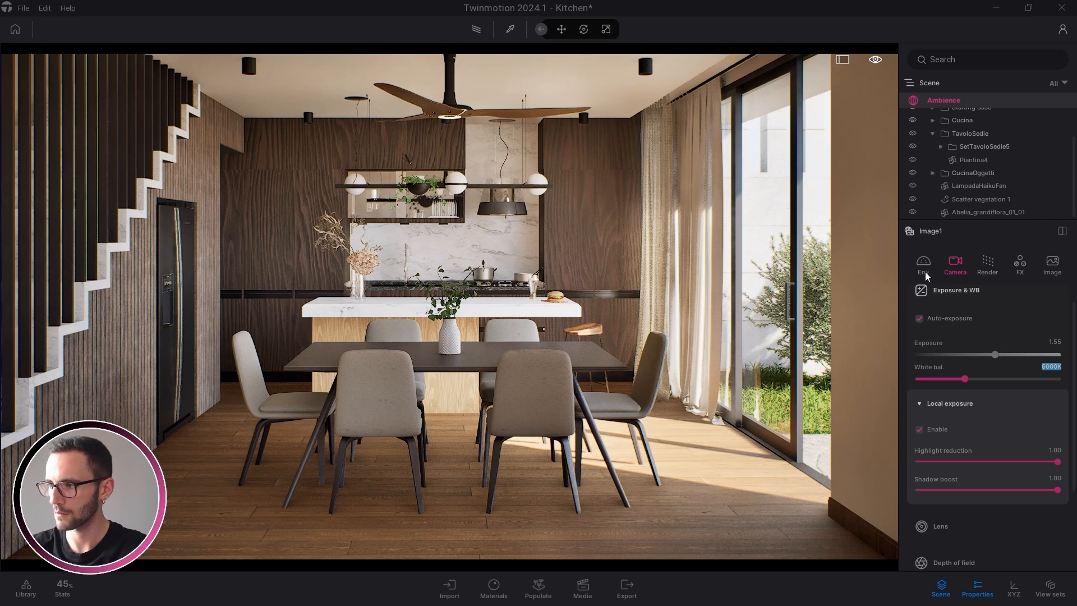
{"action": "left_click", "coordinate": [957, 405]}
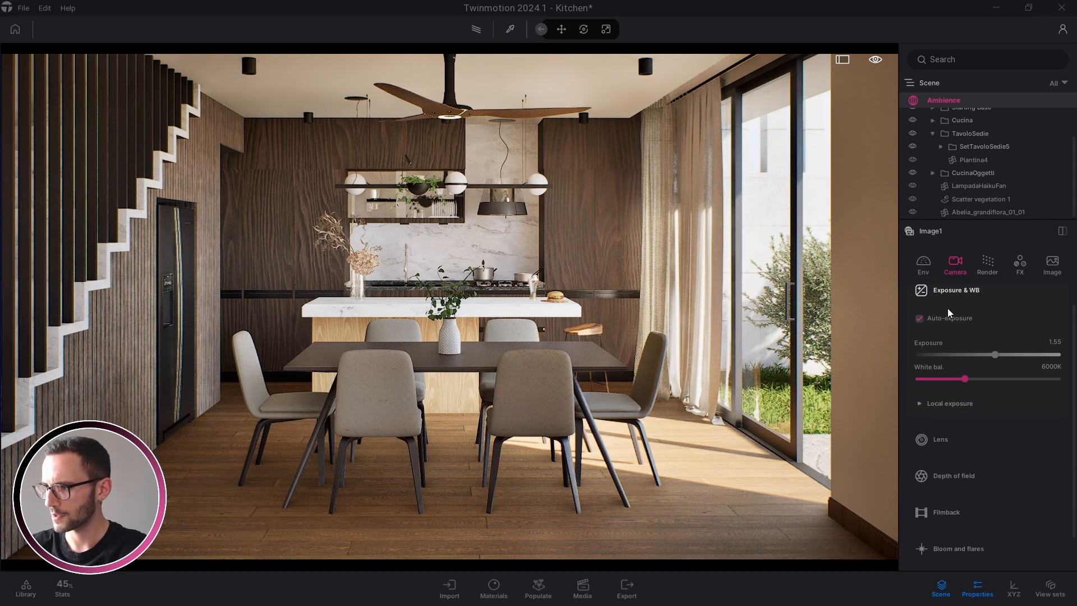
{"action": "left_click", "coordinate": [945, 316]}
{"action": "left_click", "coordinate": [932, 263]}
{"action": "left_click", "coordinate": [957, 264]}
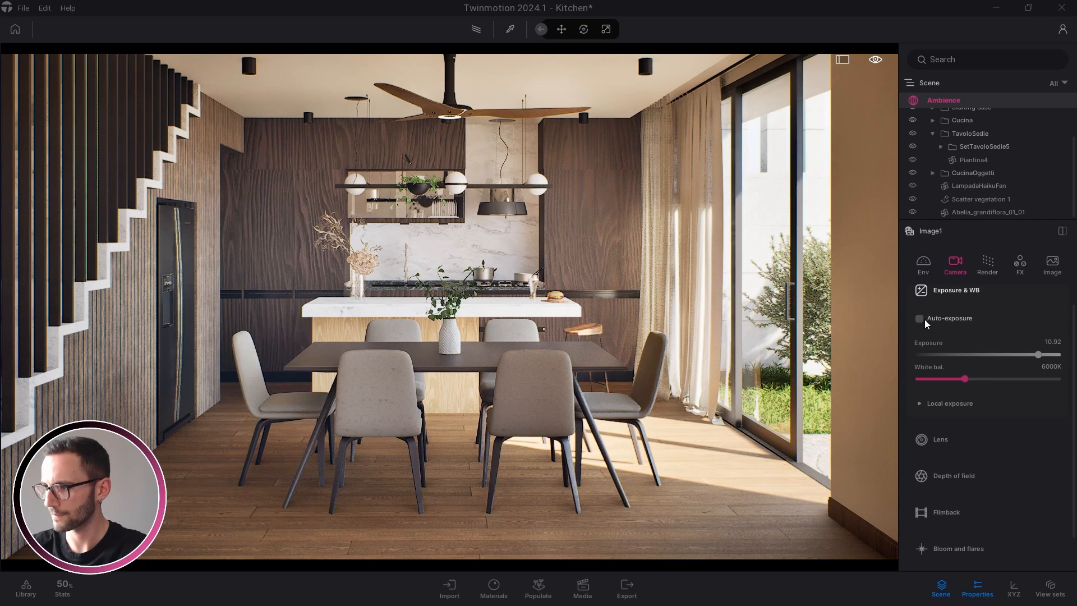
{"action": "left_click", "coordinate": [924, 319]}
In the natural lighting details, set the ambient value to 2.00 and the sun reflection to 1.00.
{"action": "left_click", "coordinate": [924, 261]}
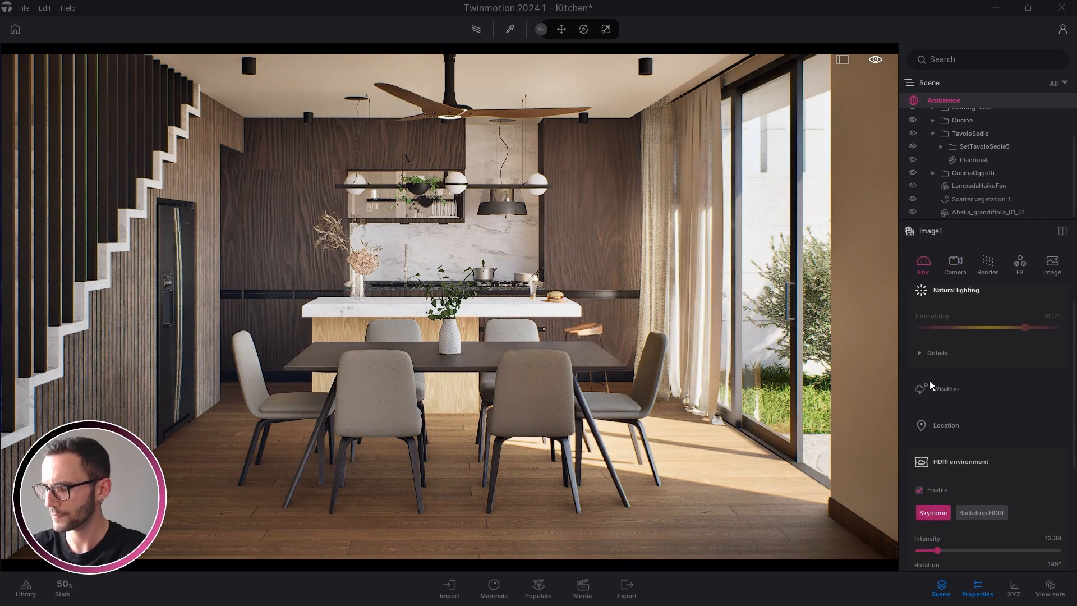
{"action": "scroll", "coordinate": [948, 420], "scroll_direction": "up", "scroll_amount": 1}
{"action": "left_click", "coordinate": [936, 368]}
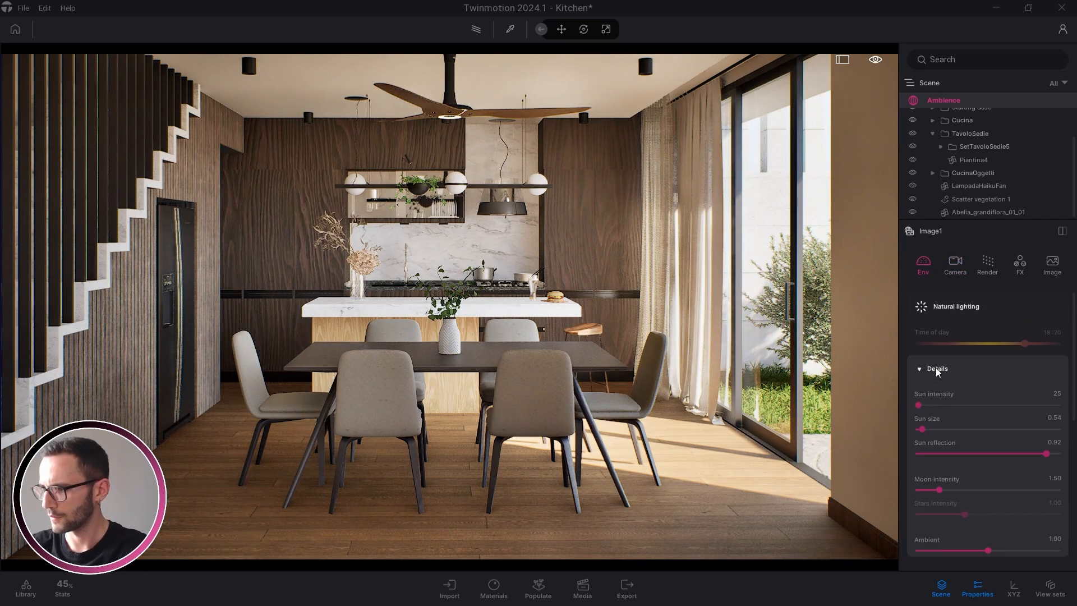
{"action": "scroll", "coordinate": [956, 398], "scroll_direction": "down", "scroll_amount": 3}
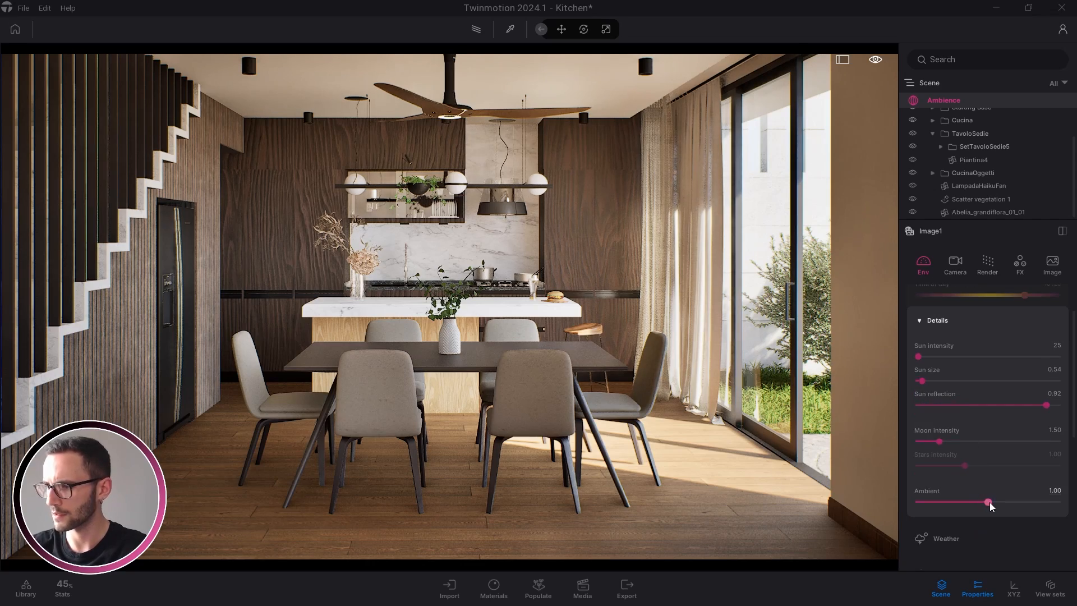
{"action": "left_click_drag", "start_coordinate": [988, 501], "coordinate": [1072, 505]}
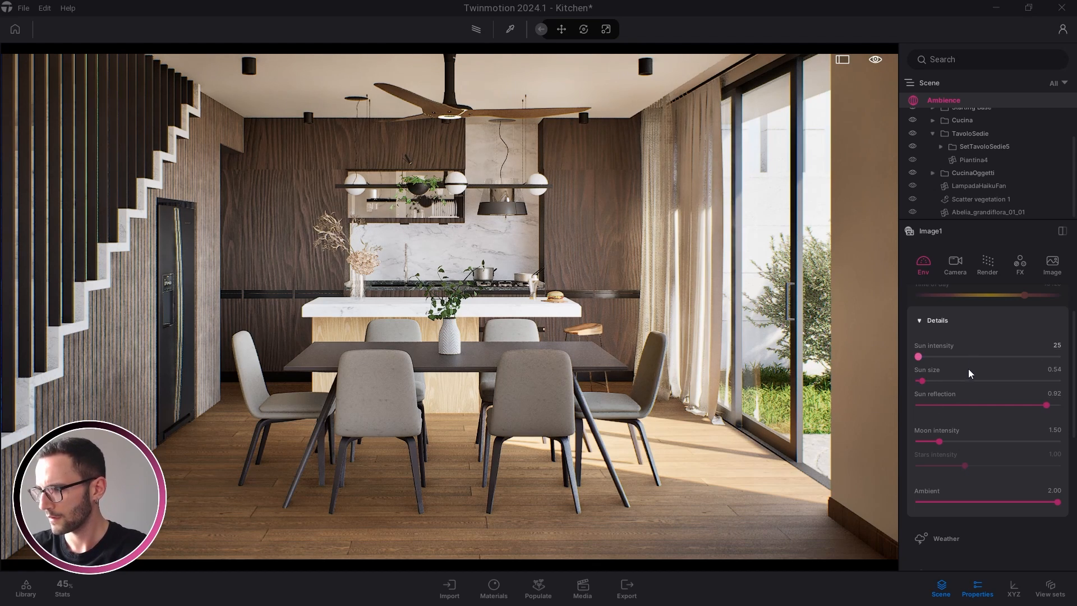
{"action": "left_click_drag", "start_coordinate": [1046, 405], "coordinate": [1052, 406]}
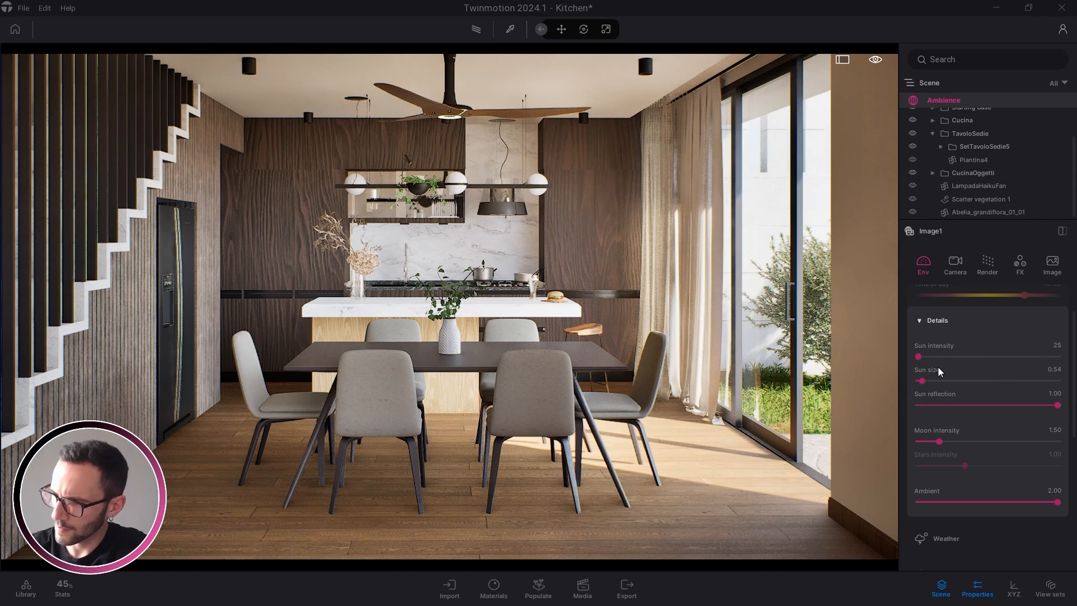
Try a sun intensity of 10, undoing and redoing the change to compare the lighting.
{"action": "left_click", "coordinate": [1057, 346]}
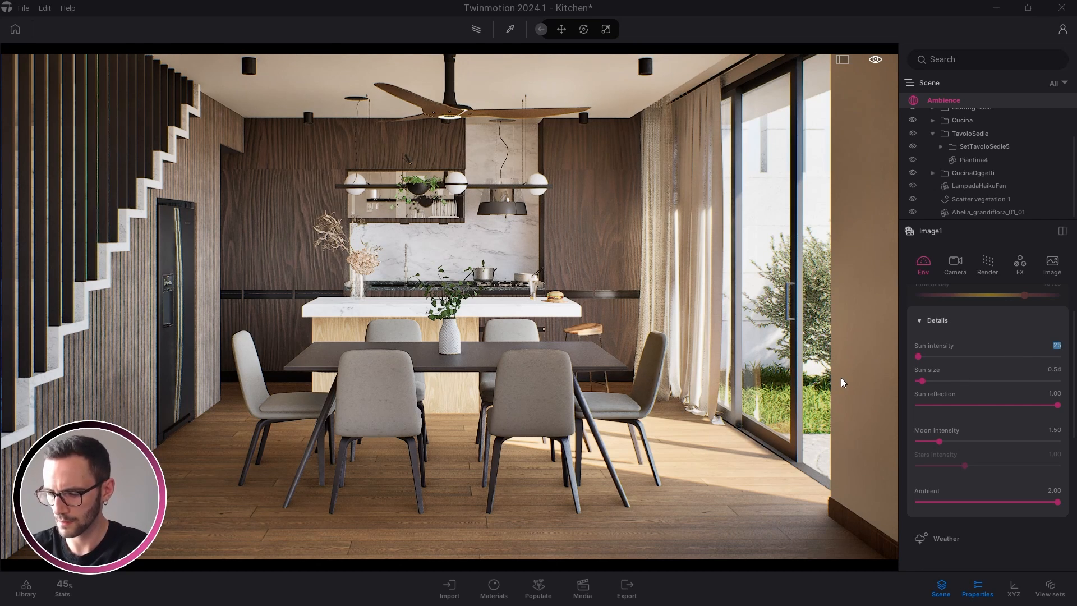
{"action": "type", "text": "10"}
{"action": "key", "text": "Return"}
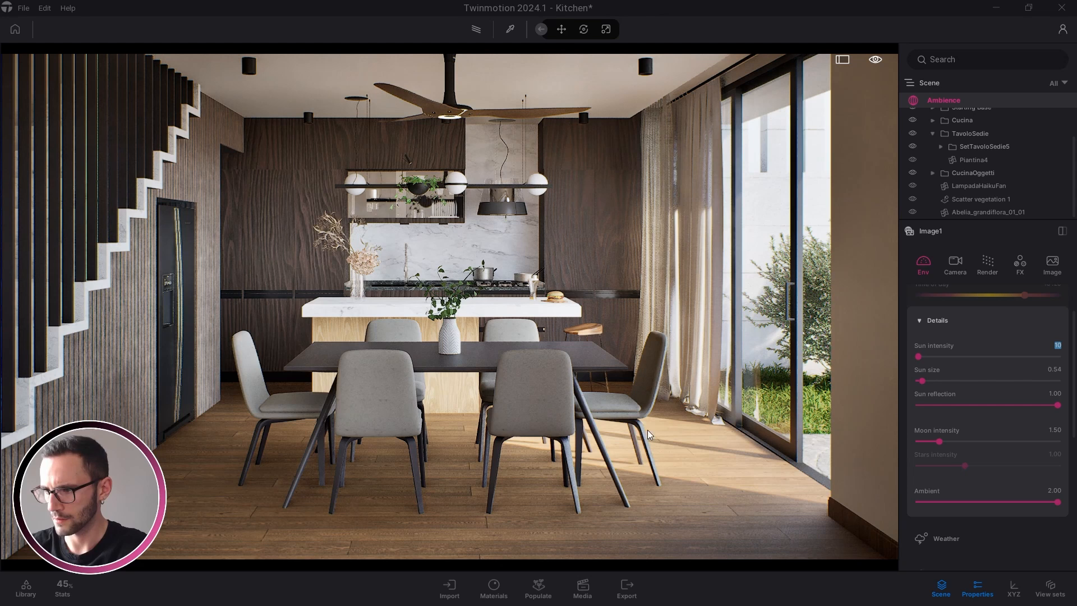
{"action": "key", "text": "ctrl+z"}
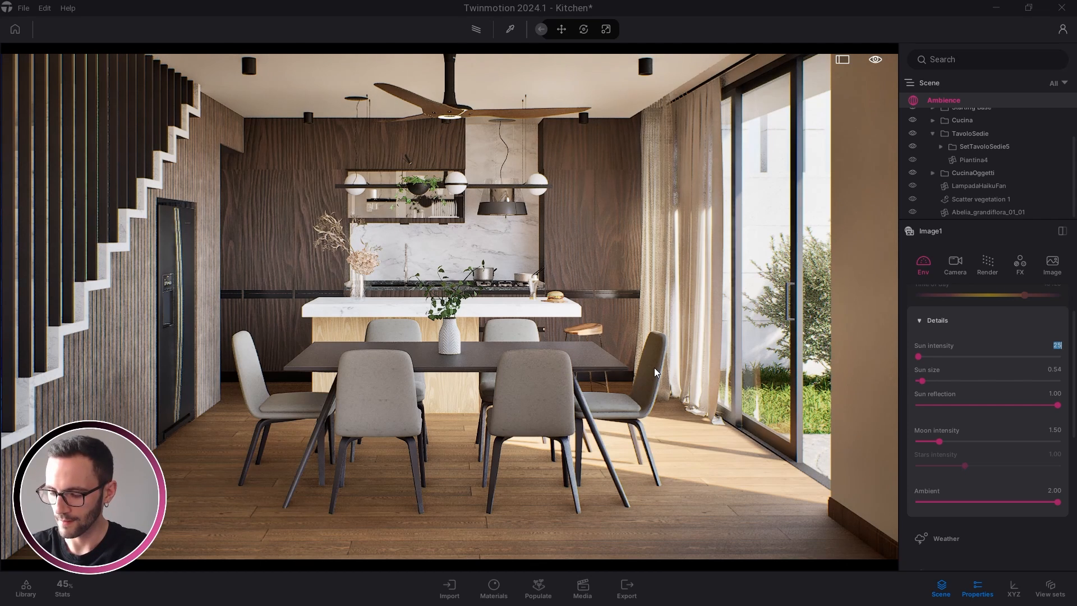
{"action": "key", "text": "ctrl+y"}
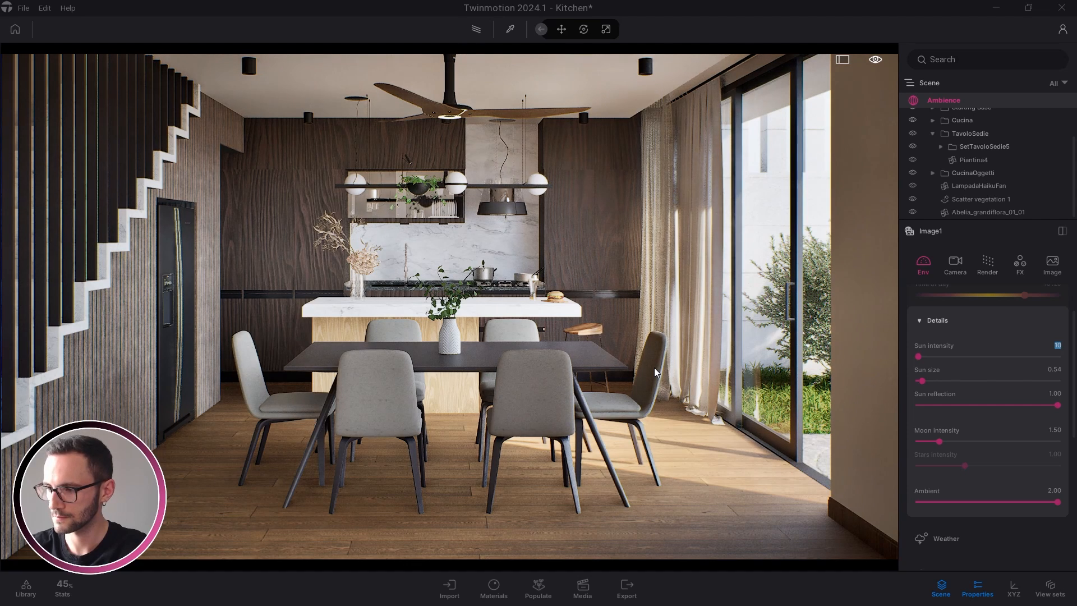
Test sun intensities of 5, 1 and 3, and set the sun intensity to 4.
{"action": "type", "text": "5"}
{"action": "key", "text": "Return"}
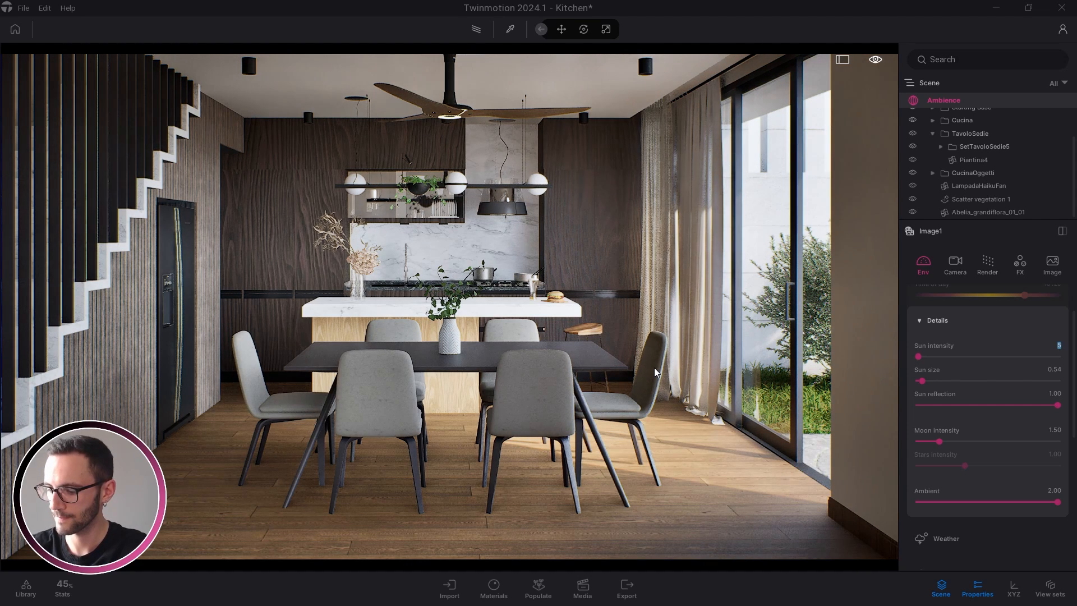
{"action": "type", "text": "1"}
{"action": "key", "text": "Return"}
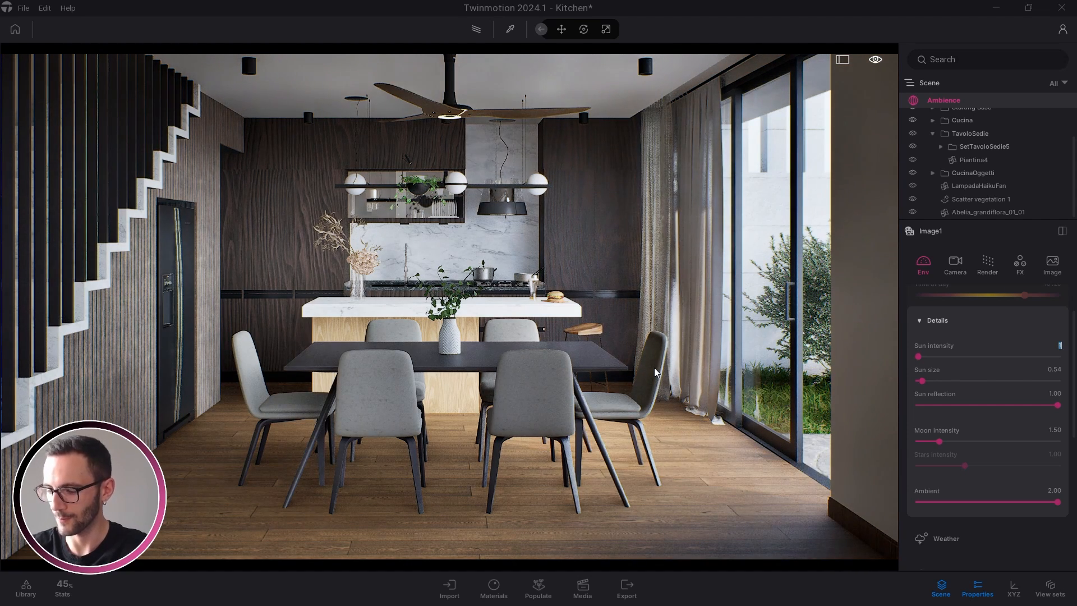
{"action": "type", "text": "3"}
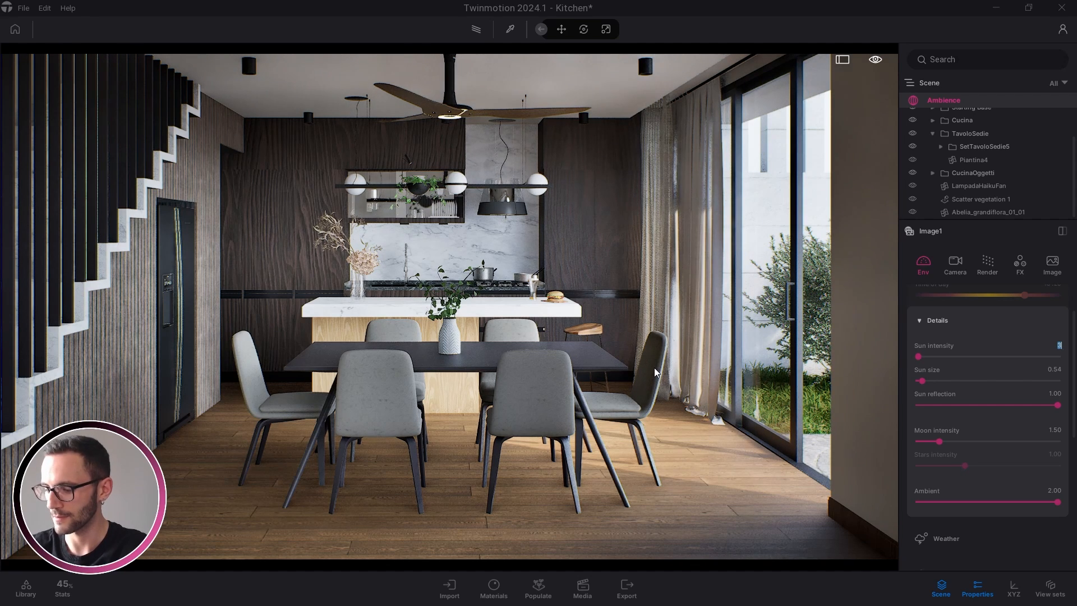
{"action": "type", "text": "4"}
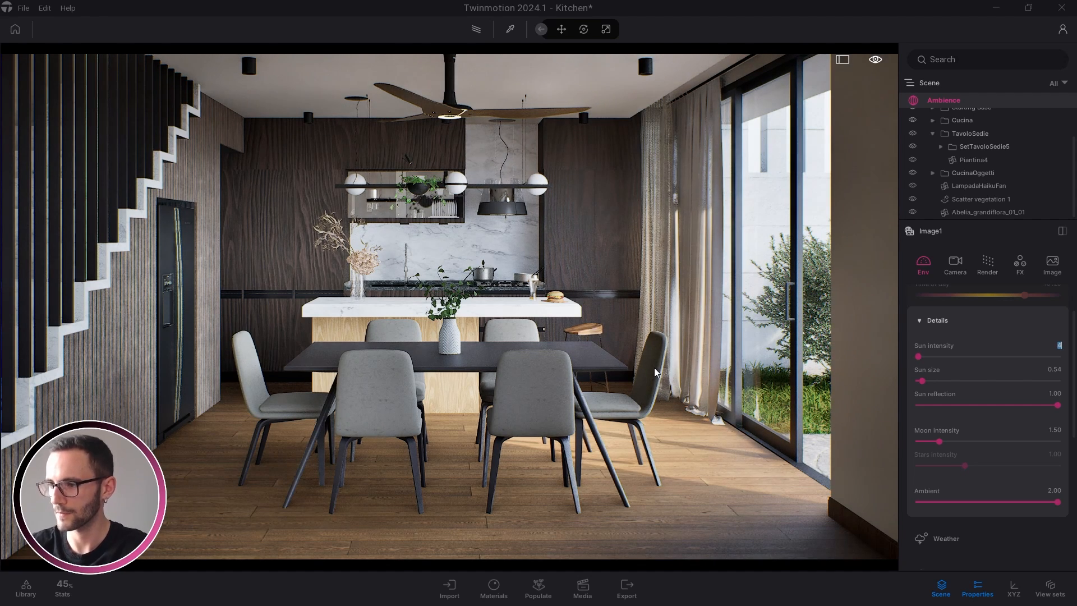
{"action": "left_click", "coordinate": [755, 383]}
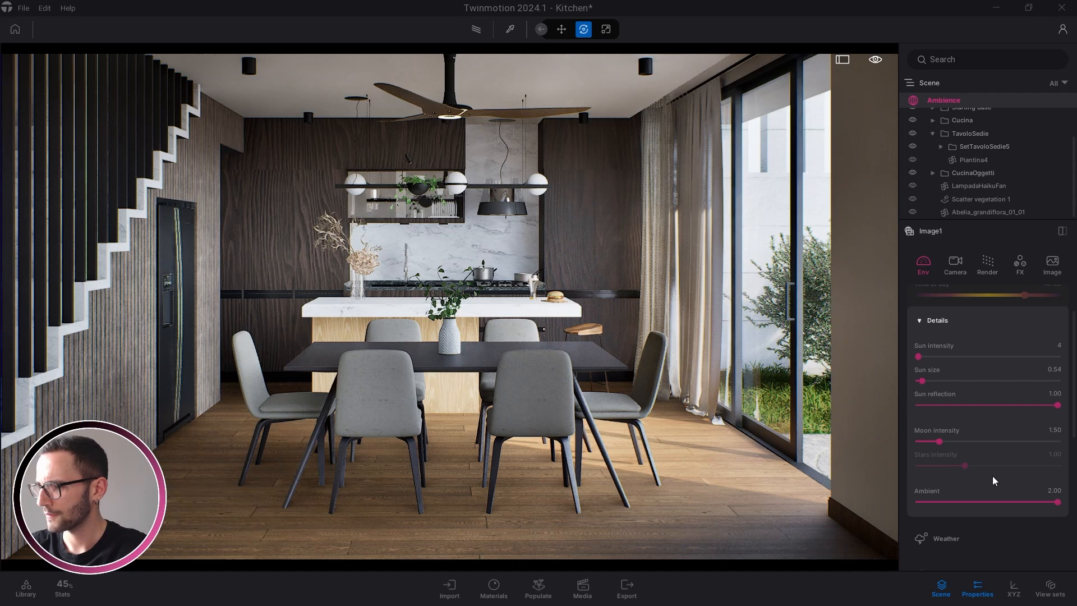
Collapse the natural lighting details and set the HDRI skydome intensity to 25.55.
{"action": "left_click", "coordinate": [944, 320]}
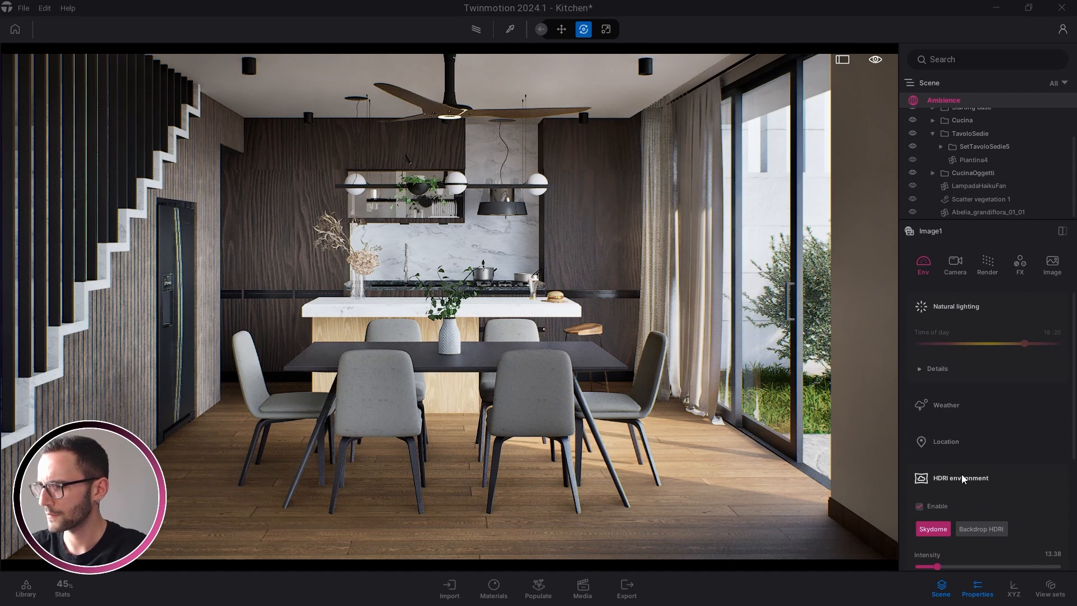
{"action": "scroll", "coordinate": [962, 473], "scroll_direction": "down", "scroll_amount": 2}
{"action": "left_click", "coordinate": [944, 485]}
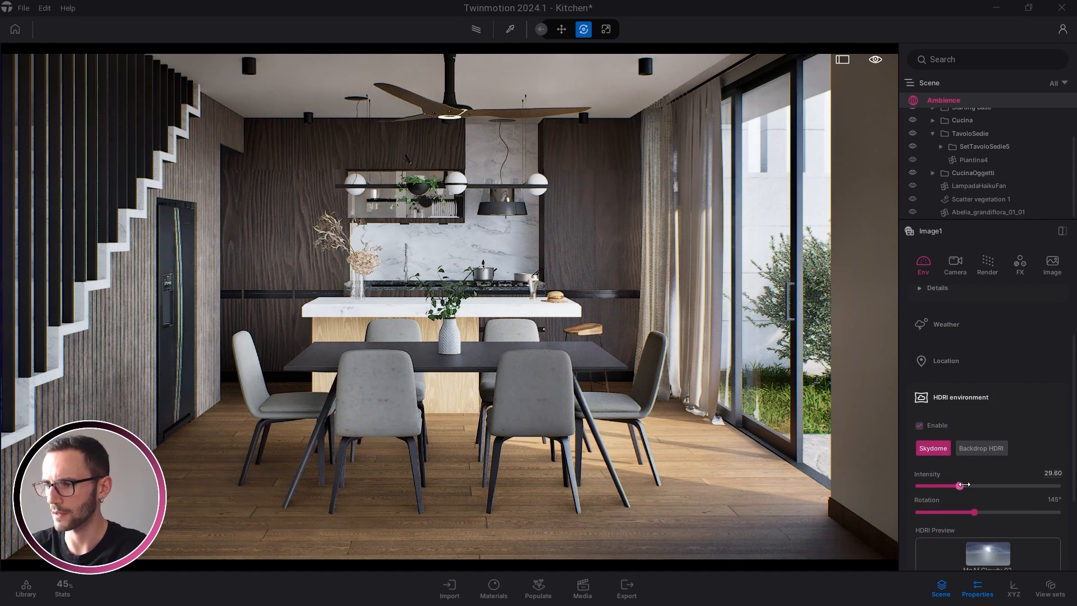
{"action": "left_click_drag", "start_coordinate": [944, 486], "coordinate": [953, 486]}
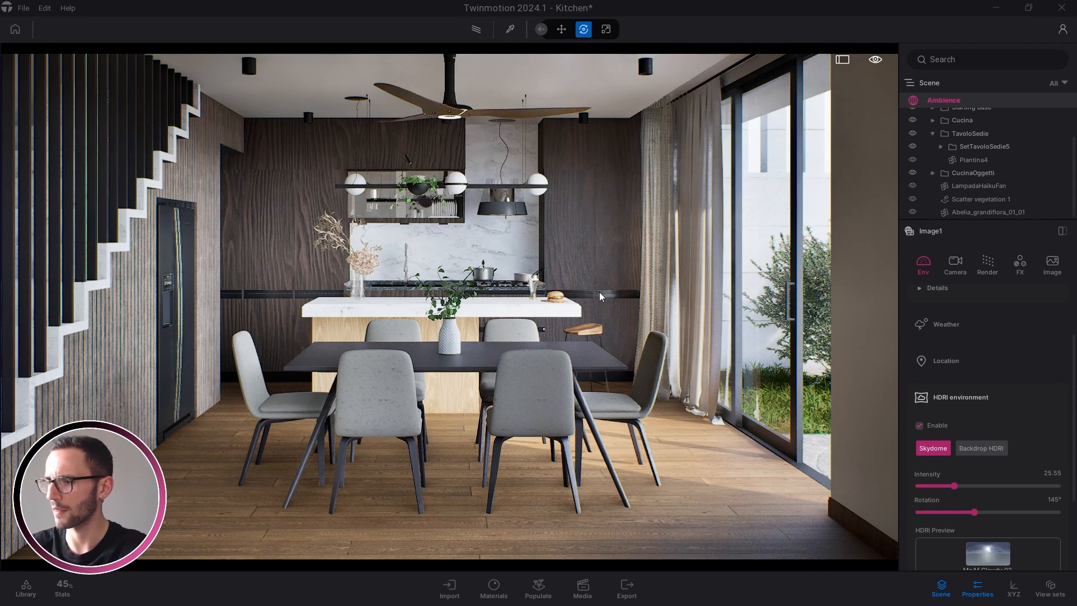
Pick the oak material LegnoRovere from the kitchen island's front and set its luminosity to 15%.
{"action": "left_click", "coordinate": [509, 29]}
{"action": "left_click", "coordinate": [344, 331]}
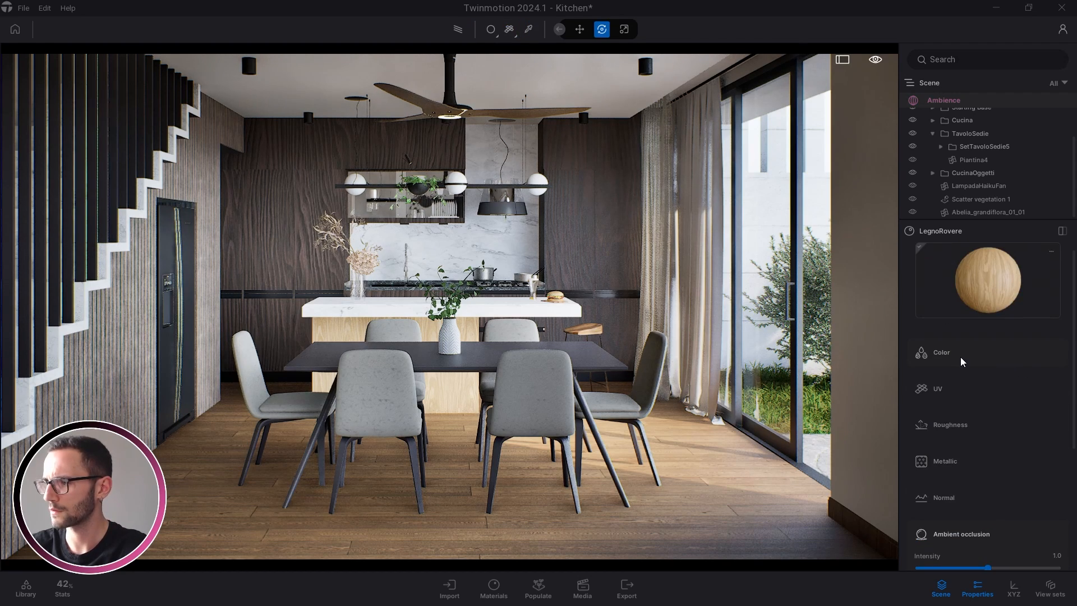
{"action": "left_click", "coordinate": [960, 357]}
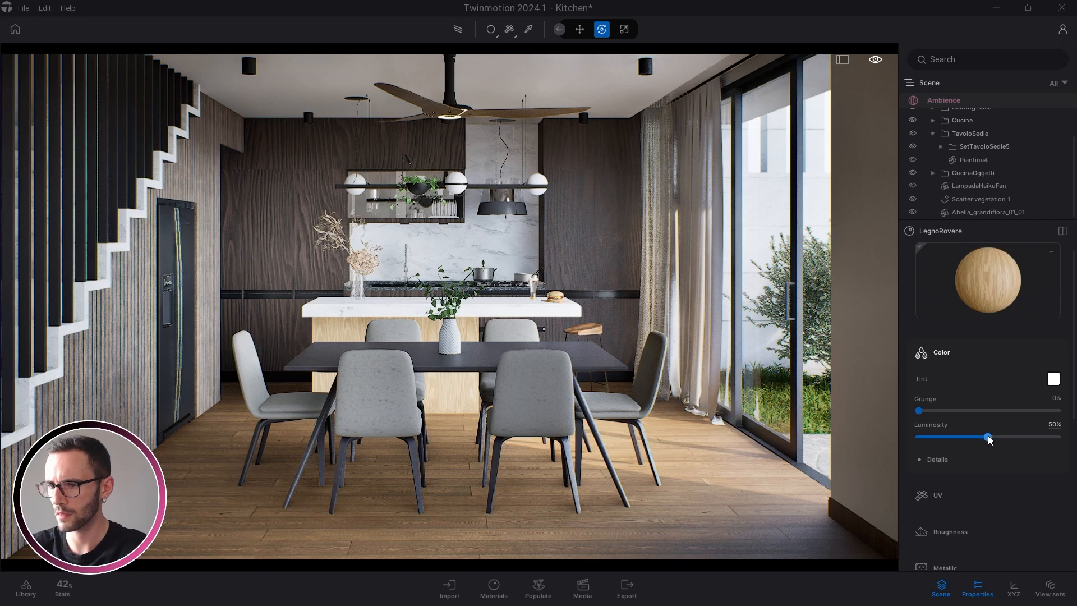
{"action": "left_click_drag", "start_coordinate": [988, 436], "coordinate": [940, 439]}
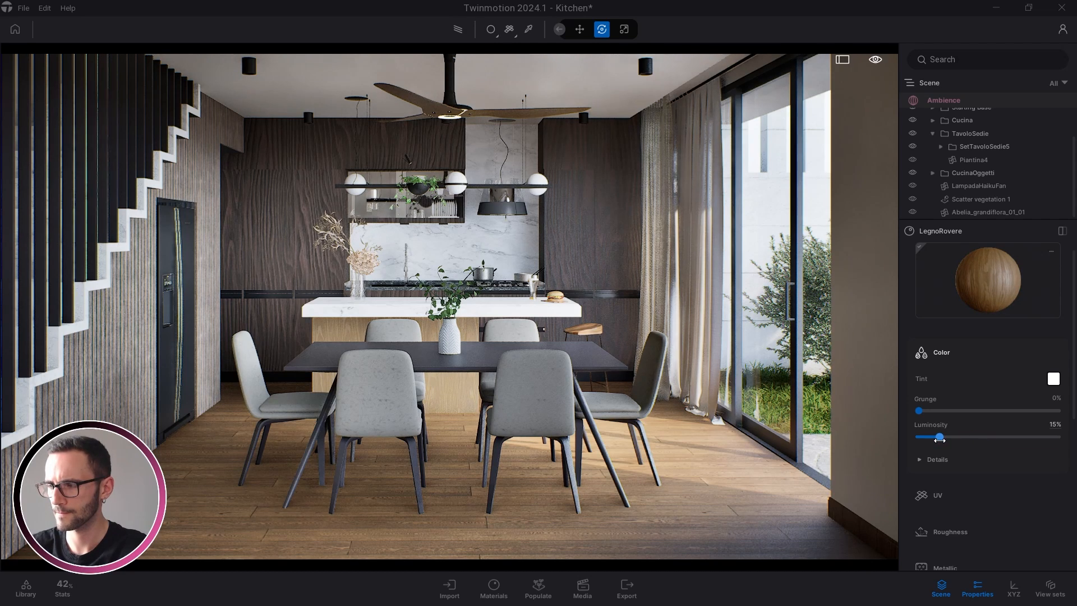
Return to the image's ambience settings and set the colour grading to 46% contrast and 57% saturation.
{"action": "left_click", "coordinate": [940, 100]}
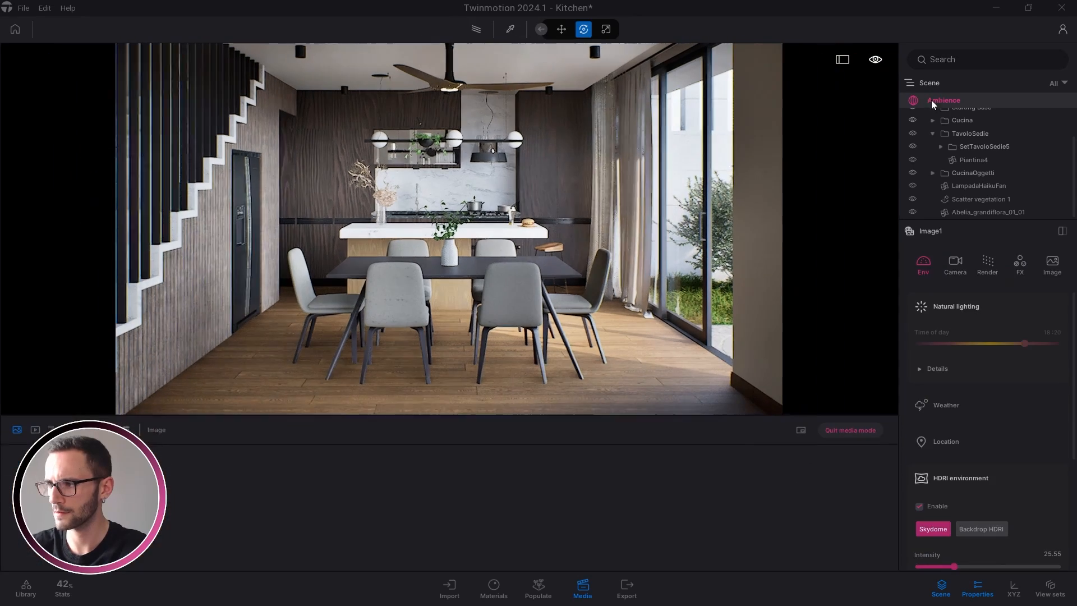
{"action": "left_click", "coordinate": [581, 587]}
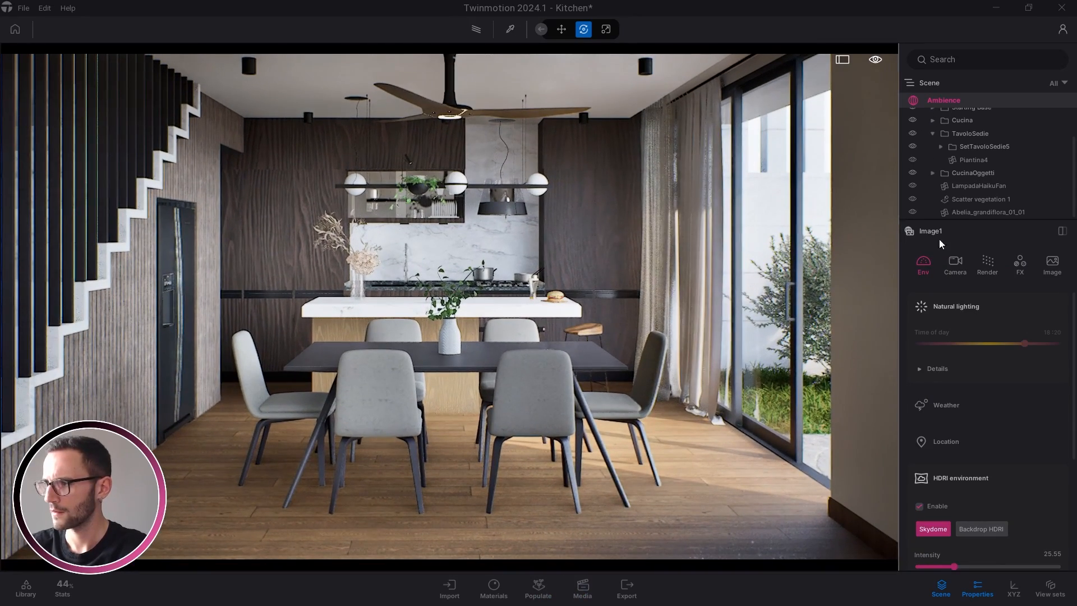
{"action": "left_click", "coordinate": [1017, 266]}
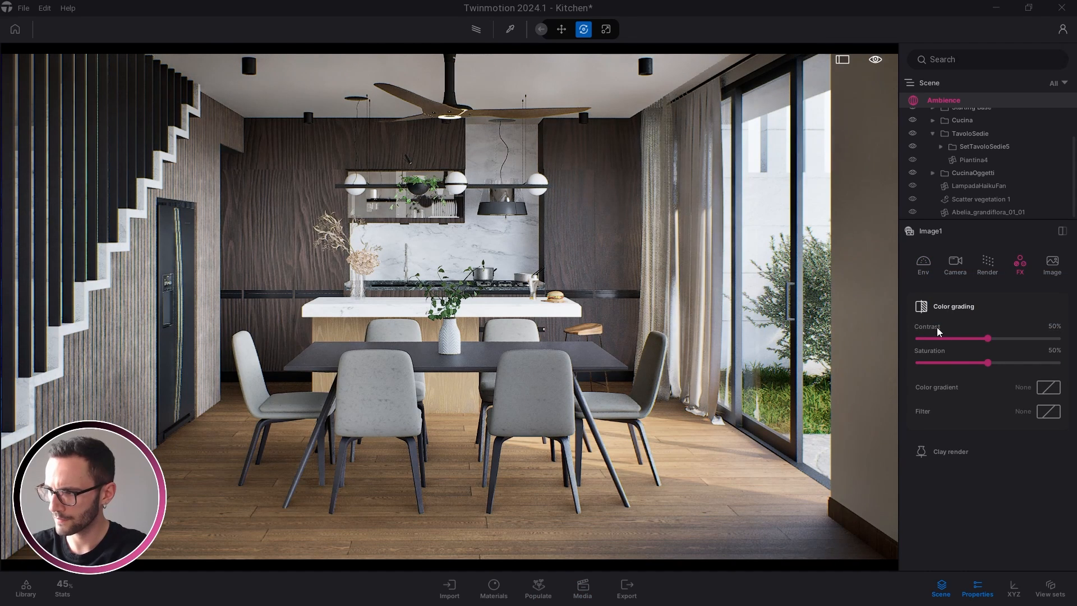
{"action": "left_click_drag", "start_coordinate": [988, 339], "coordinate": [976, 339]}
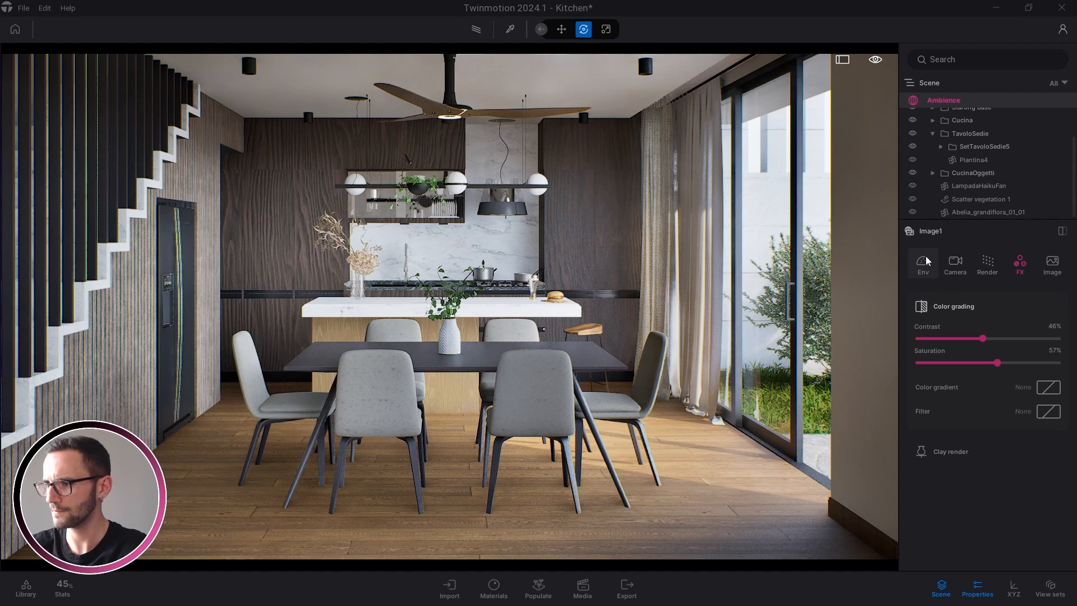
{"action": "left_click", "coordinate": [926, 272]}
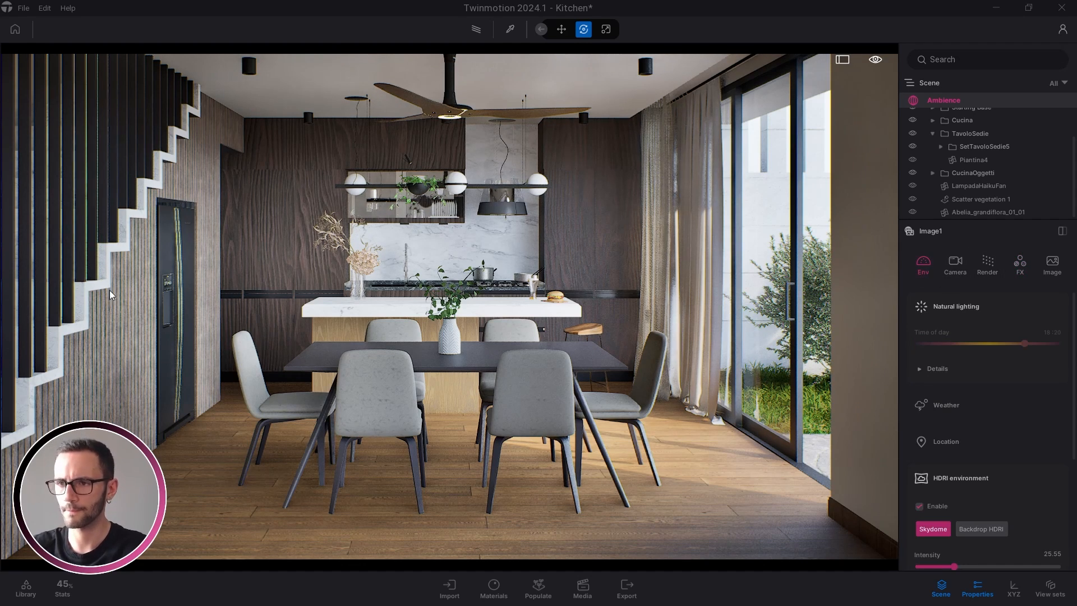
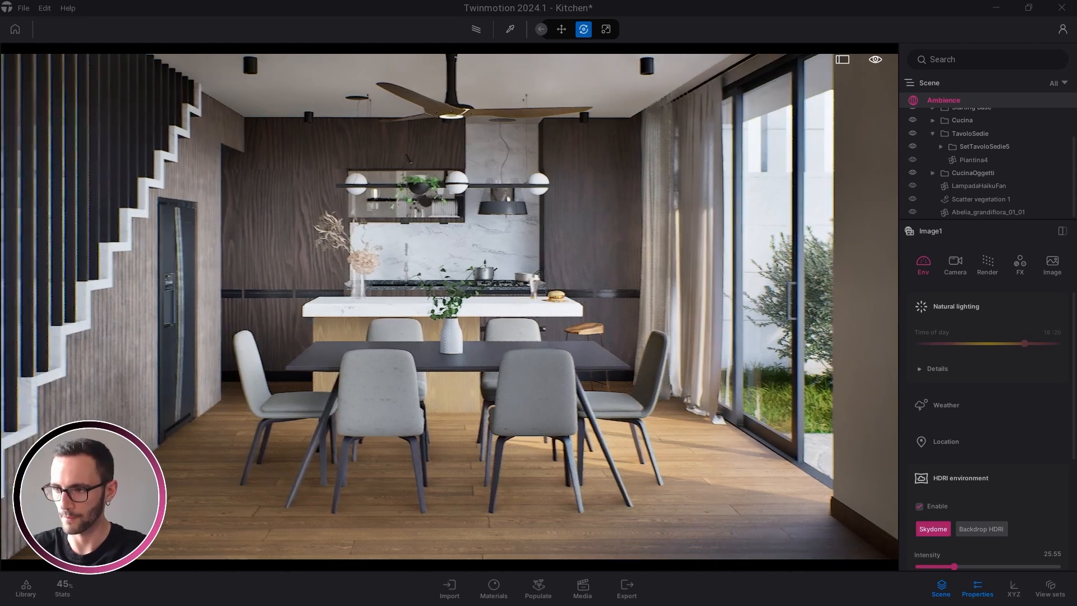
Examine the daylight in the kitchen from several viewpoints around the dining table, staircase and window.
{"action": "middle_click_drag", "start_coordinate": [476, 347], "coordinate": [511, 326]}
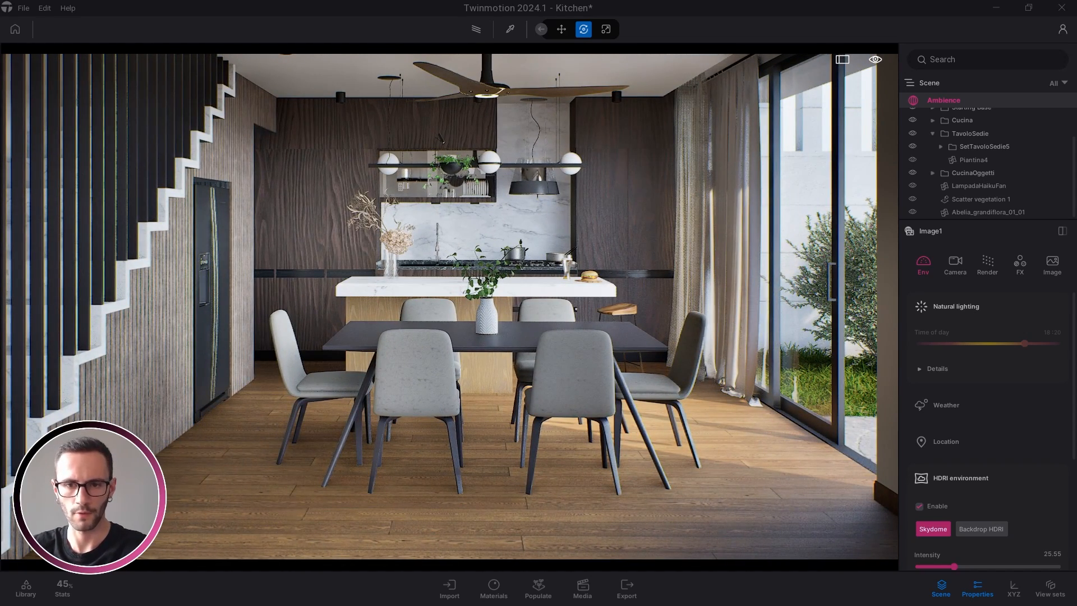
{"action": "scroll", "coordinate": [559, 253], "scroll_direction": "up", "scroll_amount": 5}
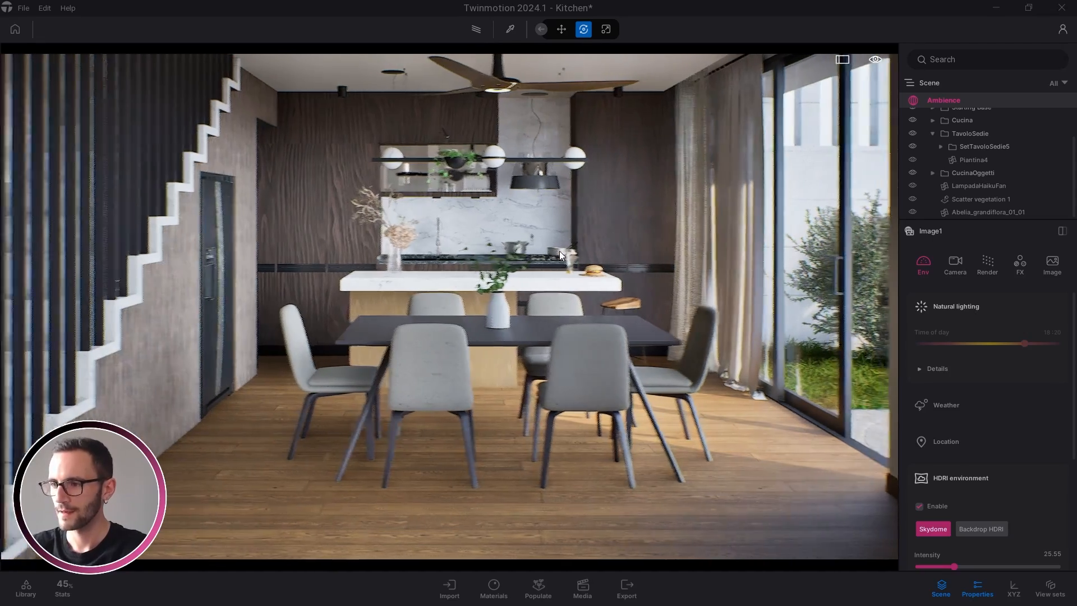
{"action": "scroll", "coordinate": [557, 247], "scroll_direction": "down", "scroll_amount": 5}
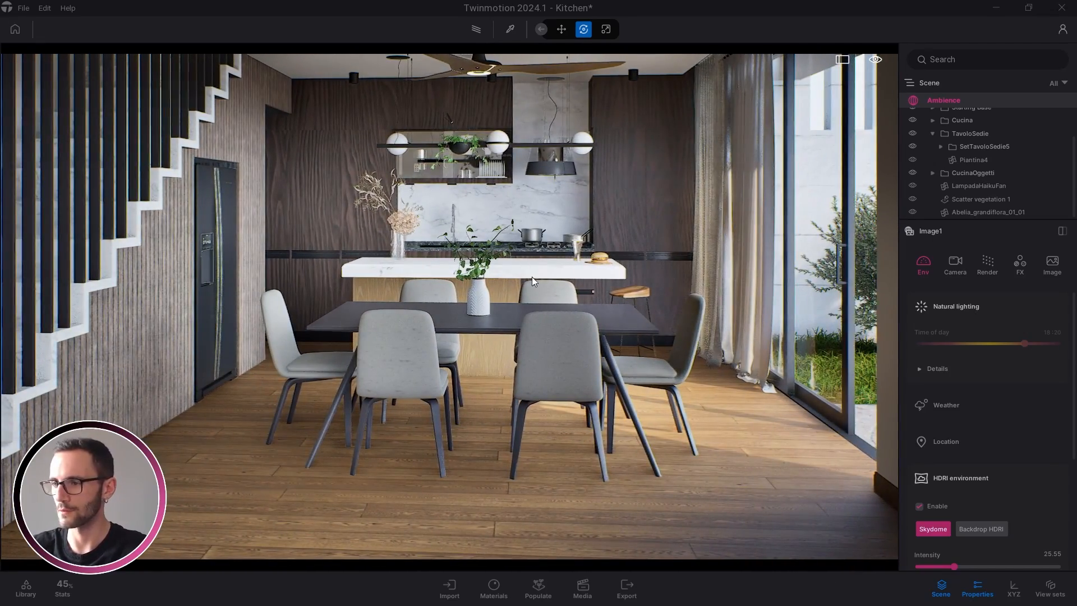
{"action": "scroll", "coordinate": [532, 277], "scroll_direction": "down", "scroll_amount": 5}
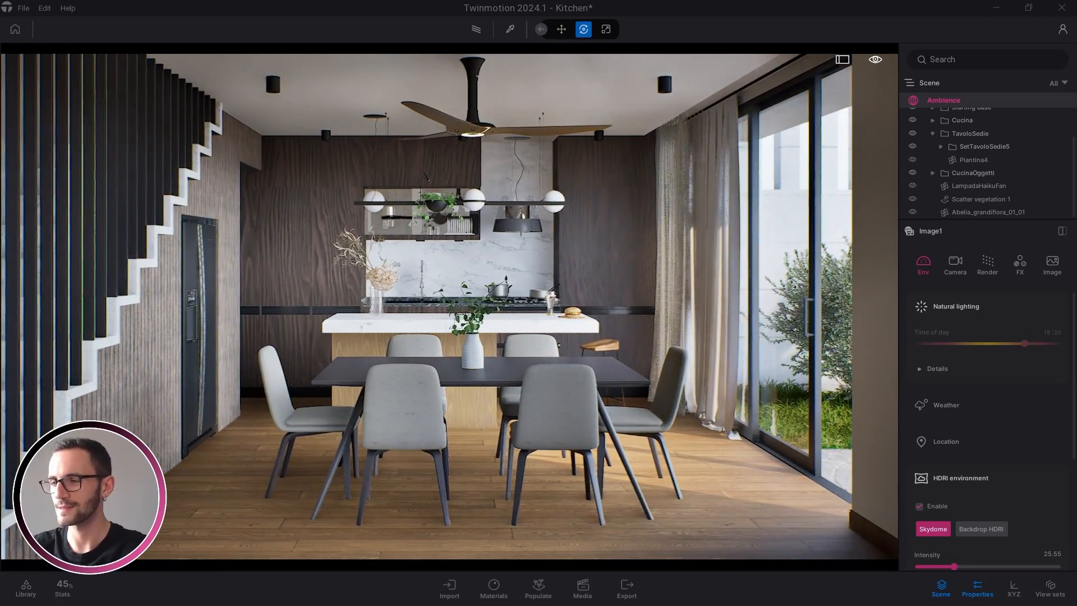
{"action": "scroll", "coordinate": [518, 277], "scroll_direction": "up", "scroll_amount": 4}
{"action": "key", "text": "q"}
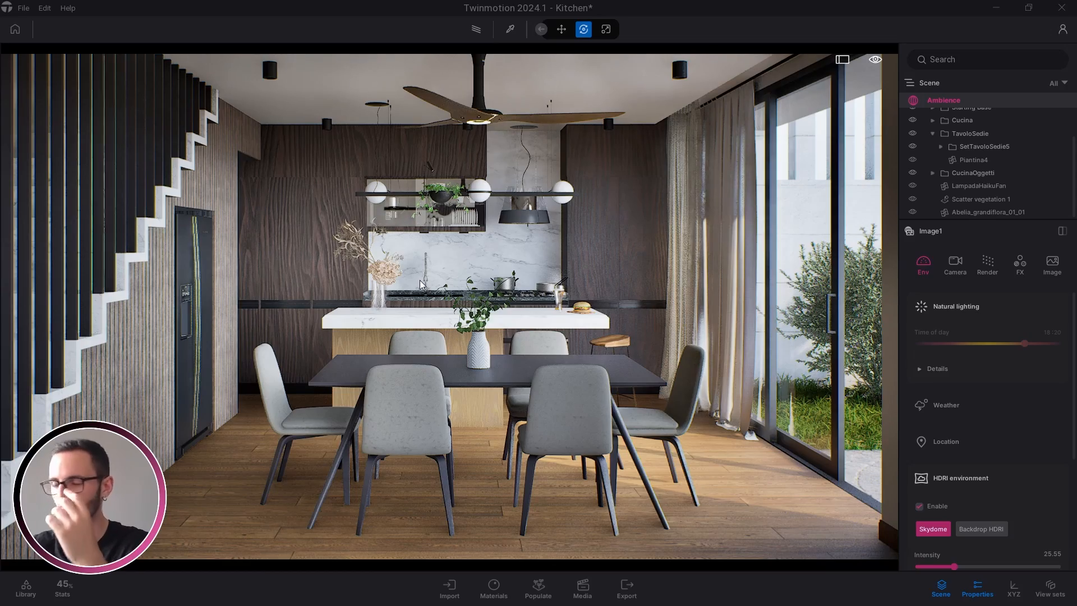
{"action": "key", "text": "a"}
{"action": "right_click_drag", "start_coordinate": [420, 285], "coordinate": [433, 280]}
{"action": "scroll", "coordinate": [470, 287], "scroll_direction": "down", "scroll_amount": 3}
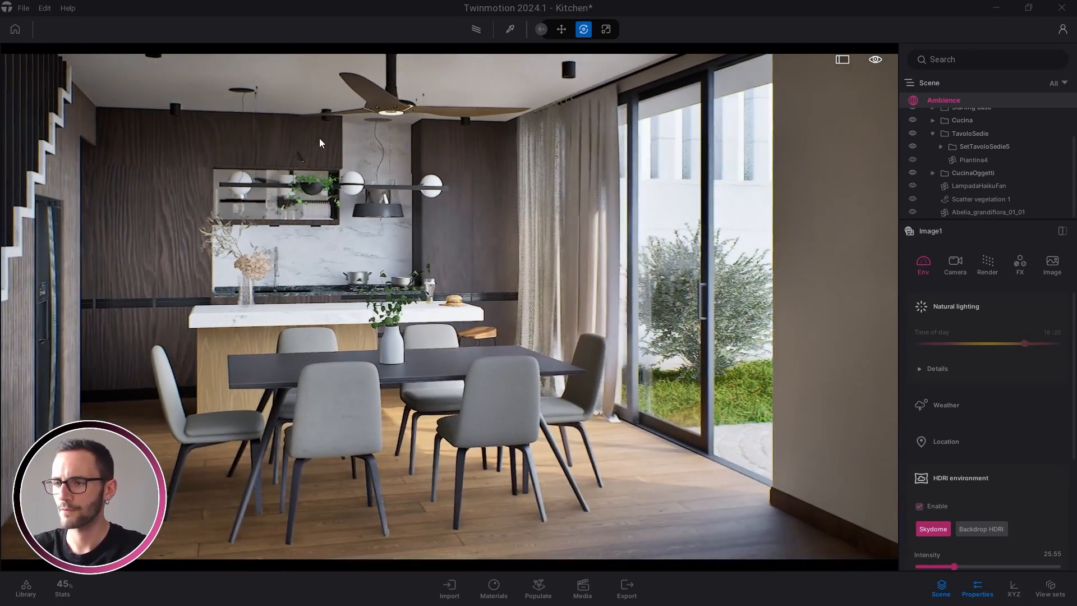
{"action": "right_click_drag", "start_coordinate": [462, 244], "coordinate": [460, 228]}
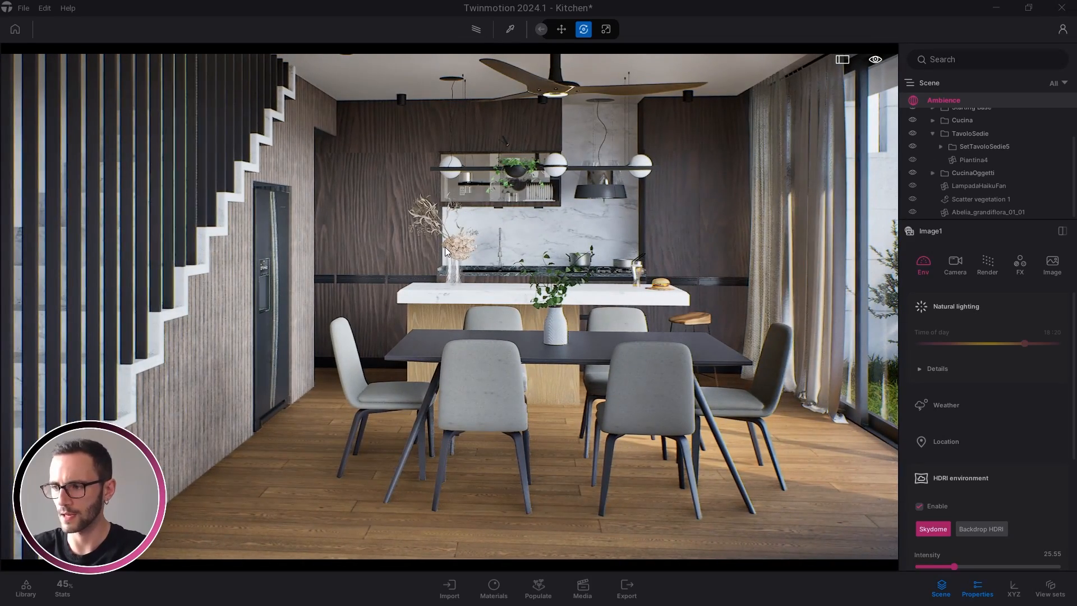
Quit media mode and open the asset library at its top level.
{"action": "left_click", "coordinate": [582, 588]}
{"action": "left_click", "coordinate": [853, 430]}
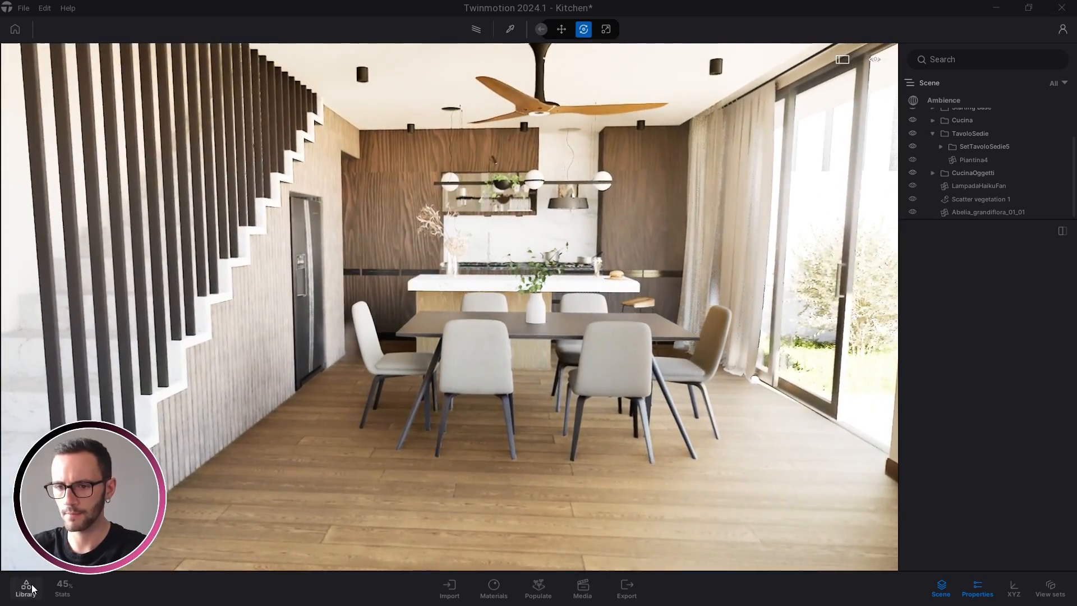
{"action": "left_click", "coordinate": [27, 588]}
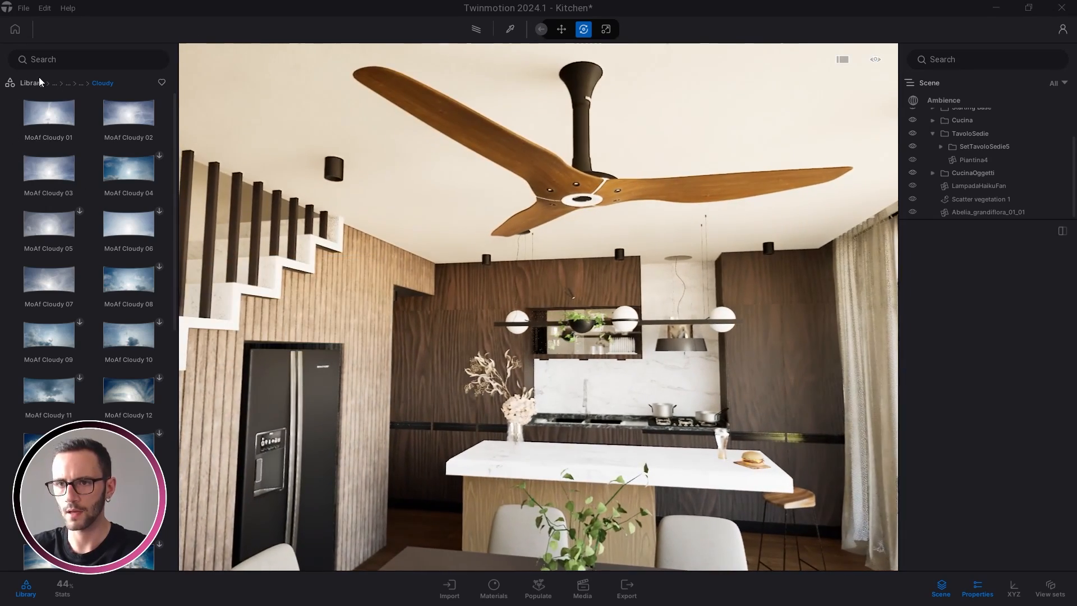
{"action": "left_click", "coordinate": [32, 83]}
Collapse the TavoloSedie folder and add a new container named Lights to the scene graph.
{"action": "left_click", "coordinate": [932, 133]}
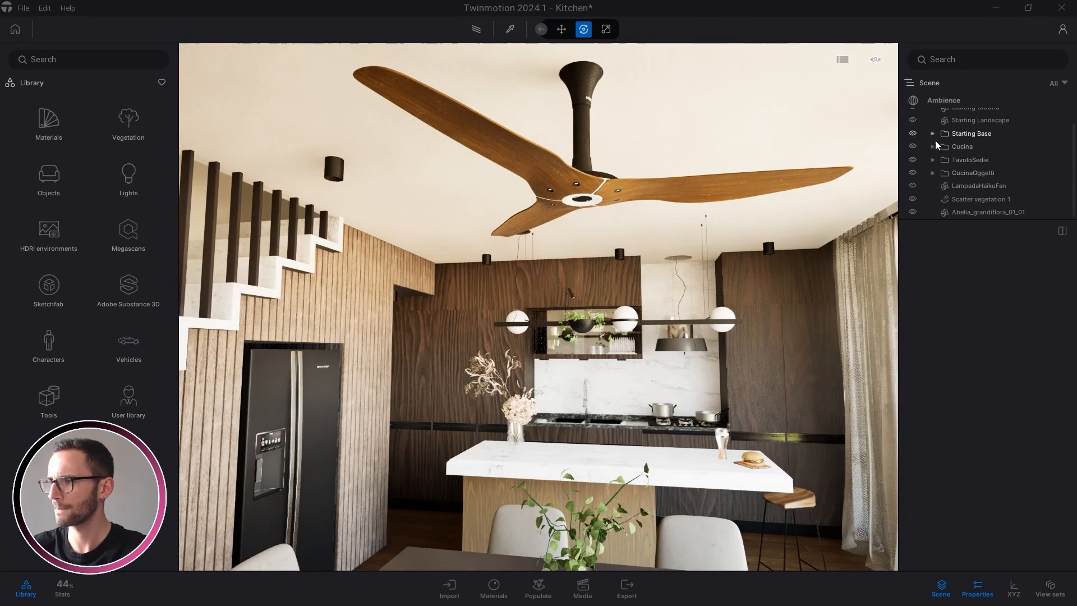
{"action": "left_click", "coordinate": [978, 587]}
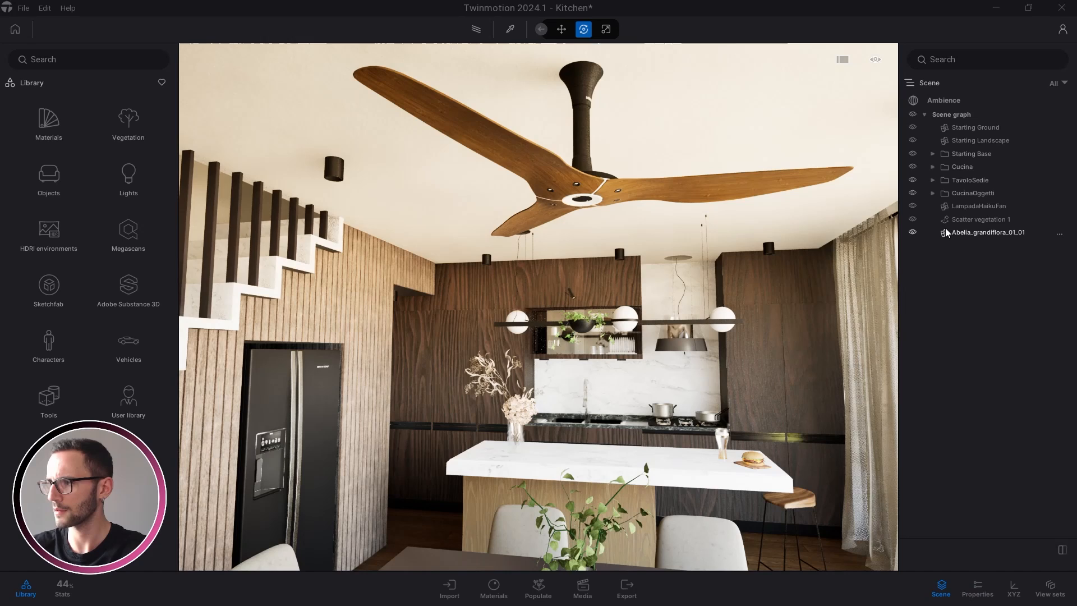
{"action": "right_click", "coordinate": [945, 114]}
{"action": "left_click", "coordinate": [941, 125]}
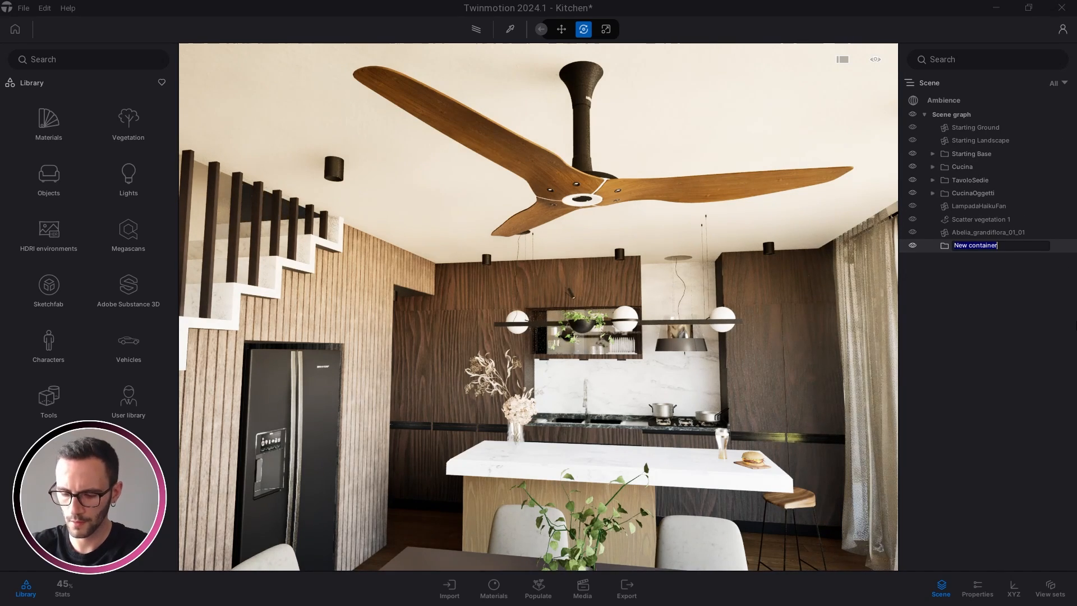
{"action": "type", "text": "Lights"}
{"action": "key", "text": "Return"}
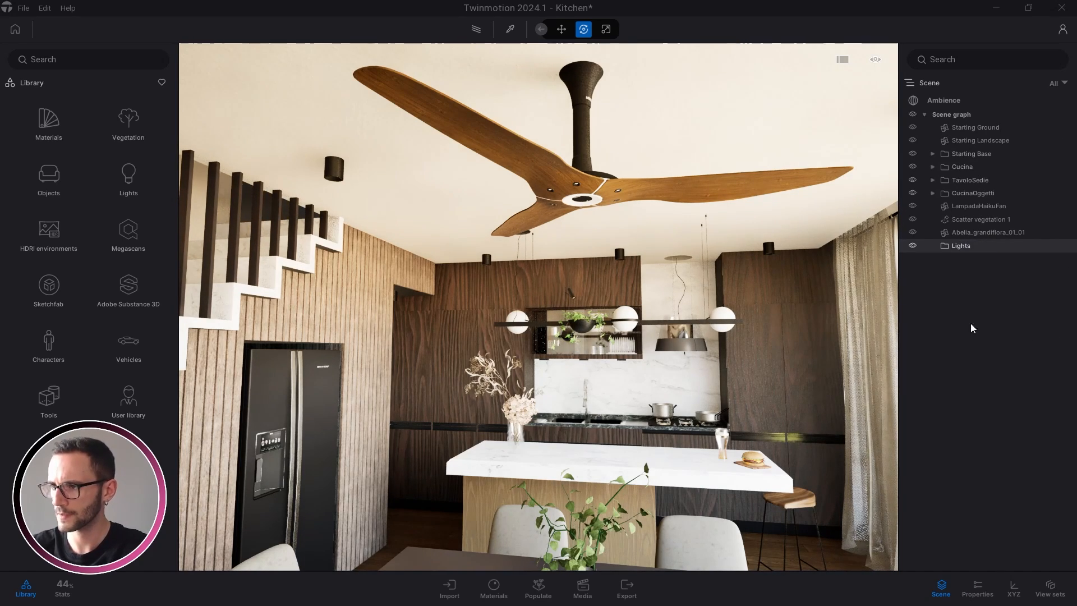
Pick the material at the ceiling fan's lamp and examine its ambient occlusion and emissive settings.
{"action": "scroll", "coordinate": [679, 100], "scroll_direction": "up", "scroll_amount": 2}
{"action": "left_click", "coordinate": [509, 28]}
{"action": "right_click_drag", "start_coordinate": [538, 224], "coordinate": [548, 150]}
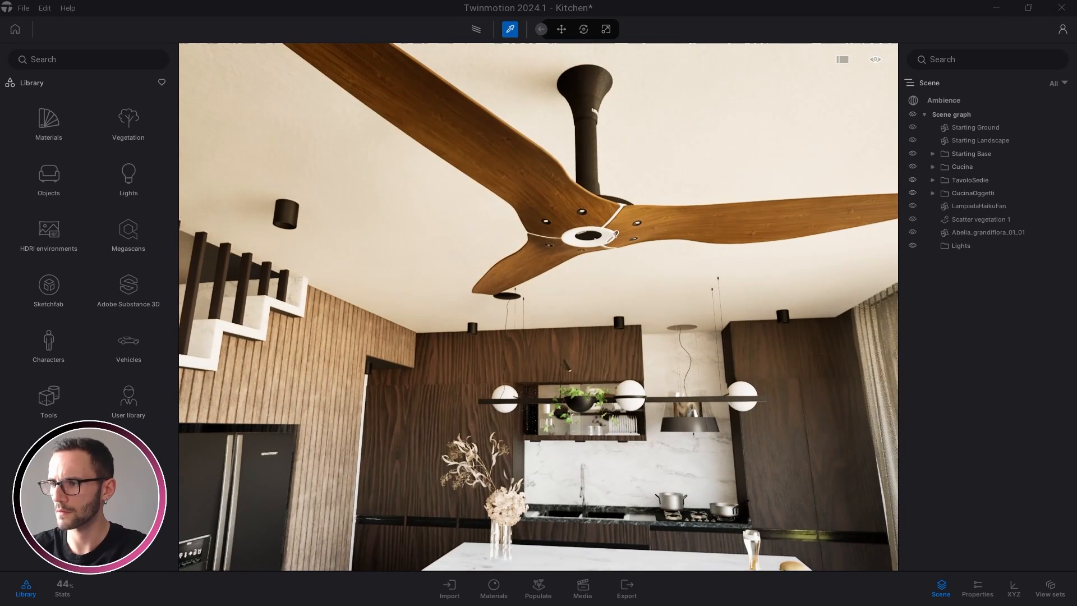
{"action": "left_click", "coordinate": [588, 236]}
{"action": "scroll", "coordinate": [1008, 370], "scroll_direction": "down", "scroll_amount": 3}
{"action": "scroll", "coordinate": [1007, 370], "scroll_direction": "down", "scroll_amount": 3}
{"action": "left_click", "coordinate": [1003, 373]}
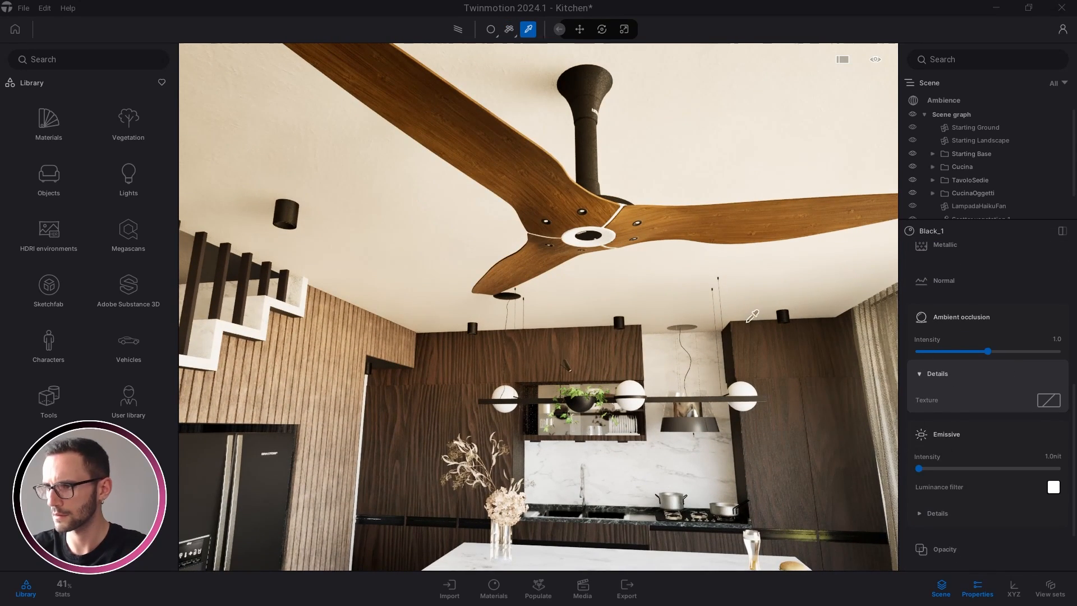
{"action": "left_click", "coordinate": [958, 434]}
{"action": "left_click", "coordinate": [961, 317]}
{"action": "scroll", "coordinate": [788, 298], "scroll_direction": "up", "scroll_amount": 2}
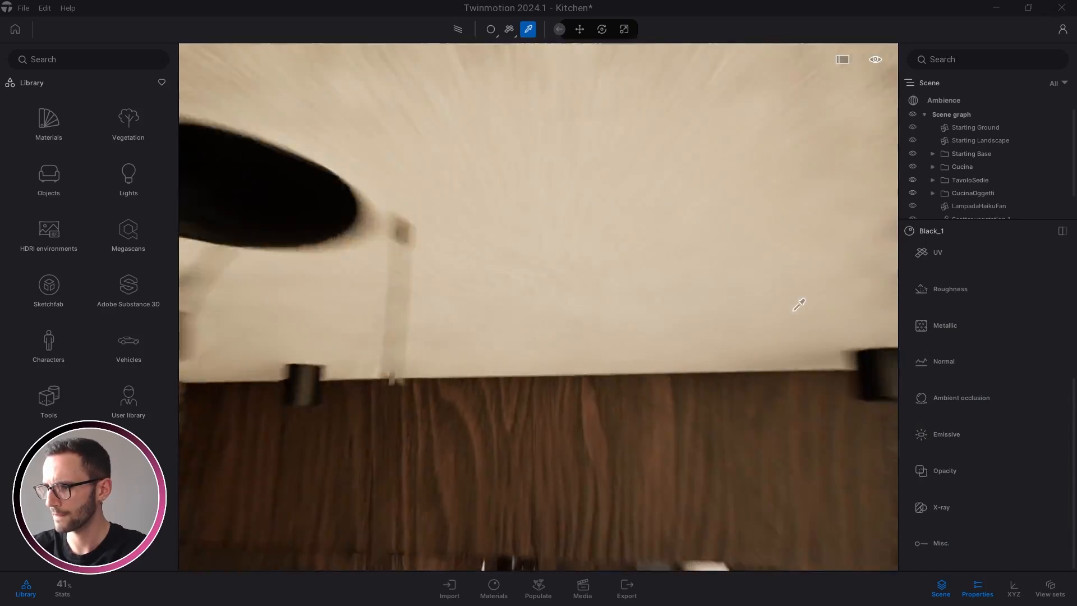
{"action": "scroll", "coordinate": [787, 298], "scroll_direction": "down", "scroll_amount": 3}
{"action": "scroll", "coordinate": [938, 379], "scroll_direction": "up", "scroll_amount": 5}
{"action": "left_click", "coordinate": [949, 355]}
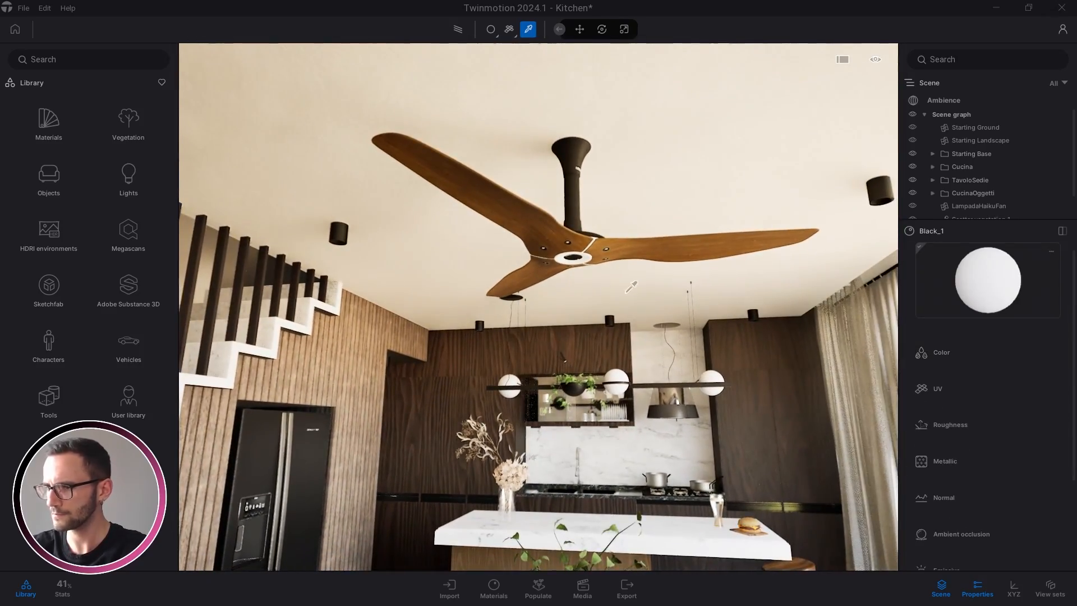
Place a spot light from the library at the opening of the black cylindrical ceiling lamp beside the staircase.
{"action": "left_click_drag", "start_coordinate": [639, 249], "coordinate": [472, 203]}
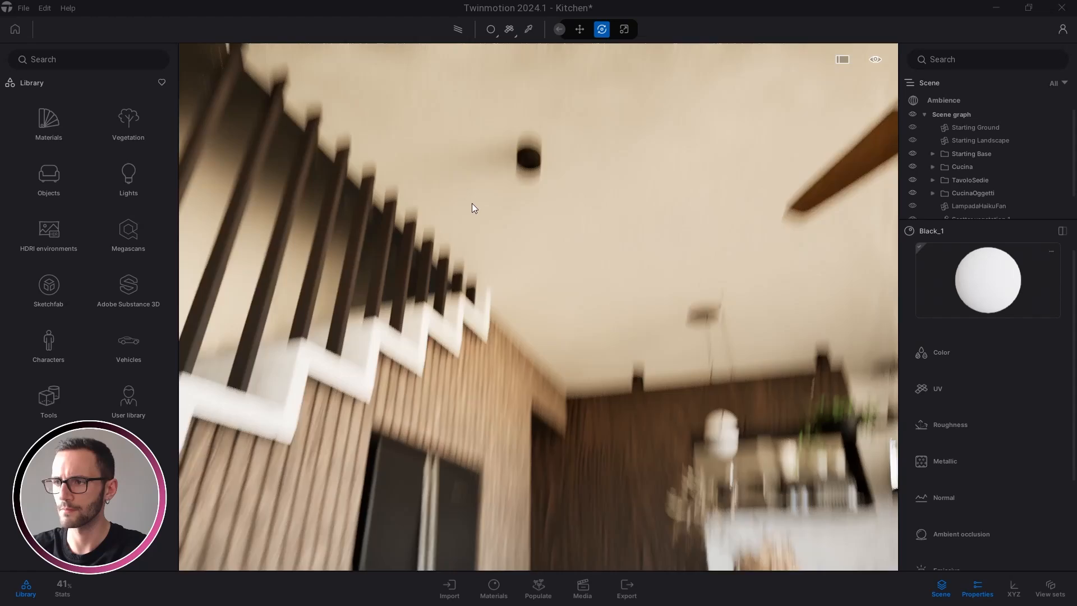
{"action": "scroll", "coordinate": [473, 203], "scroll_direction": "up", "scroll_amount": 3}
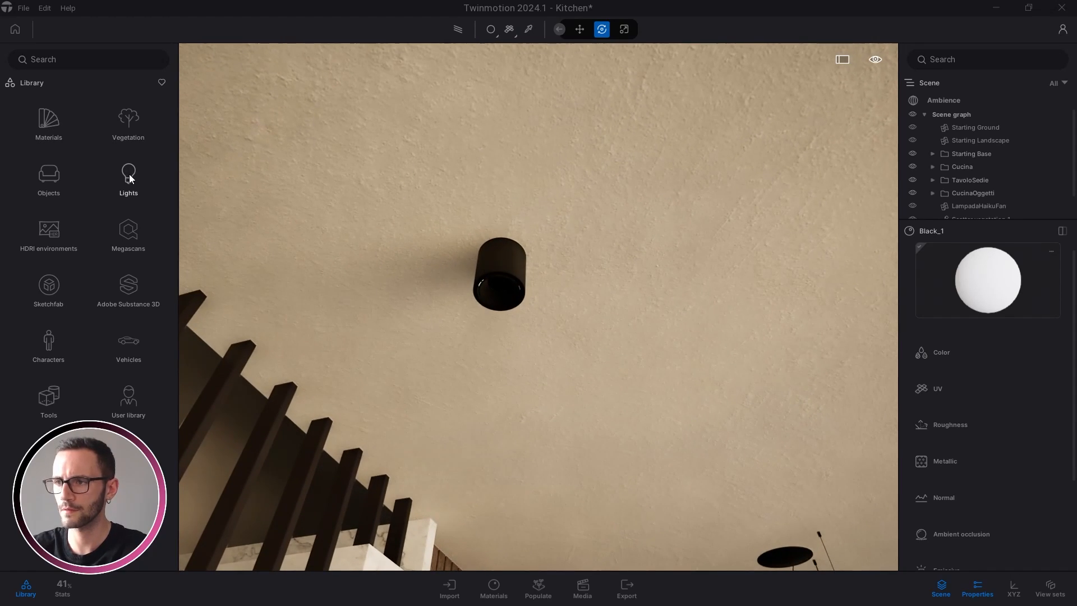
{"action": "left_click", "coordinate": [133, 193]}
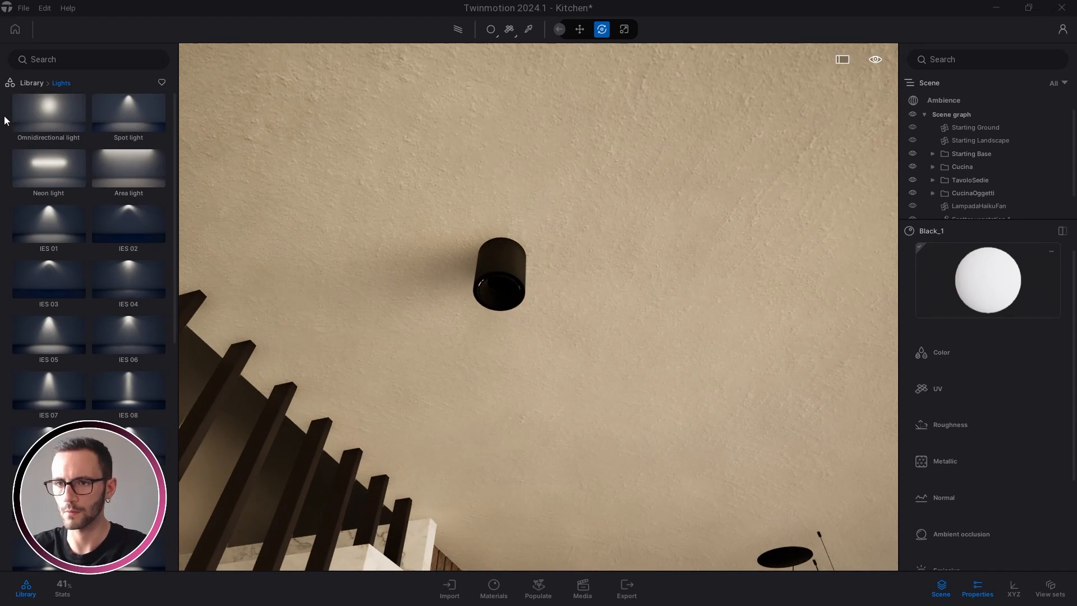
{"action": "left_click_drag", "start_coordinate": [128, 117], "coordinate": [499, 291]}
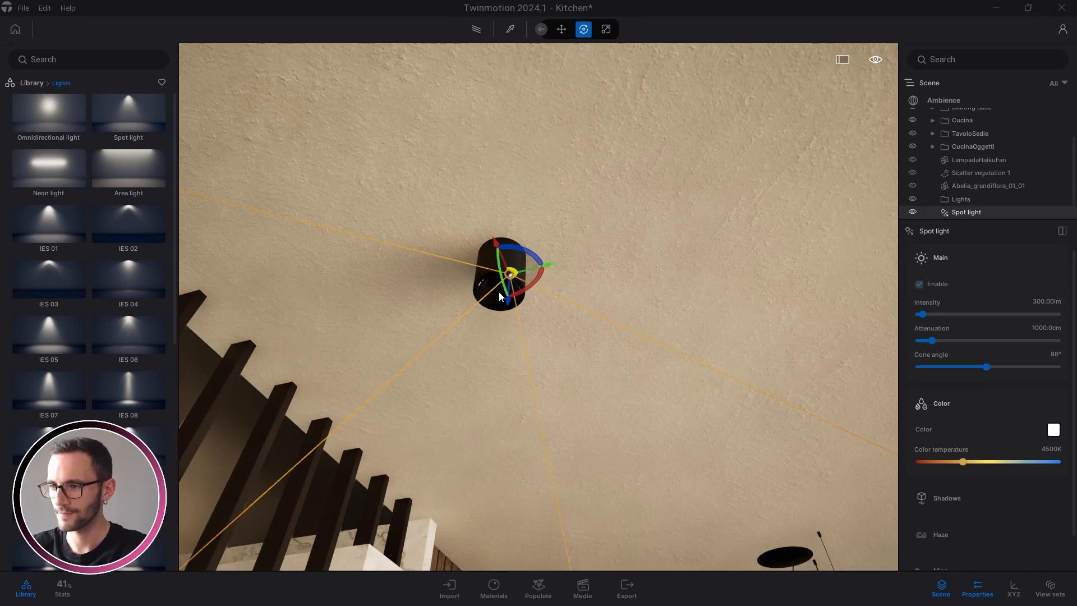
{"action": "right_click_drag", "start_coordinate": [520, 284], "coordinate": [647, 226]}
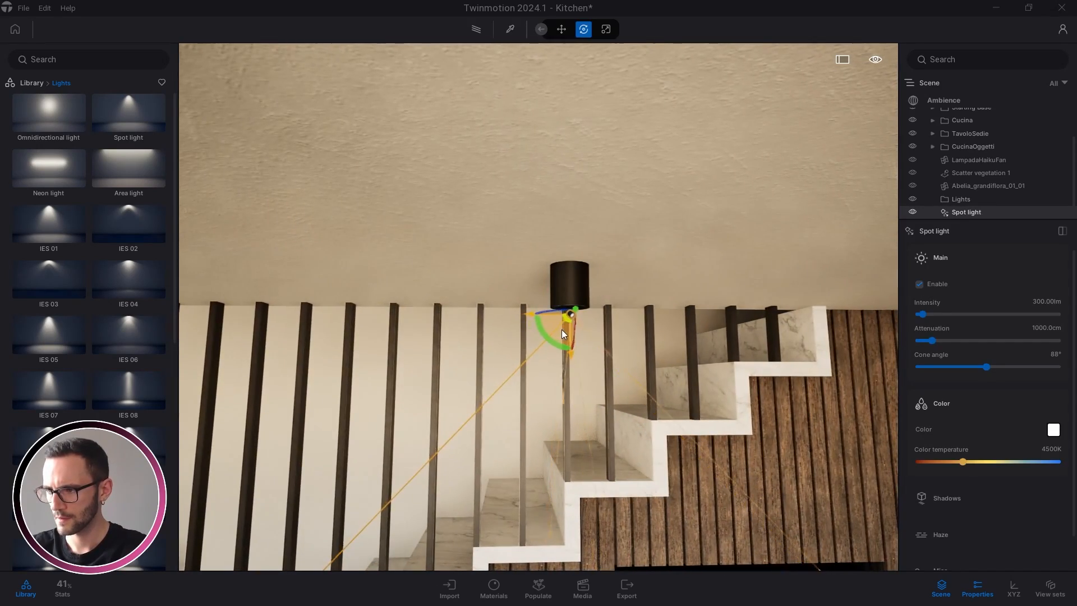
{"action": "scroll", "coordinate": [561, 328], "scroll_direction": "up", "scroll_amount": 5}
{"action": "right_click_drag", "start_coordinate": [557, 300], "coordinate": [538, 268]}
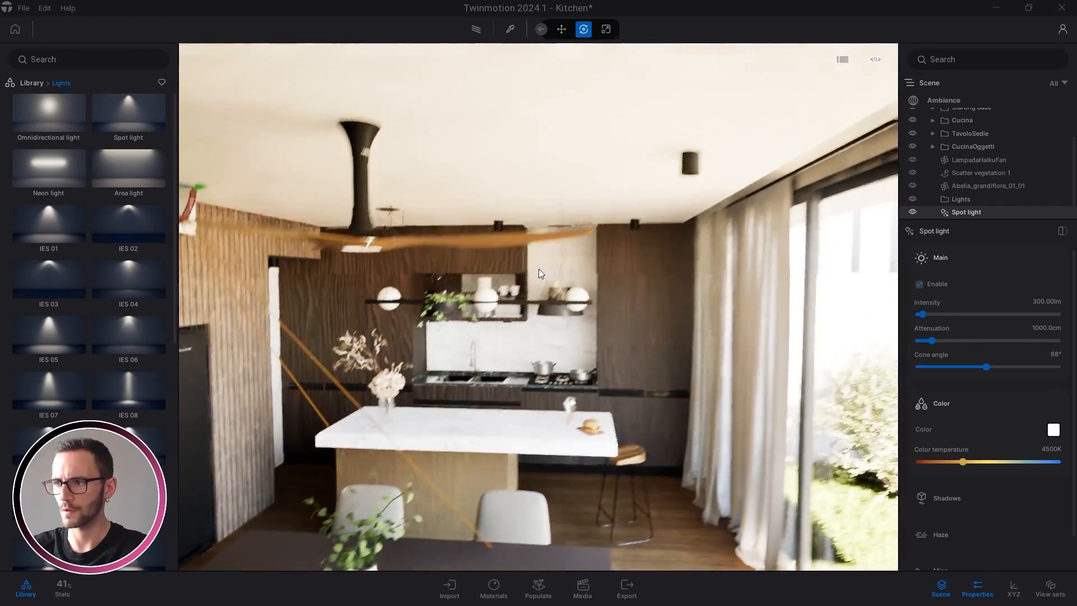
Copy the spot light as an instance to the black cylindrical ceiling lamp beside the sliding window.
{"action": "left_click_drag", "start_coordinate": [263, 227], "coordinate": [684, 271], "text": "shift"}
{"action": "left_click", "coordinate": [492, 373]}
{"action": "mouse_move", "coordinate": [492, 374]}
{"action": "right_mouse_down"}
{"action": "mouse_move", "coordinate": [533, 364]}
{"action": "mouse_move", "coordinate": [494, 365]}
{"action": "right_mouse_up"}
Move both spot lights into the Lights container in the scene graph.
{"action": "left_click", "coordinate": [954, 200], "text": "ctrl"}
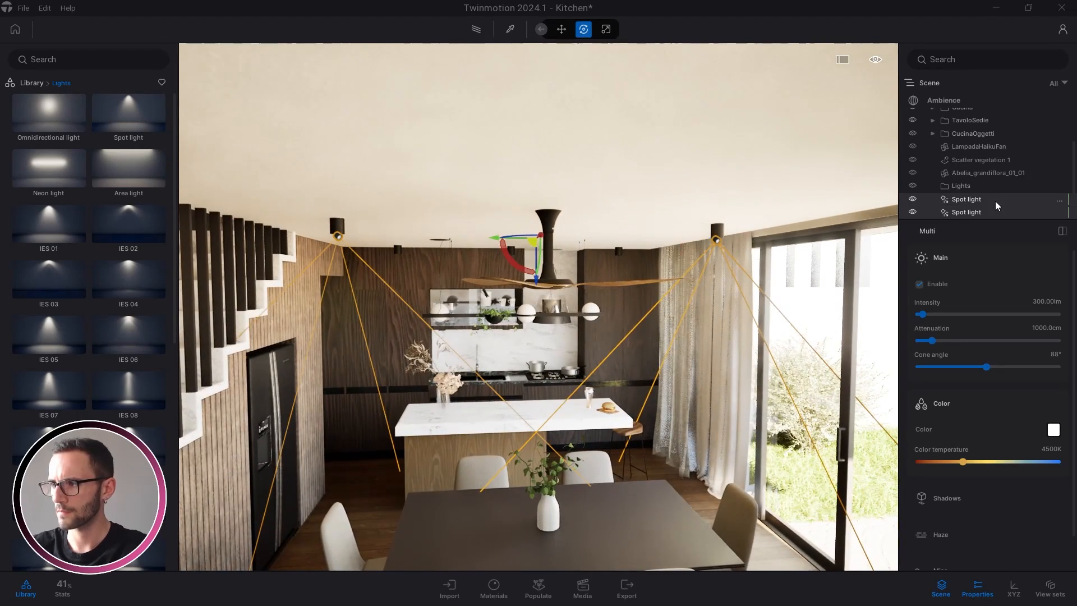
{"action": "right_click", "coordinate": [966, 186]}
{"action": "left_click", "coordinate": [957, 230]}
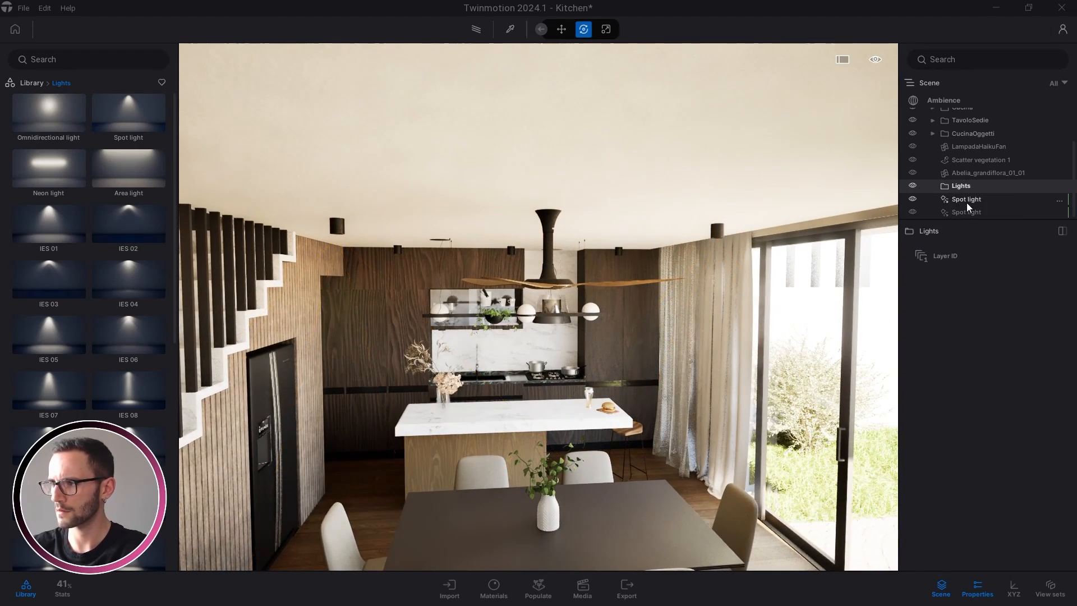
{"action": "left_click", "coordinate": [966, 202]}
{"action": "left_click", "coordinate": [969, 198]}
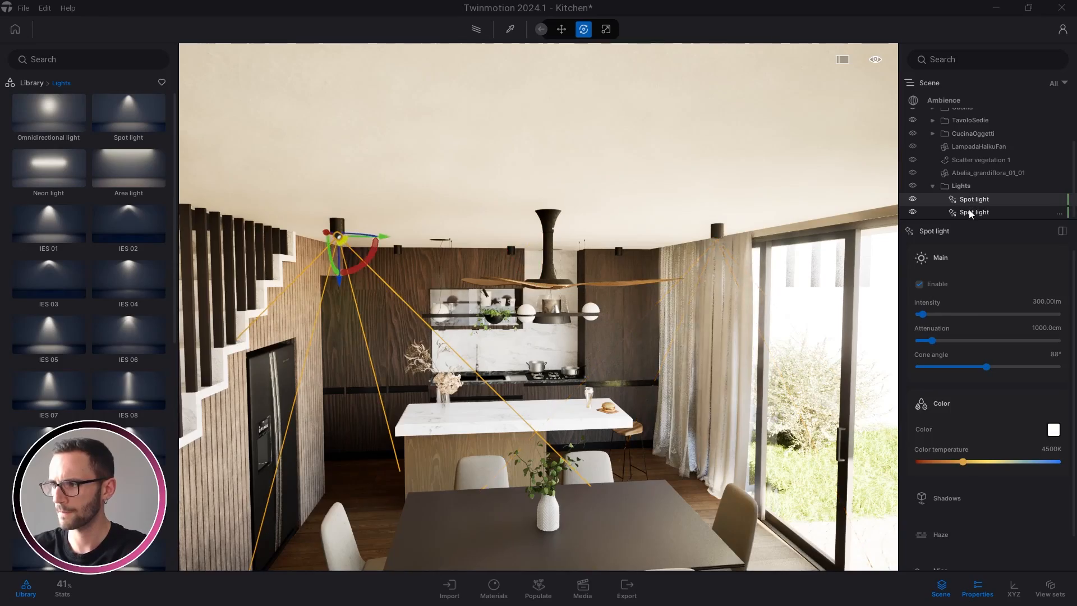
Copy both spot lights as instances and align the copies with the two outer ceiling lamps in front of the kitchen cabinets.
{"action": "left_click", "coordinate": [967, 211], "text": "ctrl"}
{"action": "middle_click_drag", "start_coordinate": [617, 314], "coordinate": [796, 303], "text": "shift"}
{"action": "middle_click_drag", "start_coordinate": [650, 291], "coordinate": [564, 293], "text": "shift"}
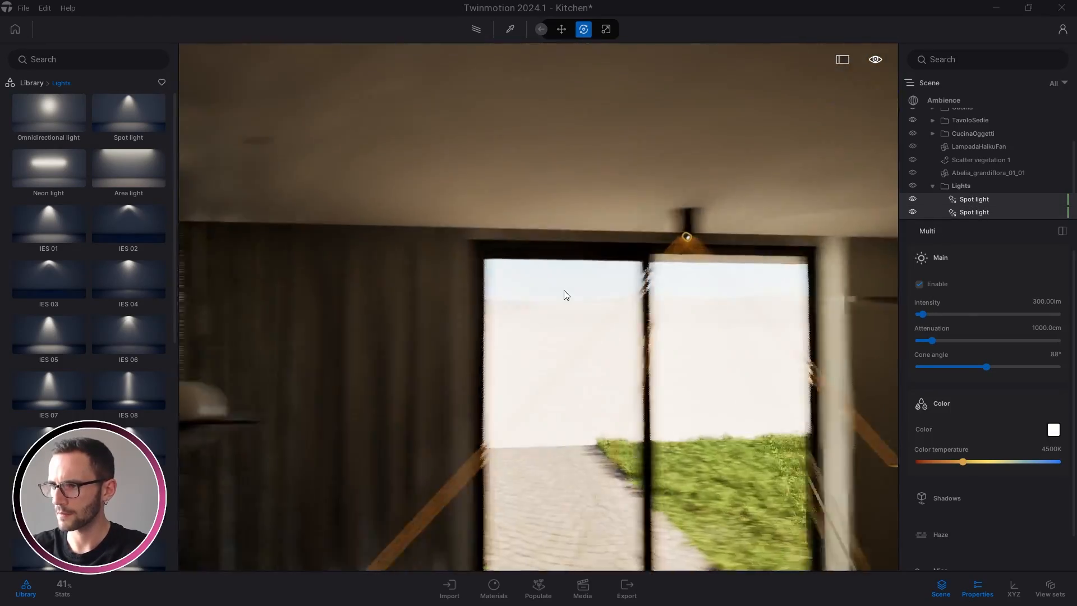
{"action": "scroll", "coordinate": [565, 293], "scroll_direction": "down", "scroll_amount": 3}
{"action": "right_click_drag", "start_coordinate": [759, 250], "coordinate": [738, 250]}
{"action": "left_click_drag", "start_coordinate": [806, 228], "coordinate": [257, 192], "text": "alt"}
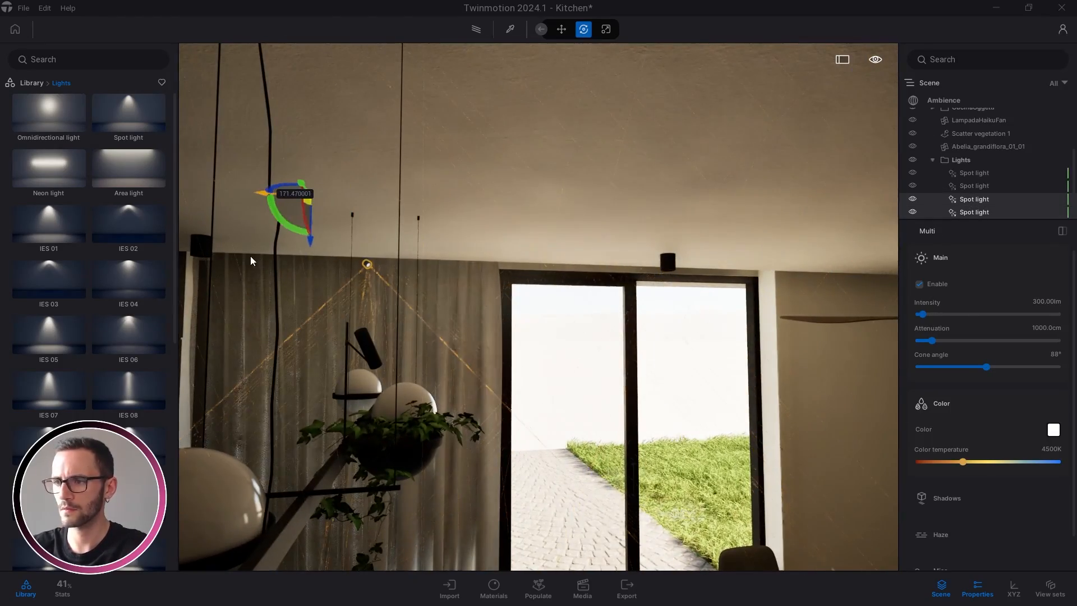
{"action": "left_click", "coordinate": [529, 380]}
{"action": "right_click_drag", "start_coordinate": [528, 380], "coordinate": [645, 217]}
{"action": "left_click_drag", "start_coordinate": [650, 193], "coordinate": [376, 213]}
{"action": "right_click_drag", "start_coordinate": [557, 320], "coordinate": [416, 271]}
Copy one outer cabinet-side spot light as a single instance to the middle ceiling lamp, about 129 cm away.
{"action": "key", "text": "Escape"}
{"action": "left_click", "coordinate": [350, 194]}
{"action": "left_click_drag", "start_coordinate": [353, 207], "coordinate": [714, 245], "text": "alt"}
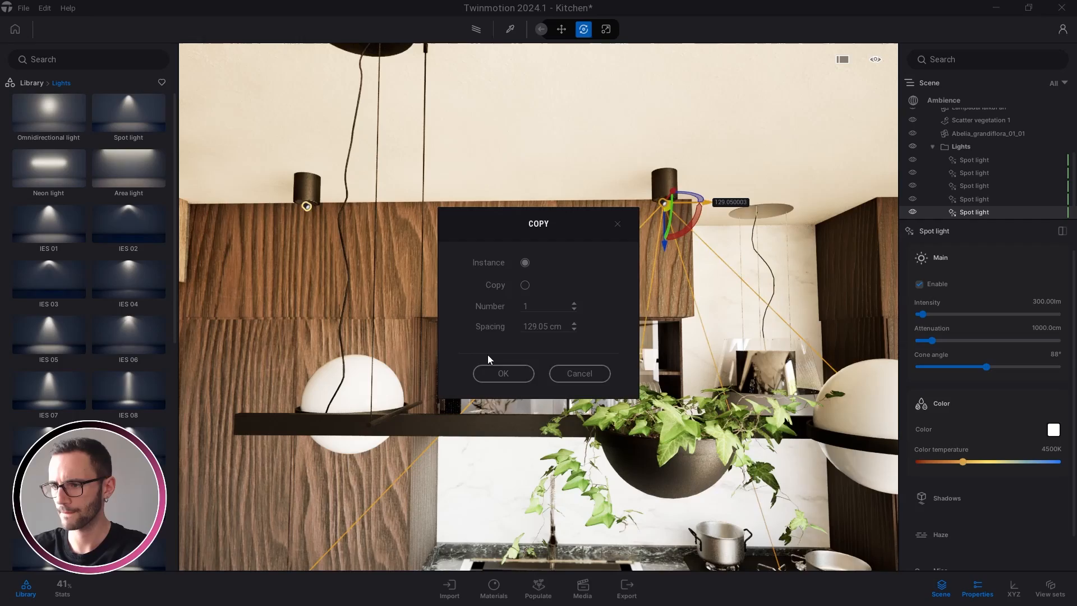
{"action": "left_click", "coordinate": [501, 373]}
Place an IES 20 light from the library under the ceiling fan's lamp.
{"action": "scroll", "coordinate": [558, 315], "scroll_direction": "down", "scroll_amount": 5}
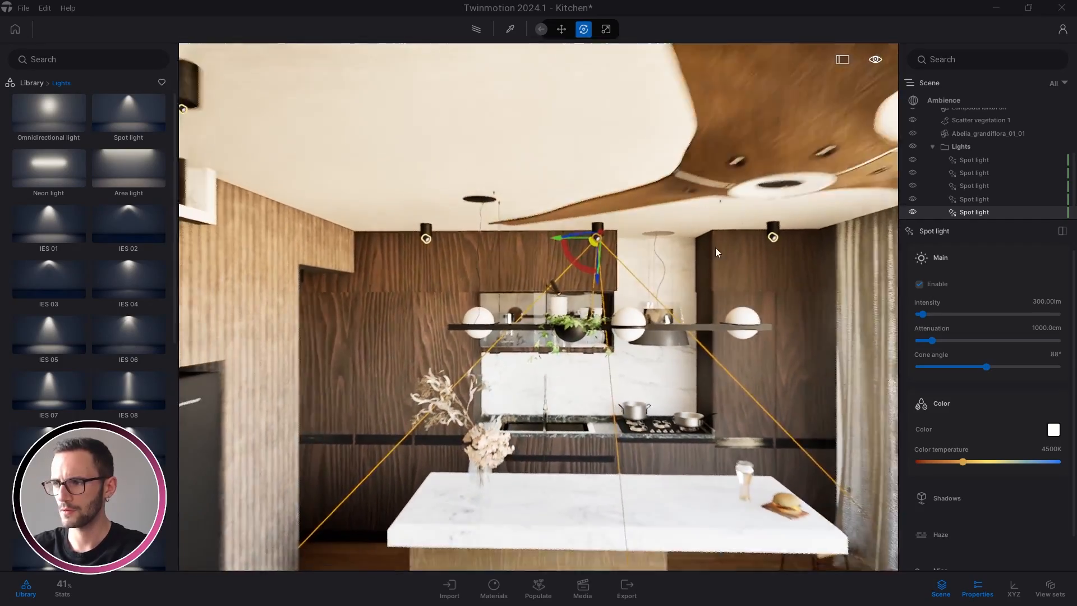
{"action": "scroll", "coordinate": [715, 253], "scroll_direction": "down", "scroll_amount": 2}
{"action": "middle_click_drag", "start_coordinate": [577, 147], "coordinate": [427, 165]}
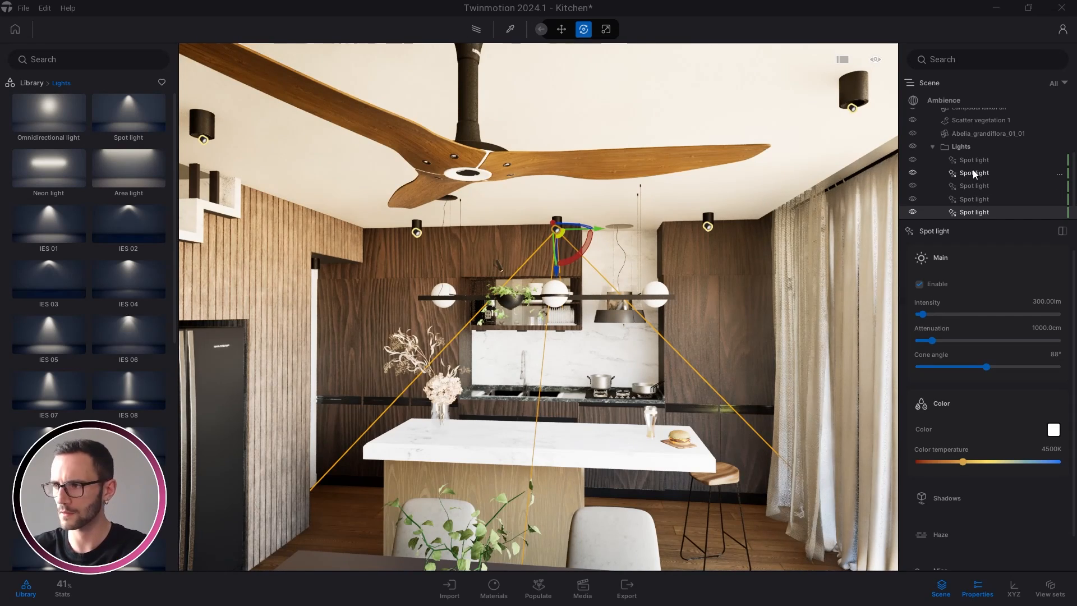
{"action": "right_click_drag", "start_coordinate": [497, 224], "coordinate": [543, 214]}
{"action": "middle_click_drag", "start_coordinate": [544, 214], "coordinate": [456, 183]}
{"action": "scroll", "coordinate": [456, 184], "scroll_direction": "down", "scroll_amount": 3}
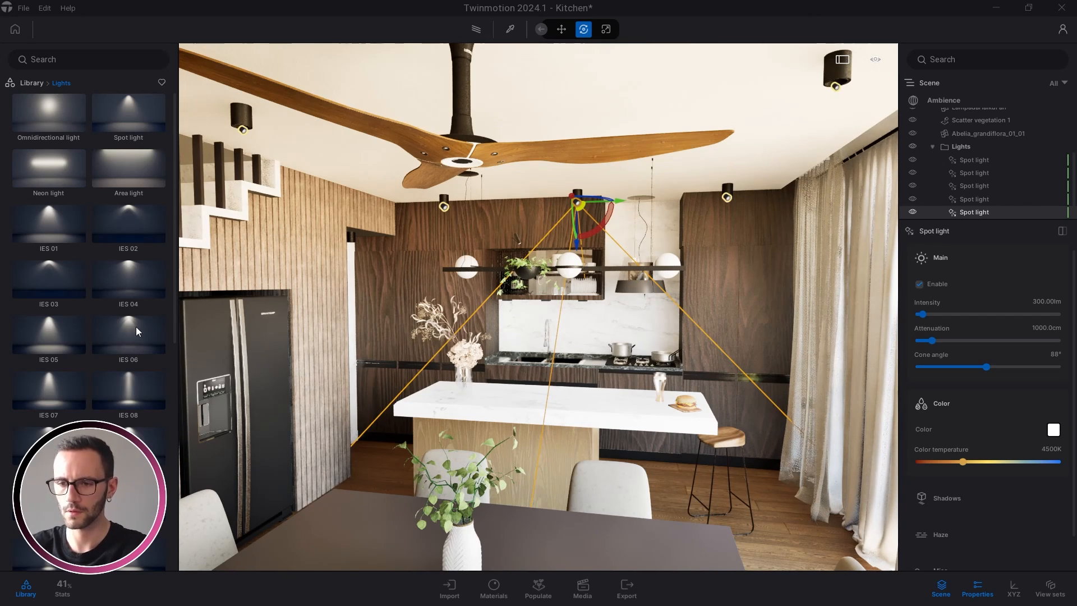
{"action": "scroll", "coordinate": [135, 331], "scroll_direction": "down", "scroll_amount": 1}
{"action": "scroll", "coordinate": [136, 327], "scroll_direction": "down", "scroll_amount": 2}
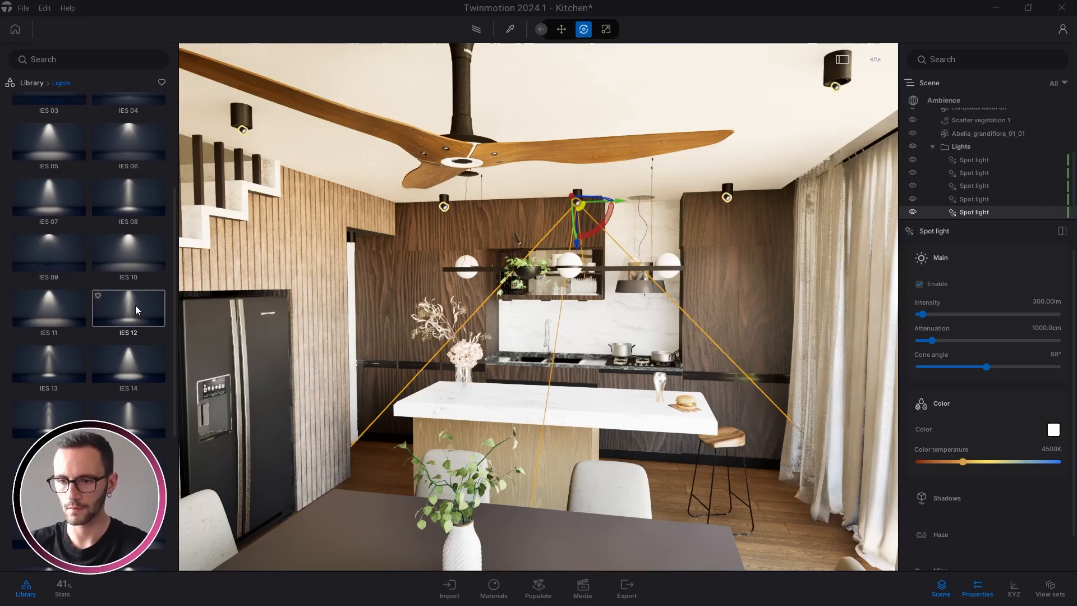
{"action": "left_click_drag", "start_coordinate": [149, 399], "coordinate": [463, 157]}
{"action": "right_click_drag", "start_coordinate": [463, 157], "coordinate": [473, 244]}
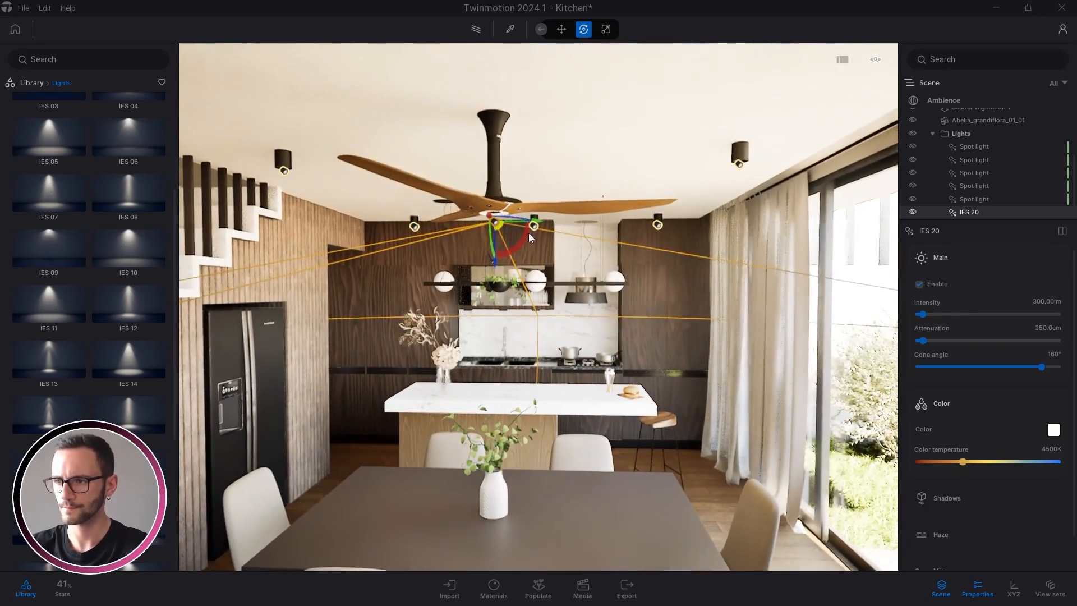
{"action": "key", "text": "s"}
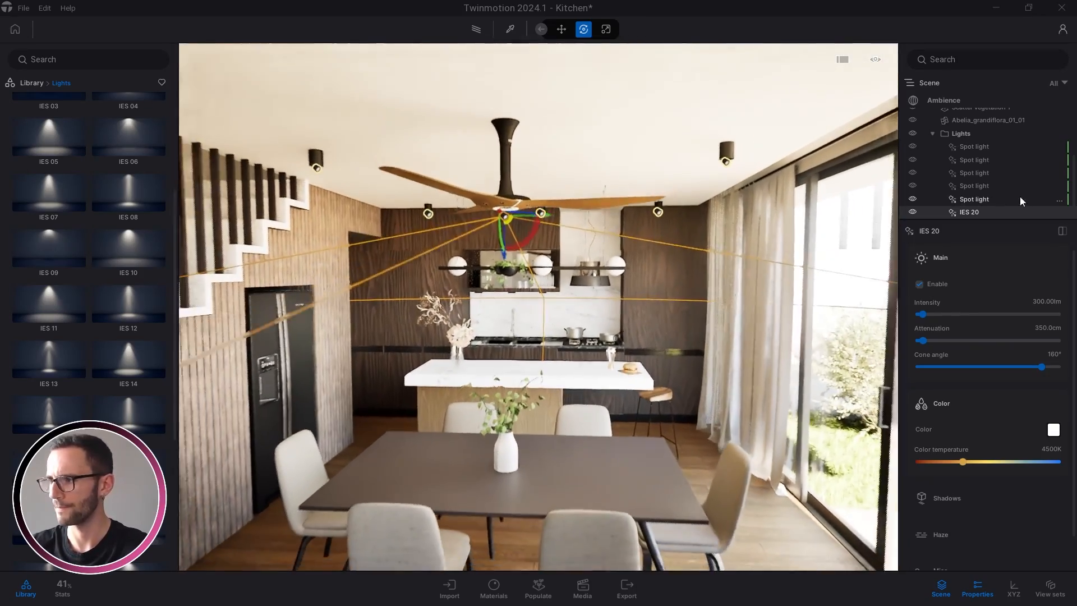
Enable shadows on the spot light beside the staircase and set its color temperature to 6500K.
{"action": "left_click", "coordinate": [984, 146]}
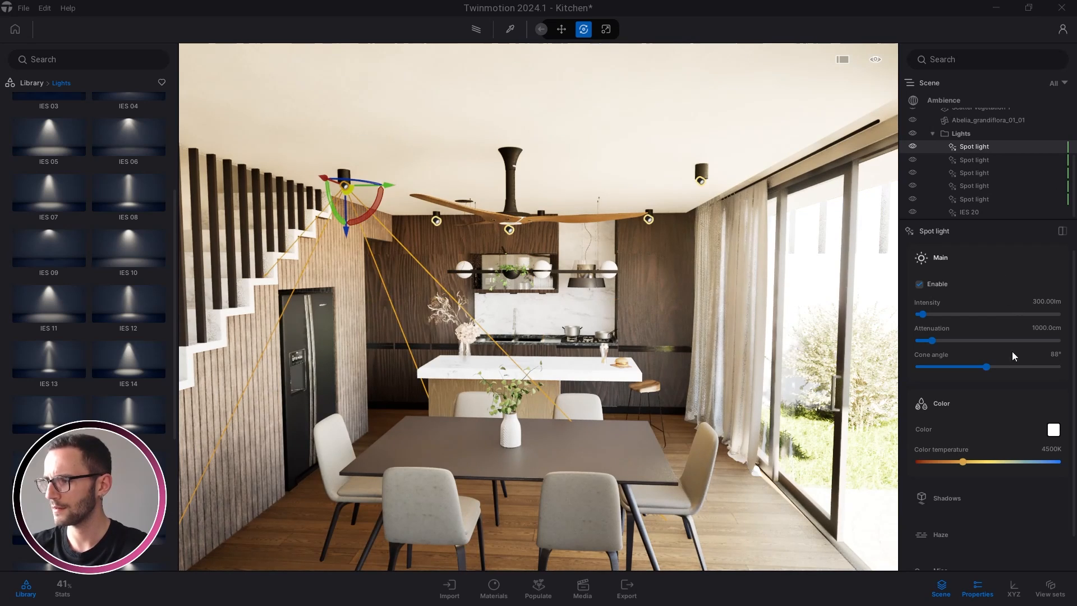
{"action": "left_click", "coordinate": [957, 494]}
{"action": "scroll", "coordinate": [953, 448], "scroll_direction": "down", "scroll_amount": 2}
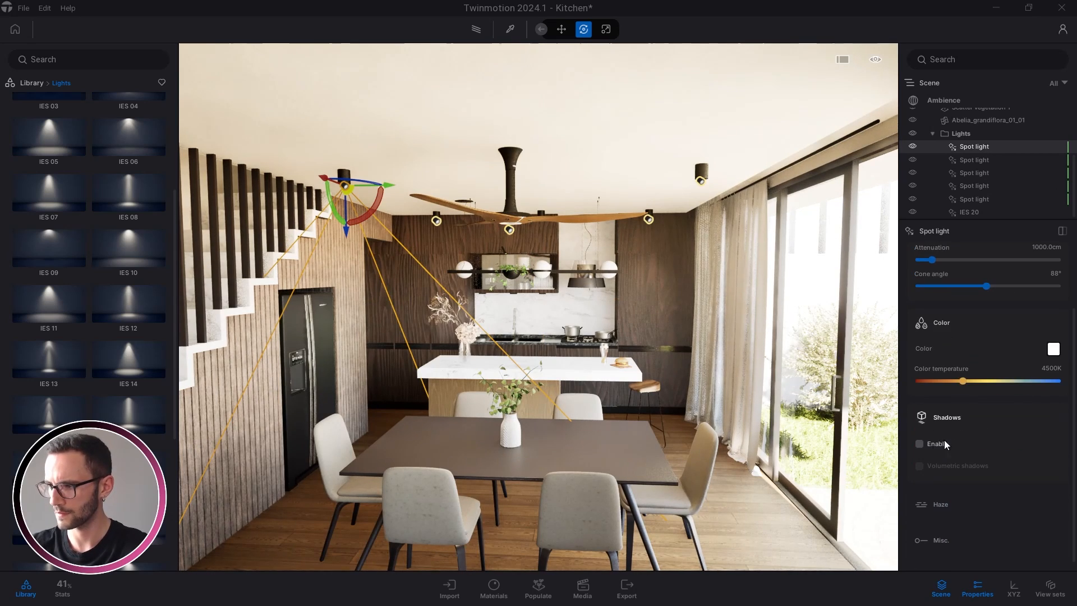
{"action": "left_click", "coordinate": [918, 443]}
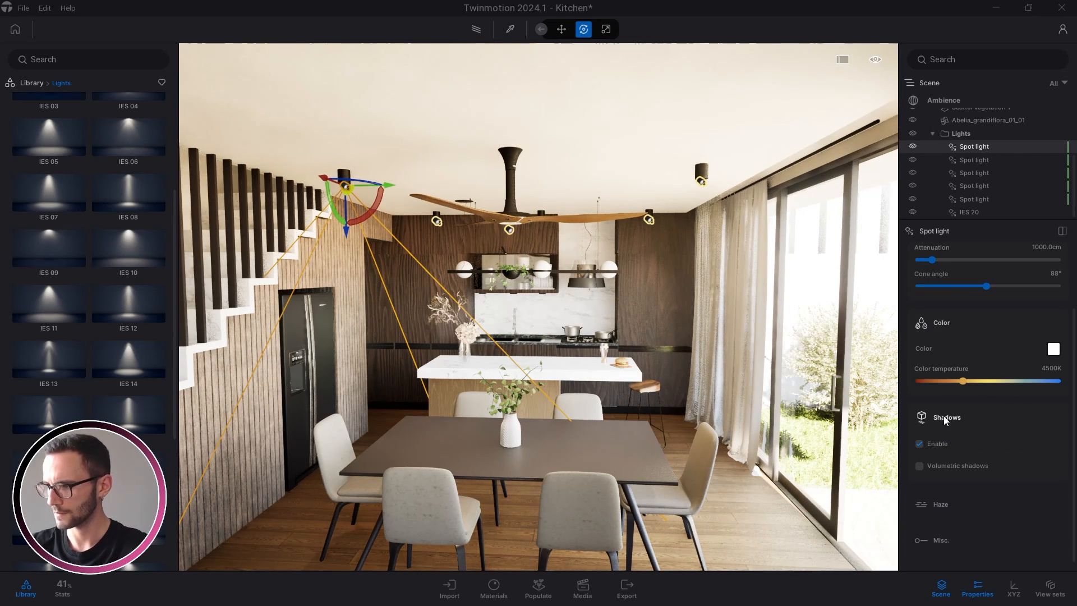
{"action": "double_click", "coordinate": [1061, 368]}
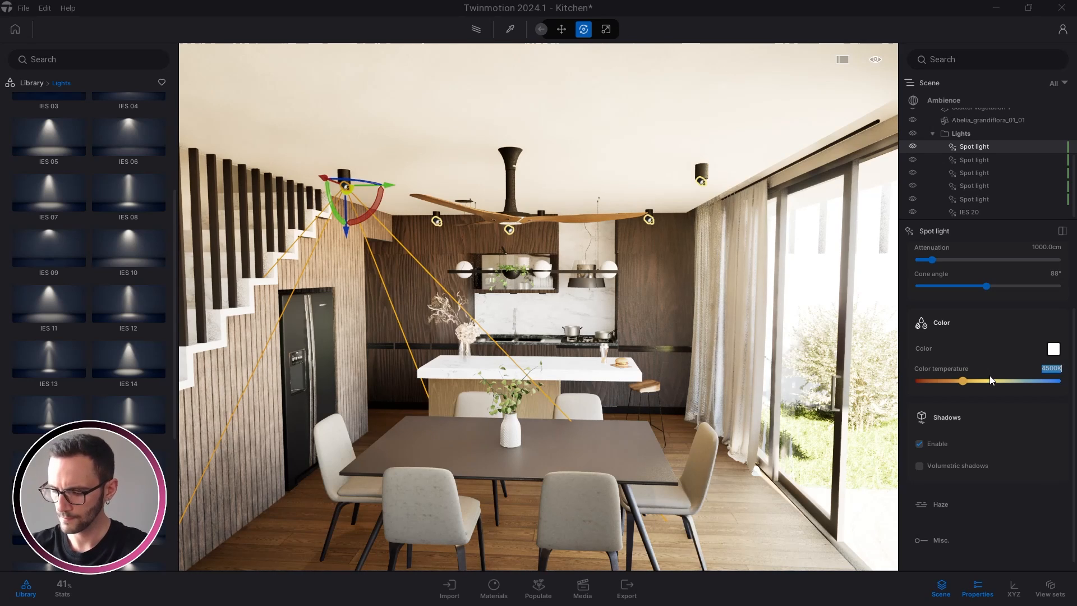
{"action": "type", "text": "6500"}
{"action": "key", "text": "Return"}
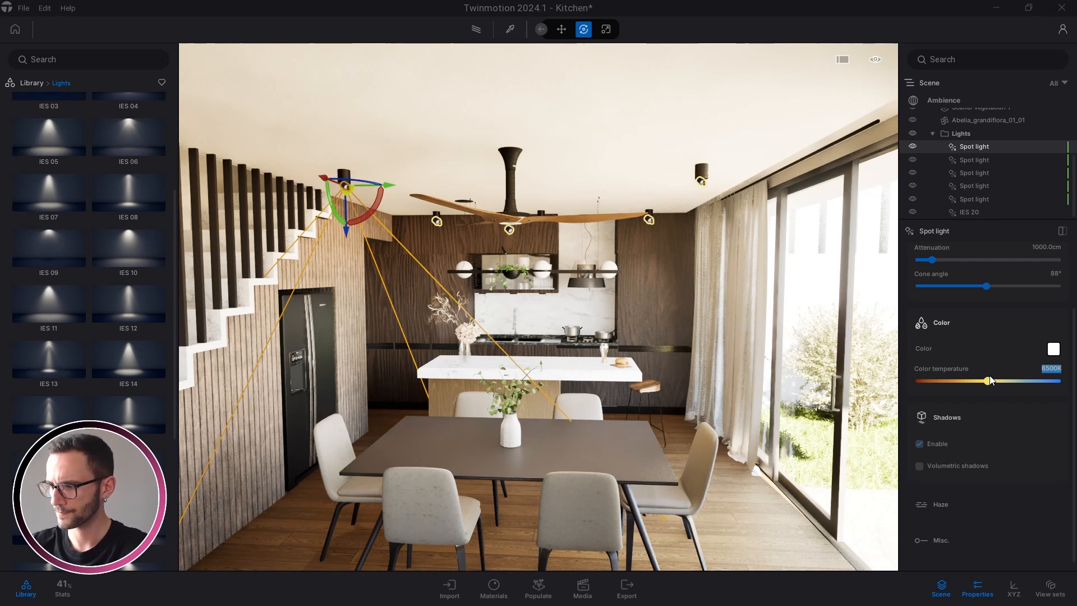
Set the staircase-side spot light's intensity to 5 lm and widen its cone angle to 176°.
{"action": "left_click", "coordinate": [954, 319]}
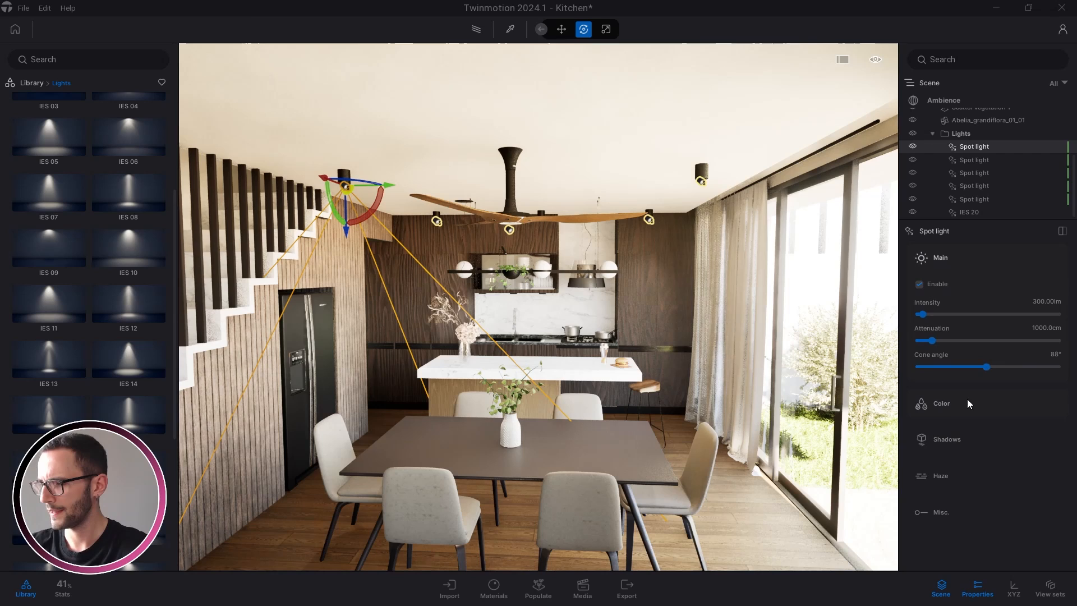
{"action": "double_click", "coordinate": [1043, 302]}
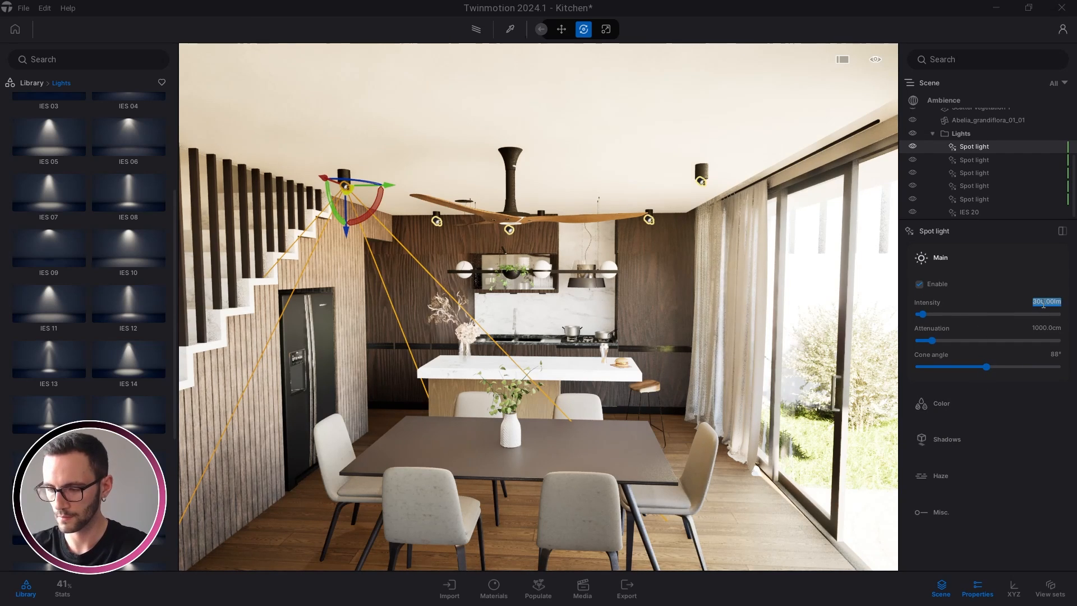
{"action": "type", "text": "5"}
{"action": "key", "text": "Return"}
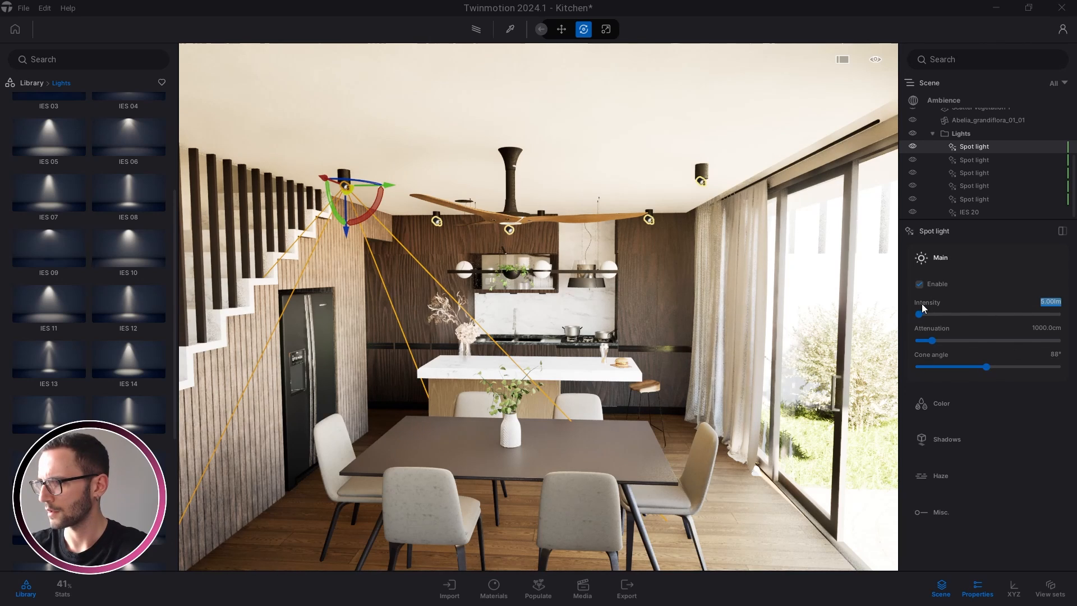
{"action": "left_click_drag", "start_coordinate": [986, 367], "coordinate": [1054, 367]}
{"action": "scroll", "coordinate": [635, 295], "scroll_direction": "up", "scroll_amount": 2}
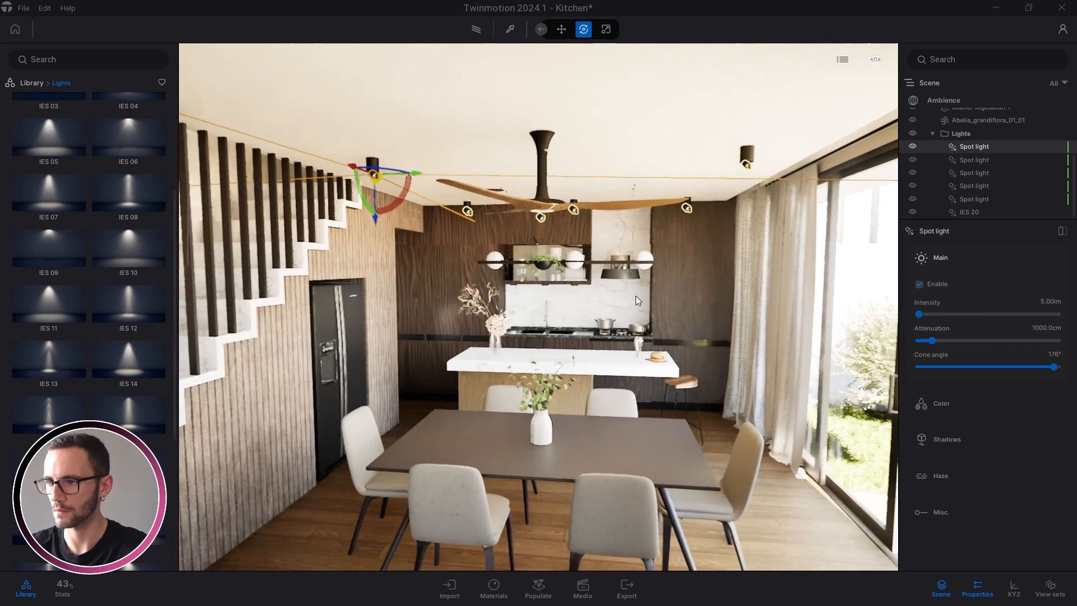
Set the ceiling fan's IES 20 light to a color temperature of 6500K and an intensity of 5 lm.
{"action": "left_click", "coordinate": [543, 212]}
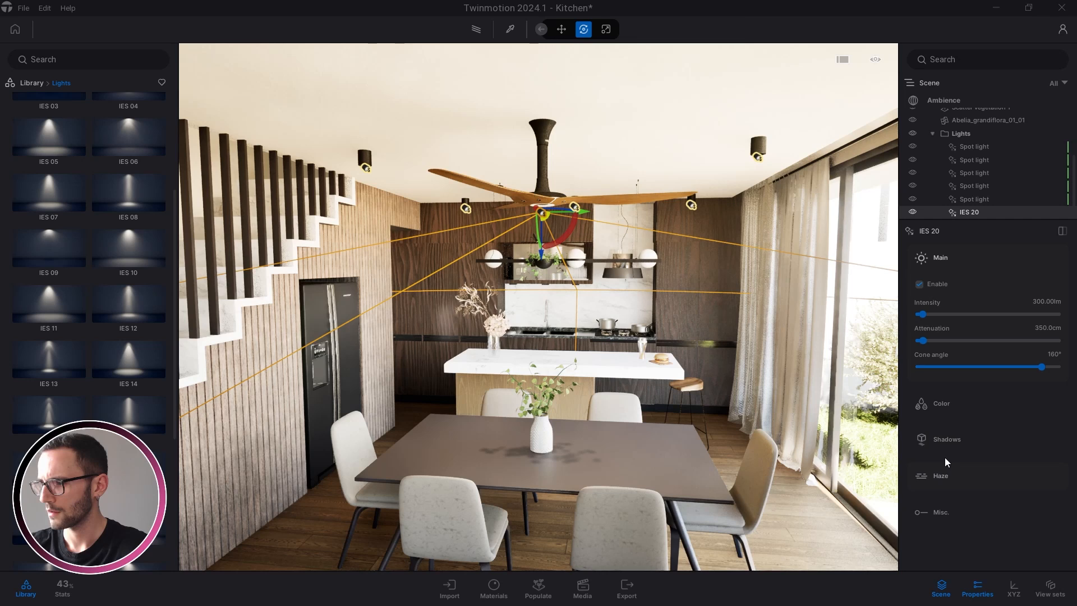
{"action": "left_click", "coordinate": [947, 404]}
{"action": "left_click", "coordinate": [950, 368]}
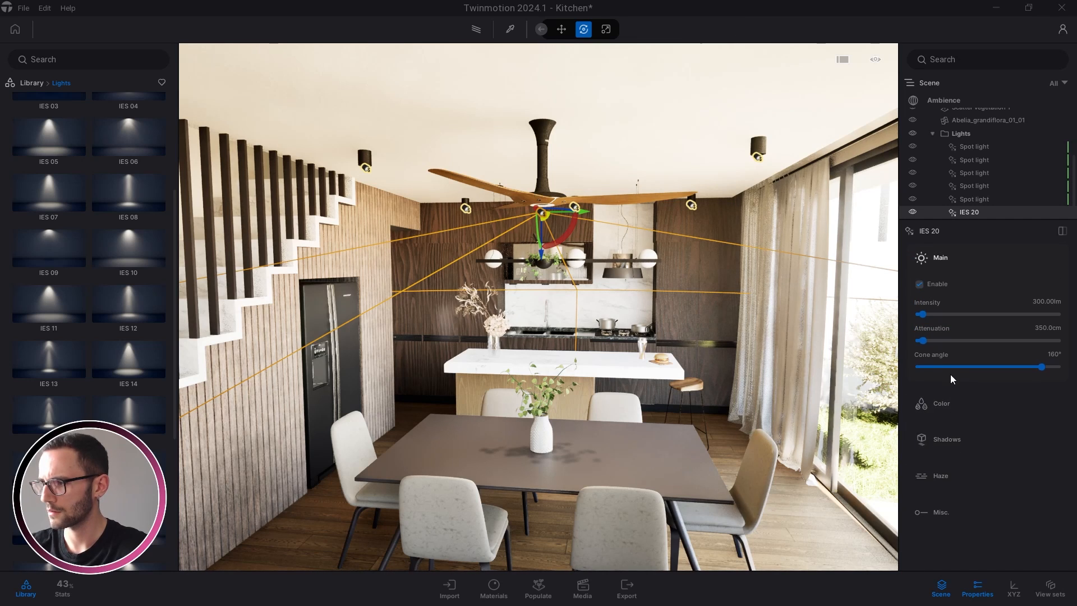
{"action": "left_click", "coordinate": [948, 404]}
{"action": "left_click", "coordinate": [1045, 409]}
{"action": "type", "text": "6500"}
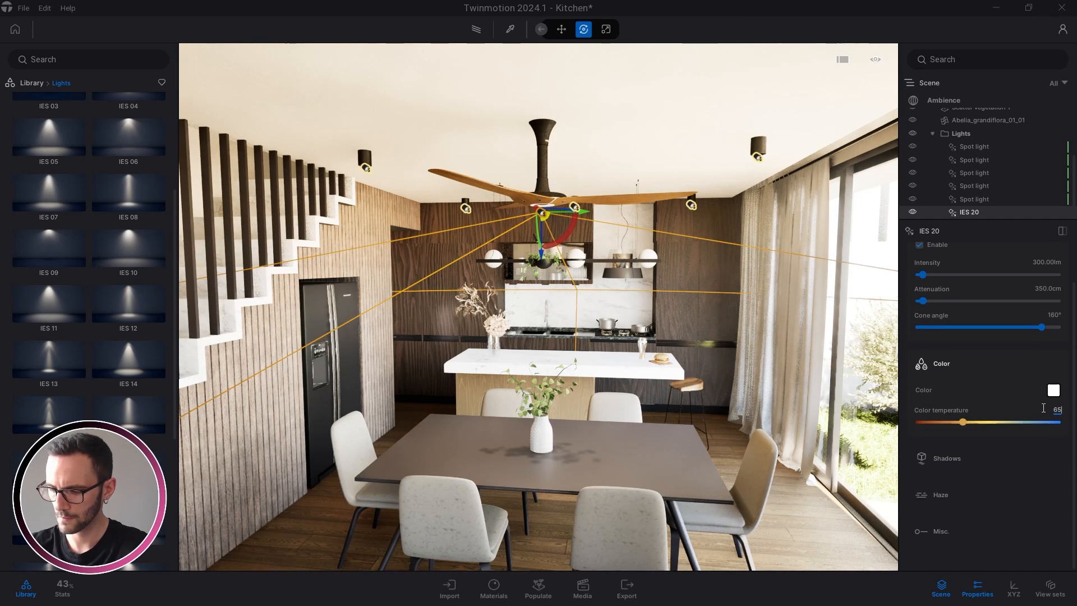
{"action": "key", "text": "Return"}
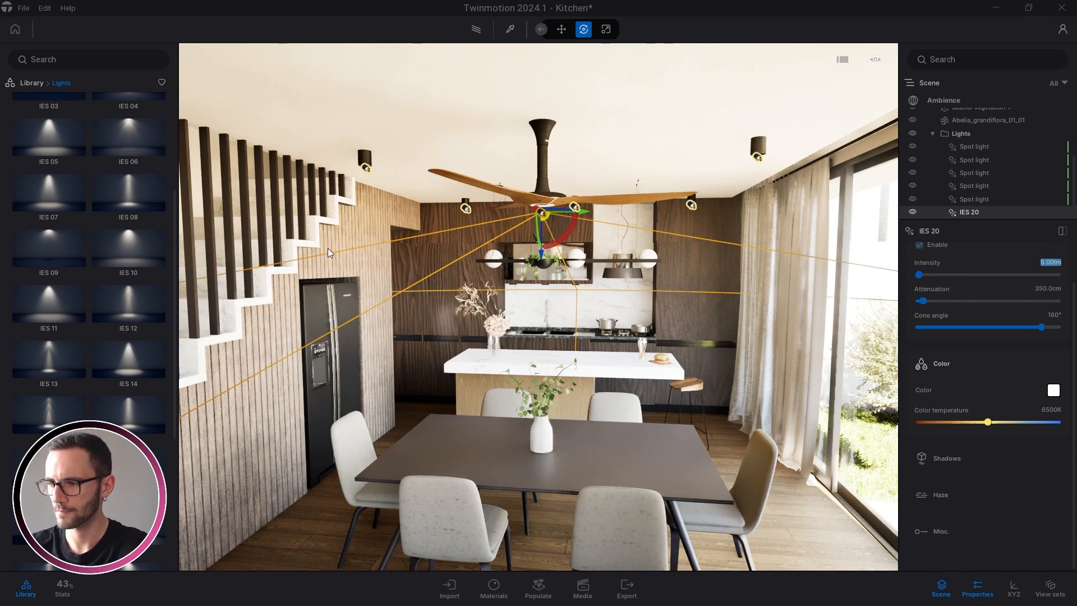
Deselect the light and switch to the saved Image1 view, shown without the media dock.
{"action": "left_click", "coordinate": [566, 381]}
{"action": "left_click", "coordinate": [582, 588]}
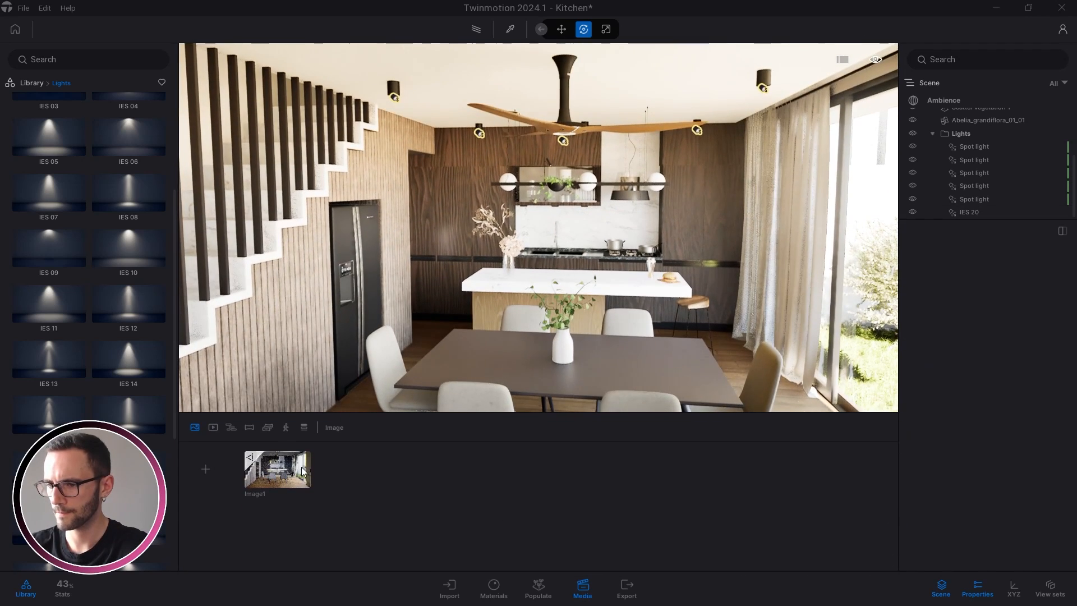
{"action": "left_click", "coordinate": [297, 480]}
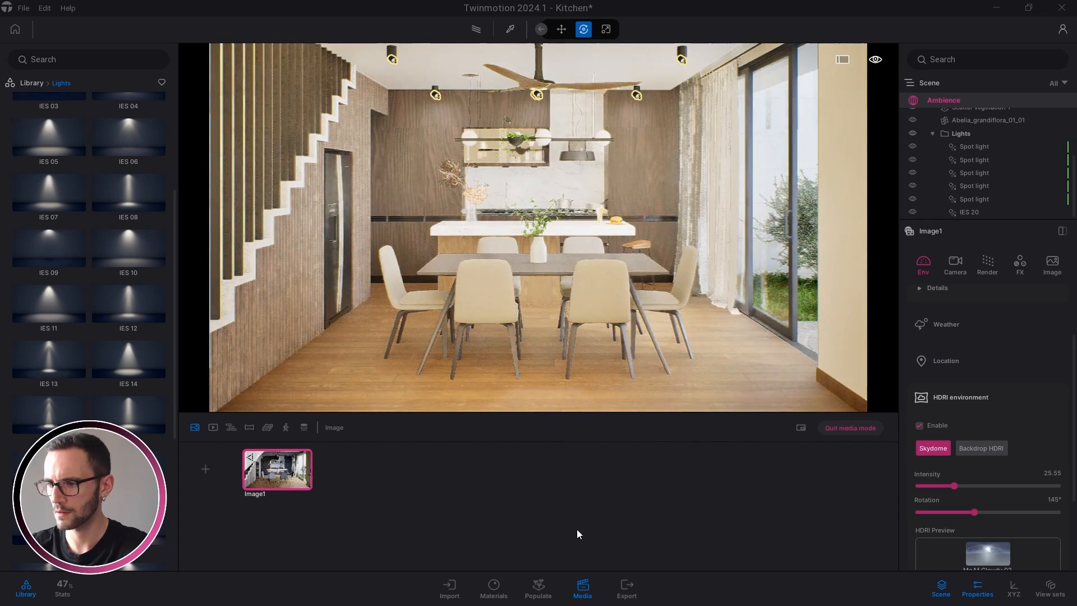
{"action": "left_click", "coordinate": [587, 584]}
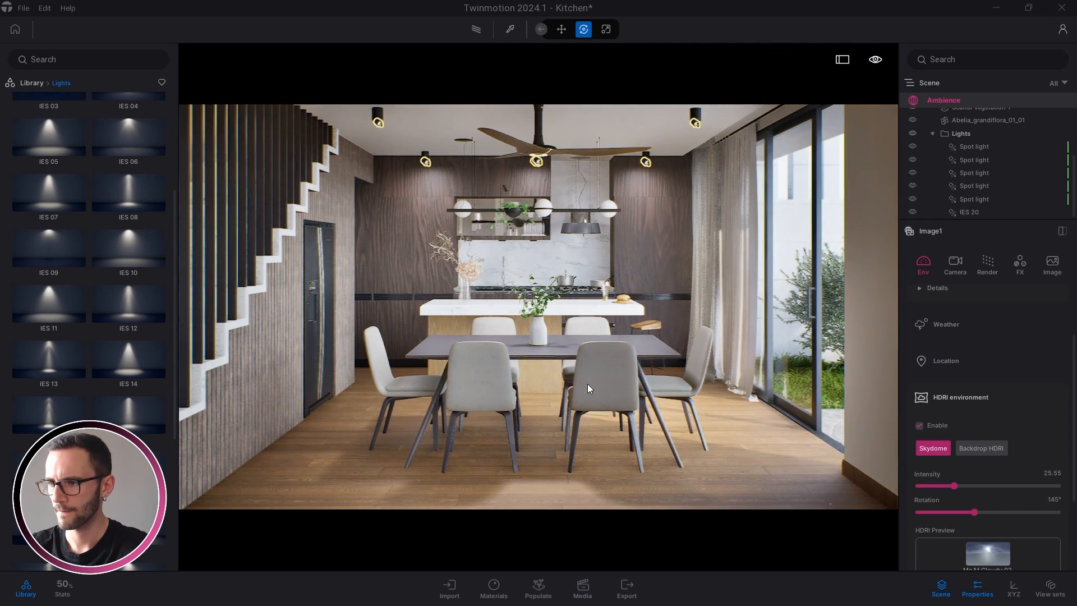
Compare the kitchen with and without the artificial lights by toggling the Lights container's visibility.
{"action": "left_click", "coordinate": [912, 133]}
{"action": "left_click", "coordinate": [913, 134]}
{"action": "left_click", "coordinate": [913, 133]}
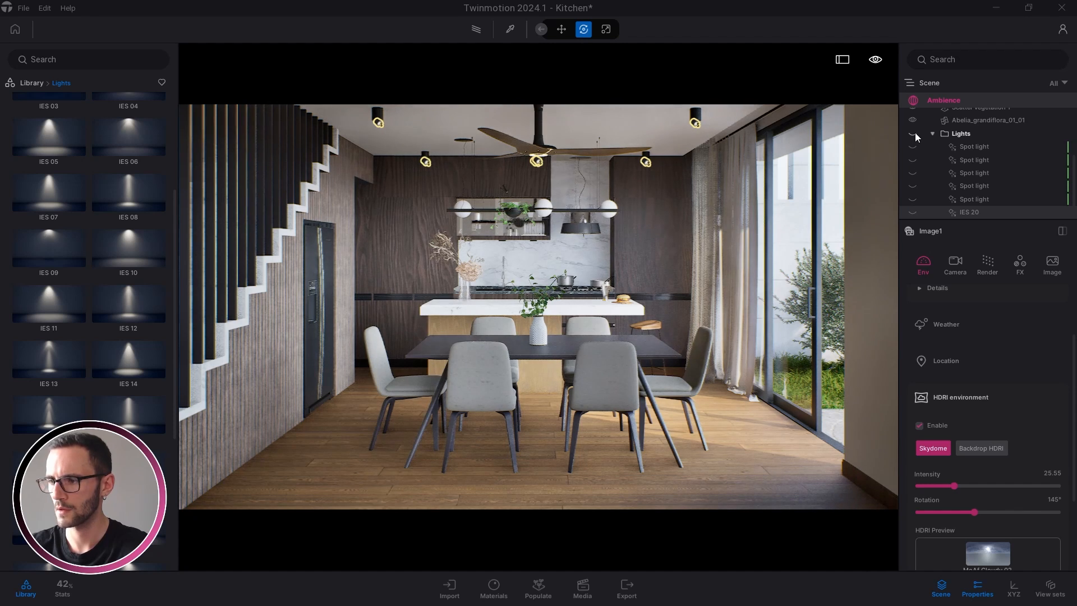
{"action": "left_click", "coordinate": [913, 133]}
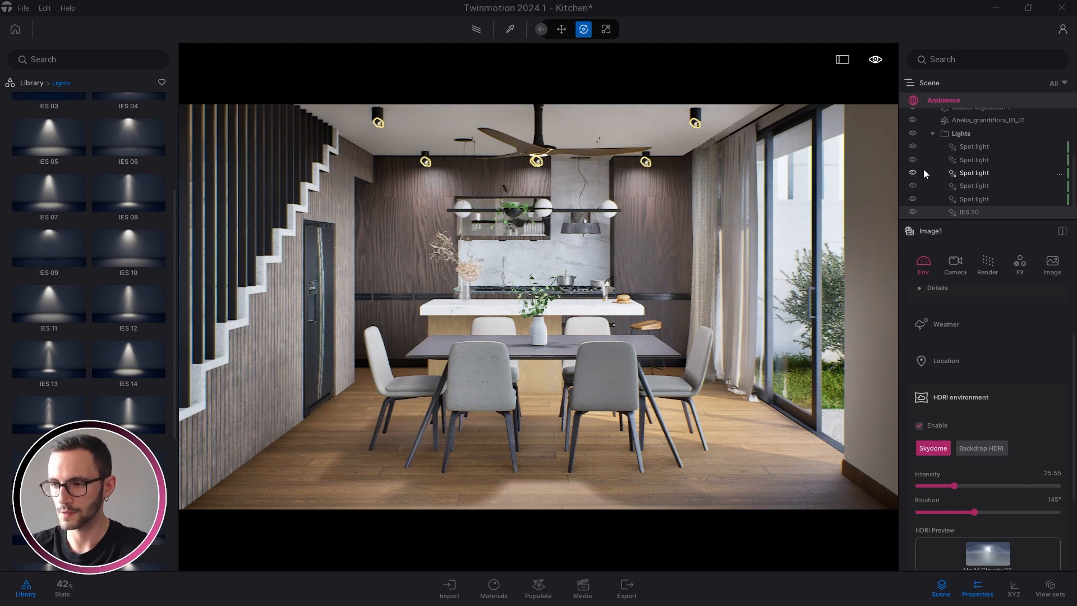
{"action": "left_click", "coordinate": [913, 134]}
{"action": "left_click", "coordinate": [913, 133]}
{"action": "left_click", "coordinate": [913, 134]}
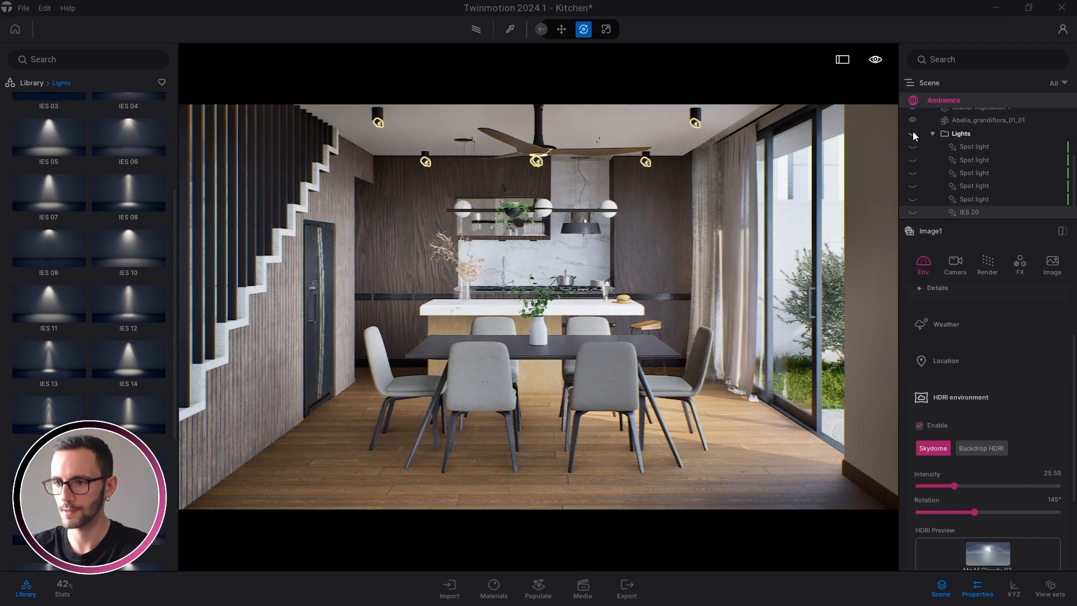
{"action": "left_click", "coordinate": [913, 133]}
{"action": "left_click", "coordinate": [913, 134]}
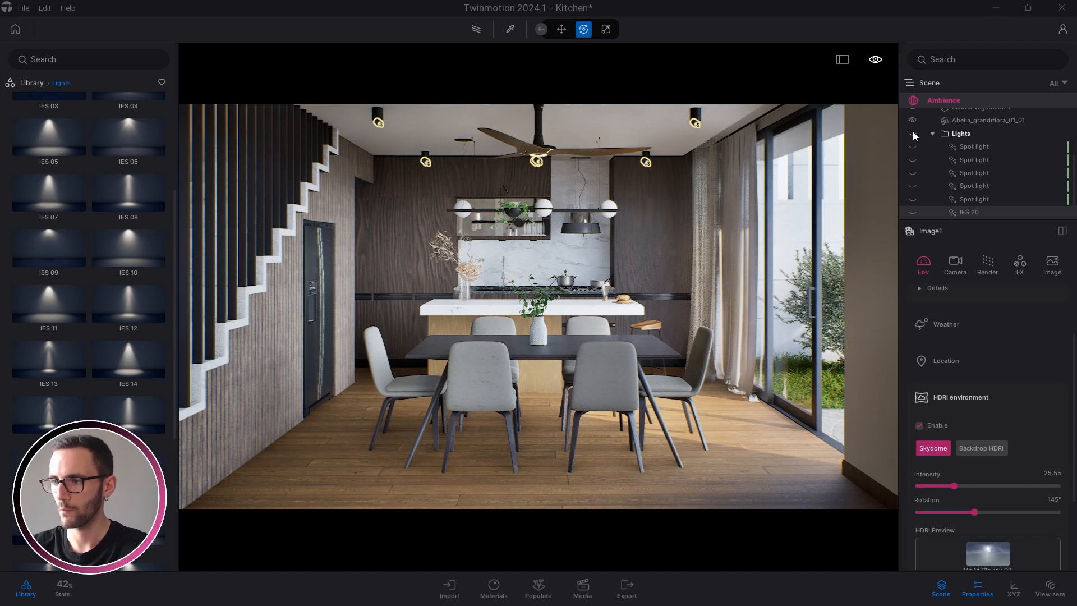
{"action": "left_click", "coordinate": [913, 133]}
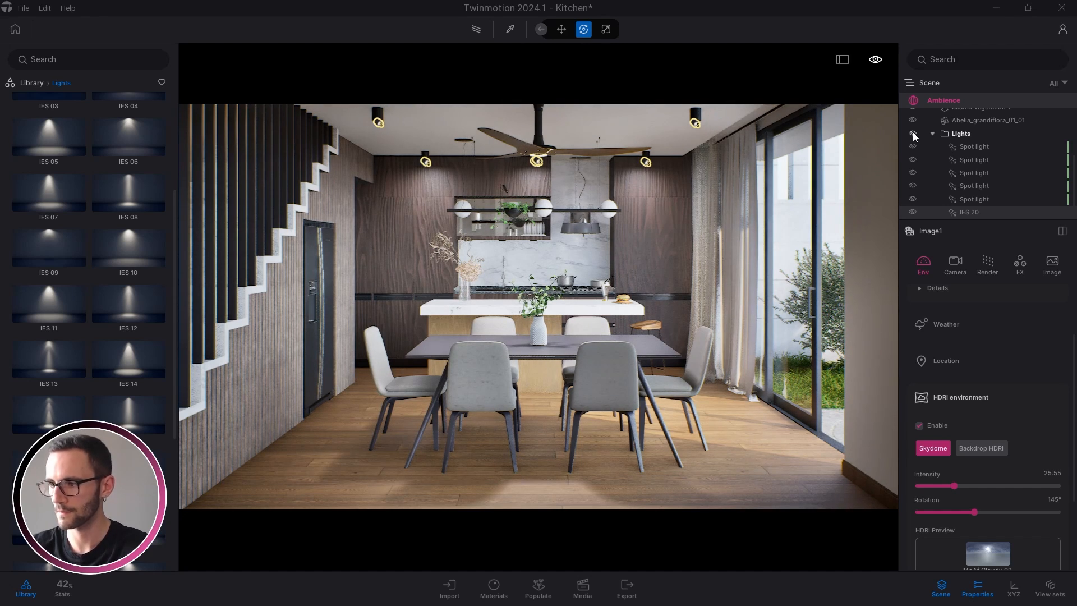
Set the intensity of the ceiling spot light nearest the staircase to 2 lm.
{"action": "left_click", "coordinate": [980, 150]}
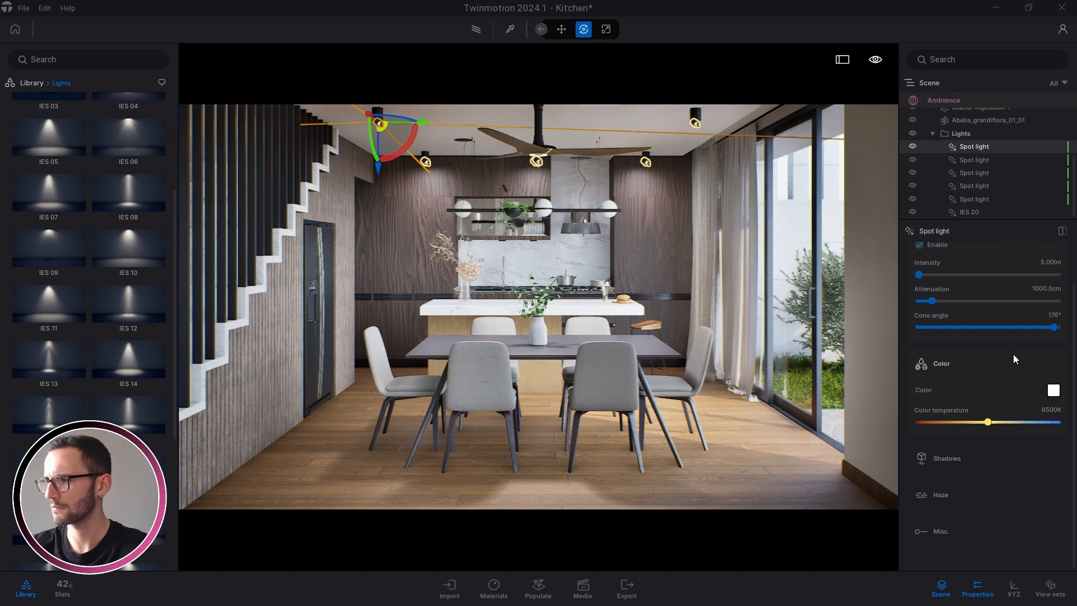
{"action": "scroll", "coordinate": [1029, 319], "scroll_direction": "up", "scroll_amount": 1}
{"action": "left_click", "coordinate": [1048, 280]}
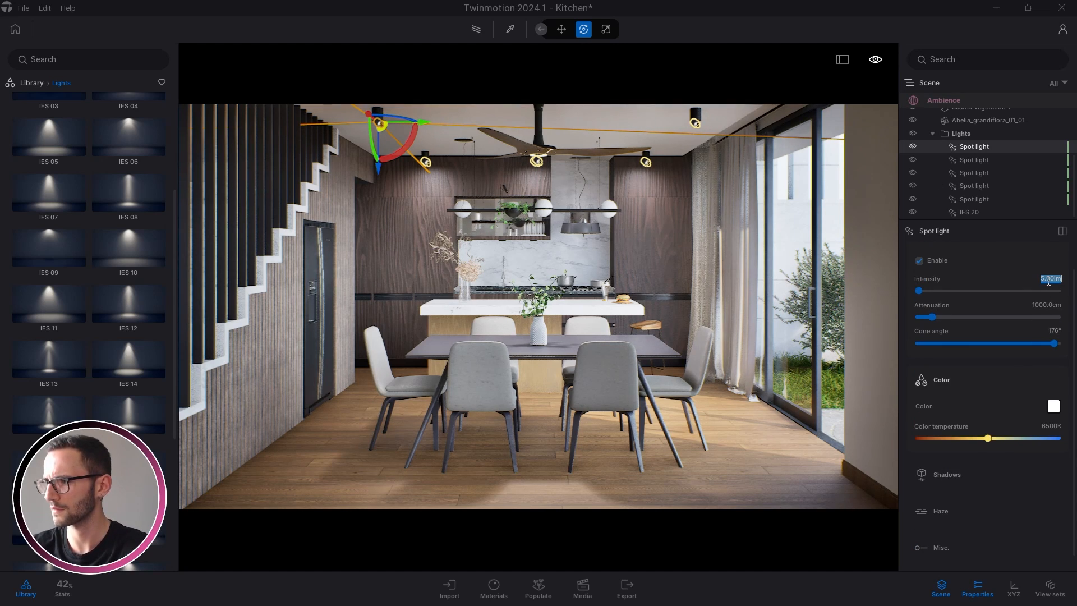
{"action": "type", "text": "2"}
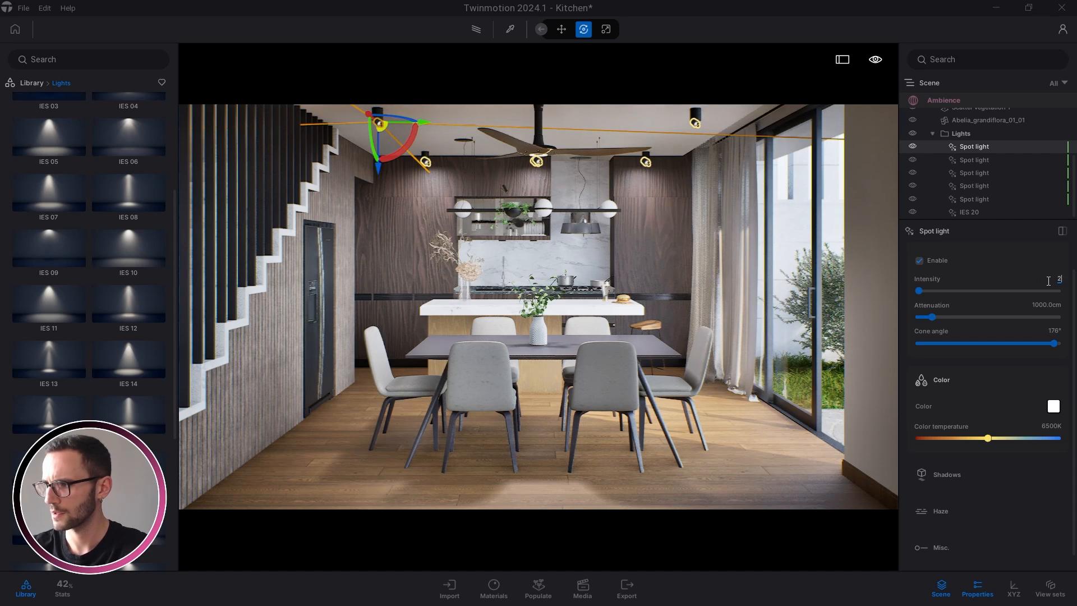
{"action": "key", "text": "Return"}
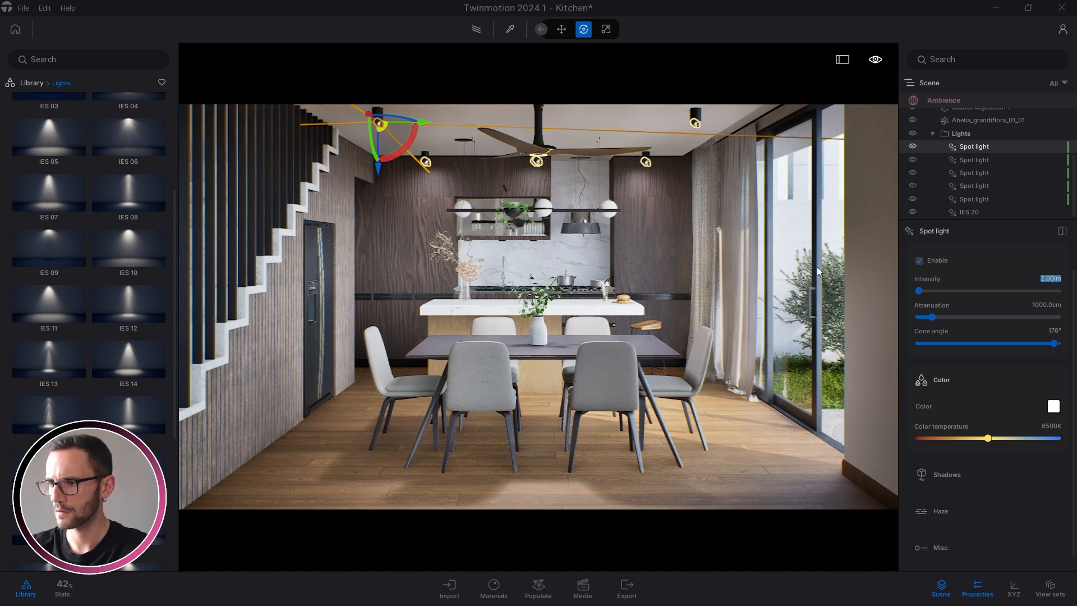
Set the ceiling fan's IES 20 light to an intensity of 1 lm and deselect it.
{"action": "left_click", "coordinate": [972, 212]}
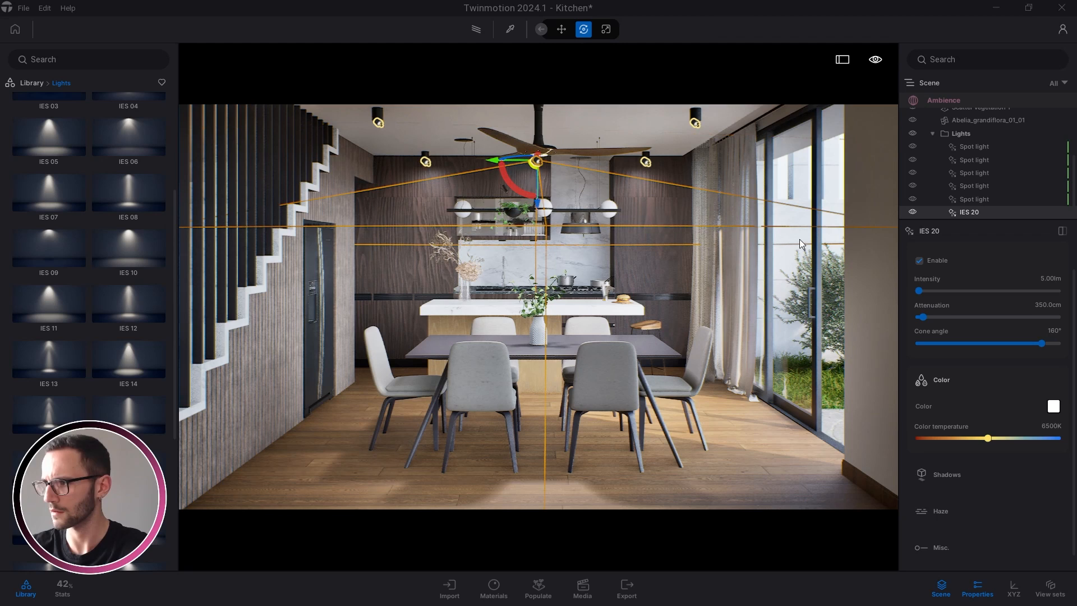
{"action": "left_click", "coordinate": [1046, 279]}
{"action": "type", "text": "1"}
{"action": "key", "text": "Return"}
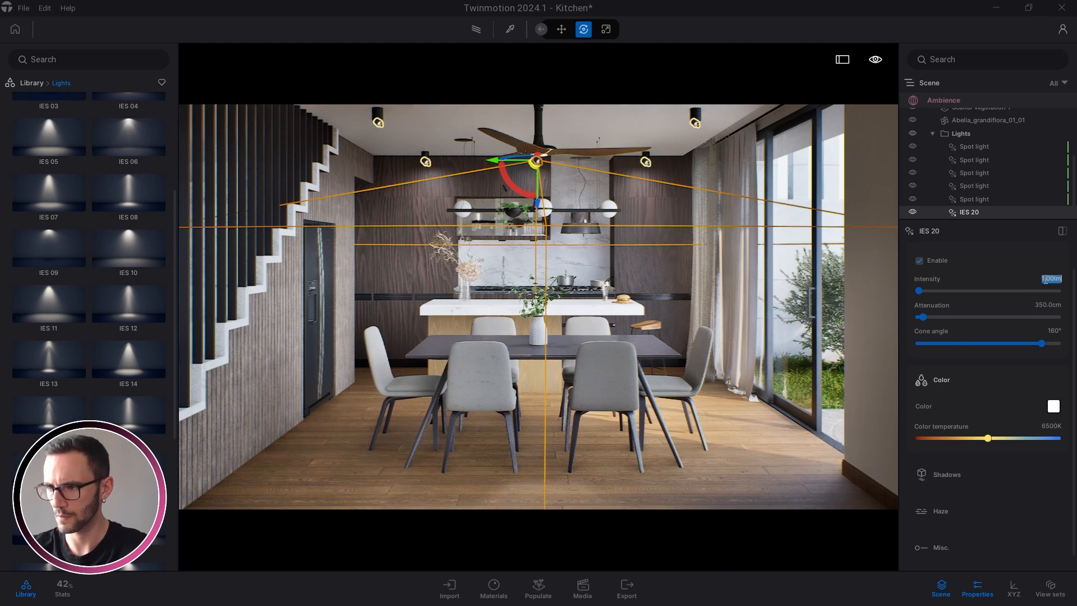
{"action": "key", "text": "Escape"}
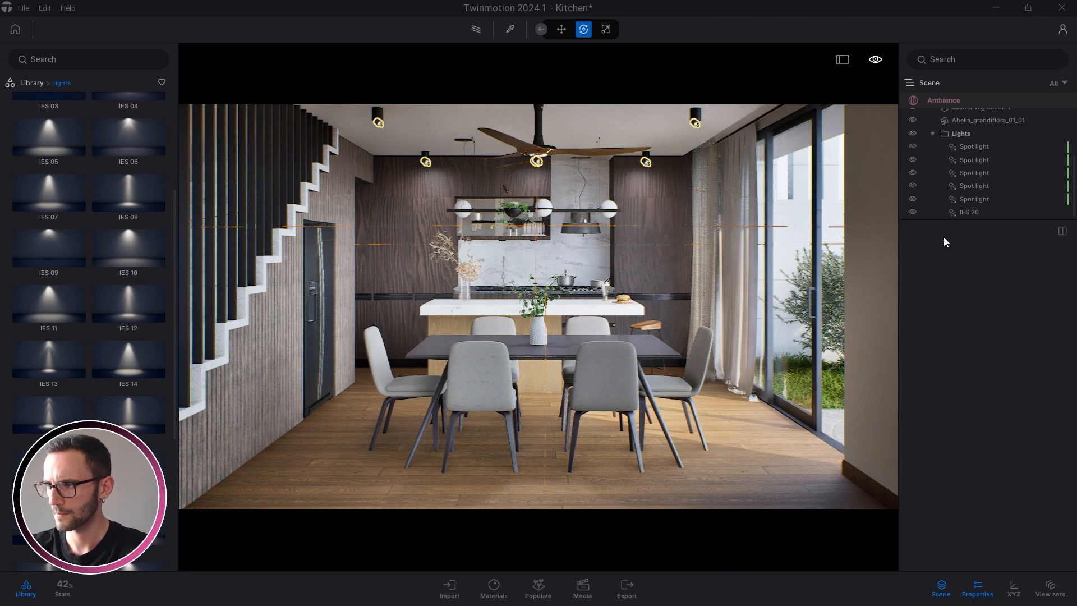
Compare the kitchen lighting by toggling the visibility of the IES 20 light and of the whole Lights container.
{"action": "left_click", "coordinate": [912, 212]}
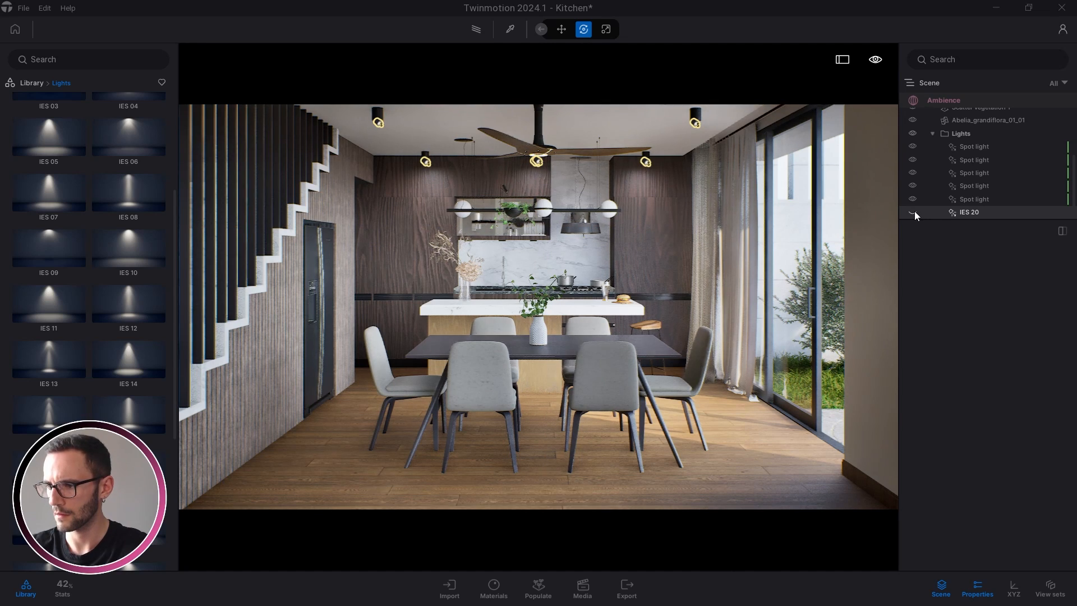
{"action": "left_click", "coordinate": [912, 212]}
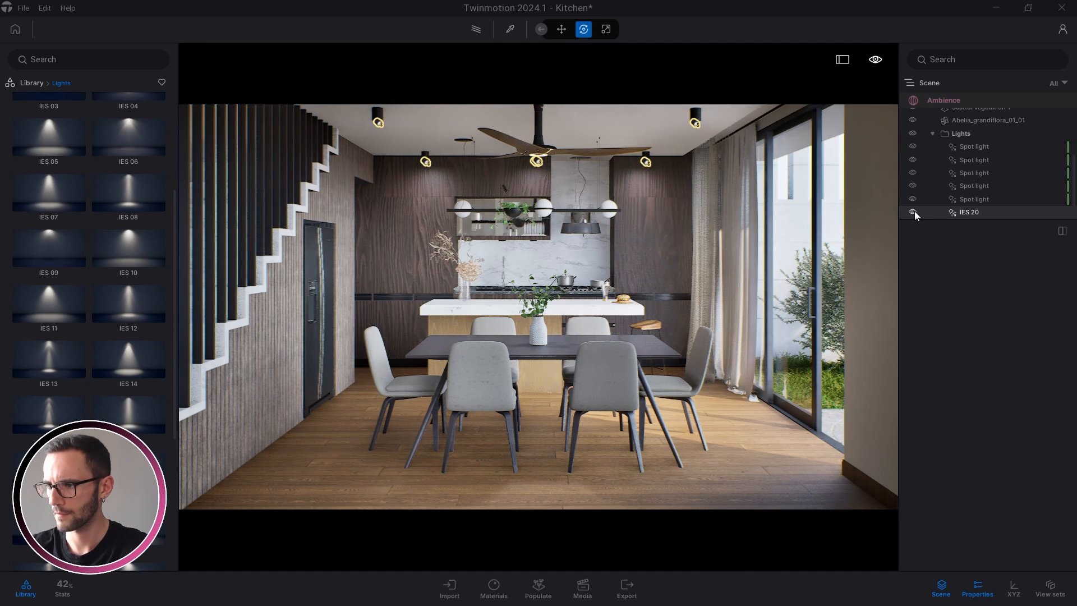
{"action": "left_click", "coordinate": [912, 134]}
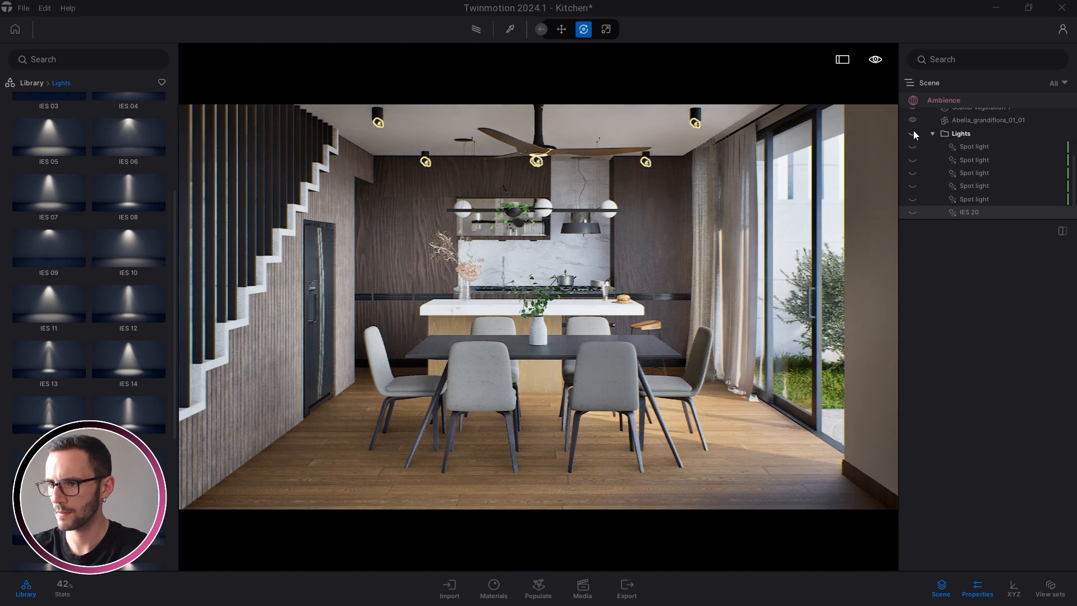
{"action": "left_click", "coordinate": [912, 134]}
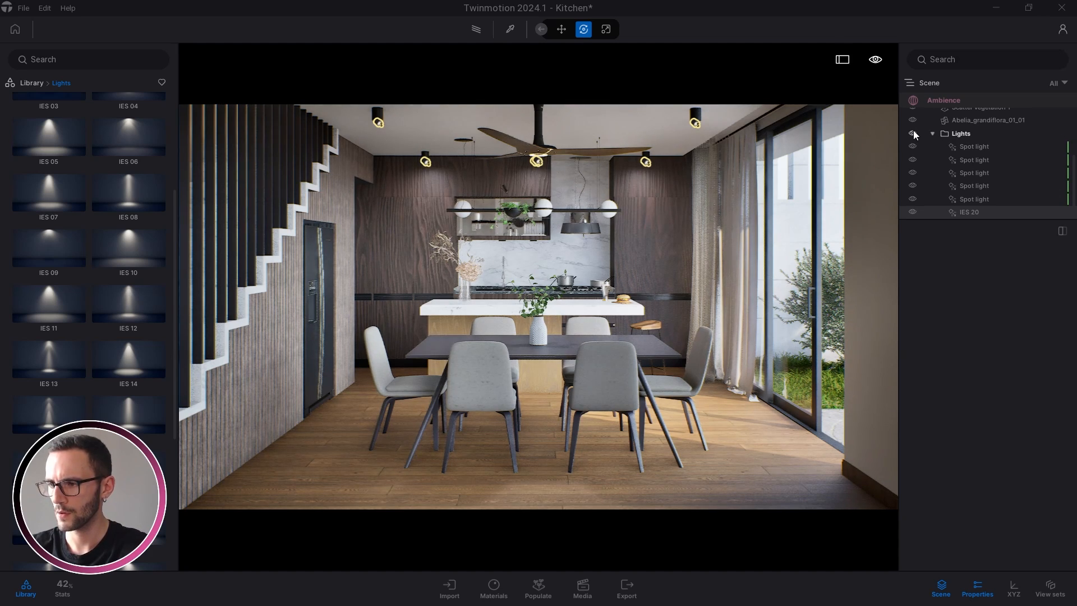
{"action": "left_click", "coordinate": [912, 134]}
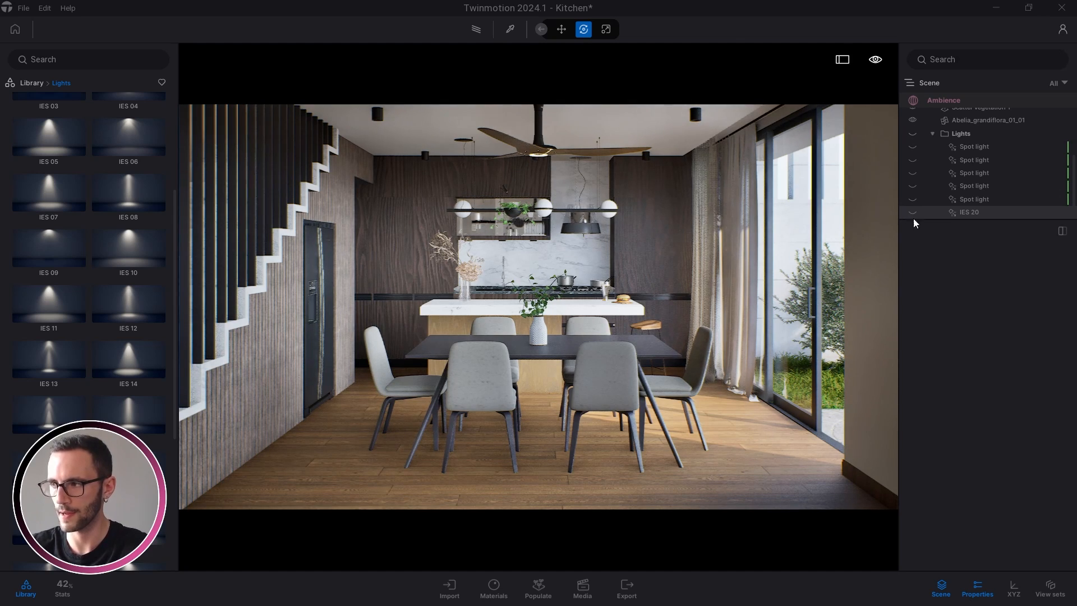
{"action": "left_click", "coordinate": [912, 134]}
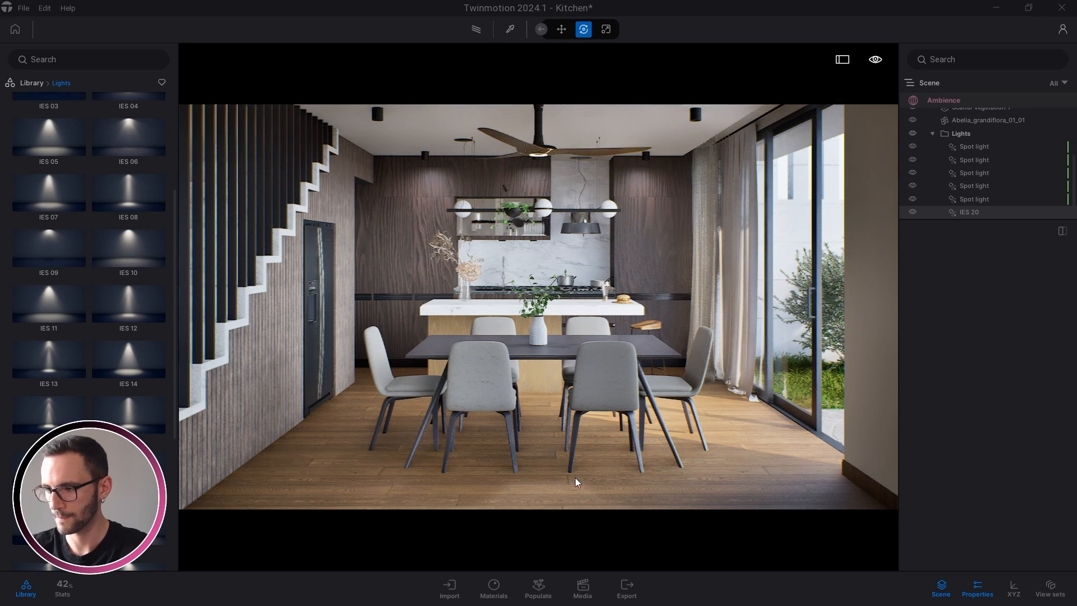
Enlarge the Image1 view by hiding the library and media dock, with the Ambience settings open.
{"action": "left_click", "coordinate": [35, 588]}
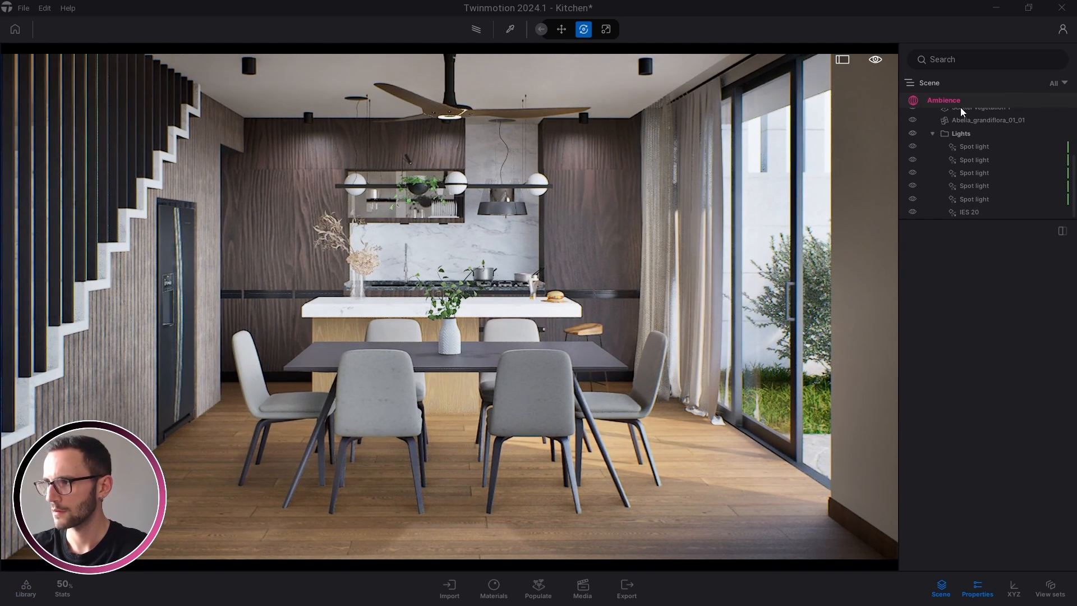
{"action": "left_click", "coordinate": [957, 103]}
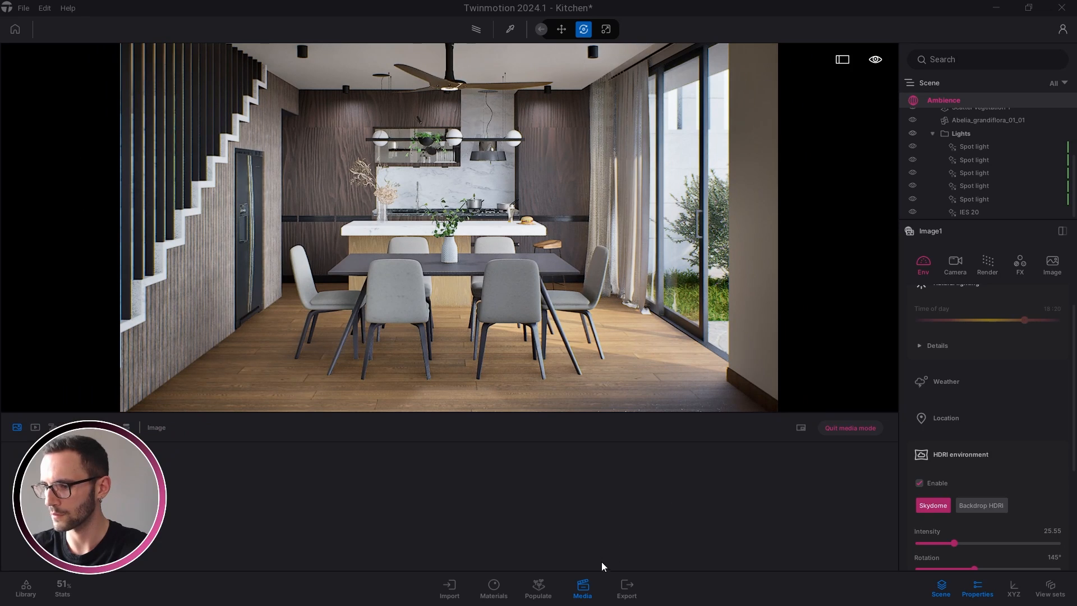
{"action": "left_click", "coordinate": [581, 586]}
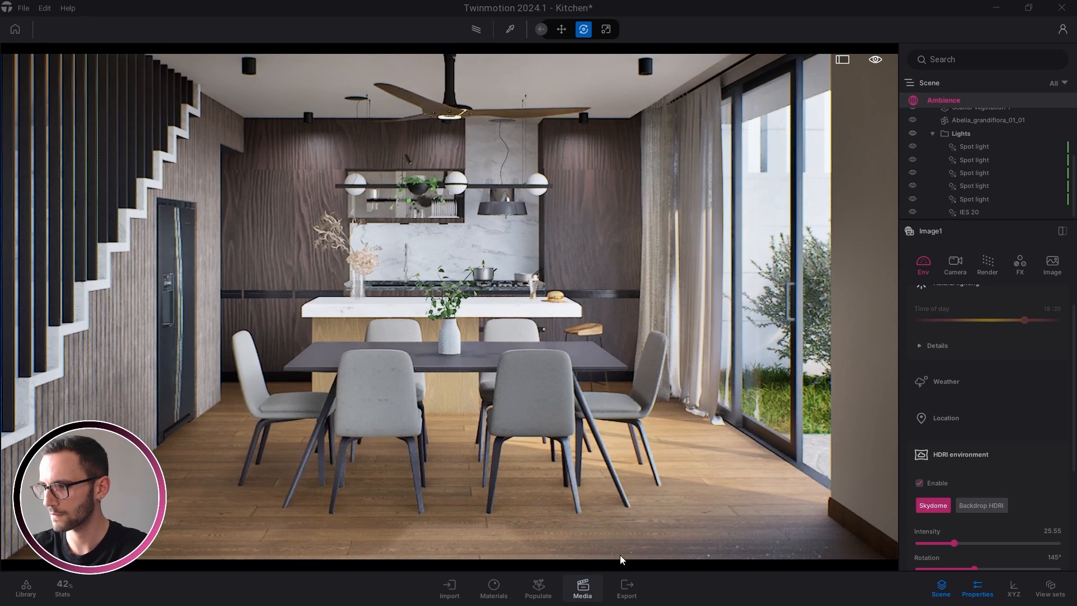
Raise Image1's Lumen reflection quality to 10 and bounce count to 8, and collapse the render setting sections.
{"action": "left_click", "coordinate": [1020, 264]}
{"action": "left_click", "coordinate": [987, 263]}
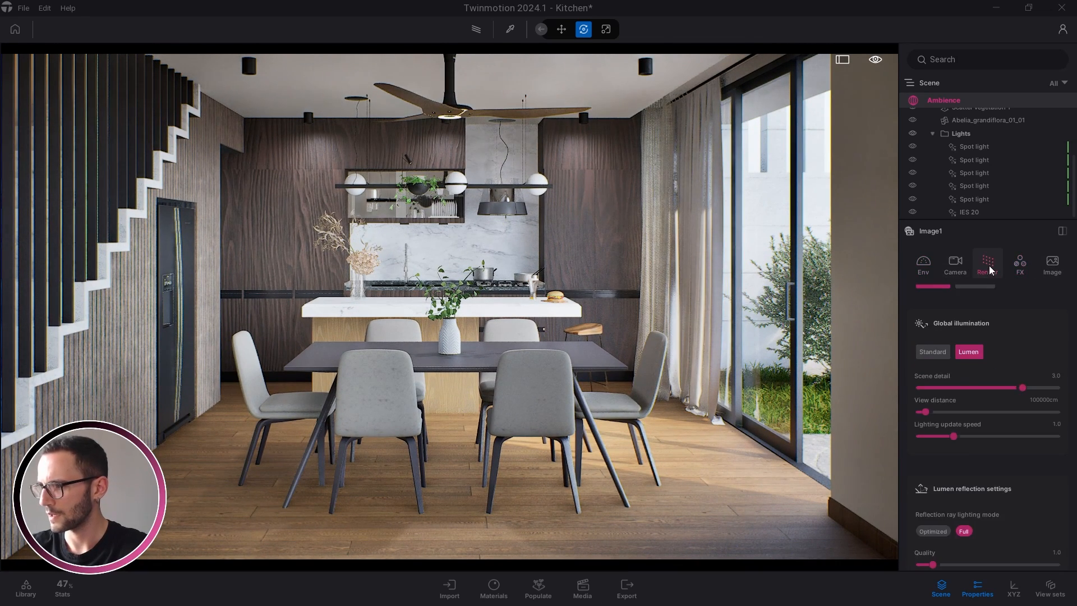
{"action": "scroll", "coordinate": [984, 426], "scroll_direction": "down", "scroll_amount": 2}
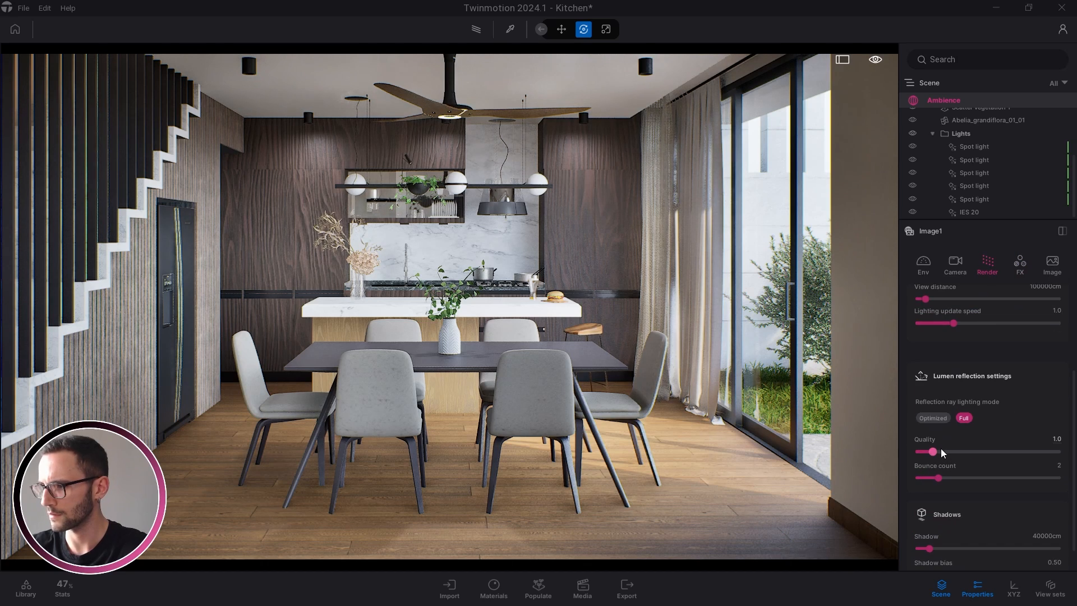
{"action": "left_click_drag", "start_coordinate": [934, 452], "coordinate": [1060, 451]}
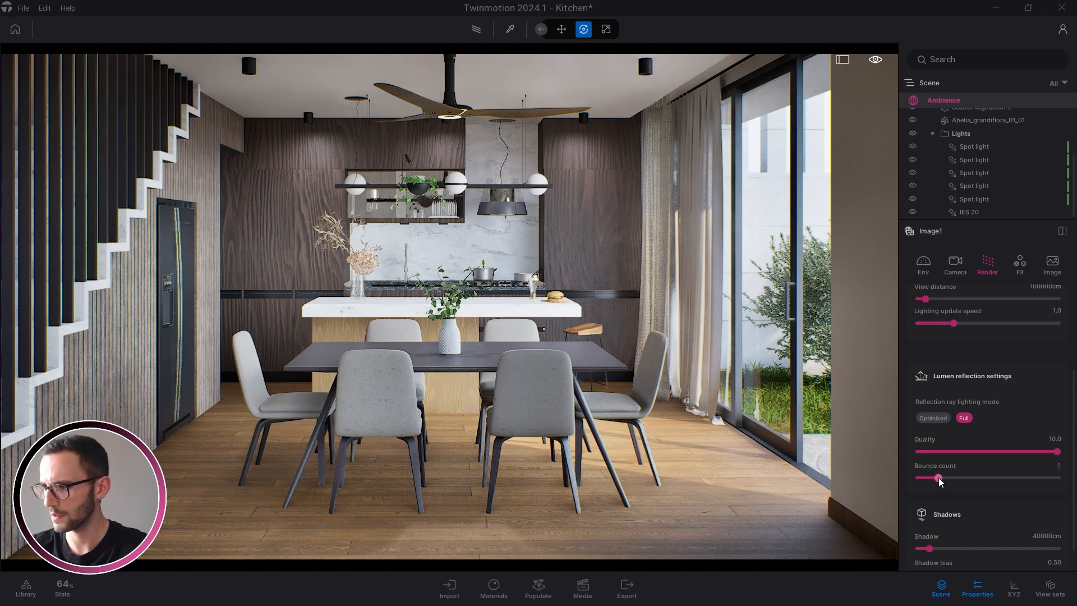
{"action": "left_click_drag", "start_coordinate": [938, 477], "coordinate": [1058, 478]}
{"action": "scroll", "coordinate": [973, 455], "scroll_direction": "up", "scroll_amount": 1}
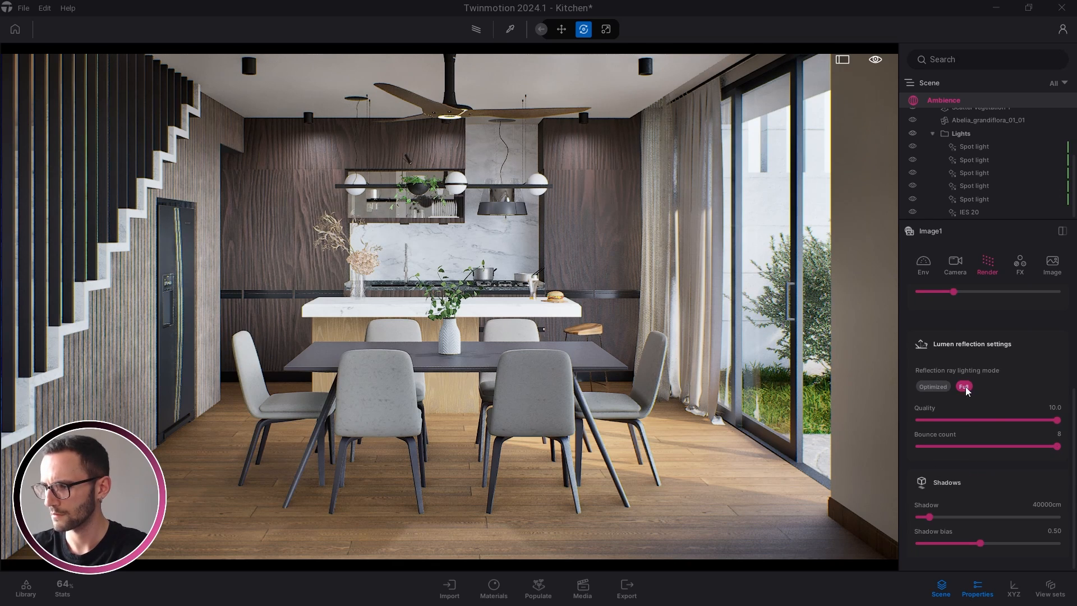
{"action": "scroll", "coordinate": [978, 435], "scroll_direction": "up", "scroll_amount": 2}
{"action": "left_click", "coordinate": [953, 340]}
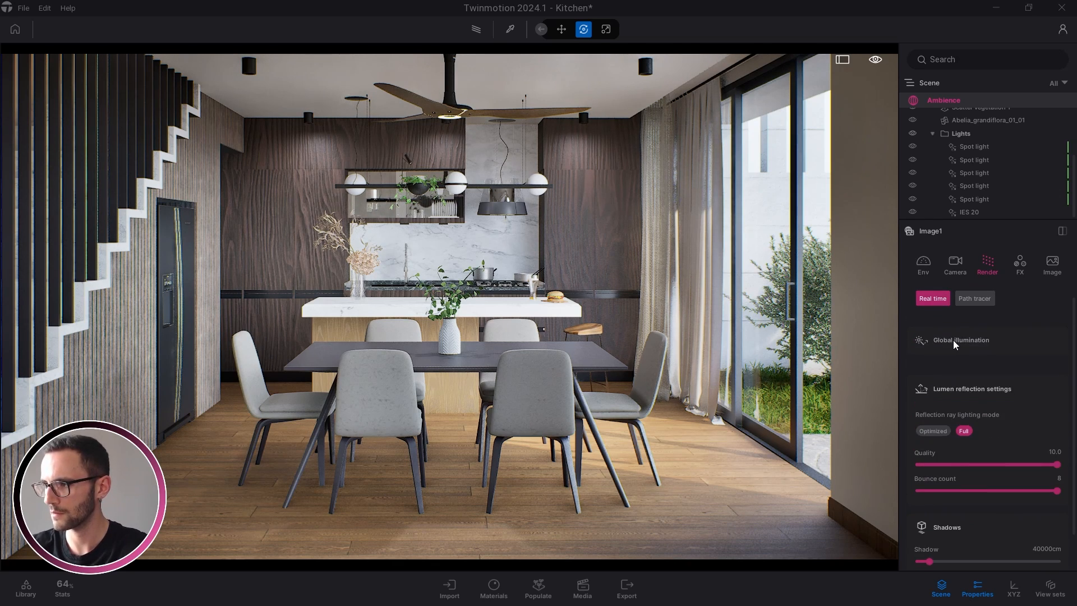
{"action": "left_click", "coordinate": [959, 393]}
{"action": "left_click", "coordinate": [949, 433]}
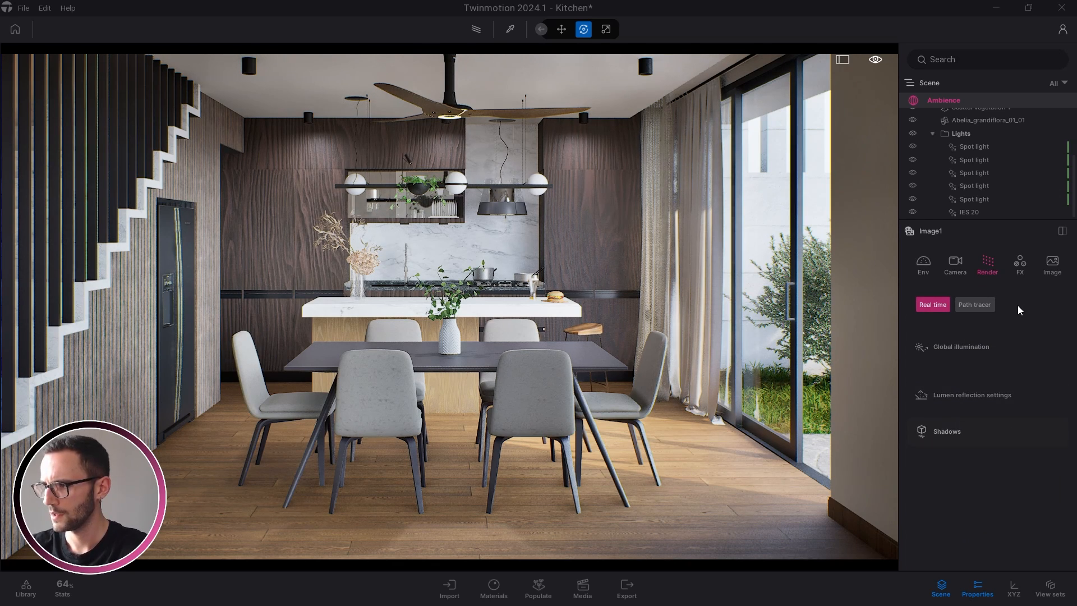
Set Image1's output size to 4K UHD 3840x2160.
{"action": "left_click", "coordinate": [1052, 263]}
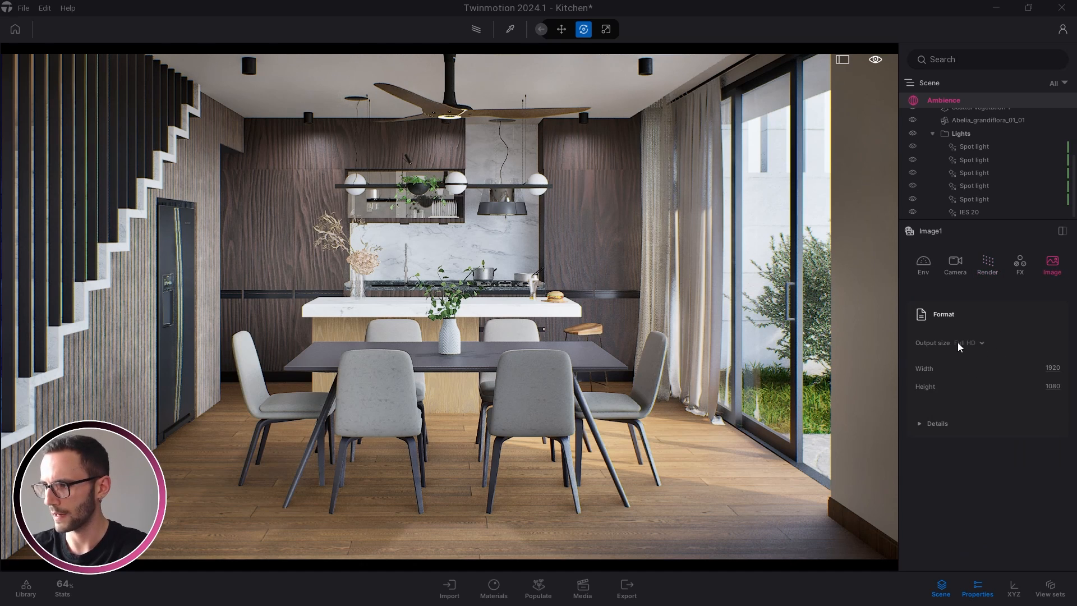
{"action": "left_click", "coordinate": [970, 346]}
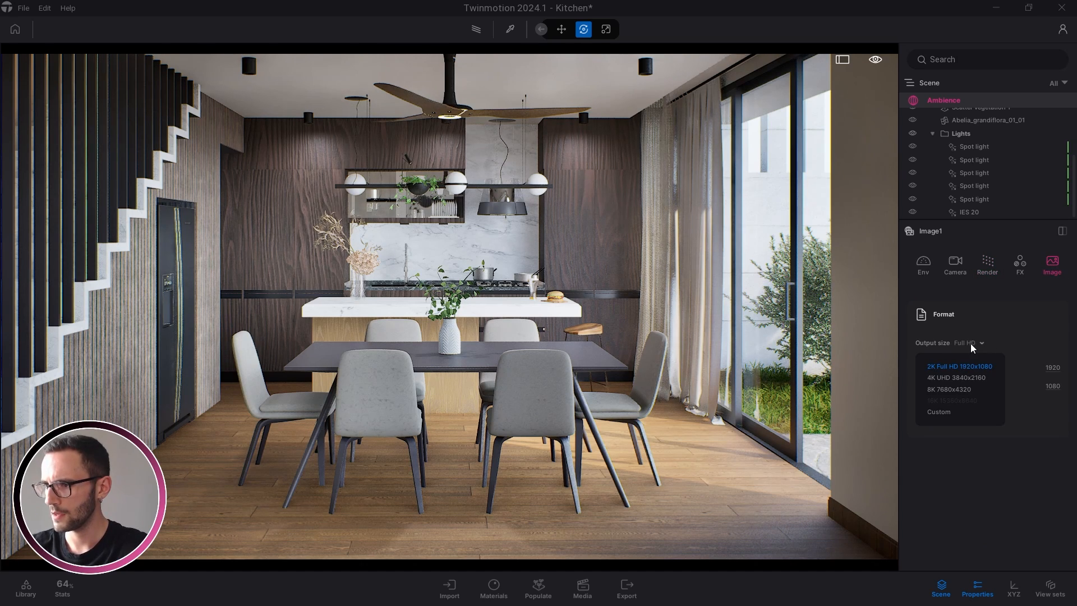
{"action": "left_click", "coordinate": [964, 378]}
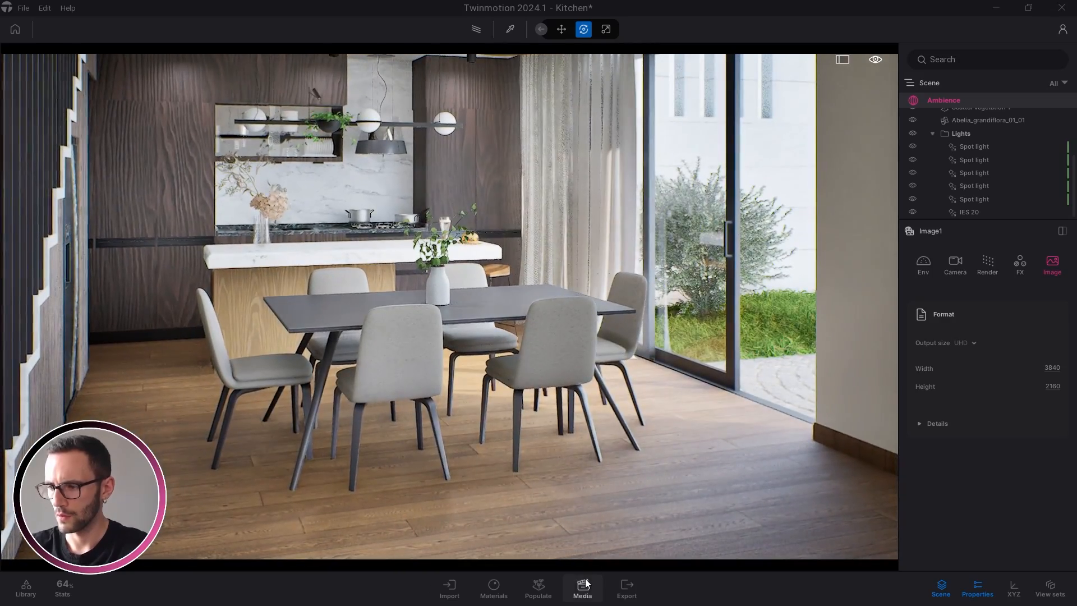
Export the Image1 view locally as a PNG image to the Desktop folder Nuova cartella.
{"action": "left_click", "coordinate": [583, 586]}
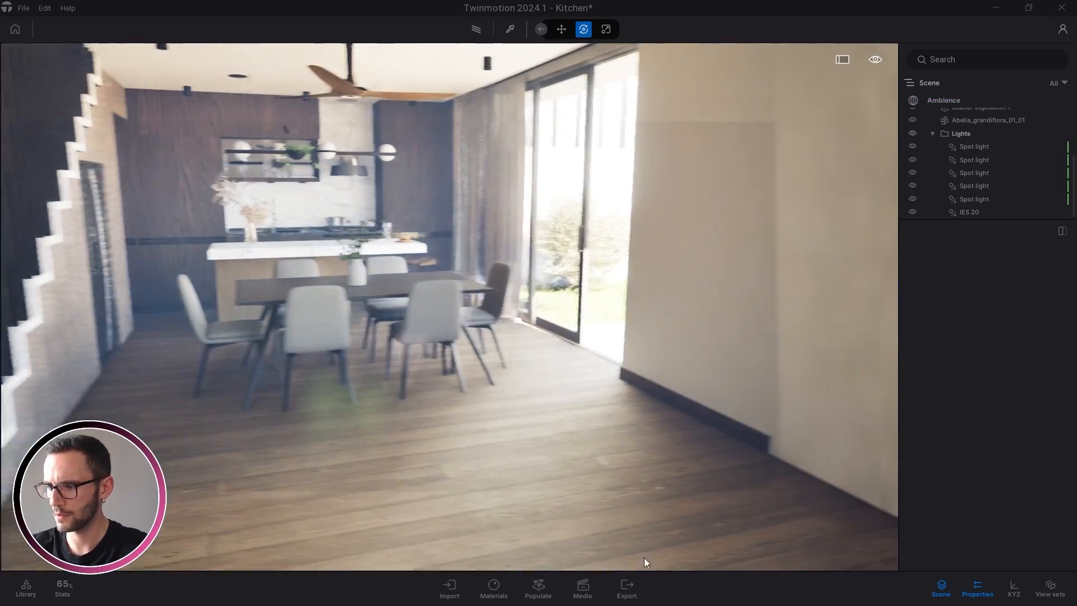
{"action": "left_click", "coordinate": [626, 586]}
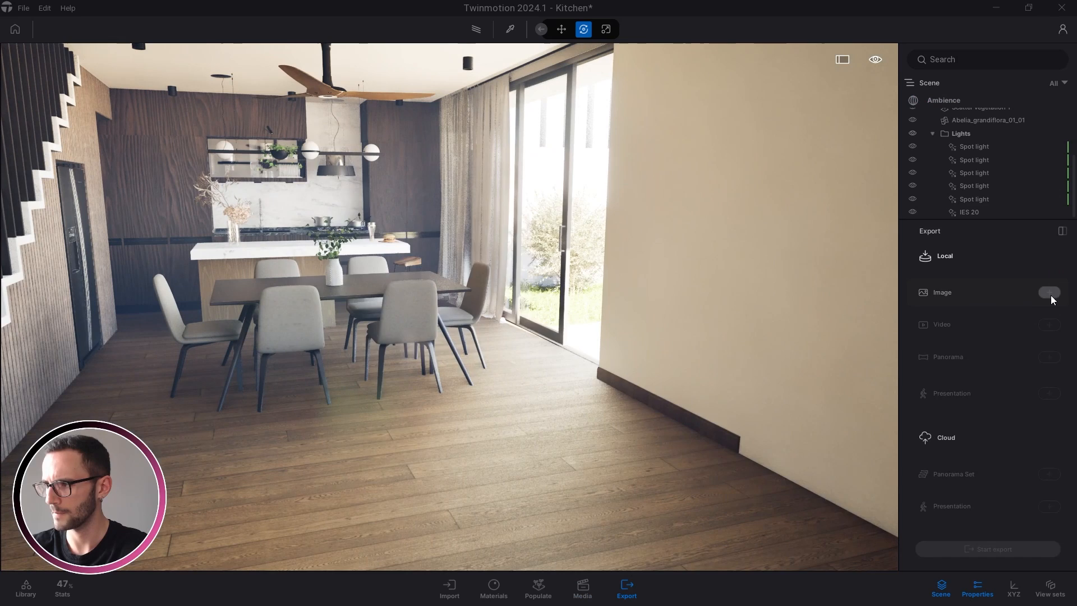
{"action": "left_click", "coordinate": [1048, 292]}
{"action": "left_click", "coordinate": [335, 289]}
{"action": "left_click", "coordinate": [946, 484]}
{"action": "scroll", "coordinate": [1001, 494], "scroll_direction": "down", "scroll_amount": 3}
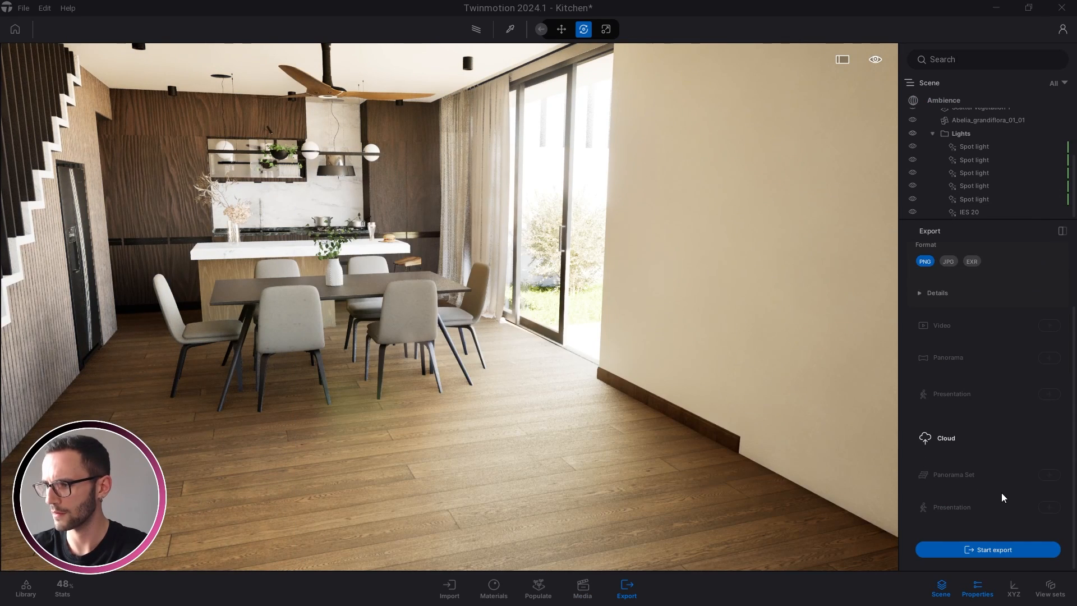
{"action": "left_click", "coordinate": [984, 551]}
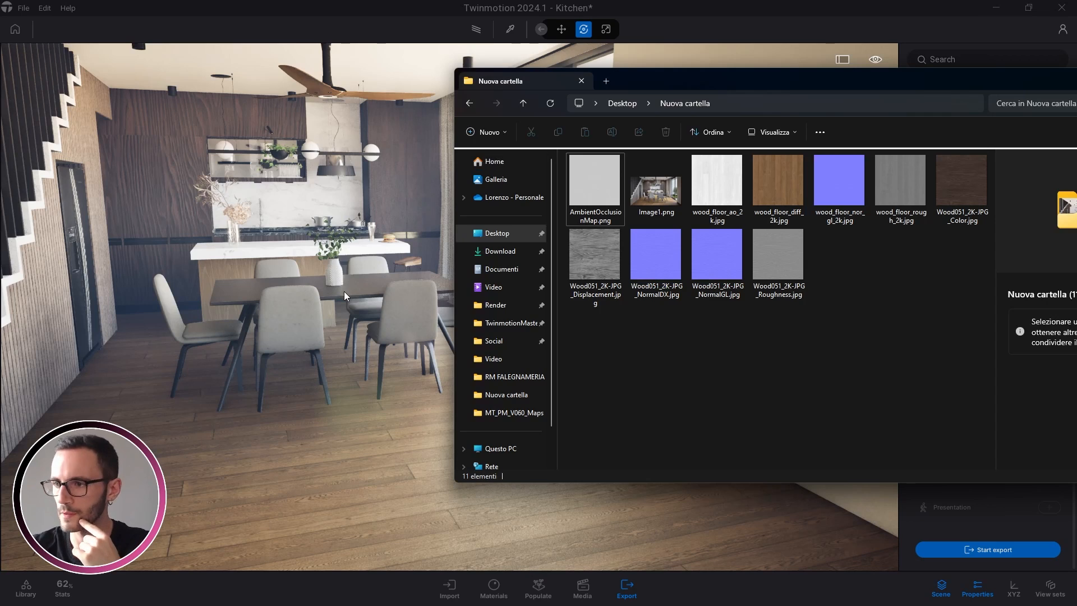
Bring the scene back in front of the file window and check the last image's render time in the statistics.
{"action": "left_click", "coordinate": [344, 291]}
{"action": "left_click", "coordinate": [24, 590]}
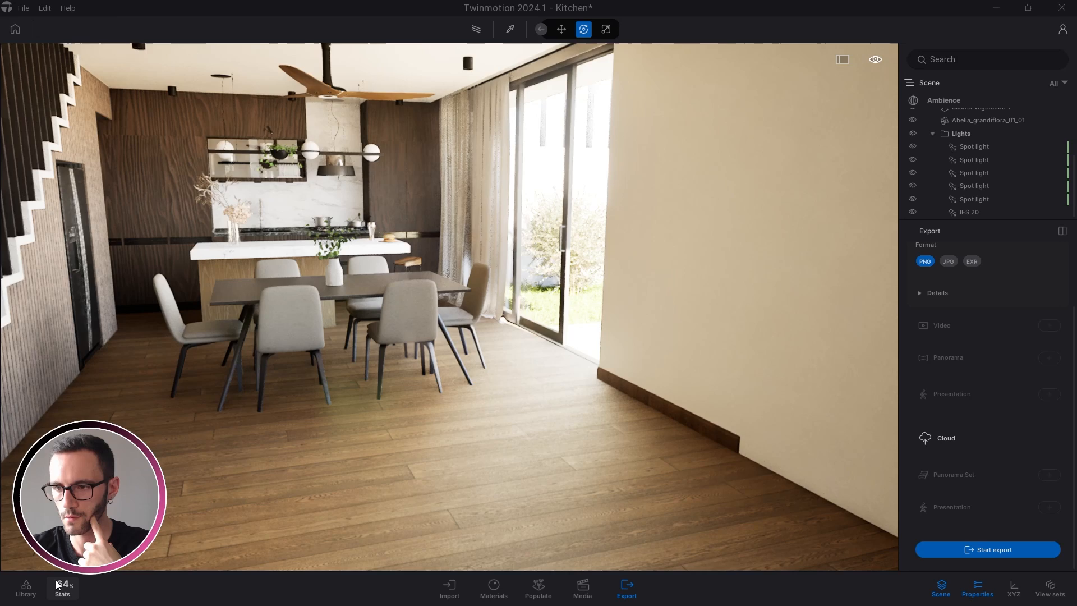
{"action": "left_click", "coordinate": [60, 586]}
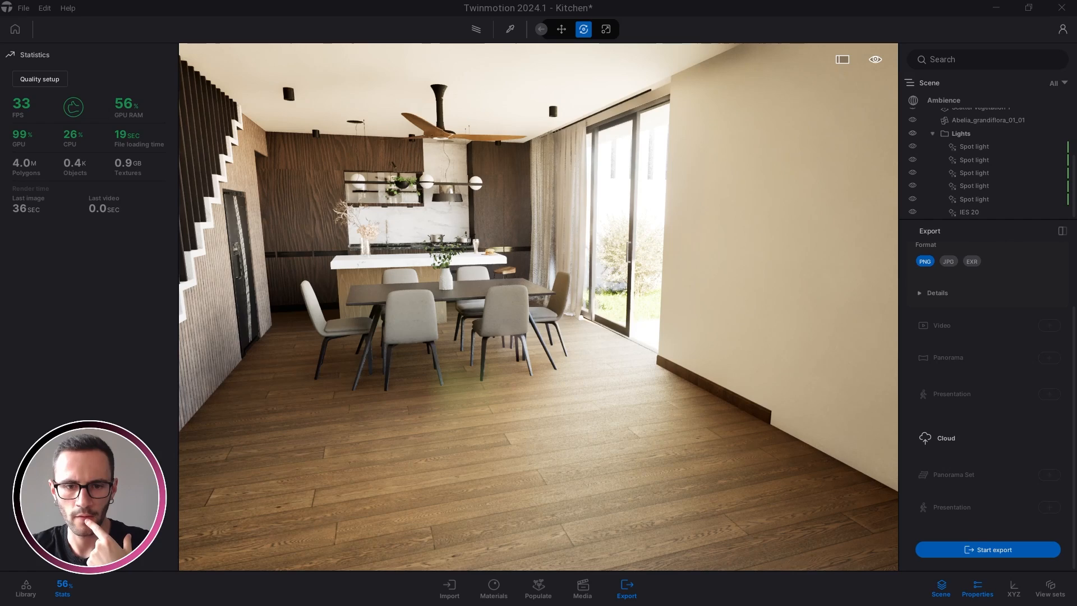
Open the exported Image1.png from the Nuova cartella folder, inspect the render in a maximized viewer, and close it.
{"action": "key", "text": "alt+Tab"}
{"action": "left_click", "coordinate": [649, 191]}
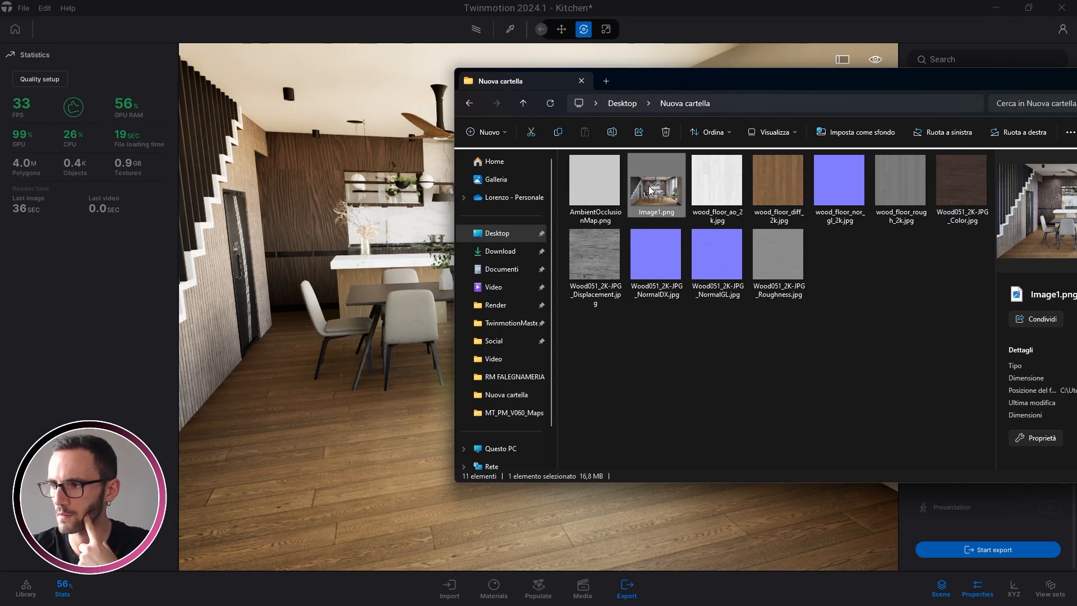
{"action": "double_click", "coordinate": [650, 191]}
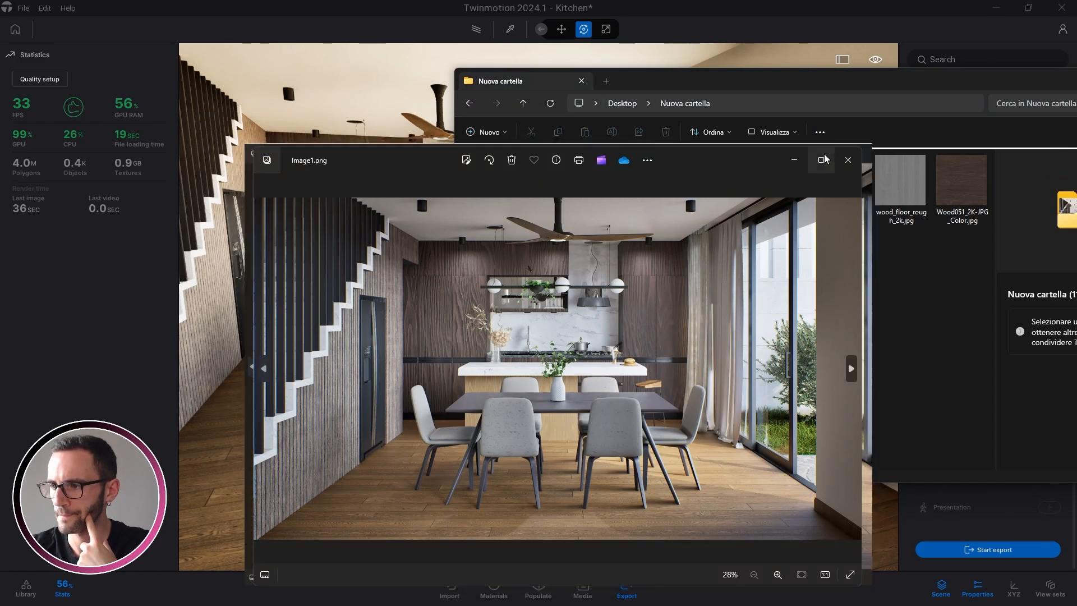
{"action": "left_click", "coordinate": [823, 160]}
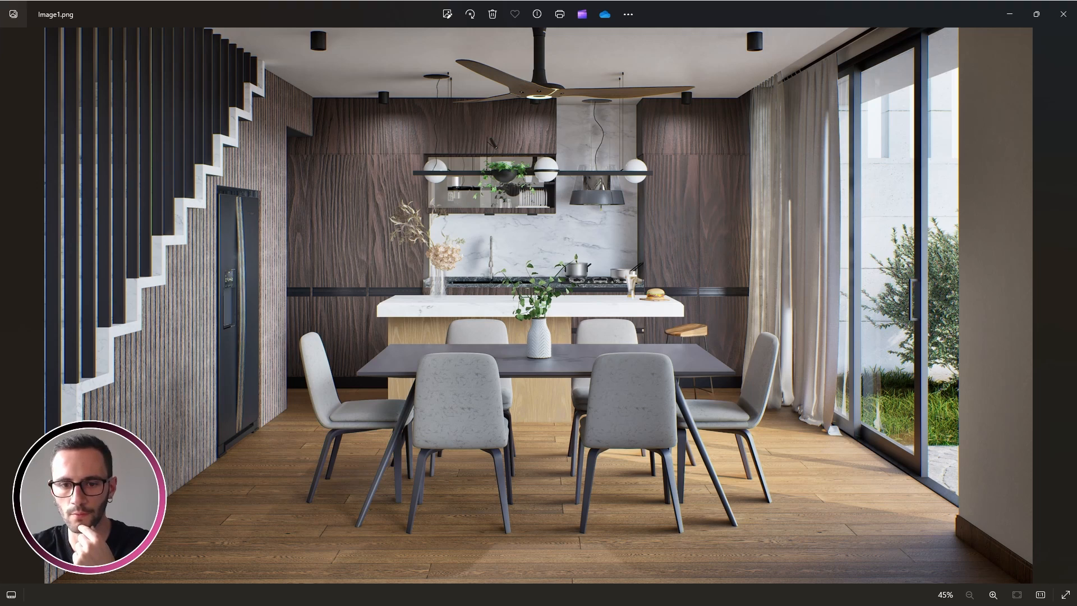
{"action": "key", "text": "alt+F4"}
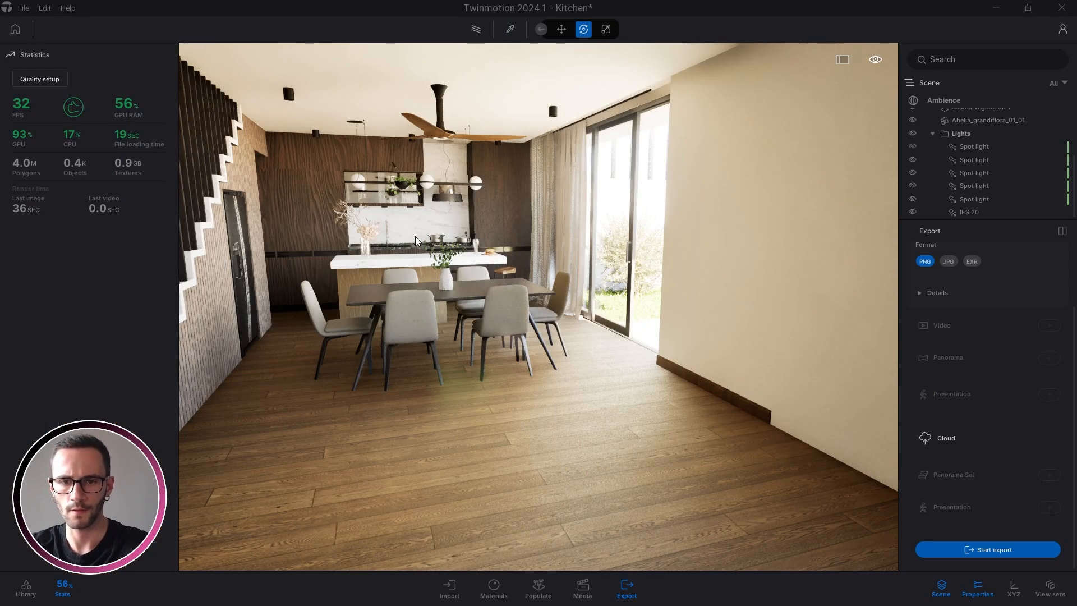
Bring up the media images and duplicate the saved Image1 view.
{"action": "mouse_move", "coordinate": [530, 291]}
{"action": "right_mouse_down"}
{"action": "mouse_move", "coordinate": [476, 291]}
{"action": "mouse_move", "coordinate": [530, 291]}
{"action": "right_mouse_up"}
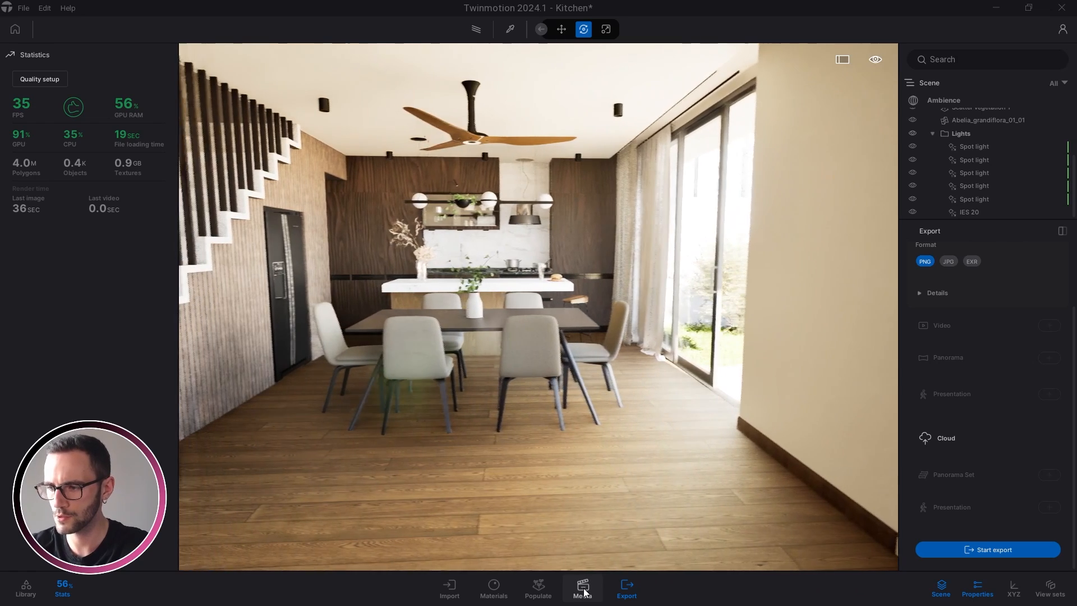
{"action": "left_click", "coordinate": [582, 586]}
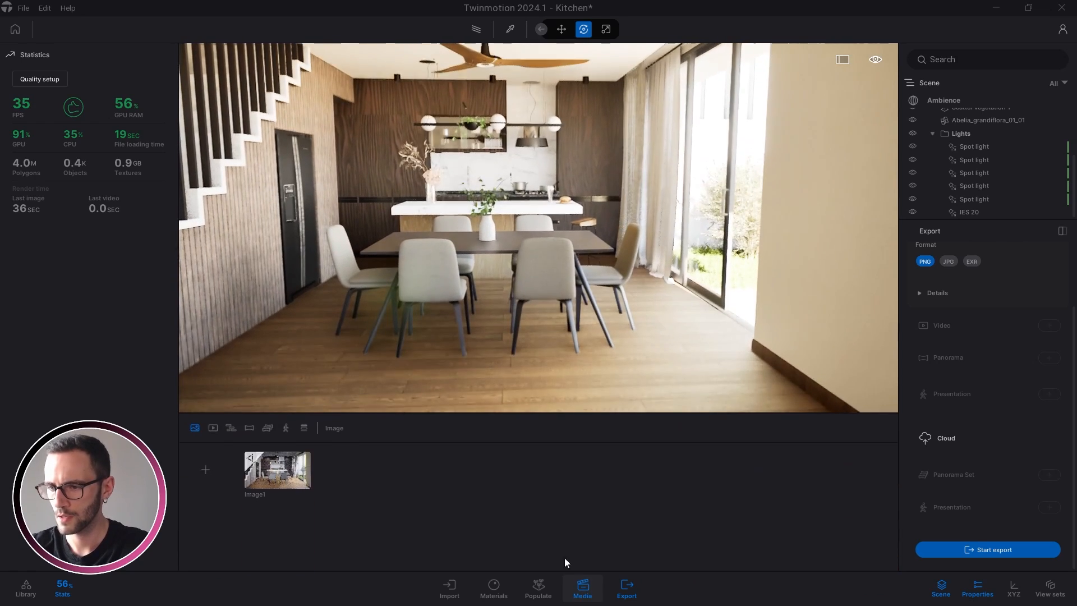
{"action": "left_click", "coordinate": [269, 451]}
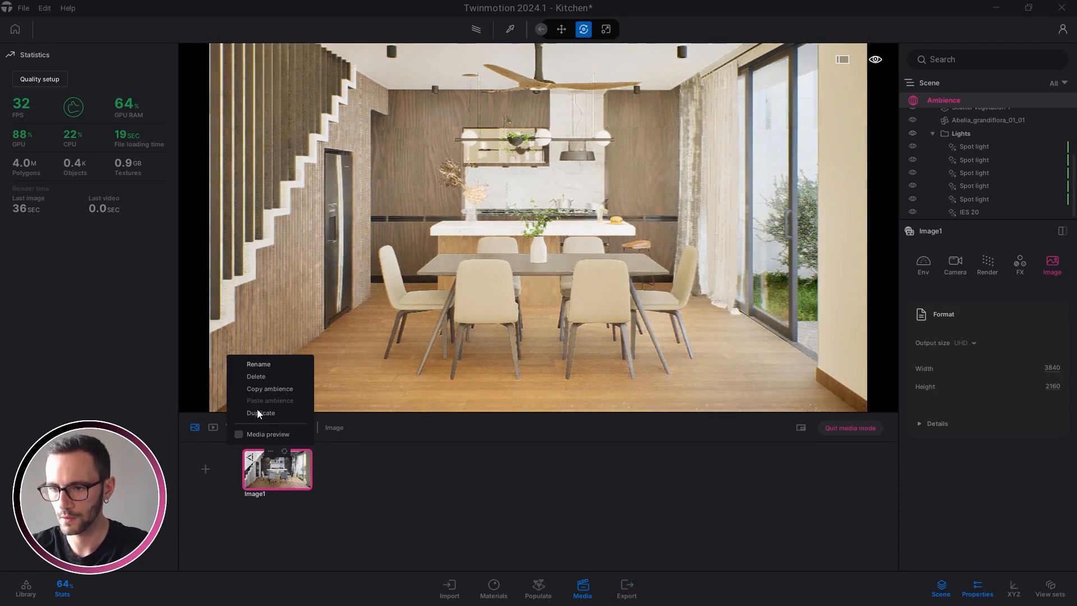
{"action": "left_click", "coordinate": [264, 417]}
Rename the duplicated image as Image2PT.
{"action": "left_click", "coordinate": [344, 451]}
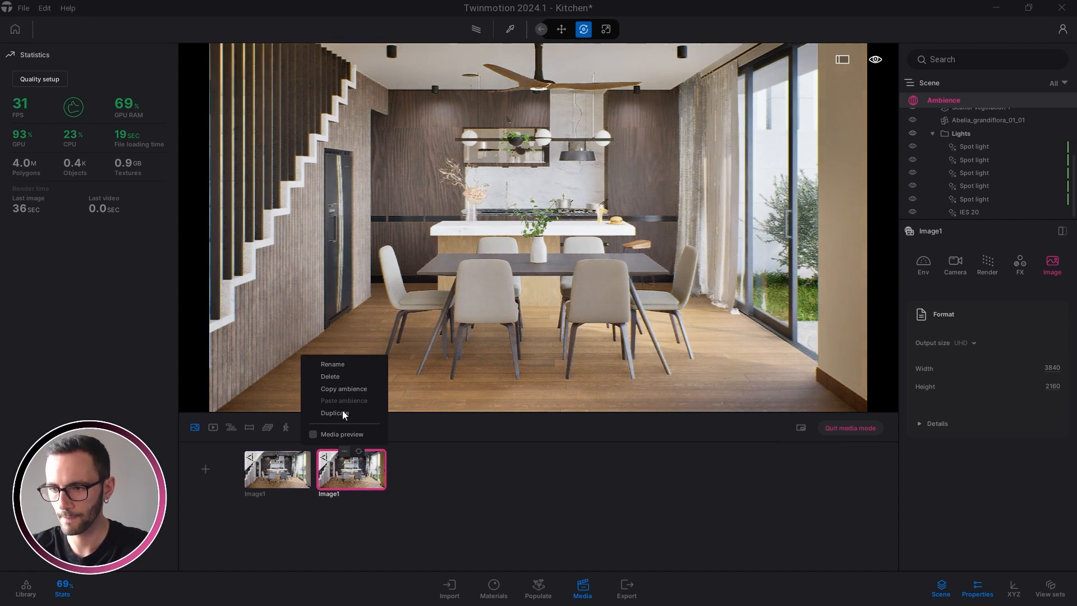
{"action": "left_click", "coordinate": [332, 364]}
{"action": "type", "text": "Image"}
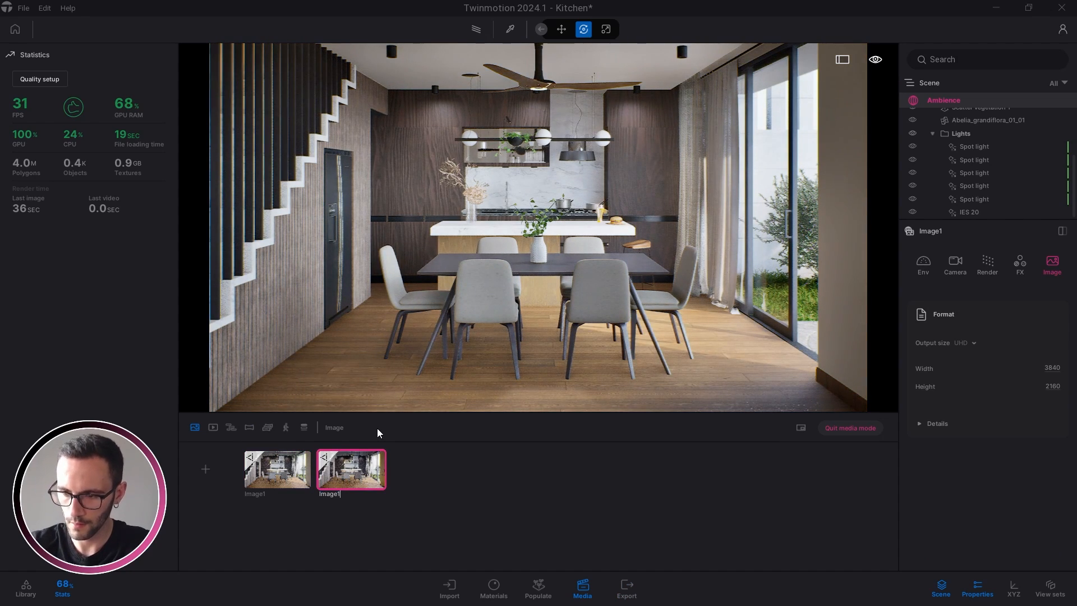
{"action": "type", "text": "2PT"}
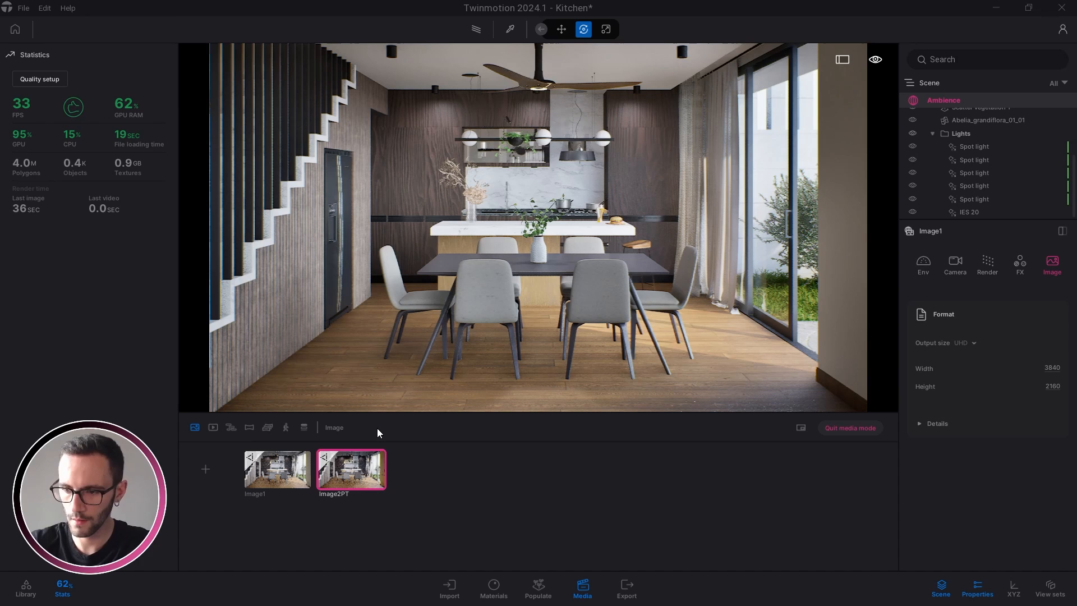
{"action": "key", "text": "Return"}
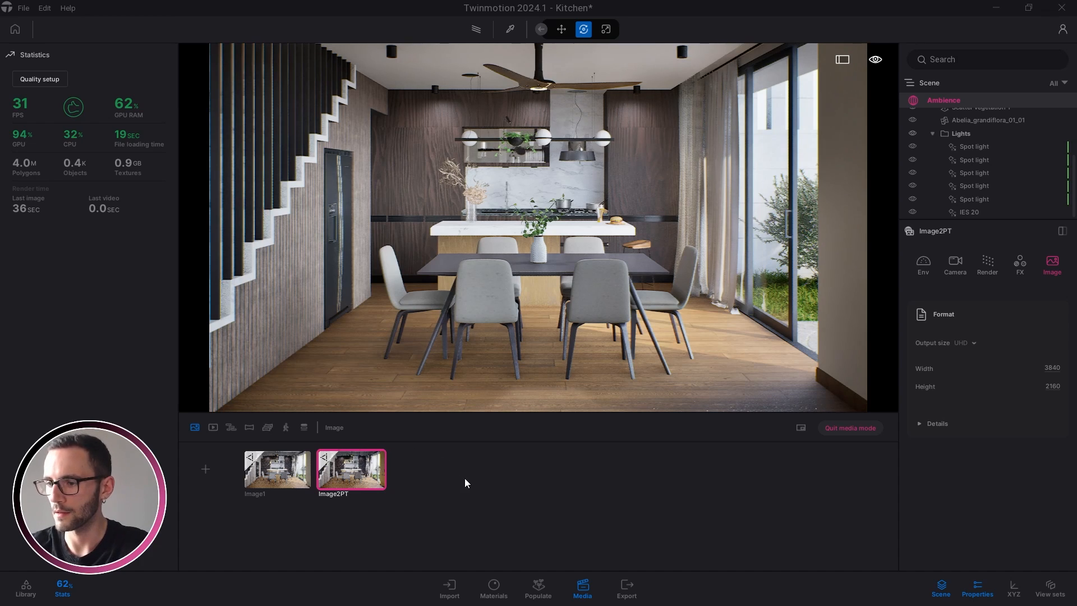
Hide the statistics and the media strip, and switch the Image2PT view to the Path tracer.
{"action": "left_click", "coordinate": [62, 588]}
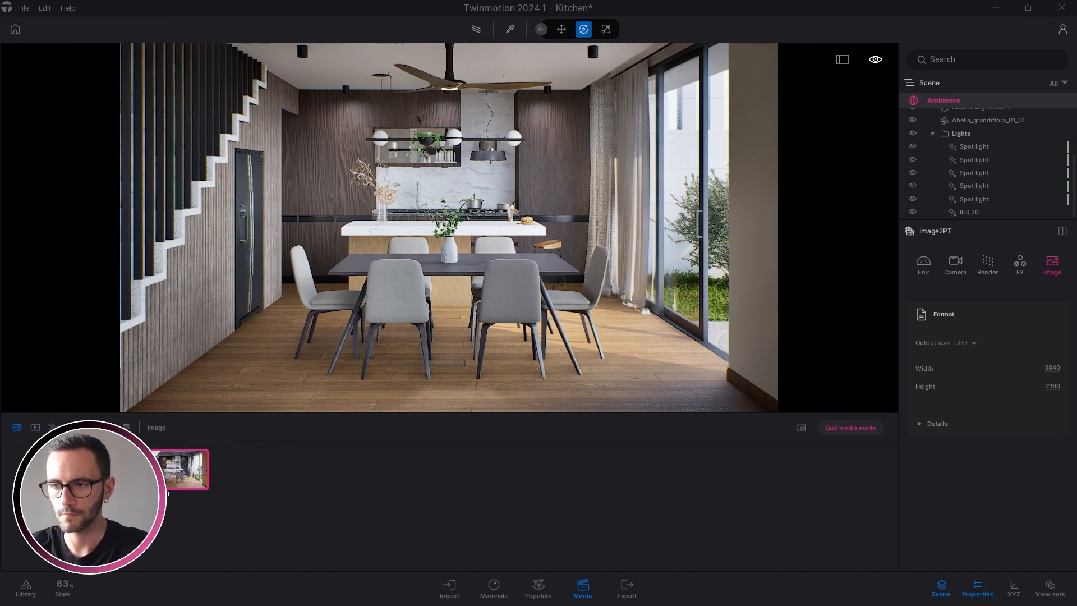
{"action": "left_click", "coordinate": [581, 587]}
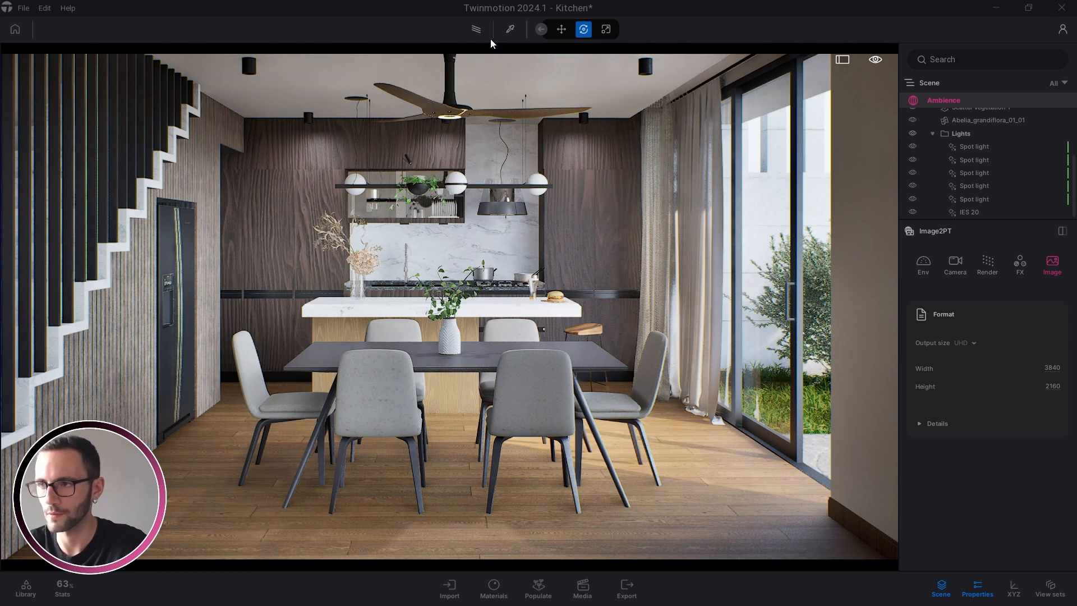
{"action": "left_click", "coordinate": [477, 30]}
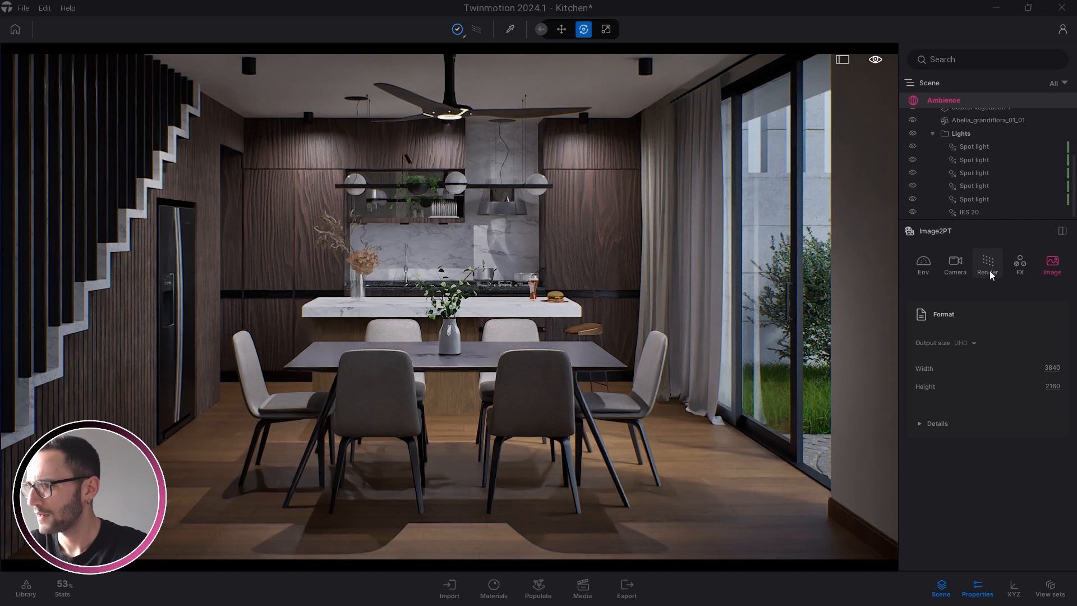
Open Image2PT's detailed natural lighting settings and review the sun and HDRI environment values.
{"action": "left_click", "coordinate": [922, 269]}
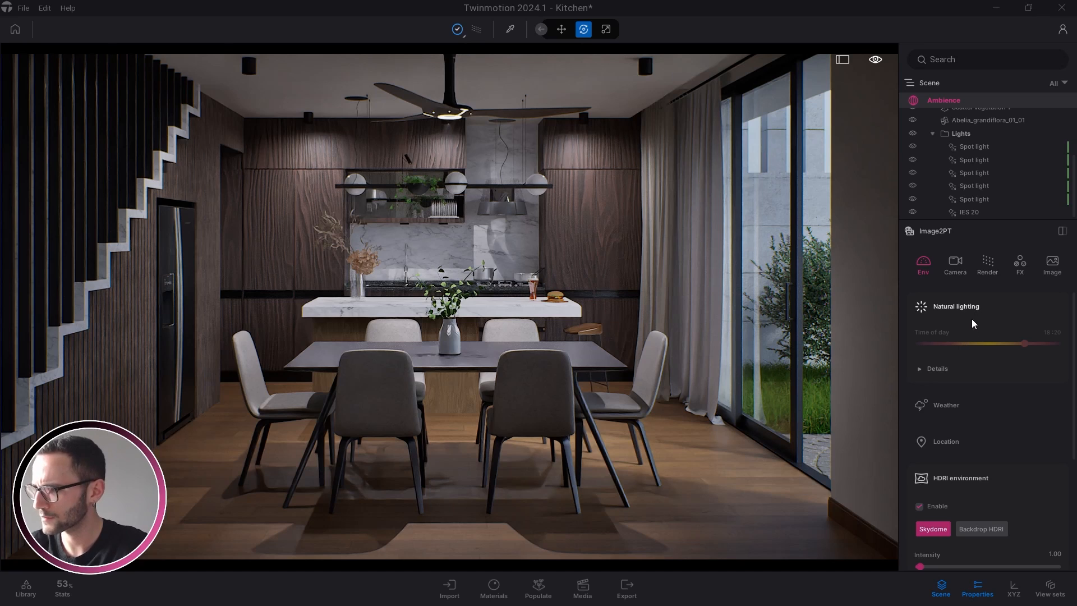
{"action": "left_click", "coordinate": [950, 370]}
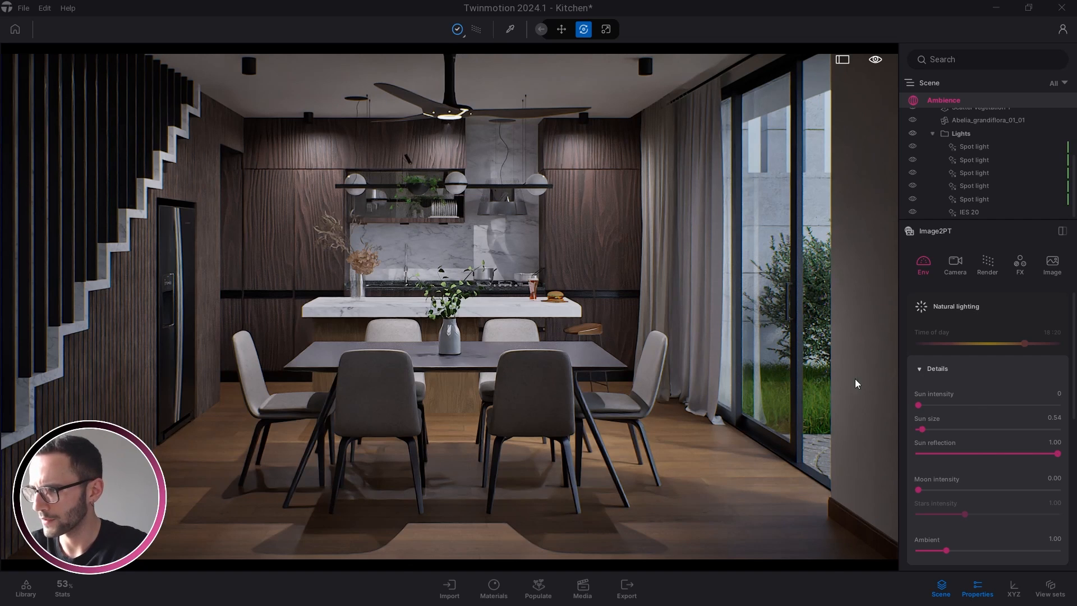
{"action": "scroll", "coordinate": [971, 434], "scroll_direction": "down", "scroll_amount": 5}
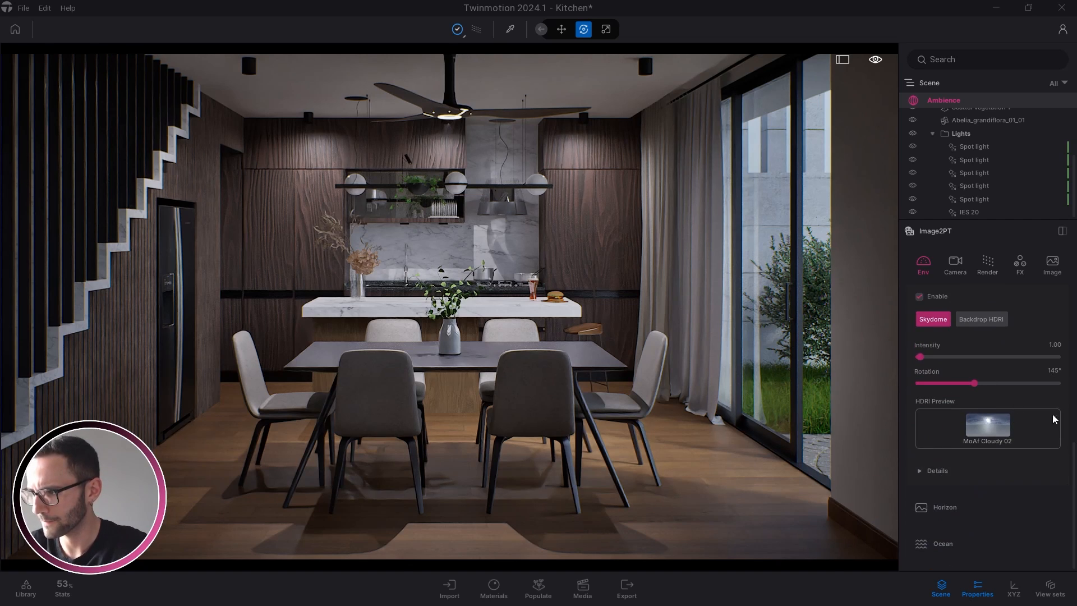
{"action": "scroll", "coordinate": [998, 446], "scroll_direction": "up", "scroll_amount": 5}
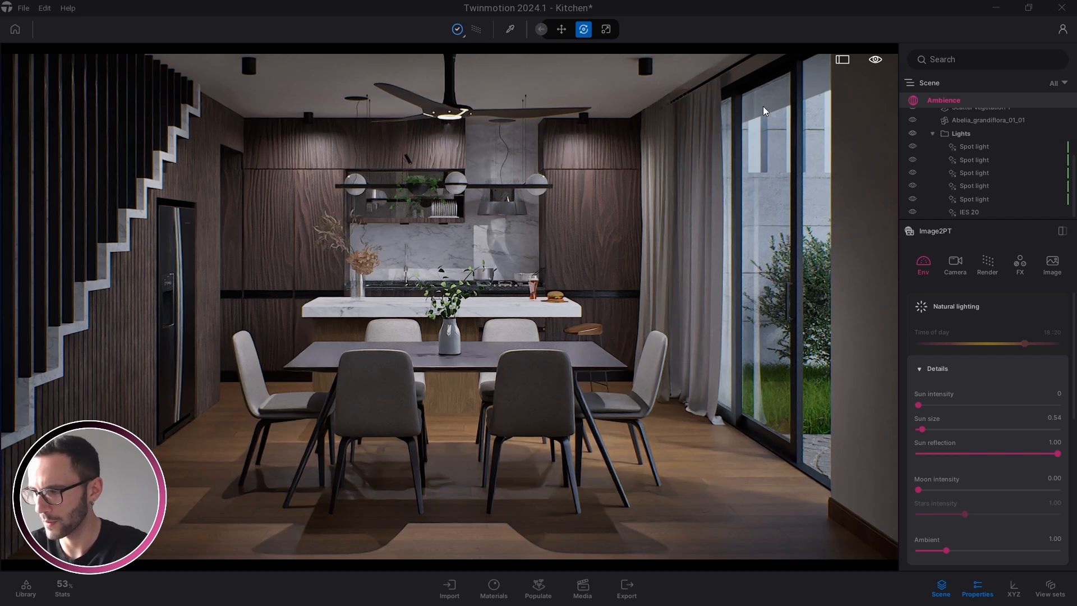
Try a sun intensity of 4 on Image2PT and set it back to 0.
{"action": "left_click", "coordinate": [1060, 394]}
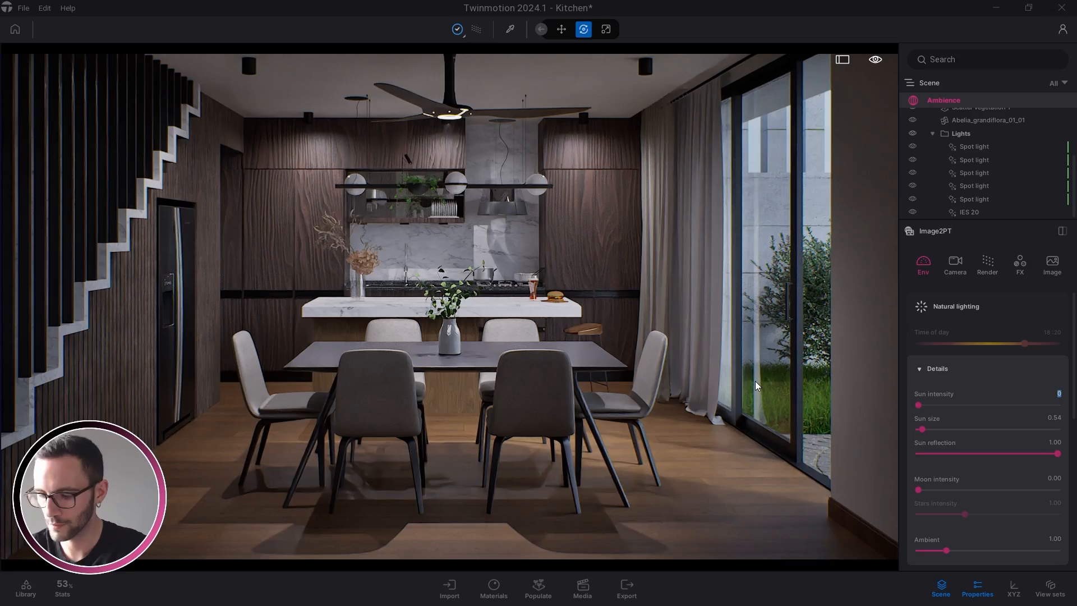
{"action": "type", "text": "4"}
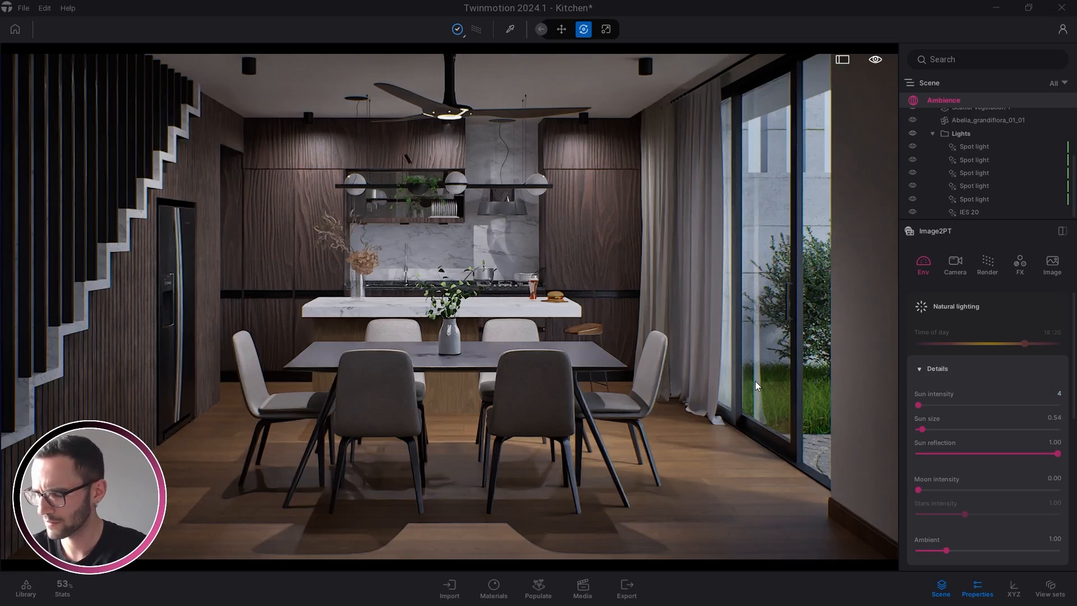
{"action": "key", "text": "Return"}
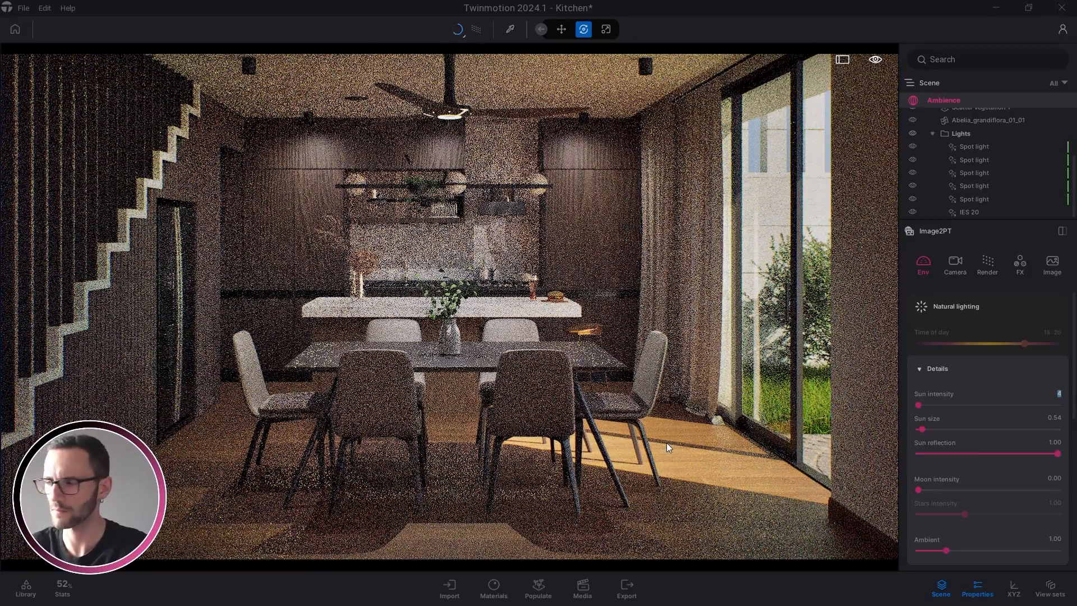
{"action": "type", "text": "0"}
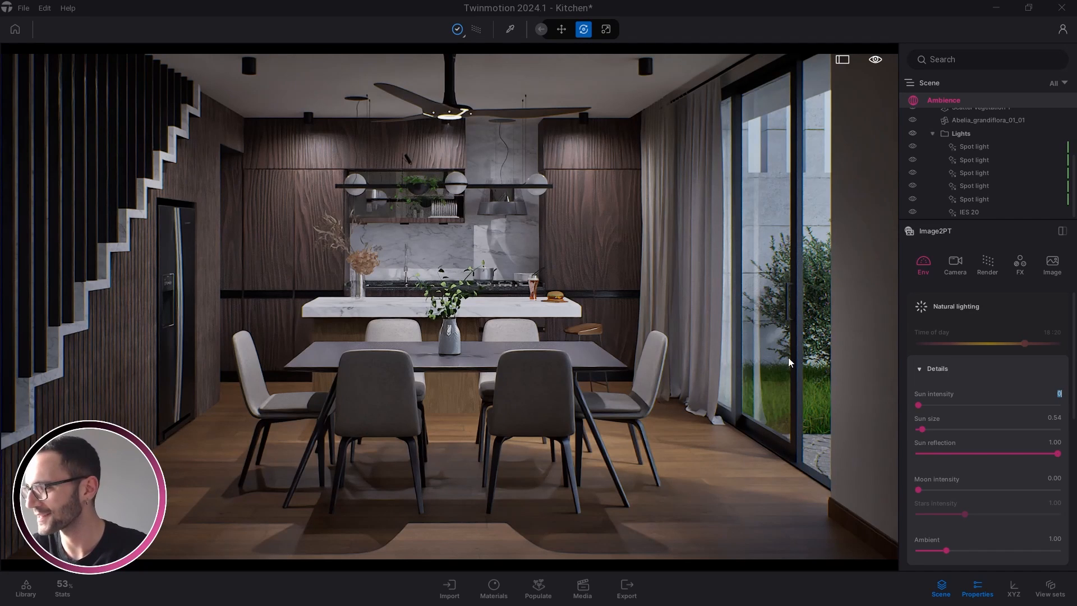
Raise Image2PT's ambient light slightly to 1.06 and set the HDRI skydome intensity to 4.
{"action": "scroll", "coordinate": [971, 409], "scroll_direction": "down", "scroll_amount": 2}
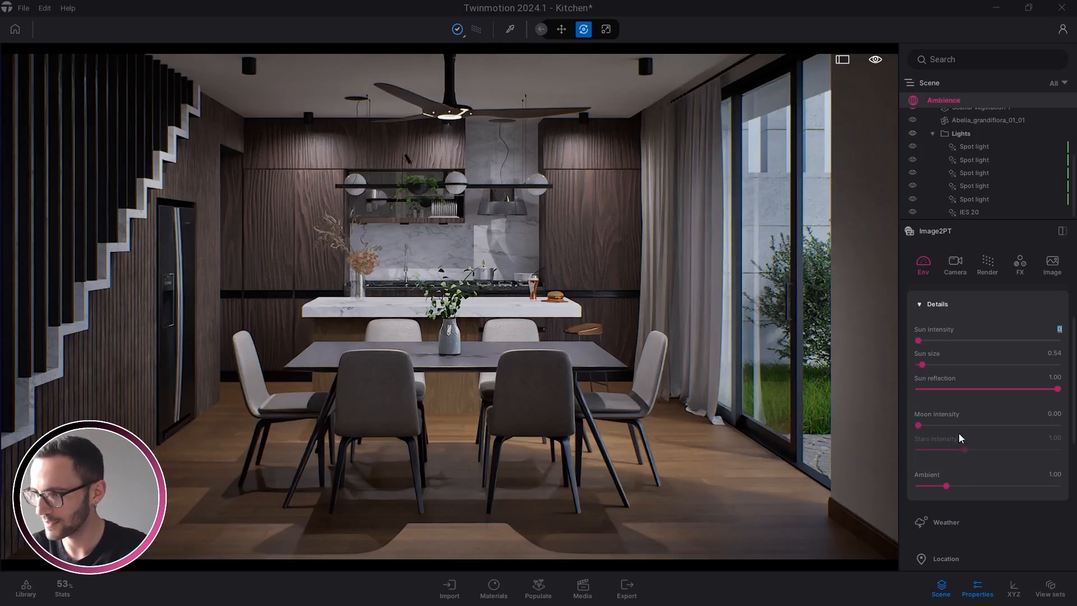
{"action": "left_click", "coordinate": [947, 486]}
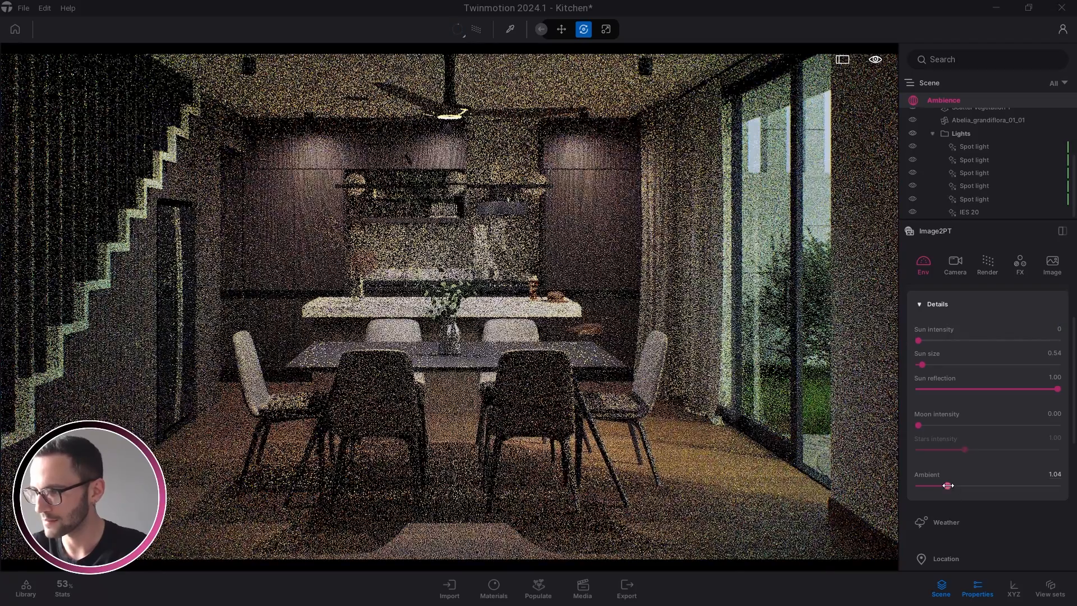
{"action": "scroll", "coordinate": [942, 413], "scroll_direction": "down", "scroll_amount": 5}
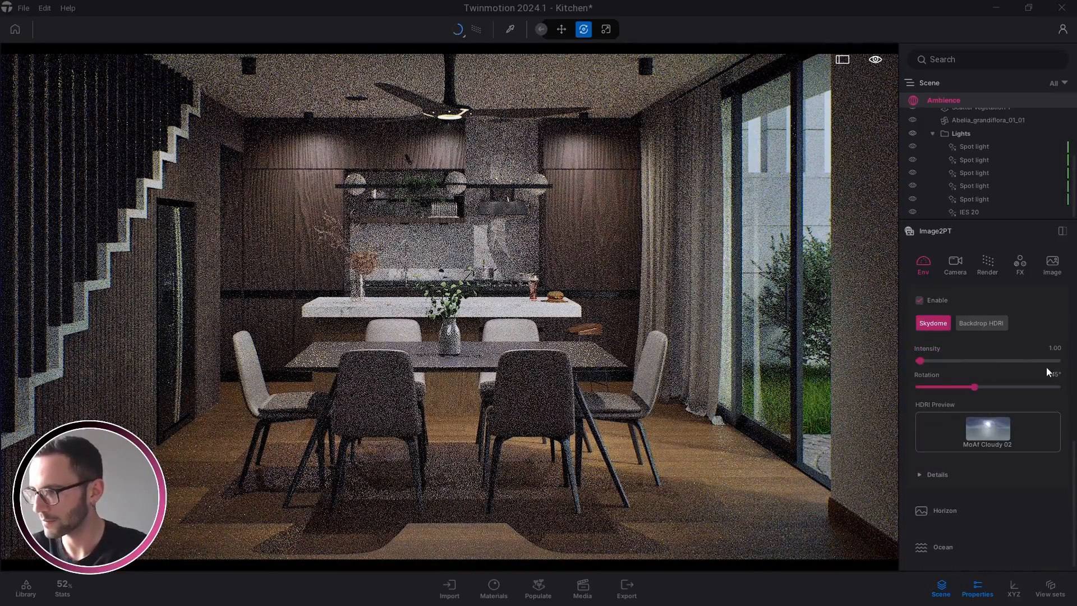
{"action": "left_click", "coordinate": [1054, 348]}
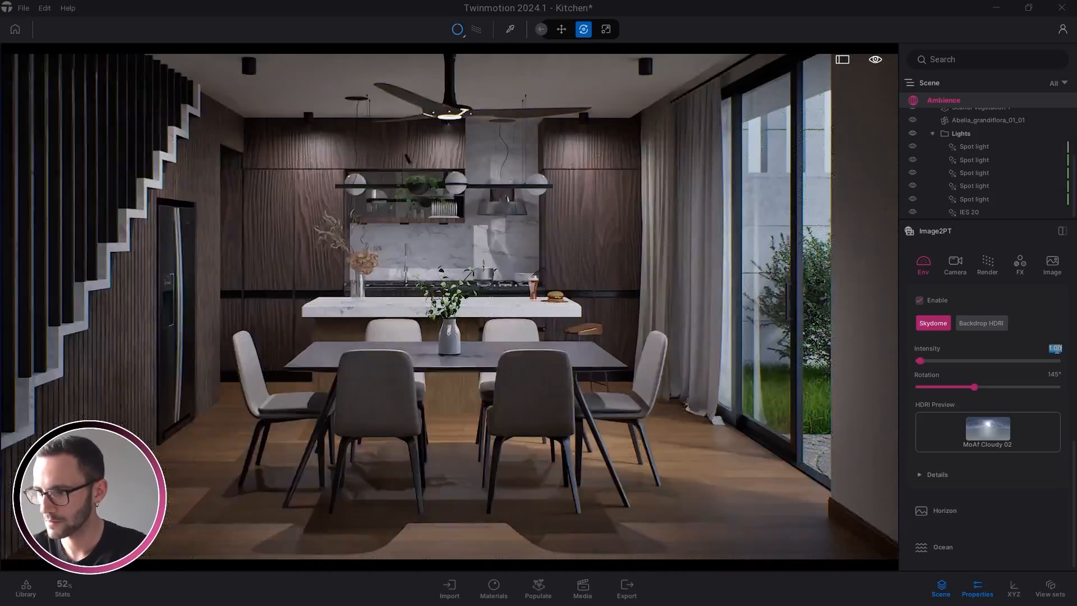
{"action": "type", "text": "4"}
{"action": "key", "text": "Return"}
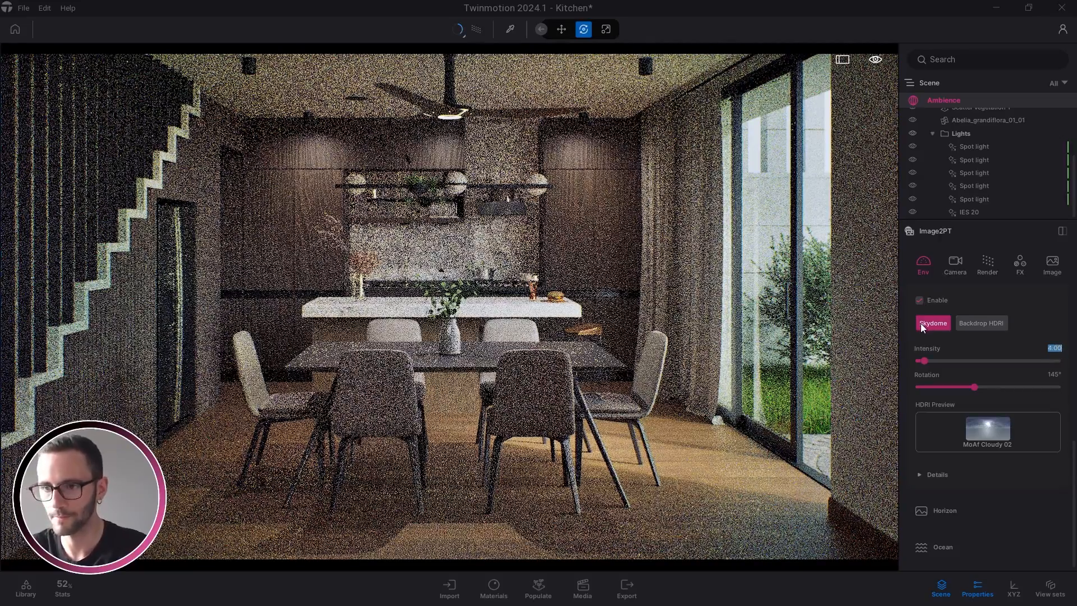
Raise Image2PT's ambient light to the maximum of 5.00.
{"action": "scroll", "coordinate": [918, 344], "scroll_direction": "up", "scroll_amount": 5}
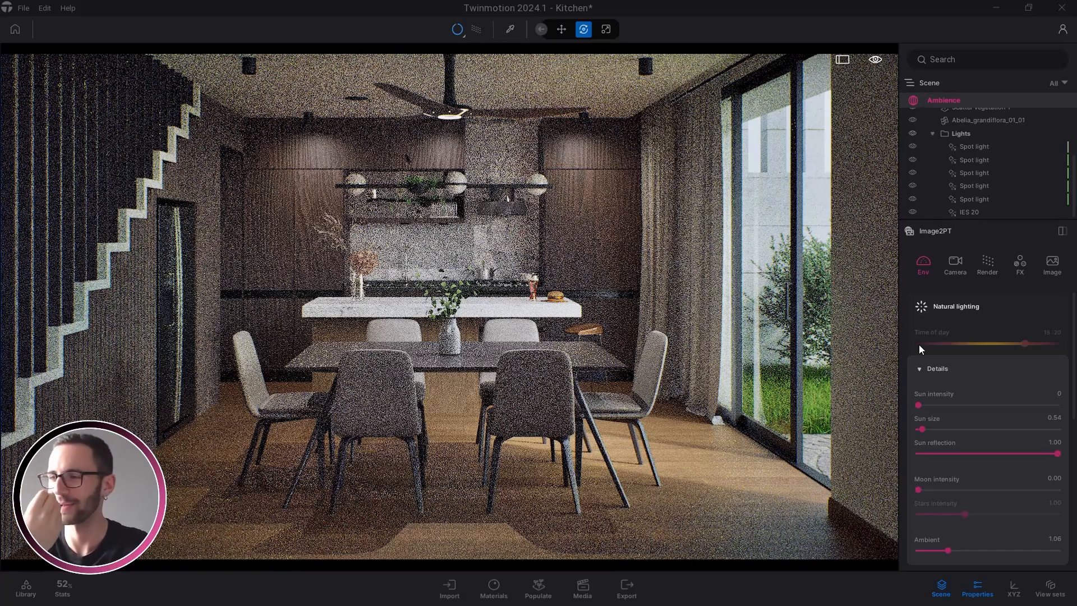
{"action": "scroll", "coordinate": [987, 423], "scroll_direction": "down", "scroll_amount": 1}
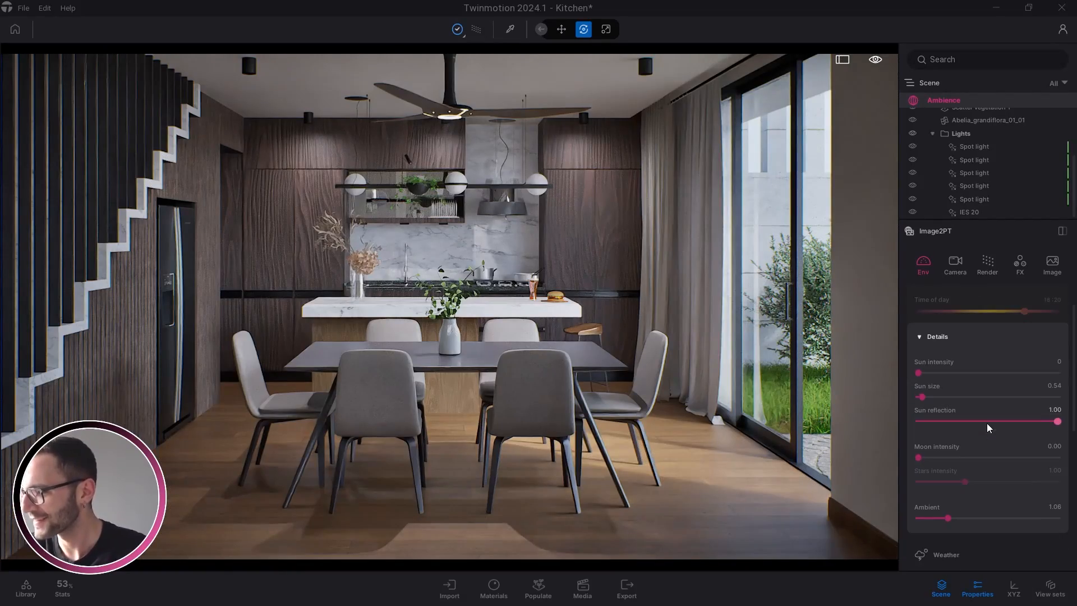
{"action": "left_click_drag", "start_coordinate": [948, 519], "coordinate": [1070, 525]}
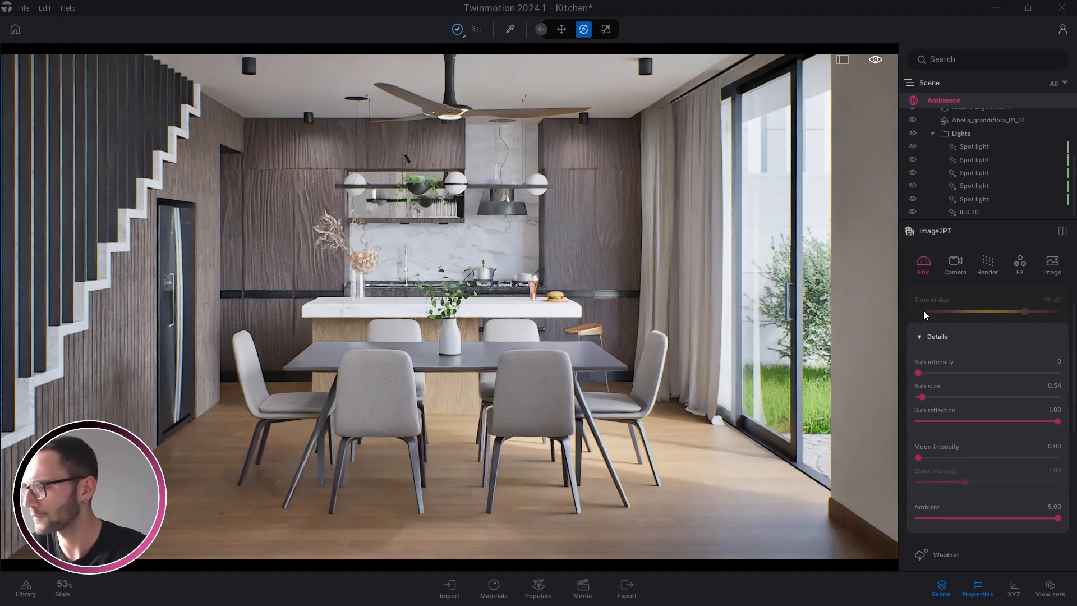
Review Image2PT's camera exposure, color grading, output format and path tracer quality settings.
{"action": "left_click", "coordinate": [957, 264]}
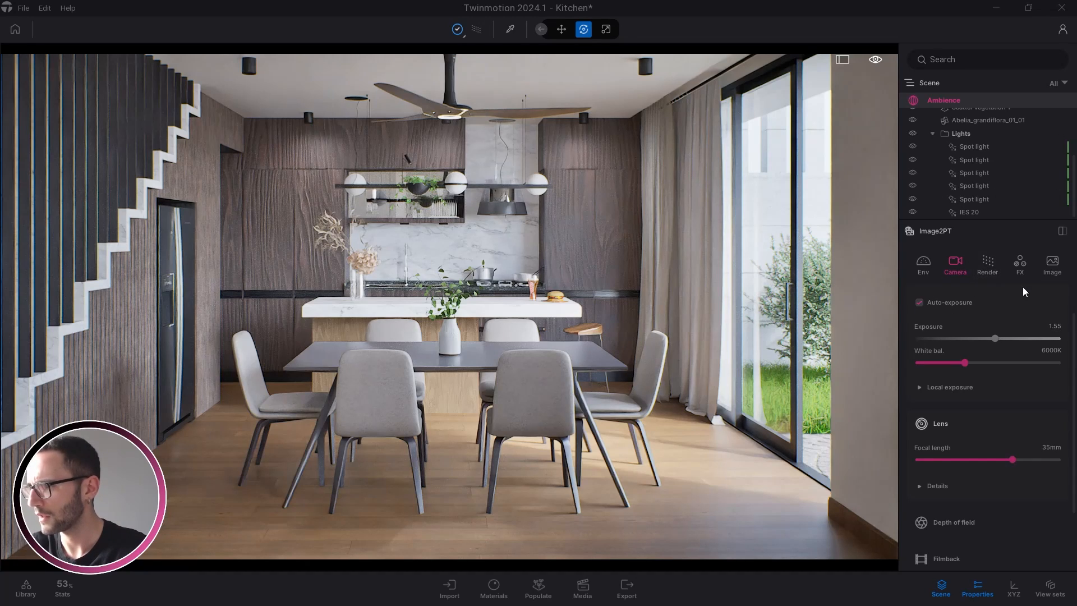
{"action": "left_click", "coordinate": [1024, 265]}
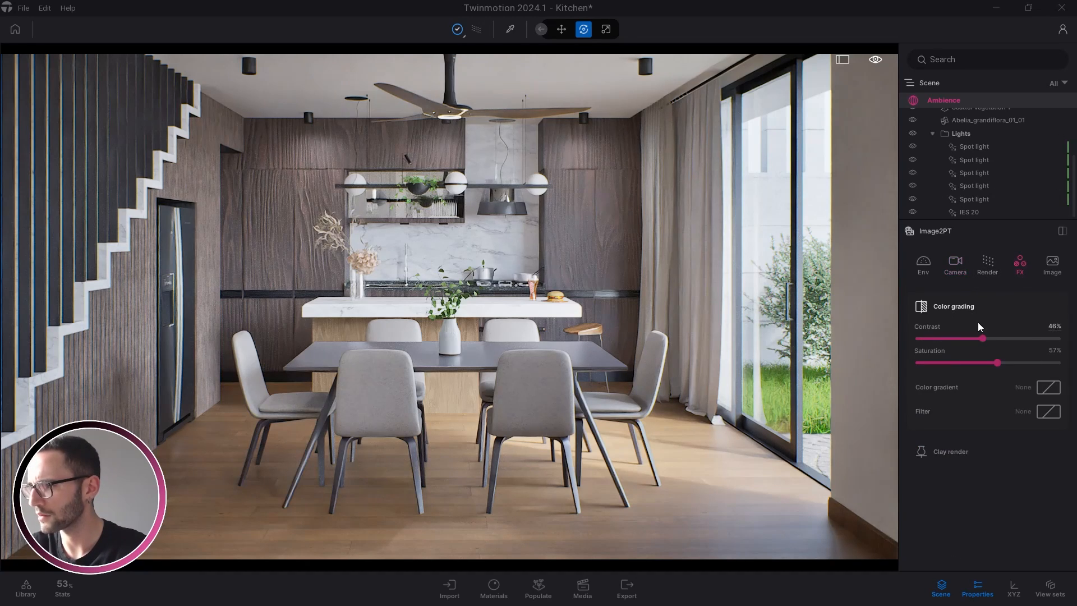
{"action": "left_click", "coordinate": [1048, 275]}
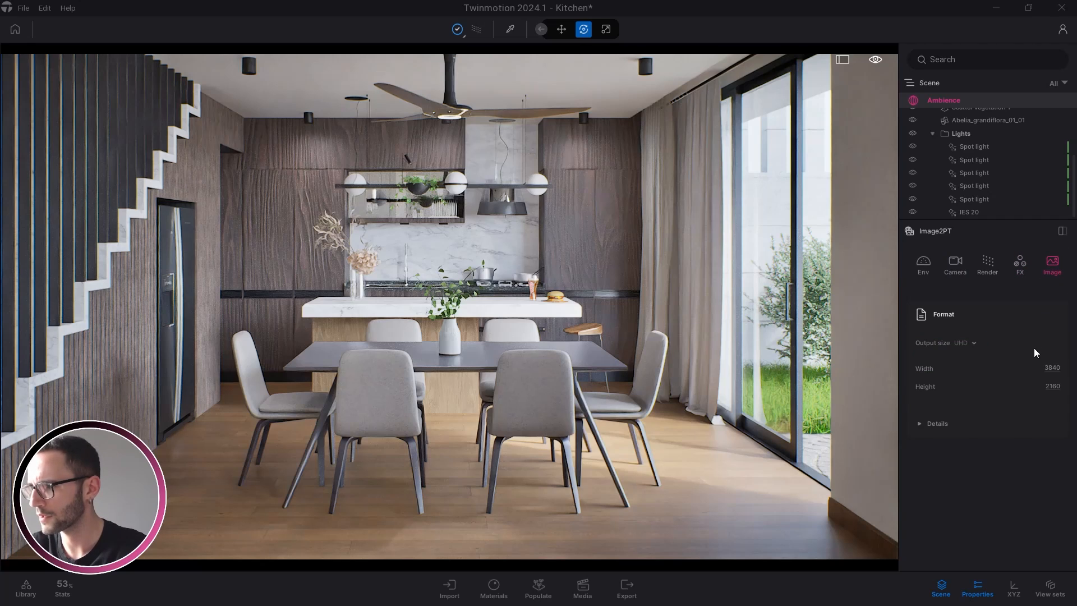
{"action": "left_click", "coordinate": [458, 29]}
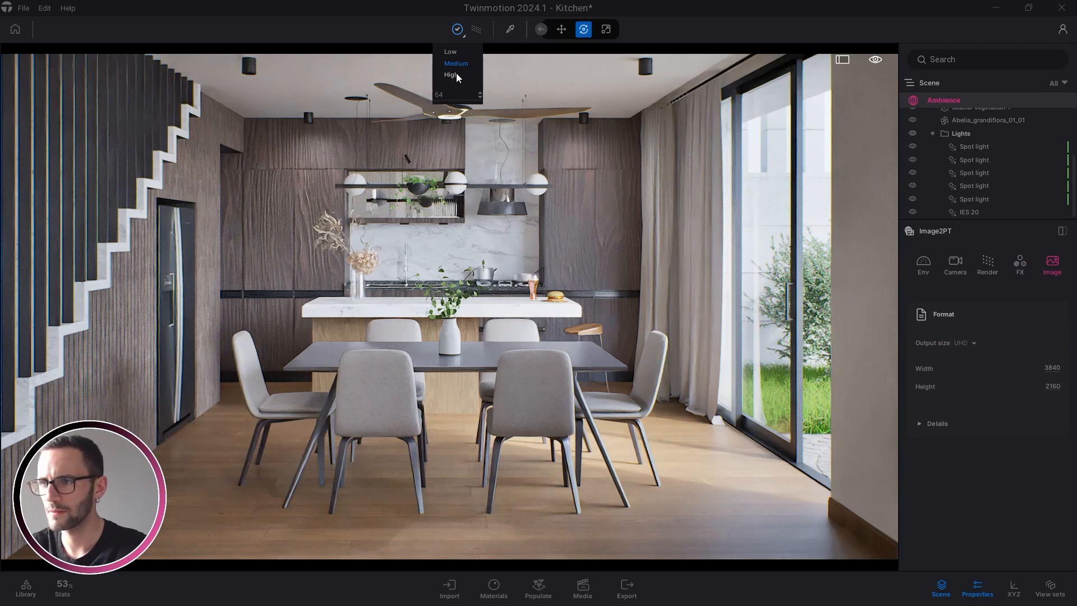
{"action": "left_click", "coordinate": [996, 263]}
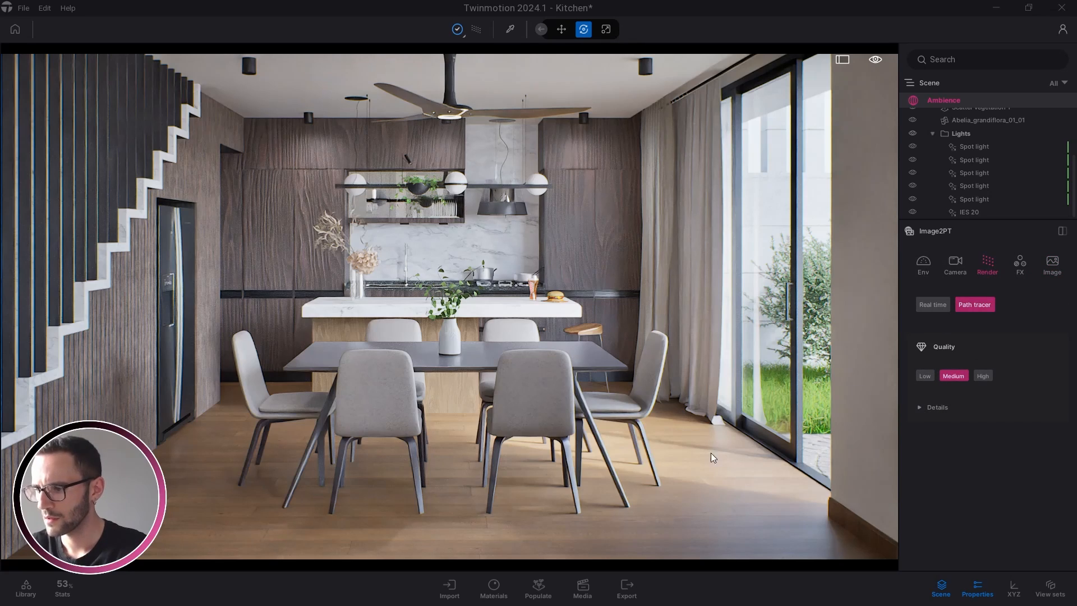
Choose Image2PT as the image to export in PNG format.
{"action": "left_click", "coordinate": [639, 583]}
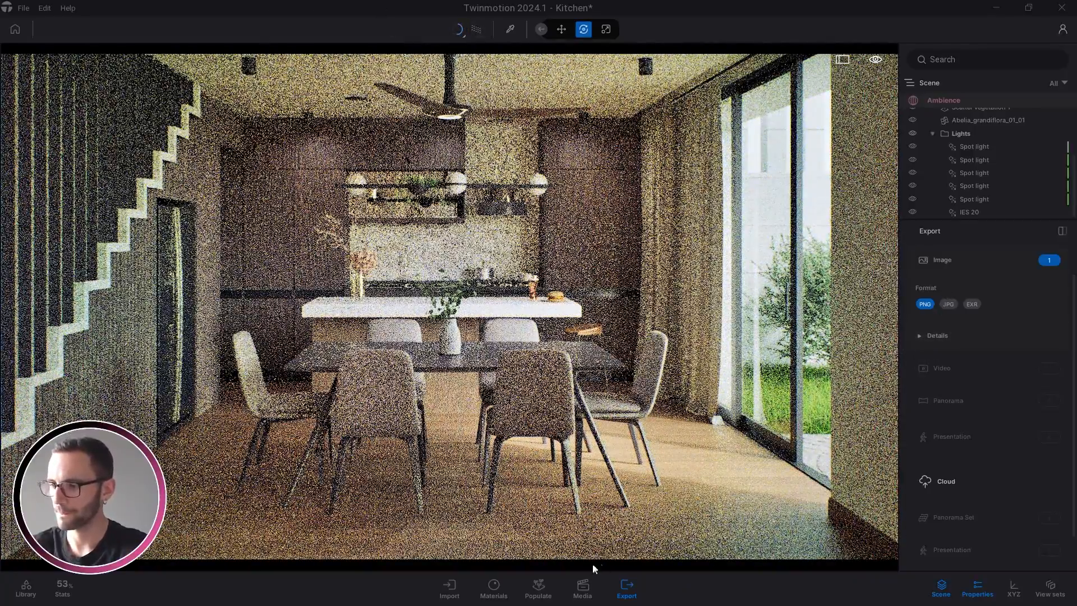
{"action": "left_click", "coordinate": [583, 587]}
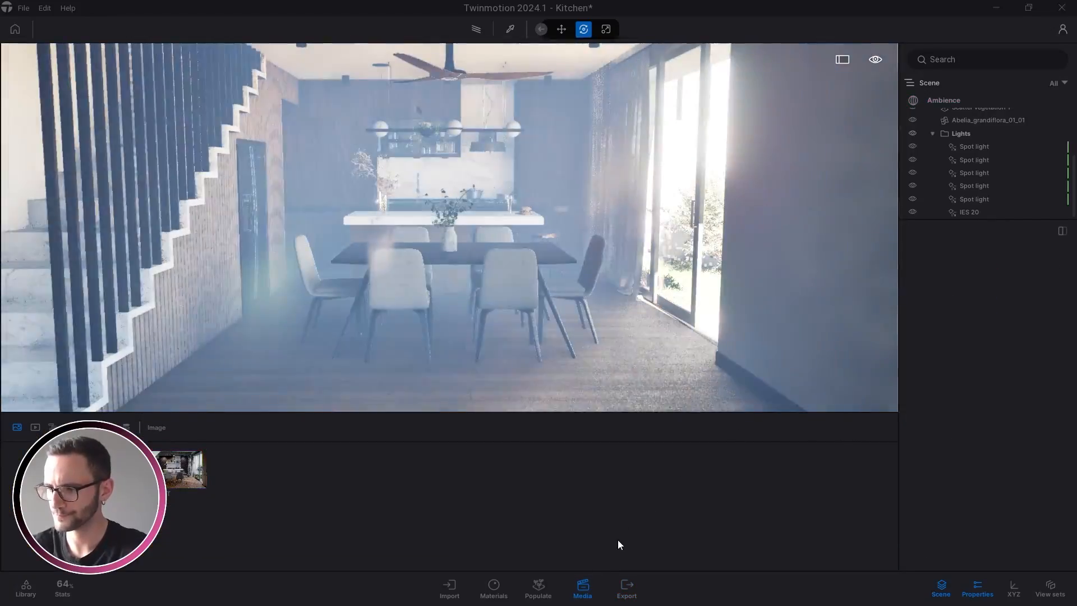
{"action": "left_click", "coordinate": [627, 587]}
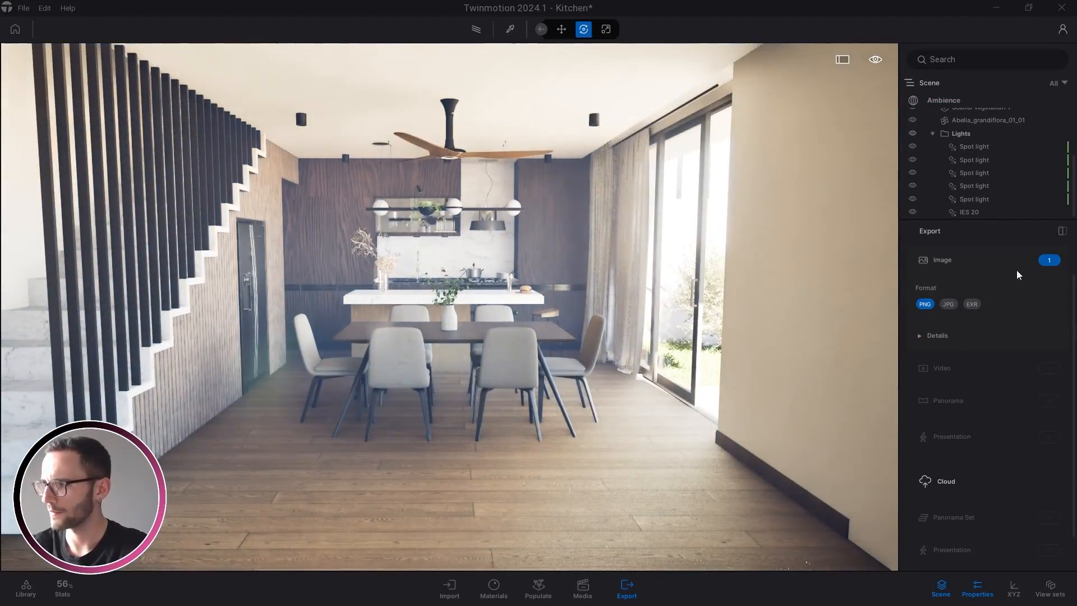
{"action": "left_click", "coordinate": [1048, 261]}
{"action": "left_click", "coordinate": [419, 288]}
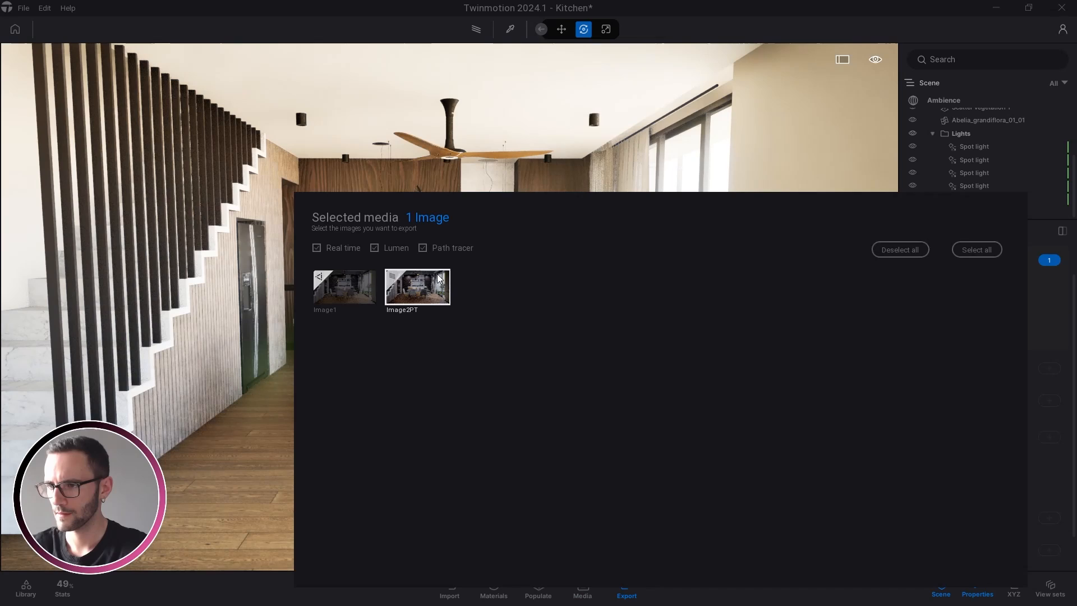
Export Image2PT to the Nuova cartella folder on the Desktop and show the scene statistics with the render time.
{"action": "left_click", "coordinate": [579, 121]}
{"action": "scroll", "coordinate": [1035, 466], "scroll_direction": "down", "scroll_amount": 1}
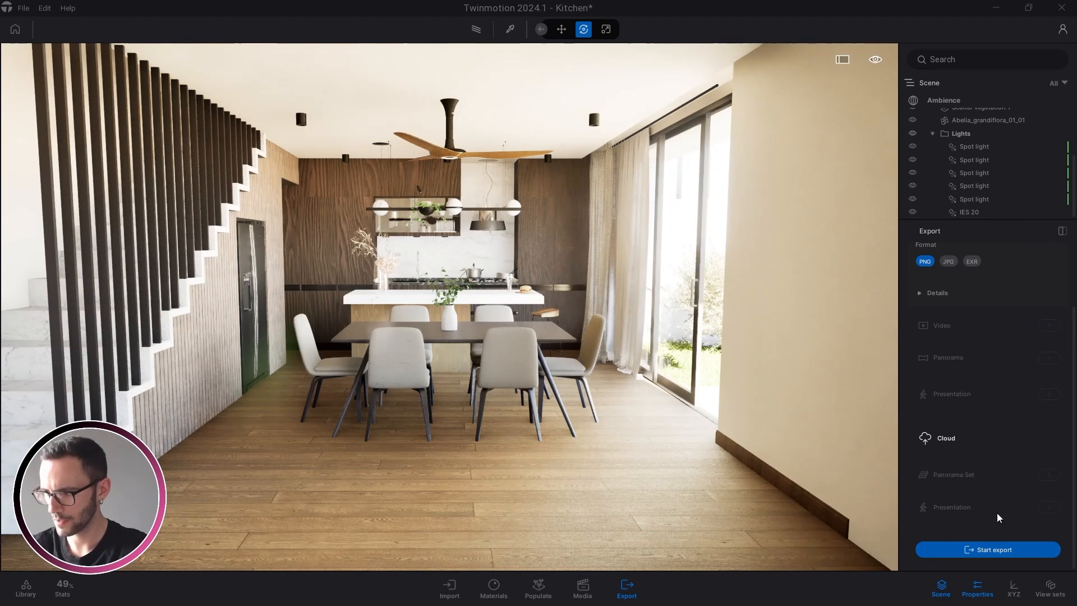
{"action": "left_click", "coordinate": [996, 548]}
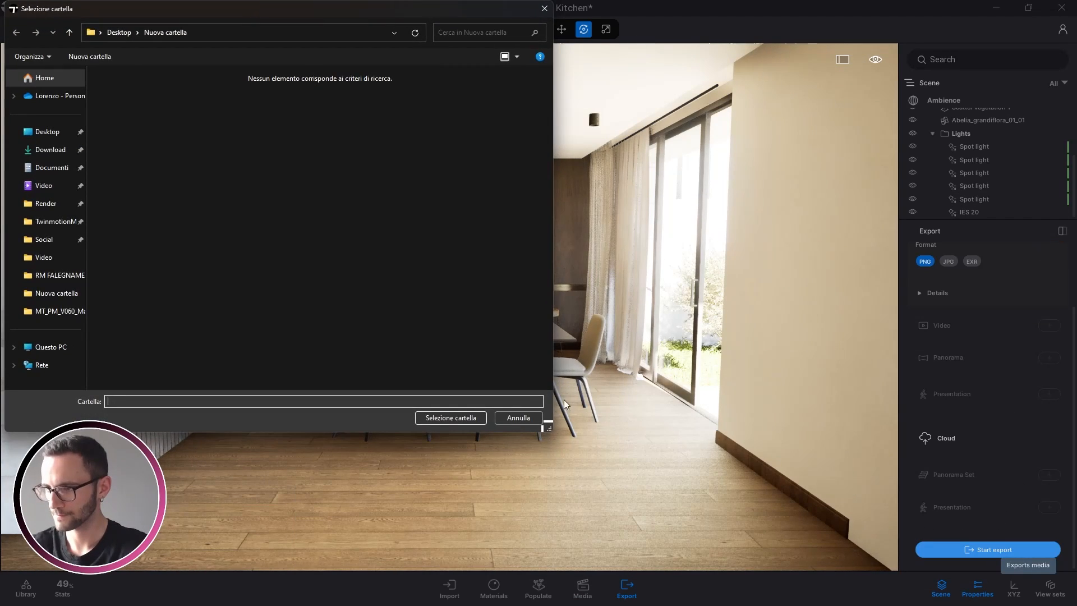
{"action": "left_click", "coordinate": [430, 419]}
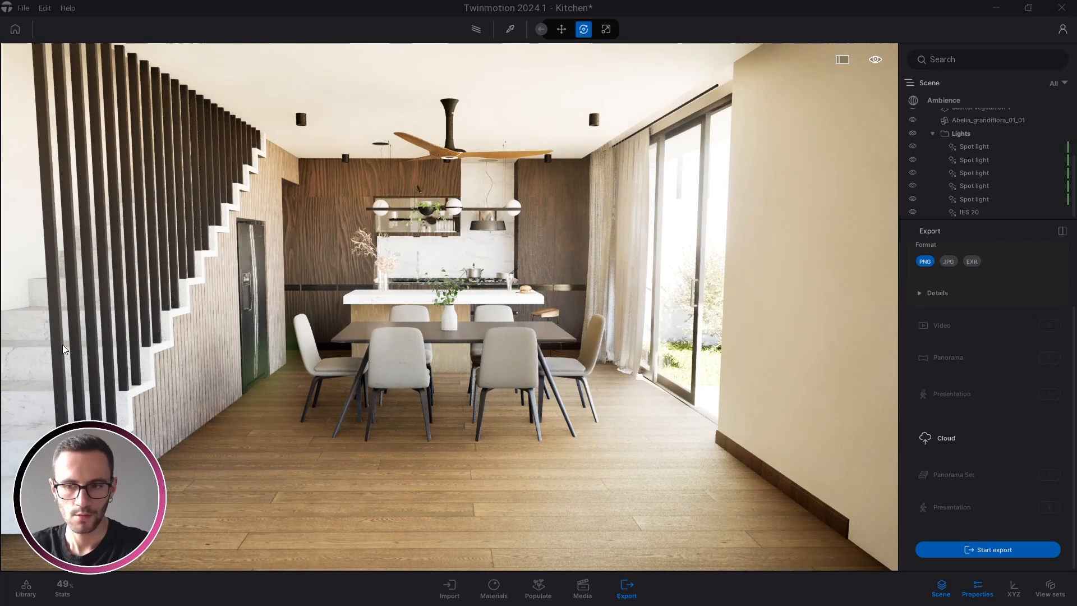
{"action": "left_click", "coordinate": [63, 587]}
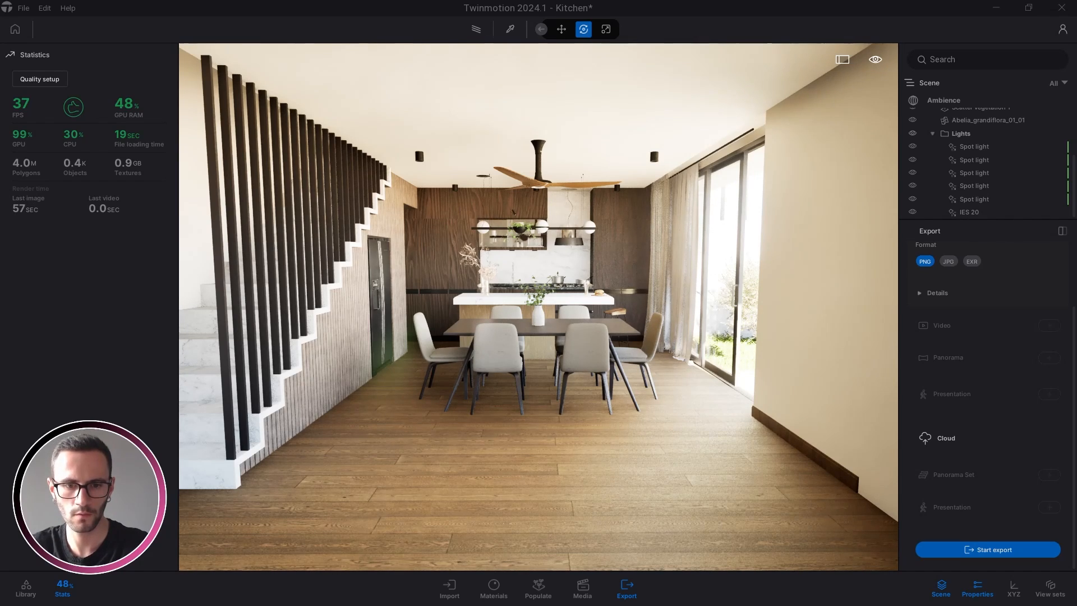
Switch to File Explorer and open the exported Image2PT.png in a maximized image viewer.
{"action": "key", "text": "alt+Tab"}
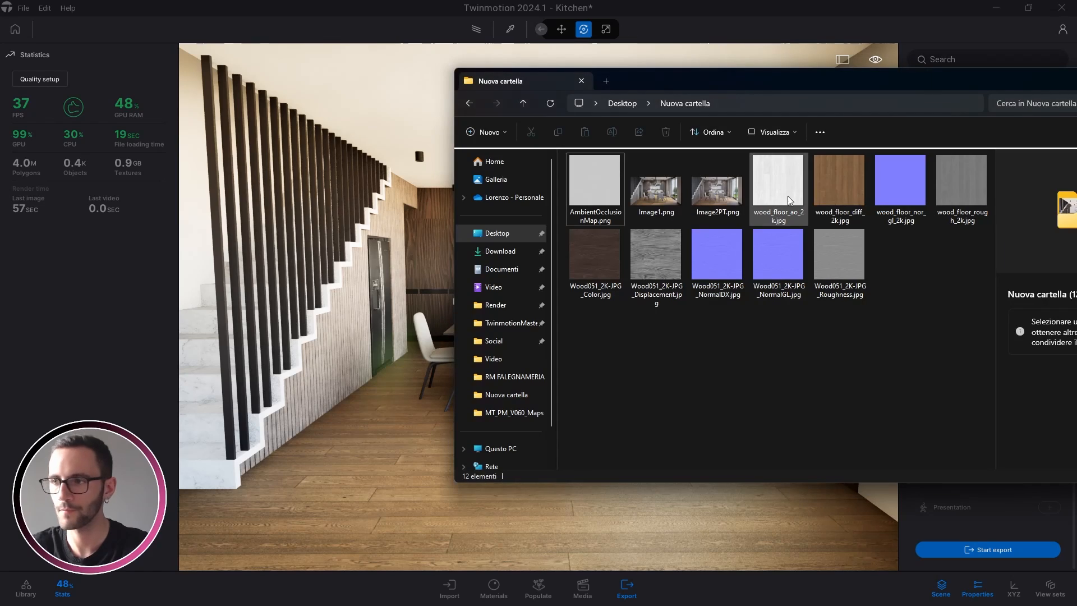
{"action": "double_click", "coordinate": [707, 191]}
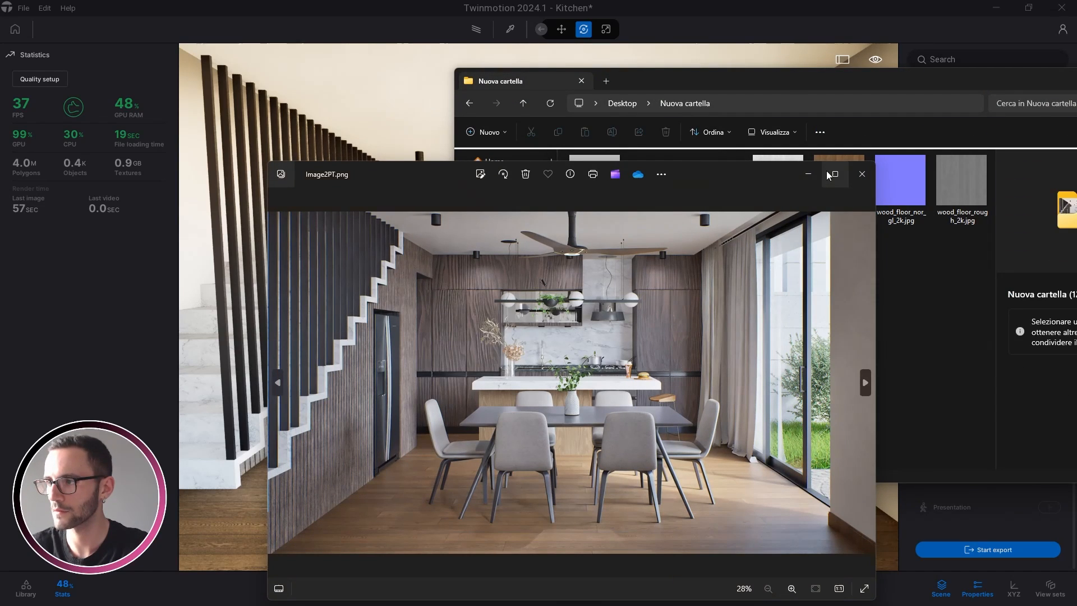
{"action": "left_click", "coordinate": [834, 175]}
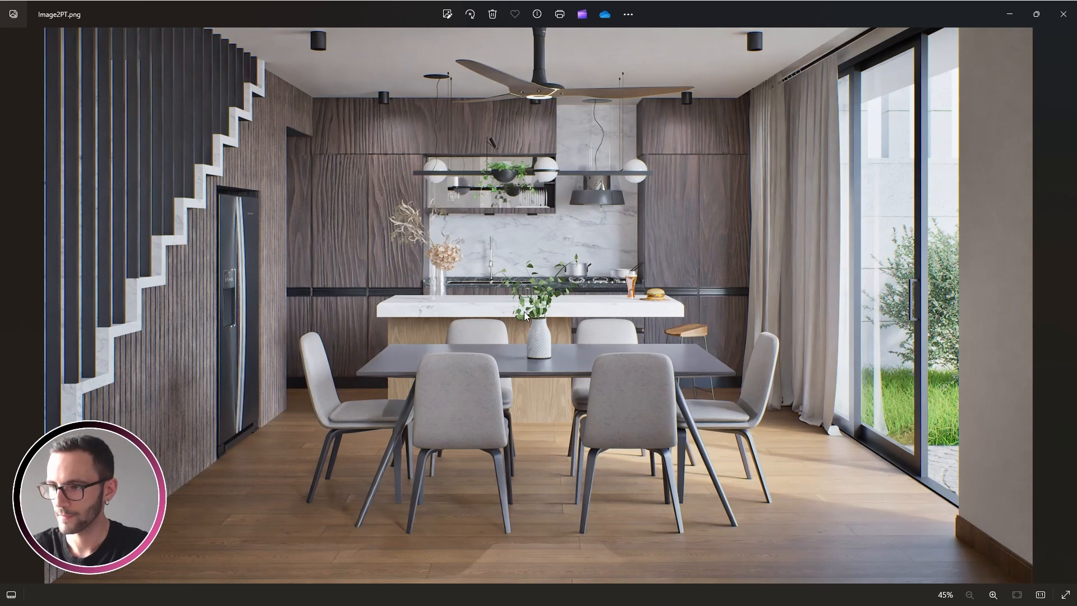
Compare the exported Image2PT.png with Image1.png by alternating between the two renders.
{"action": "key", "text": "Left"}
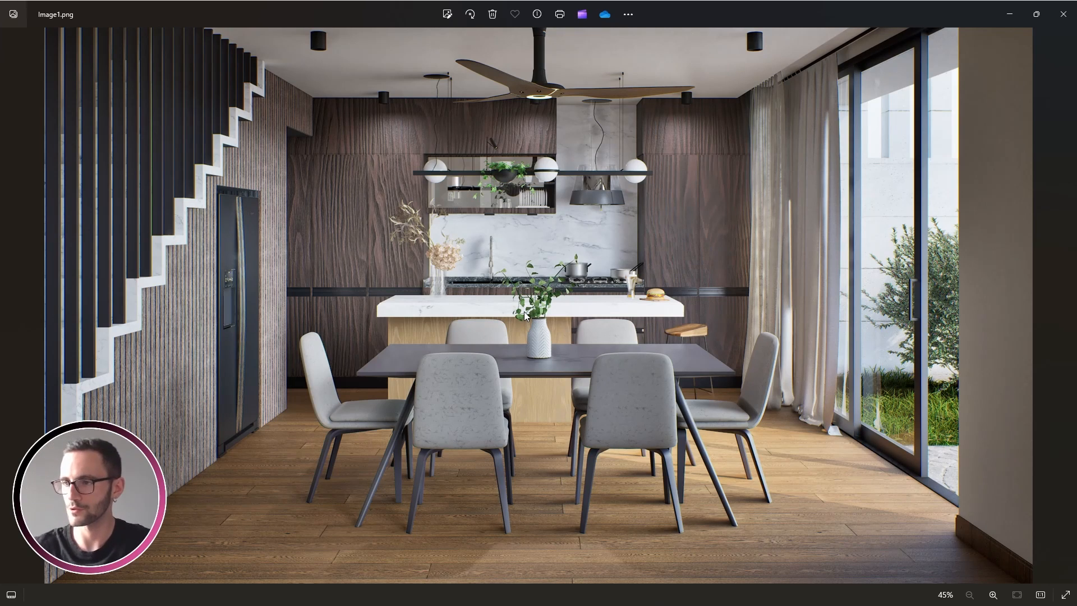
{"action": "key", "text": "Right"}
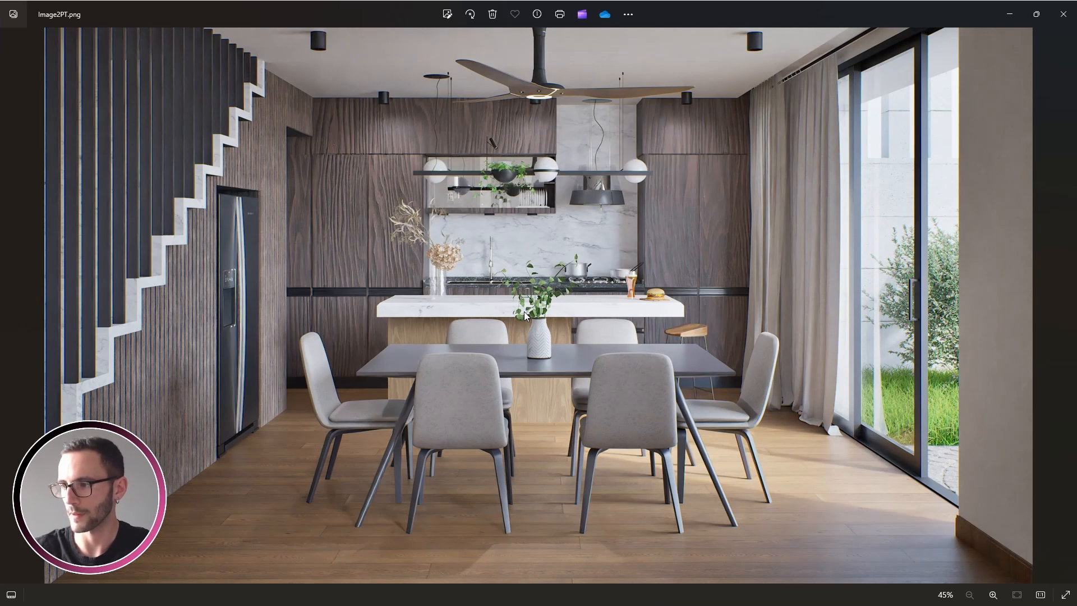
{"action": "key", "text": "Left"}
{"action": "key", "text": "Right"}
{"action": "key", "text": "Left"}
{"action": "key", "text": "Right"}
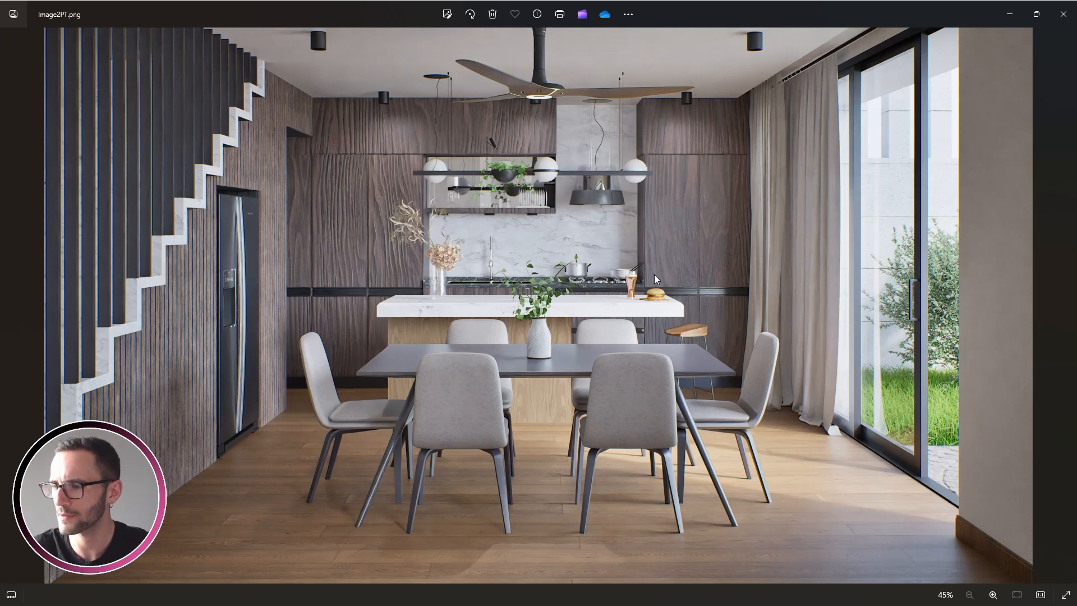
{"action": "key", "text": "Left"}
{"action": "key", "text": "Right"}
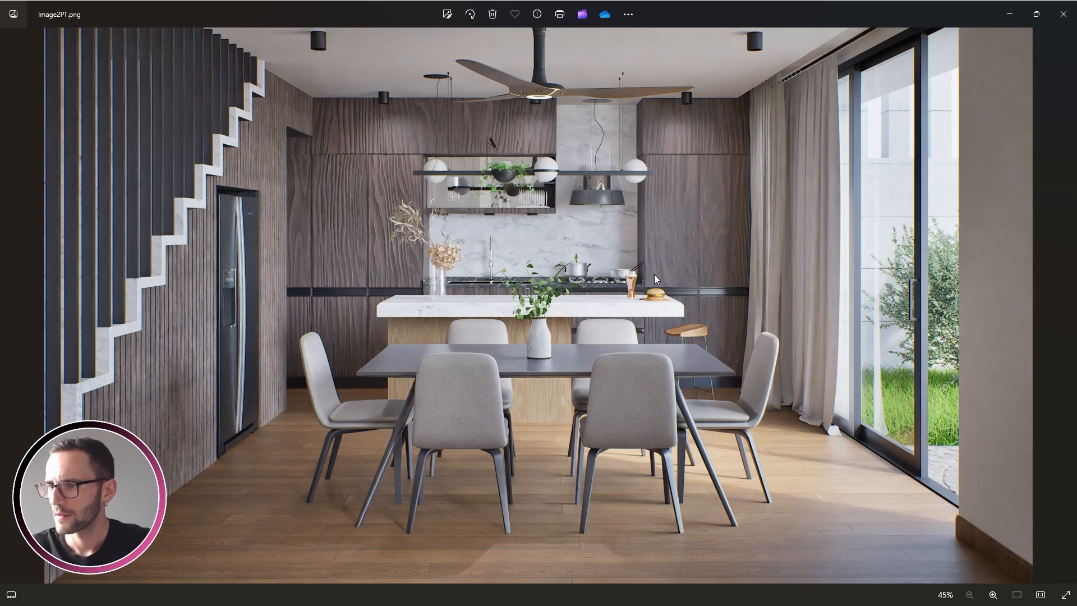
{"action": "key", "text": "Left"}
{"action": "key", "text": "Right"}
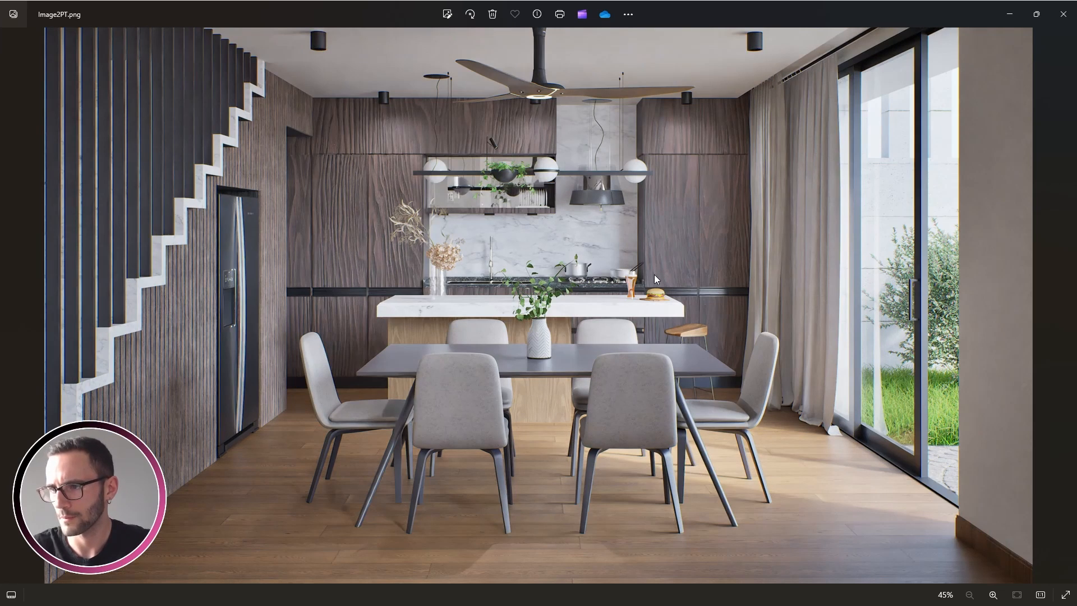
{"action": "key", "text": "Left"}
{"action": "key", "text": "Right"}
{"action": "key", "text": "Left"}
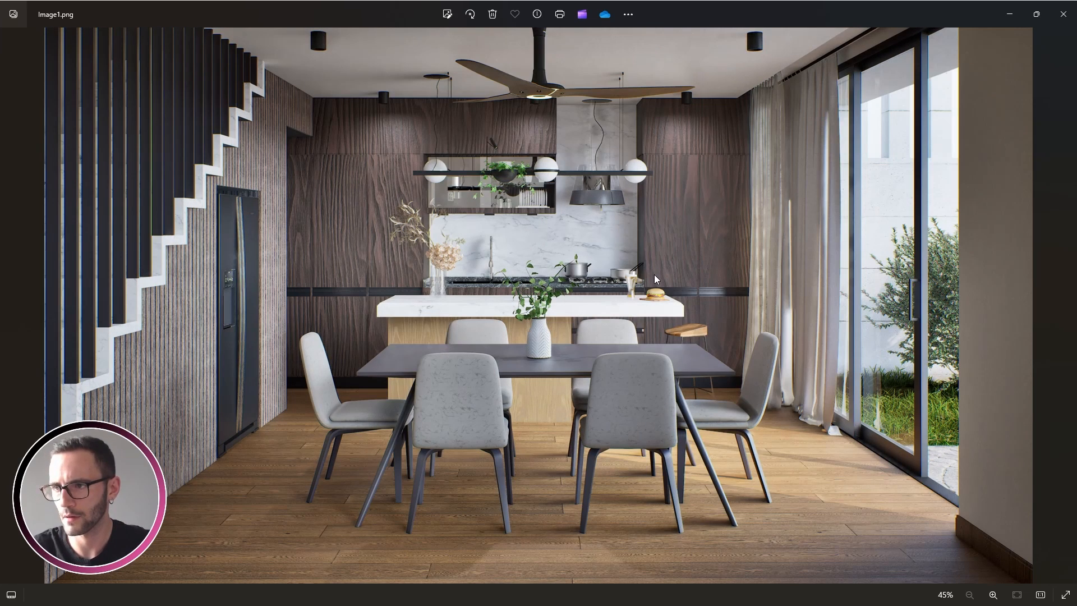
{"action": "key", "text": "Right"}
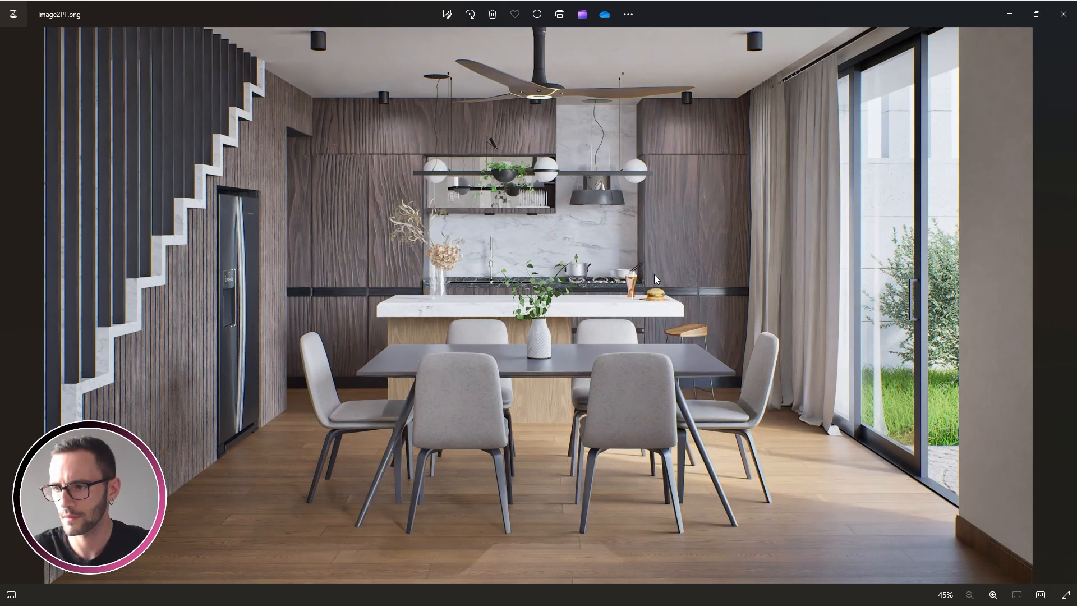
{"action": "key", "text": "Left"}
{"action": "key", "text": "Right"}
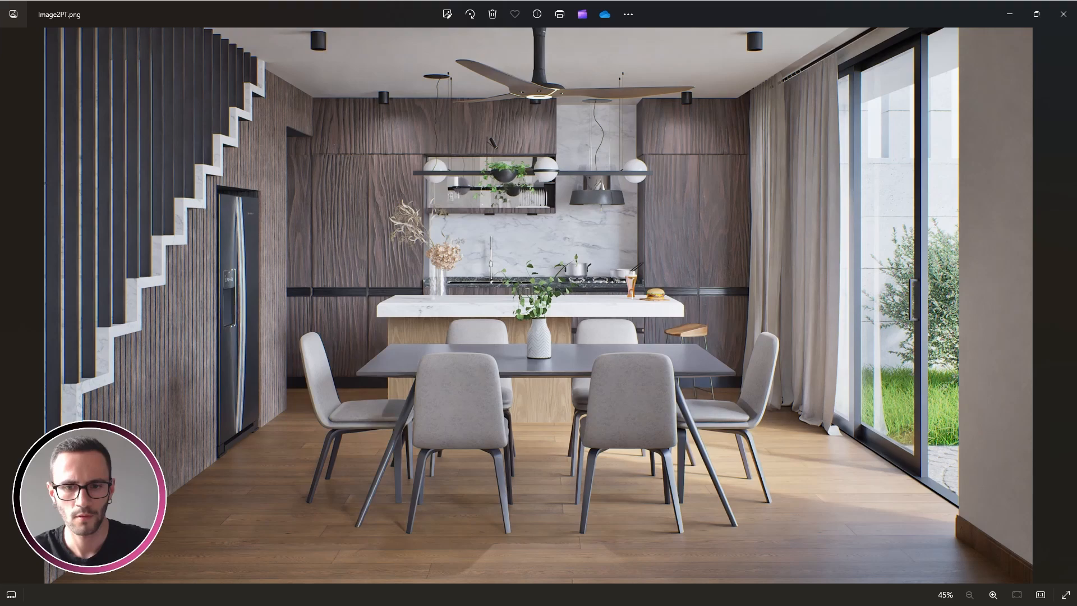
Switch back to Twinmotion, open the Image2PT media and examine the IES 20 light's color and shadow settings.
{"action": "key", "text": "alt+Tab"}
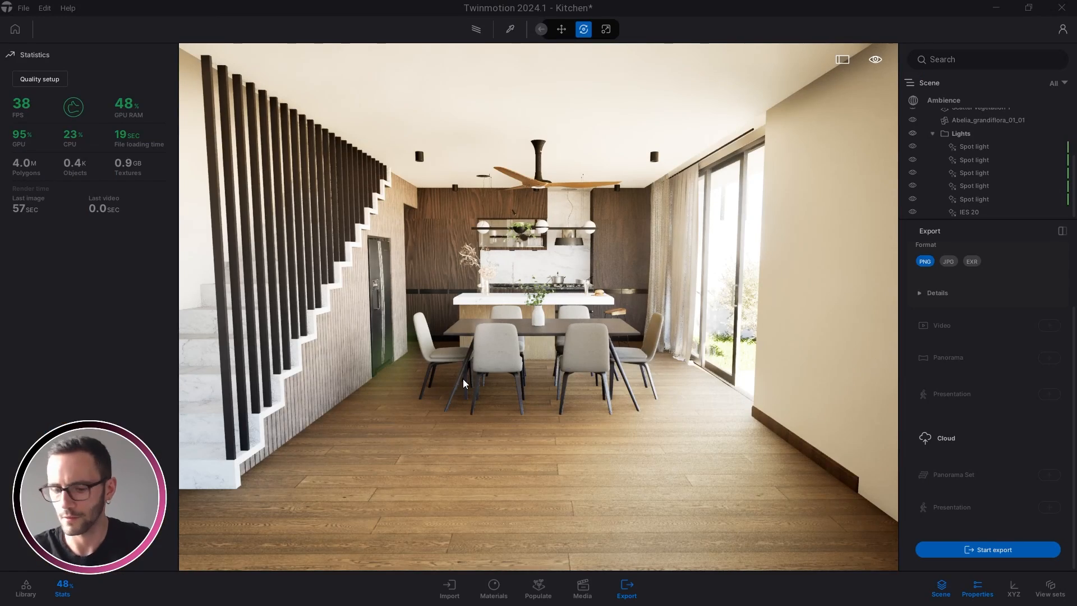
{"action": "left_click", "coordinate": [582, 588]}
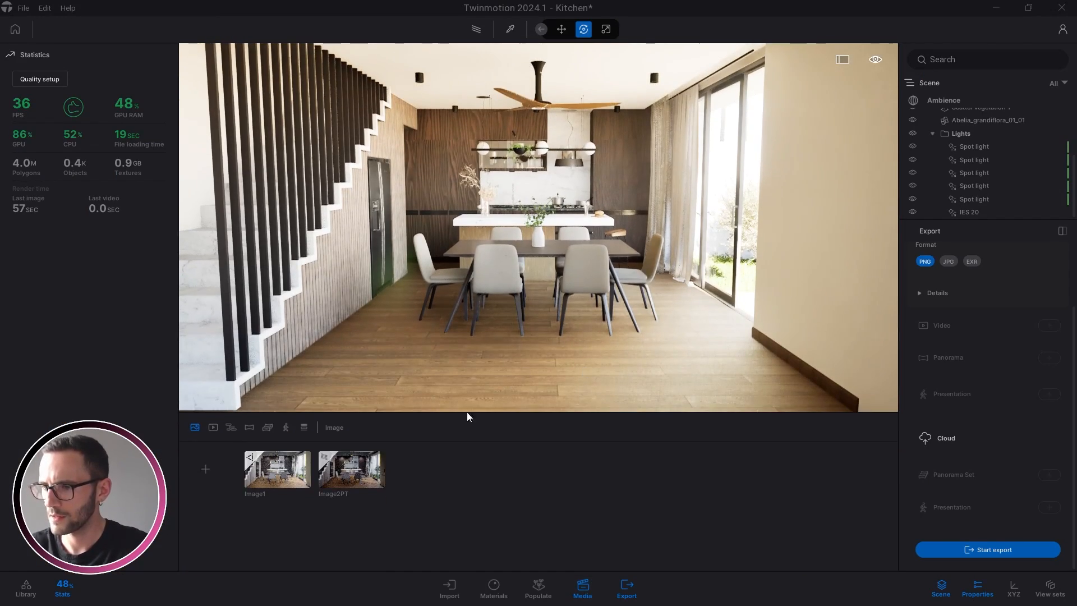
{"action": "left_click", "coordinate": [354, 475]}
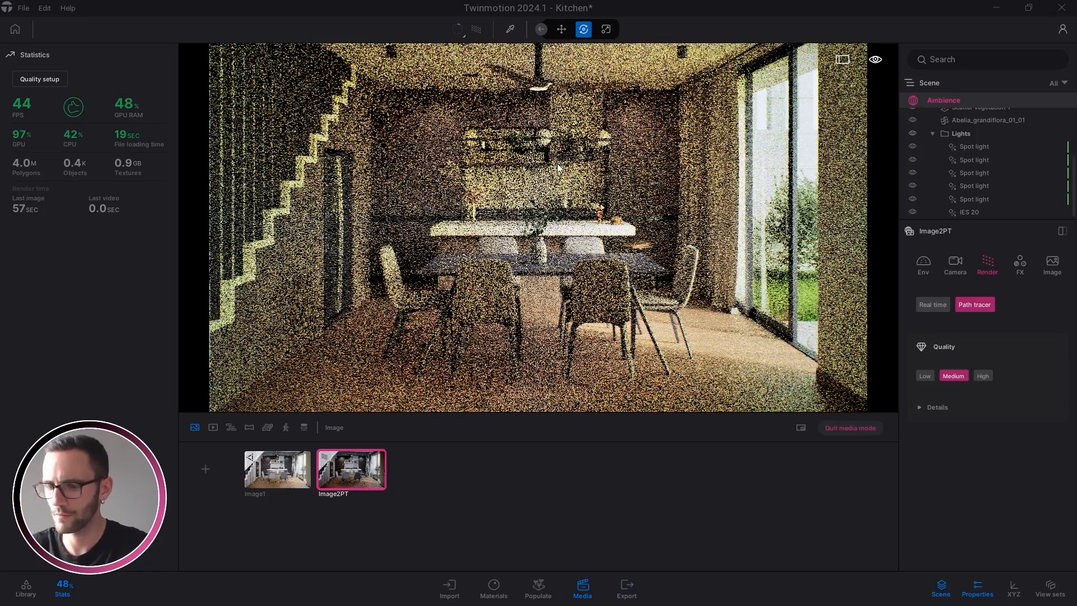
{"action": "left_click", "coordinate": [968, 212]}
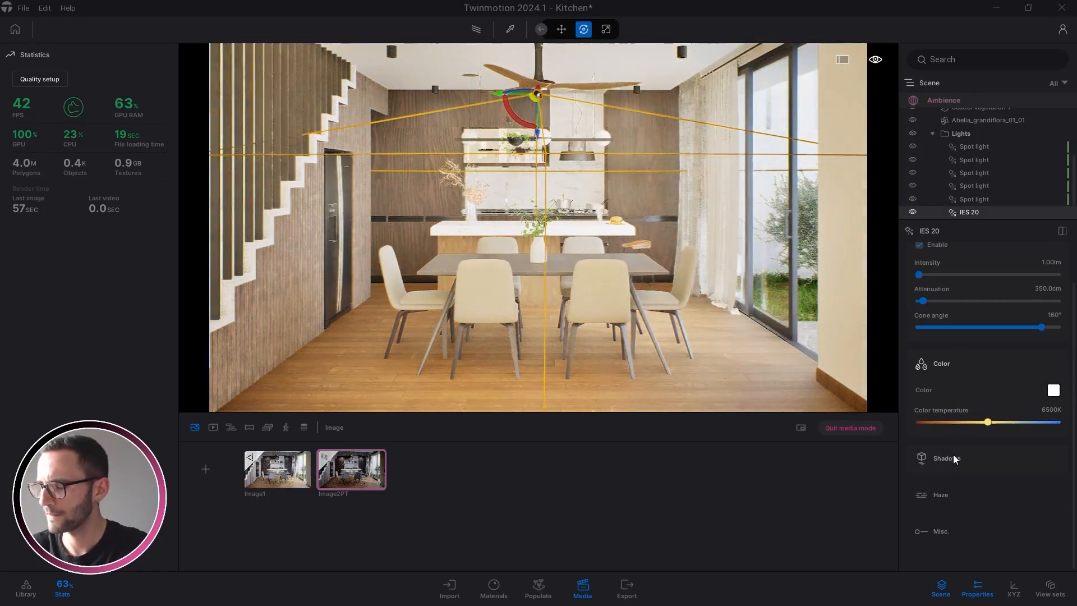
{"action": "left_click", "coordinate": [954, 455]}
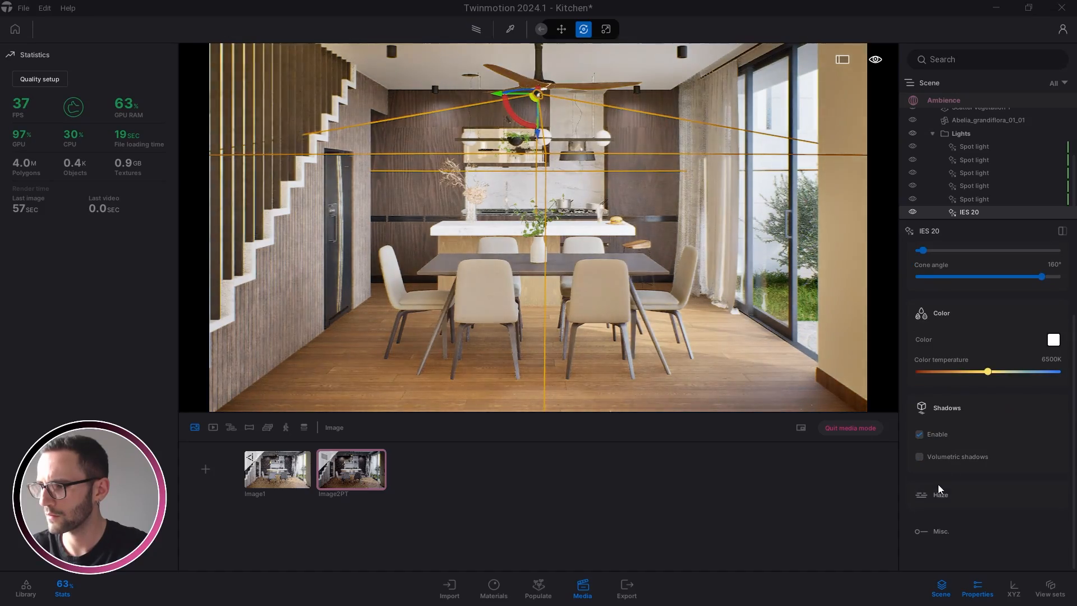
{"action": "scroll", "coordinate": [964, 465], "scroll_direction": "up", "scroll_amount": 3}
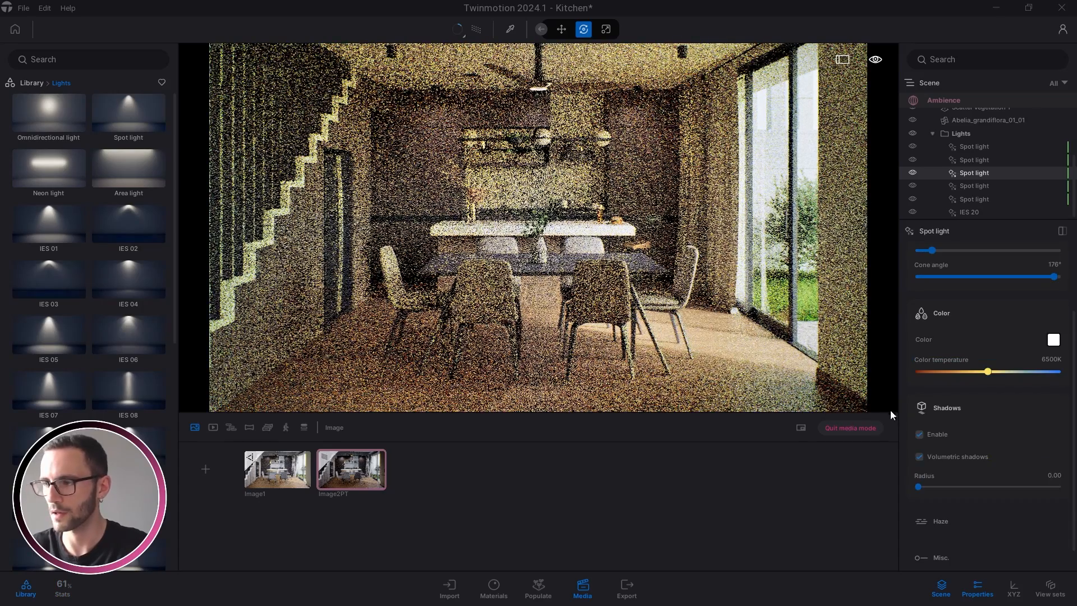
Turn off volumetric shadows for the ceiling spot light and select the IES 20 light.
{"action": "left_click", "coordinate": [974, 189], "text": "ctrl"}
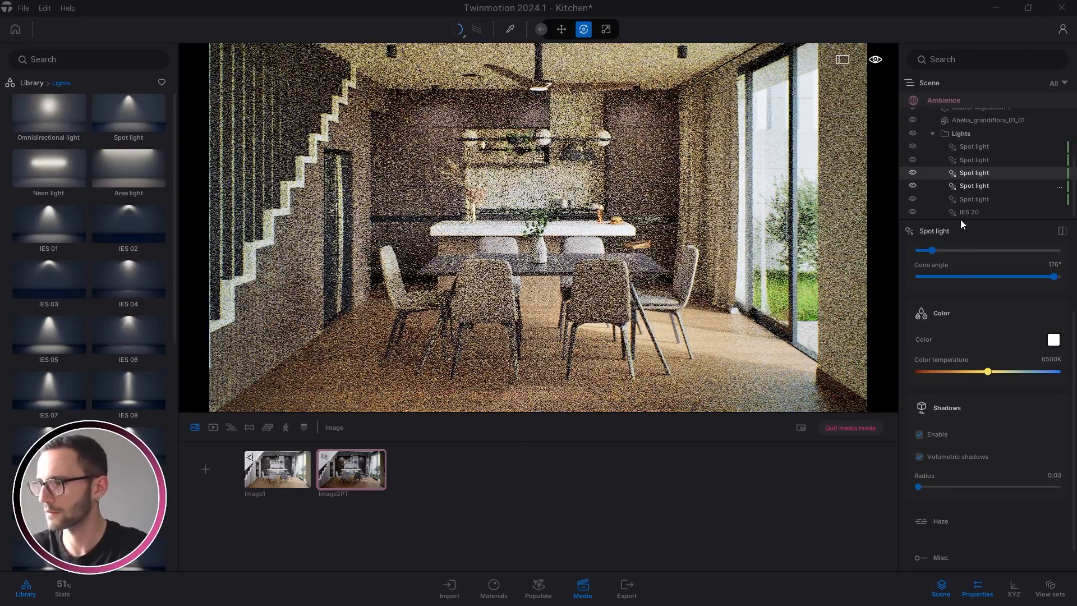
{"action": "left_click", "coordinate": [919, 456]}
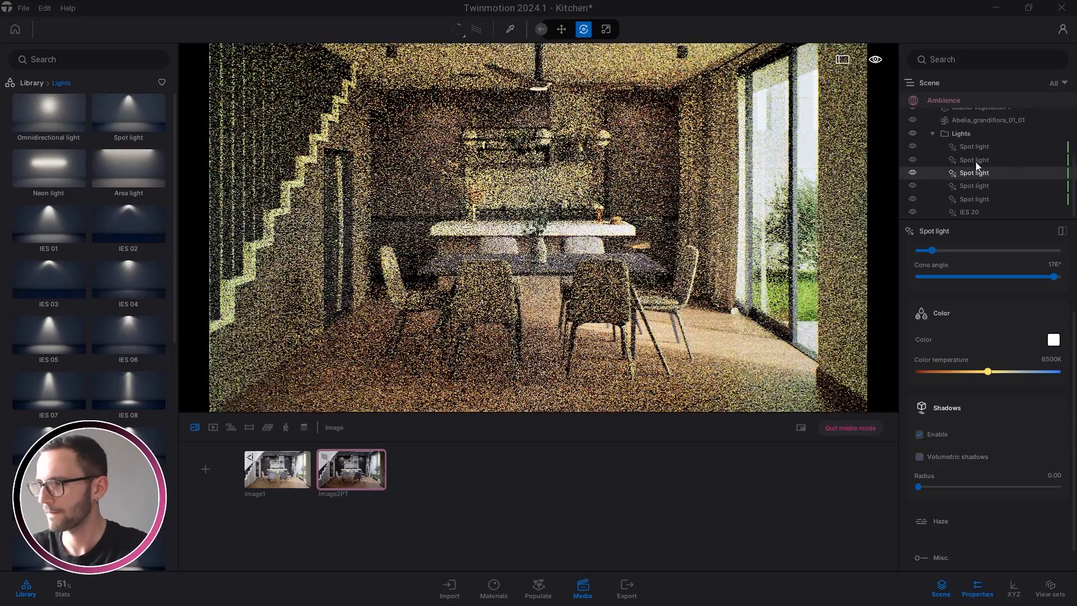
{"action": "left_click", "coordinate": [968, 212]}
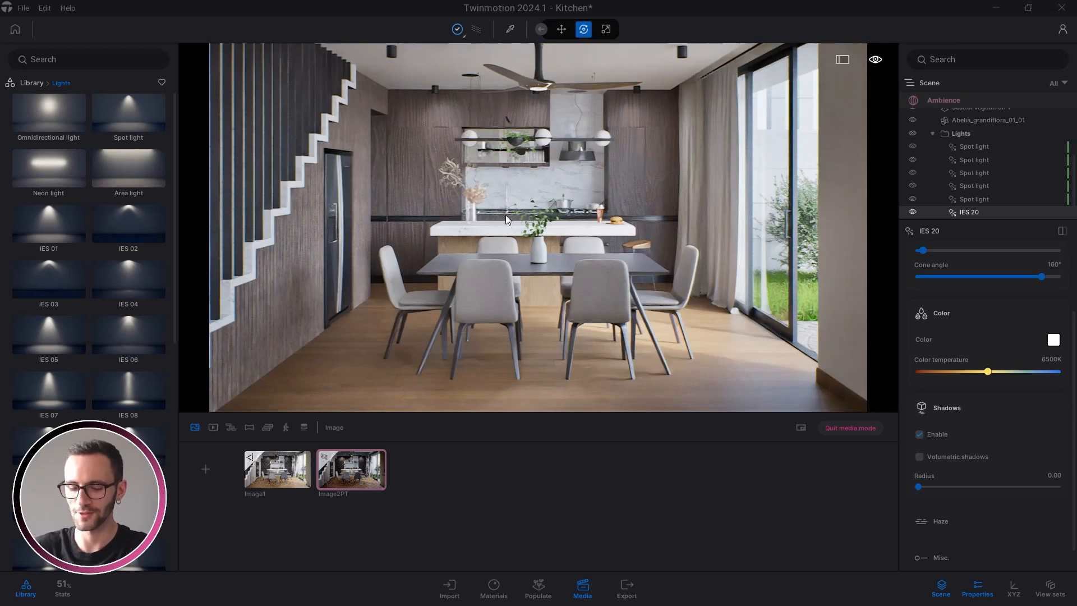
Check the shadow settings of IES 20 and the individual spot lights in real-time mode, and turn the path tracer back on.
{"action": "left_click", "coordinate": [968, 211]}
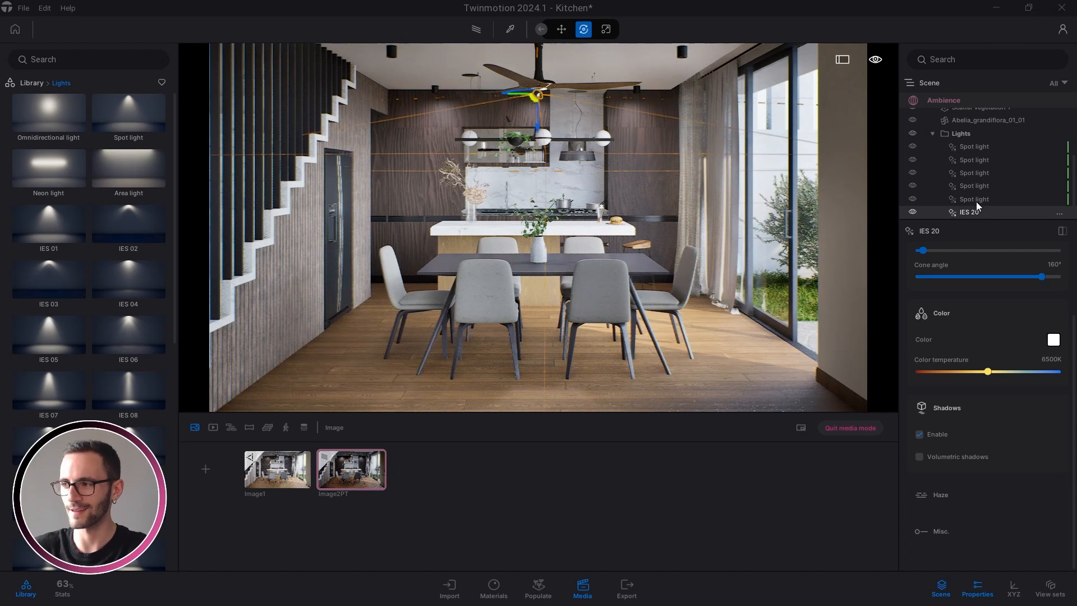
{"action": "left_click", "coordinate": [976, 200]}
{"action": "left_click", "coordinate": [976, 175]}
{"action": "left_click", "coordinate": [977, 161]}
{"action": "left_click", "coordinate": [974, 175]}
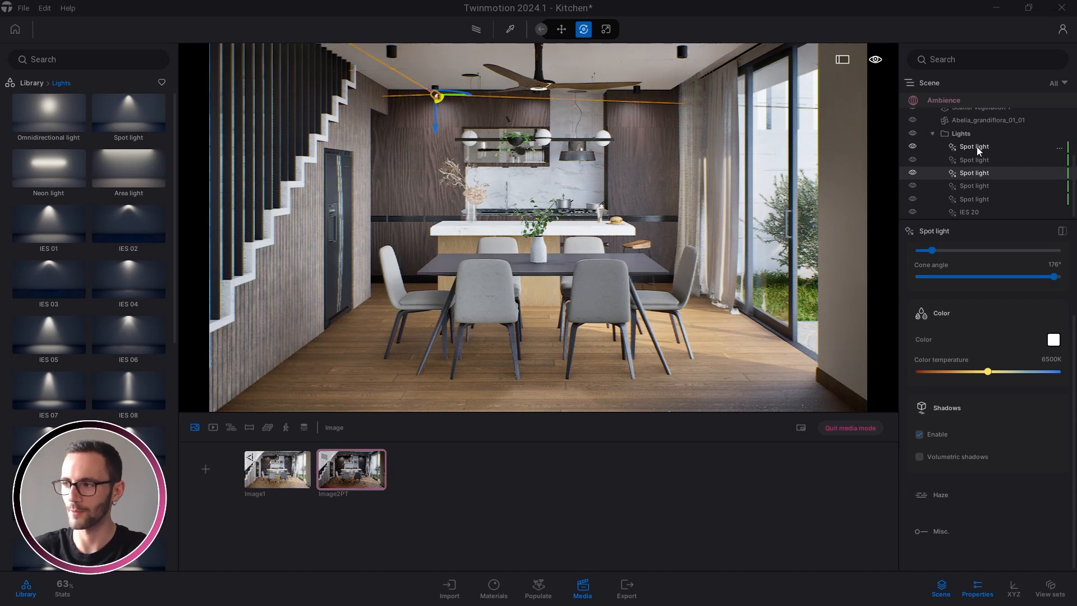
{"action": "left_click", "coordinate": [977, 146]}
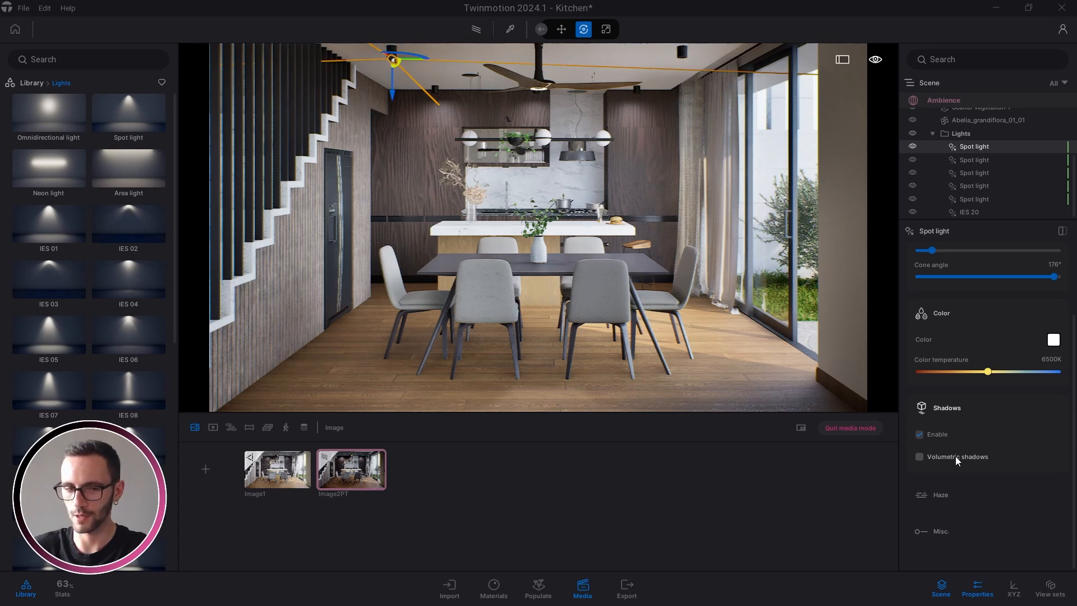
{"action": "left_click", "coordinate": [478, 31]}
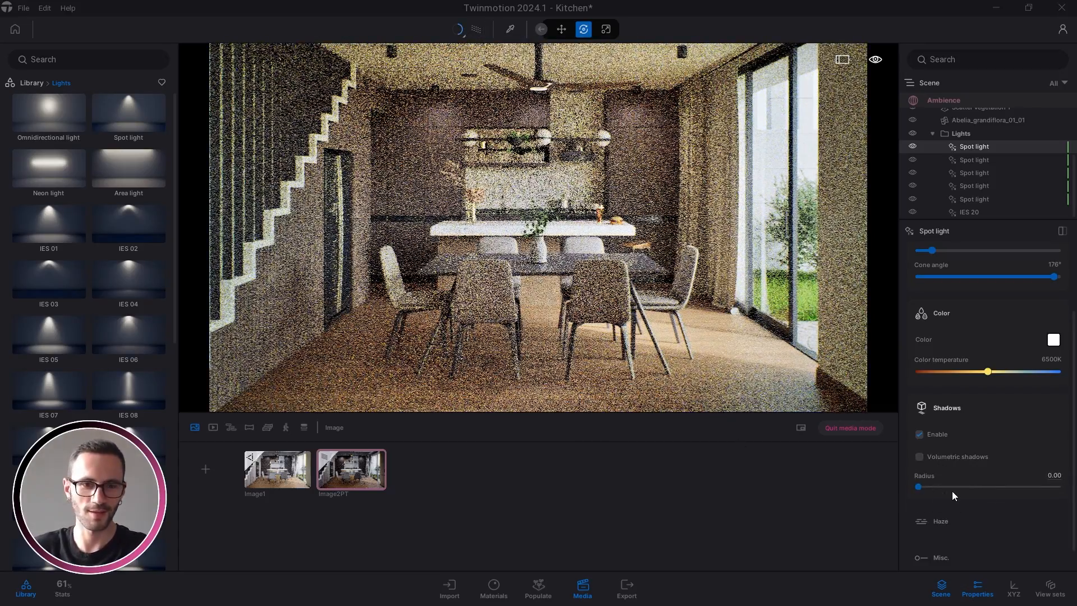
Close the exported image preview and set the IES 20 light's shadow radius to 20.
{"action": "left_click", "coordinate": [970, 211]}
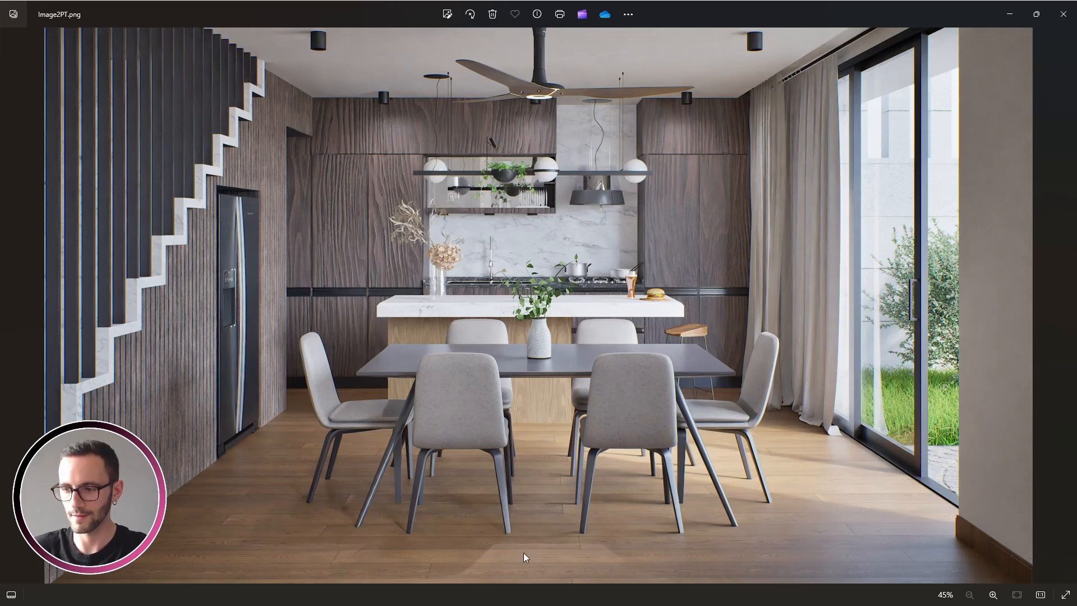
{"action": "left_click", "coordinate": [1063, 14]}
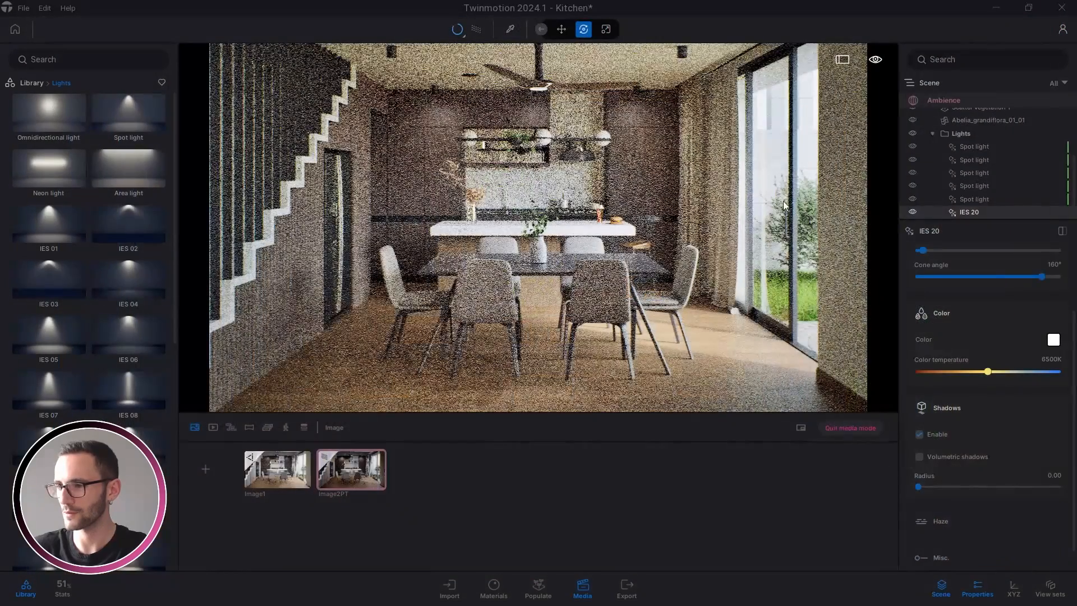
{"action": "left_click", "coordinate": [1053, 475]}
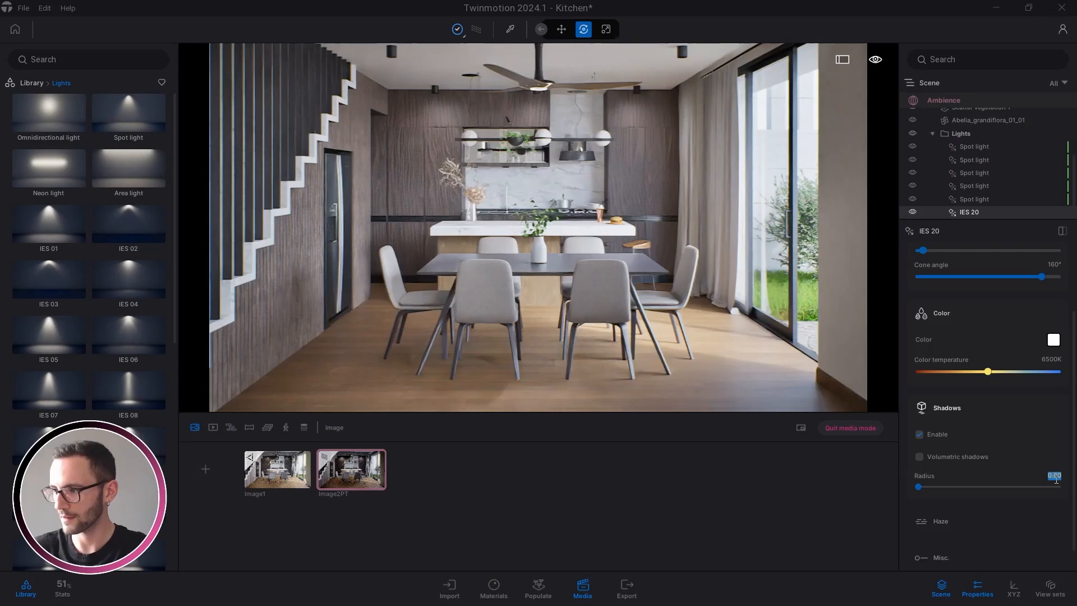
{"action": "type", "text": "20"}
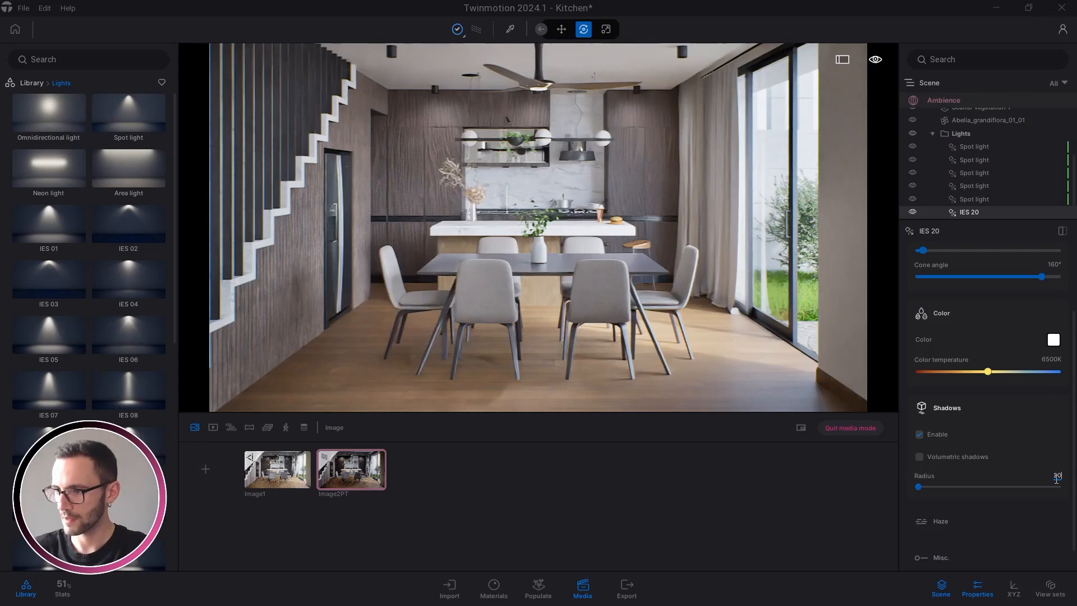
{"action": "key", "text": "Return"}
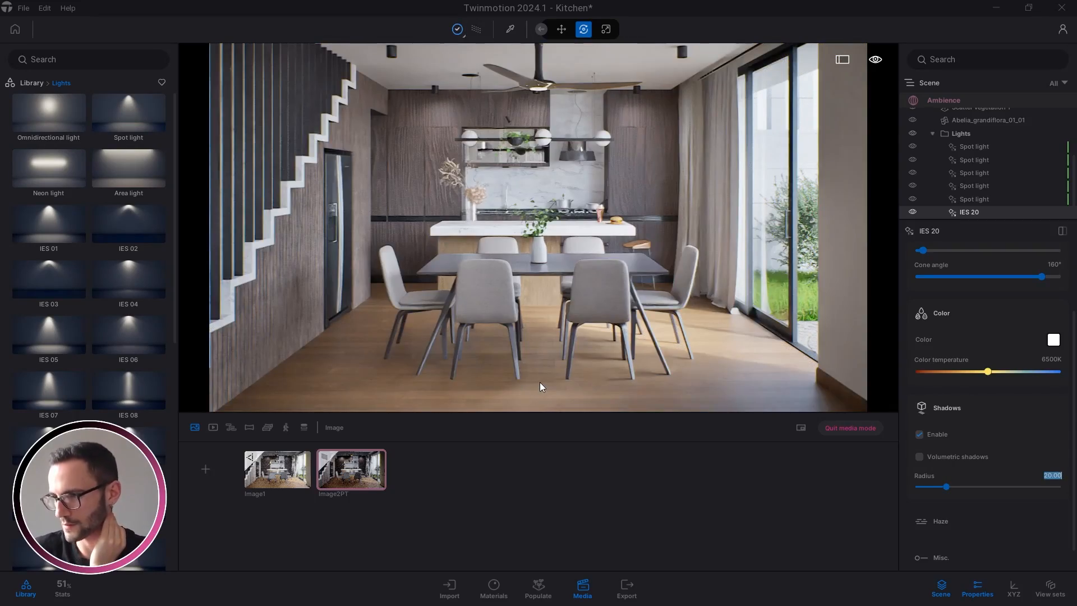
Set the color grading contrast of Image2PT to 50%.
{"action": "left_click", "coordinate": [350, 470]}
{"action": "left_click", "coordinate": [1020, 260]}
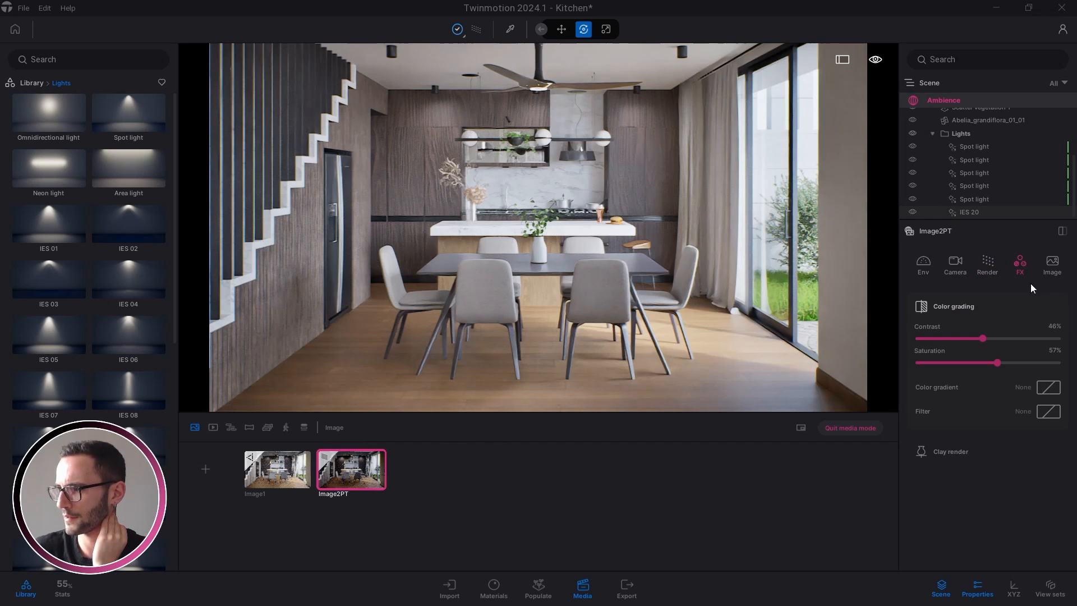
{"action": "double_click", "coordinate": [1059, 331]}
{"action": "type", "text": "50"}
{"action": "key", "text": "Return"}
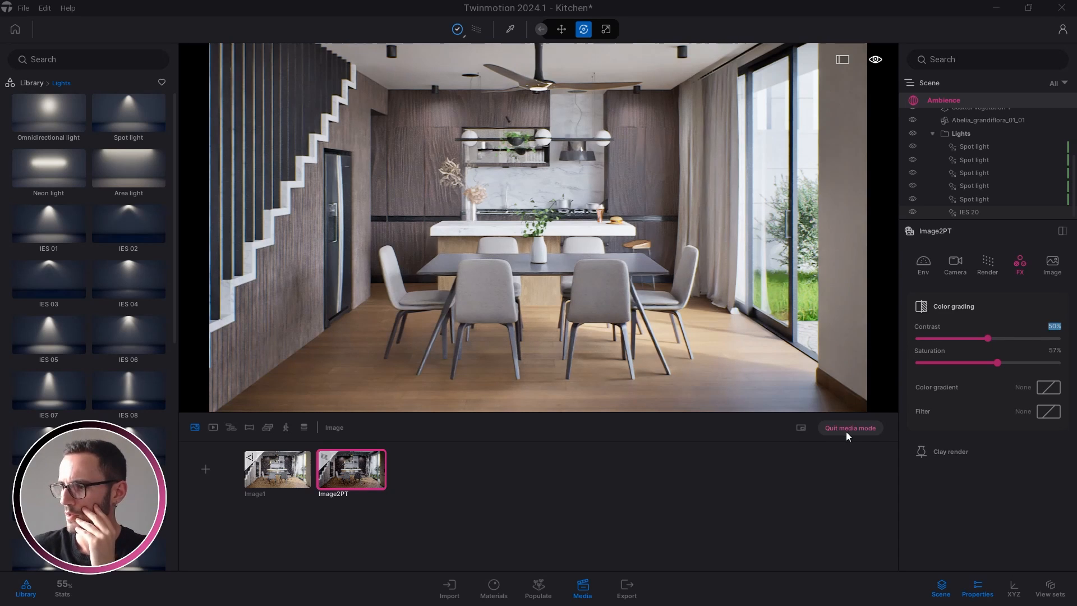
Set Image2PT's path tracer quality to High and raise the samples per pixel to 1024.
{"action": "left_click", "coordinate": [985, 267]}
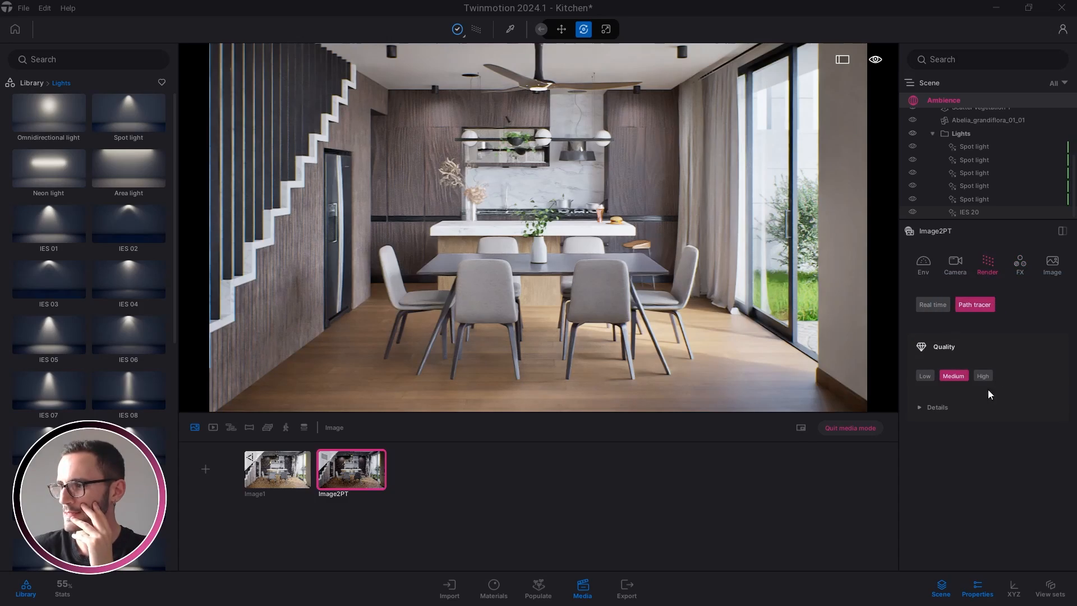
{"action": "left_click", "coordinate": [936, 407]}
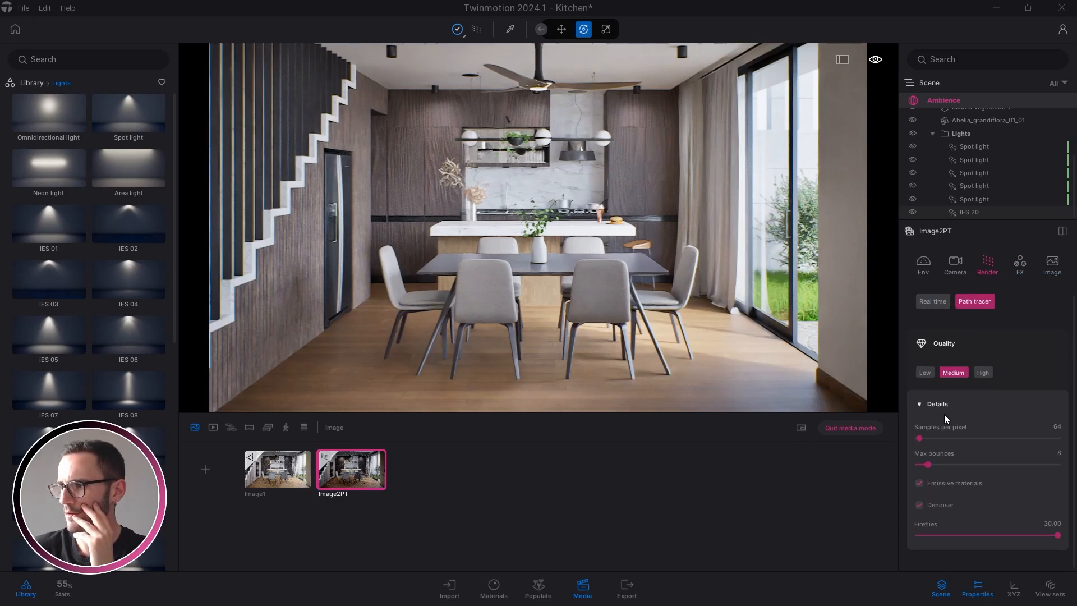
{"action": "left_click", "coordinate": [984, 375]}
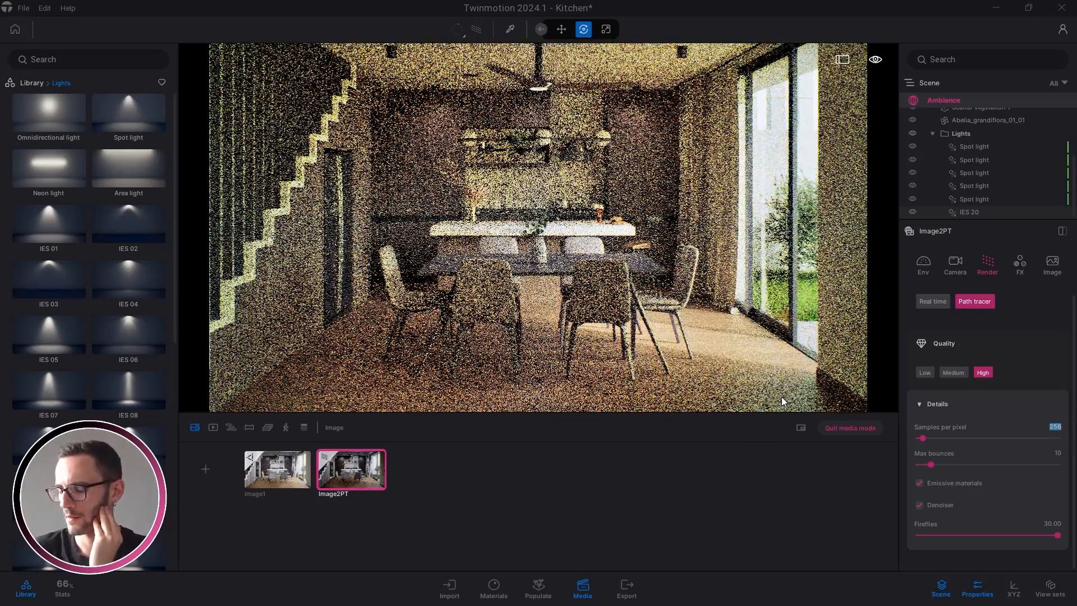
{"action": "type", "text": "1024"}
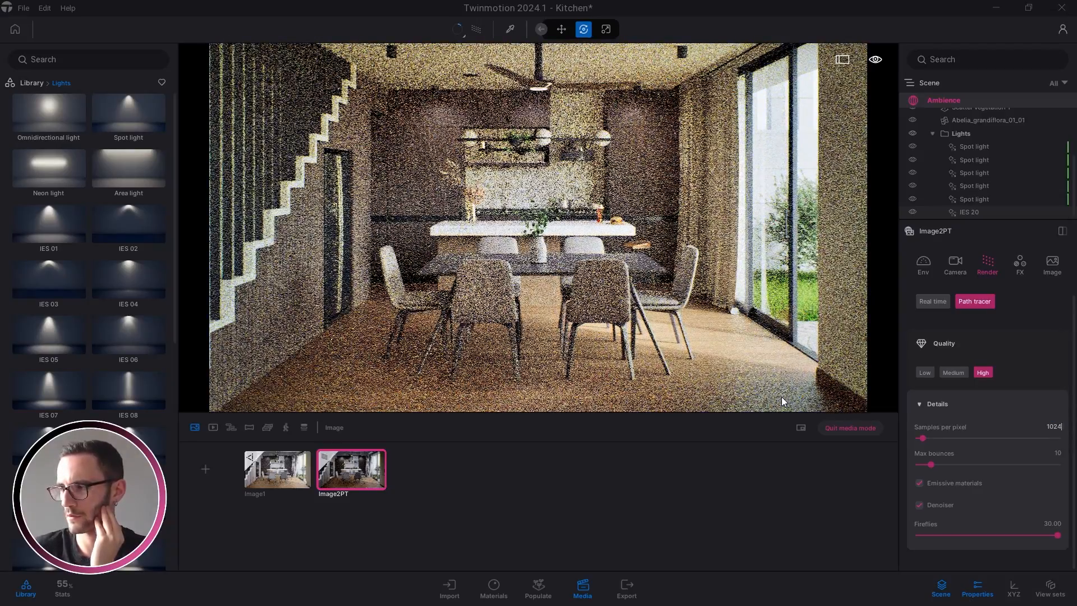
{"action": "key", "text": "Return"}
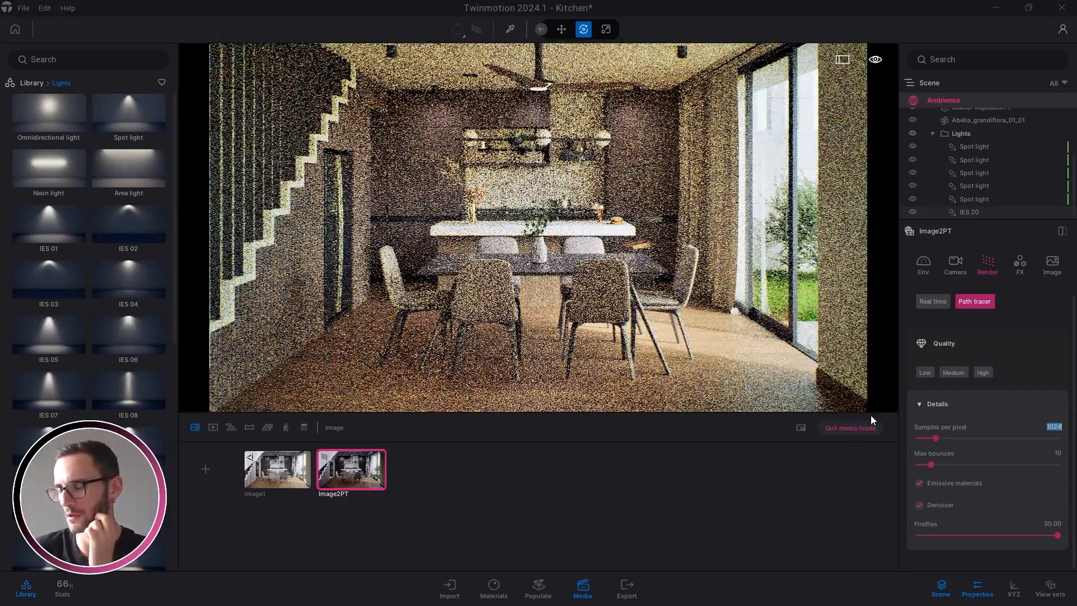
Try 512 samples per pixel for Image2PT and return the value to 1024.
{"action": "type", "text": "512"}
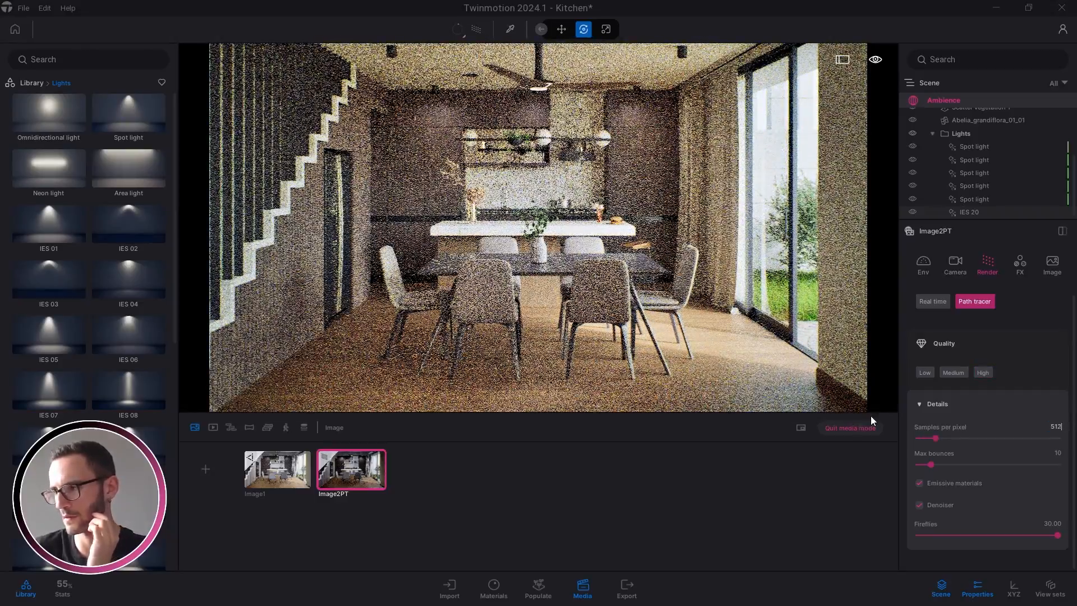
{"action": "key", "text": "Return"}
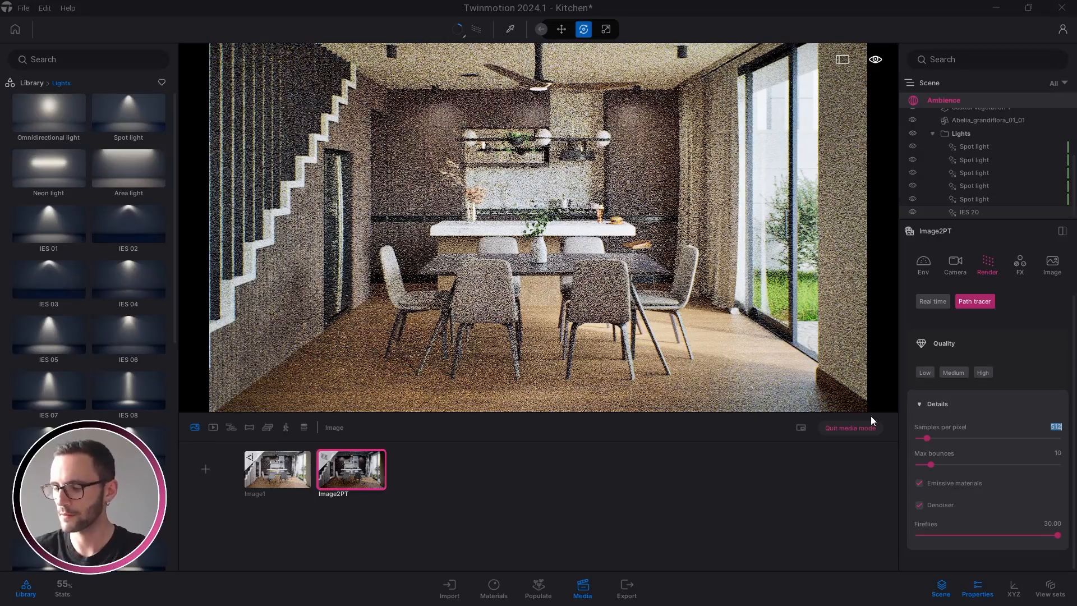
{"action": "type", "text": "024"}
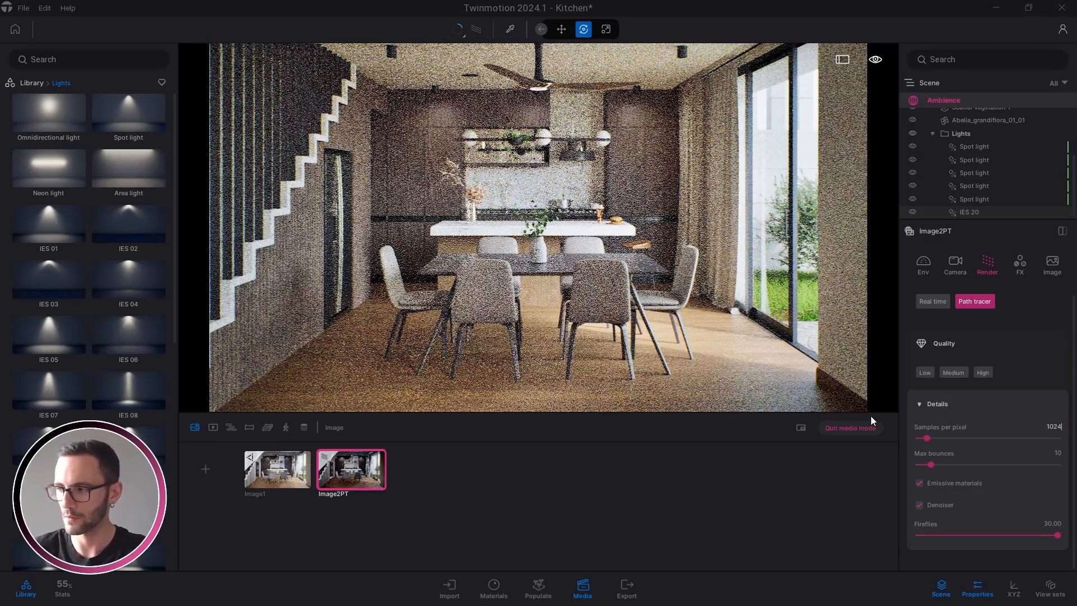
{"action": "key", "text": "Return"}
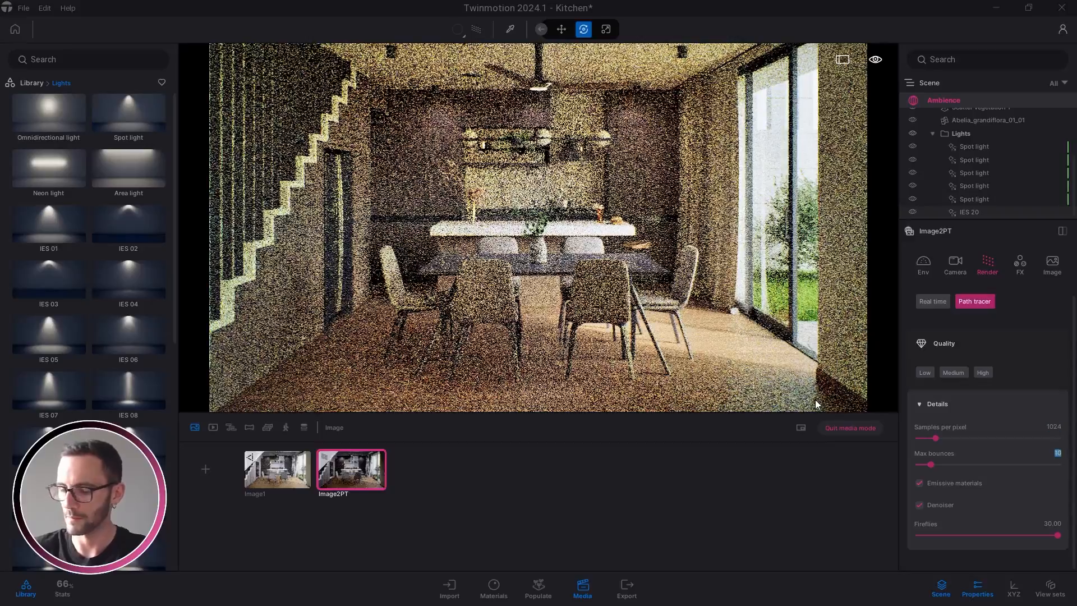
Set the path tracer's max bounces to 15 for Image2PT and quit media mode.
{"action": "key", "text": "Tab"}
{"action": "type", "text": "15"}
{"action": "key", "text": "Return"}
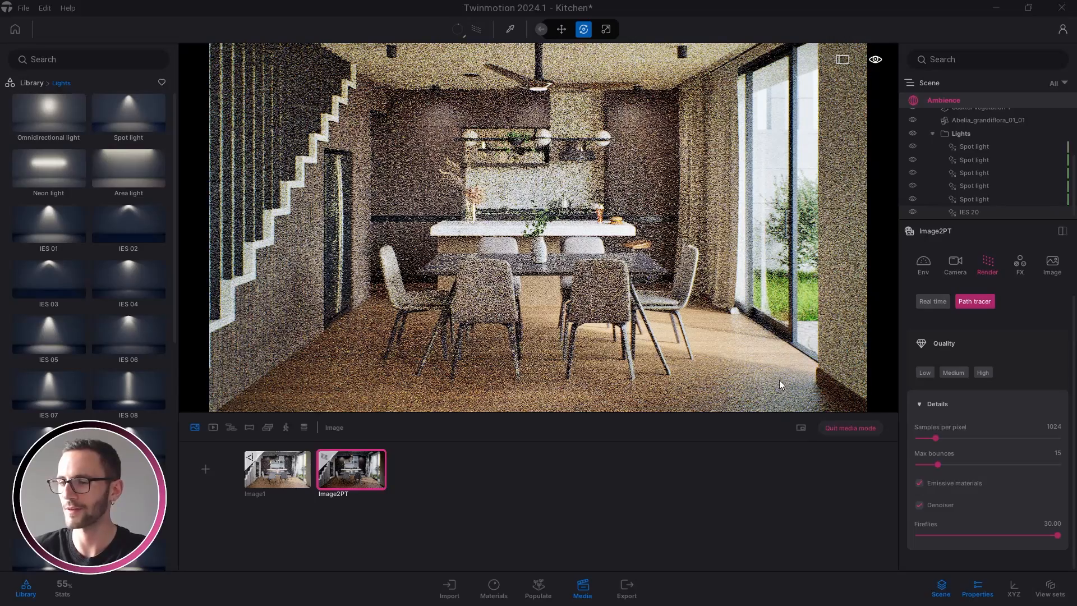
{"action": "left_click", "coordinate": [852, 428]}
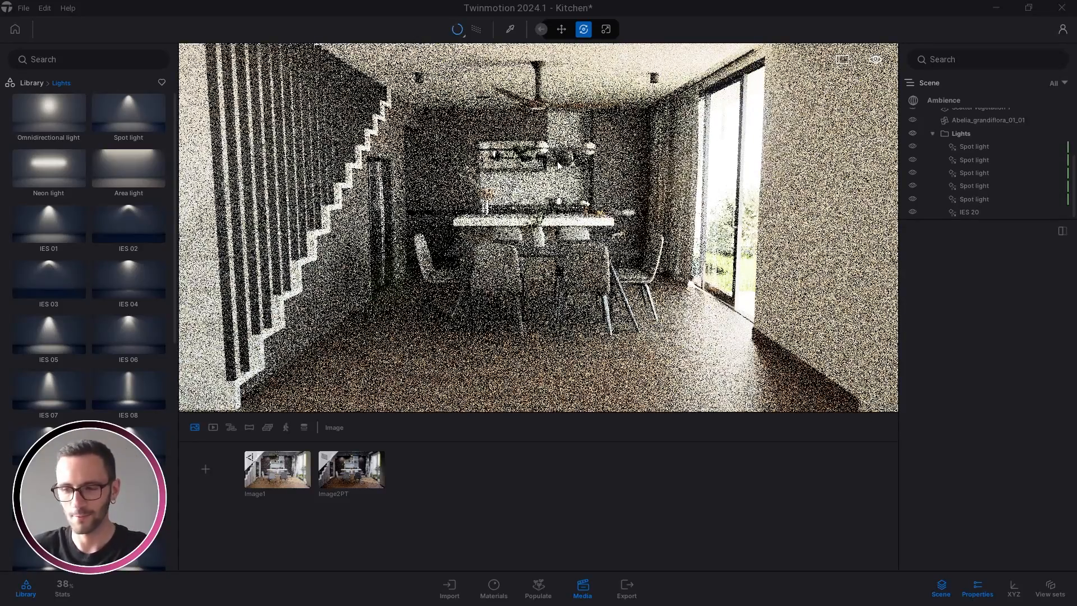
Examine the lighting of the kitchen and dining area in the real-time view from several distances and angles.
{"action": "scroll", "coordinate": [574, 223], "scroll_direction": "down", "scroll_amount": 5}
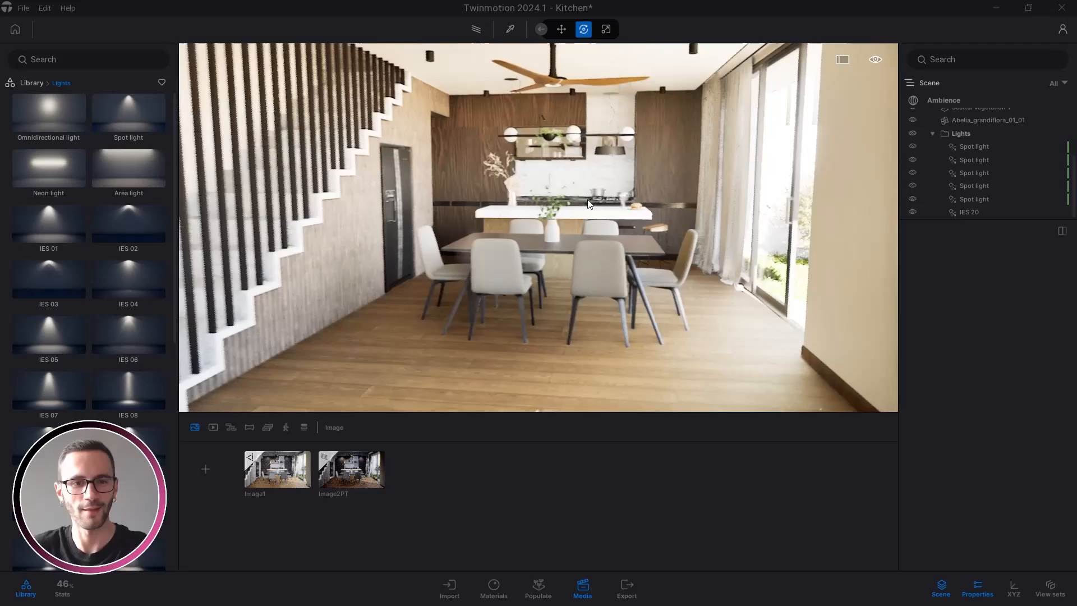
{"action": "scroll", "coordinate": [588, 203], "scroll_direction": "down", "scroll_amount": 2}
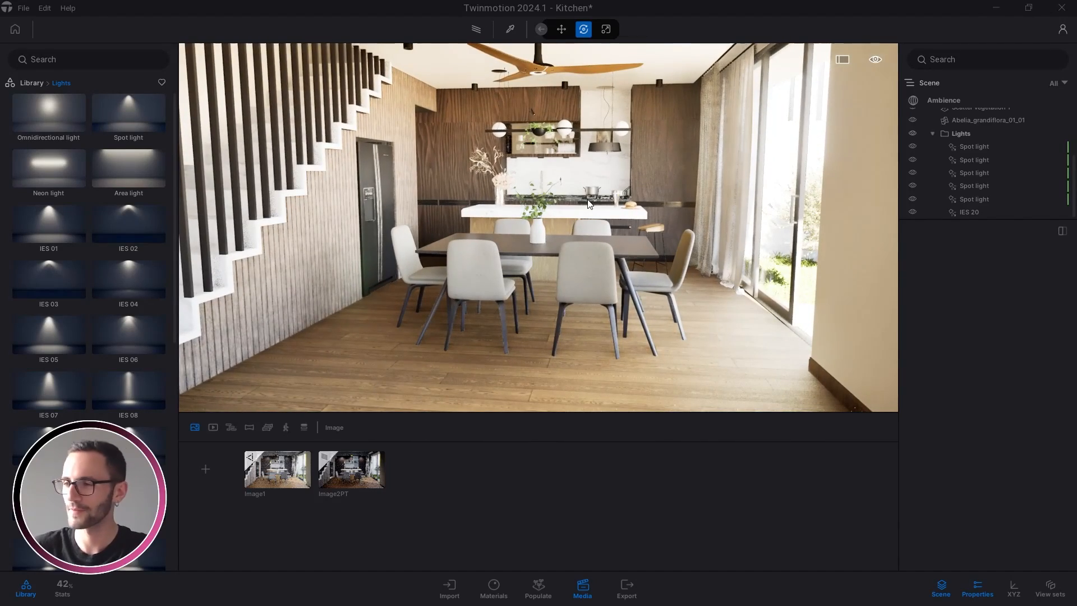
{"action": "scroll", "coordinate": [588, 203], "scroll_direction": "down", "scroll_amount": 5}
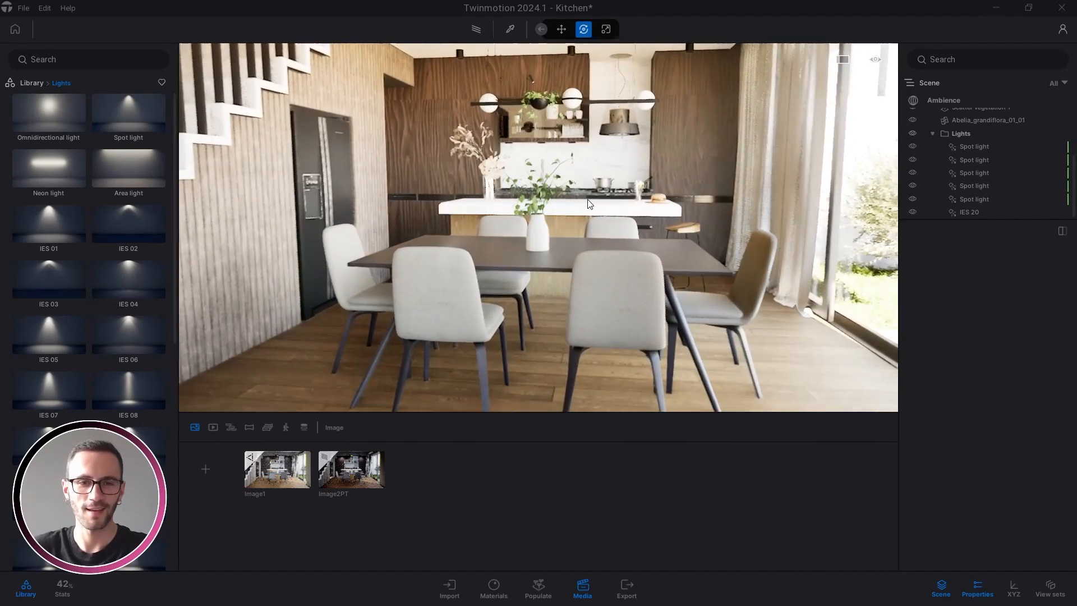
{"action": "right_click_drag", "start_coordinate": [587, 199], "coordinate": [584, 197]}
{"action": "scroll", "coordinate": [585, 197], "scroll_direction": "down", "scroll_amount": 4}
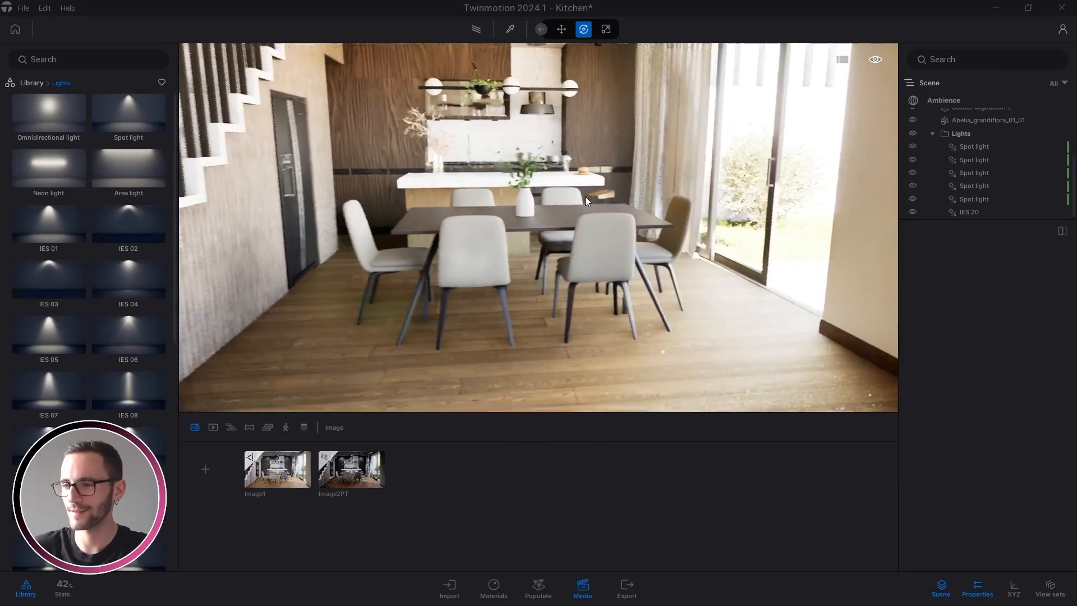
{"action": "scroll", "coordinate": [584, 196], "scroll_direction": "down", "scroll_amount": 5}
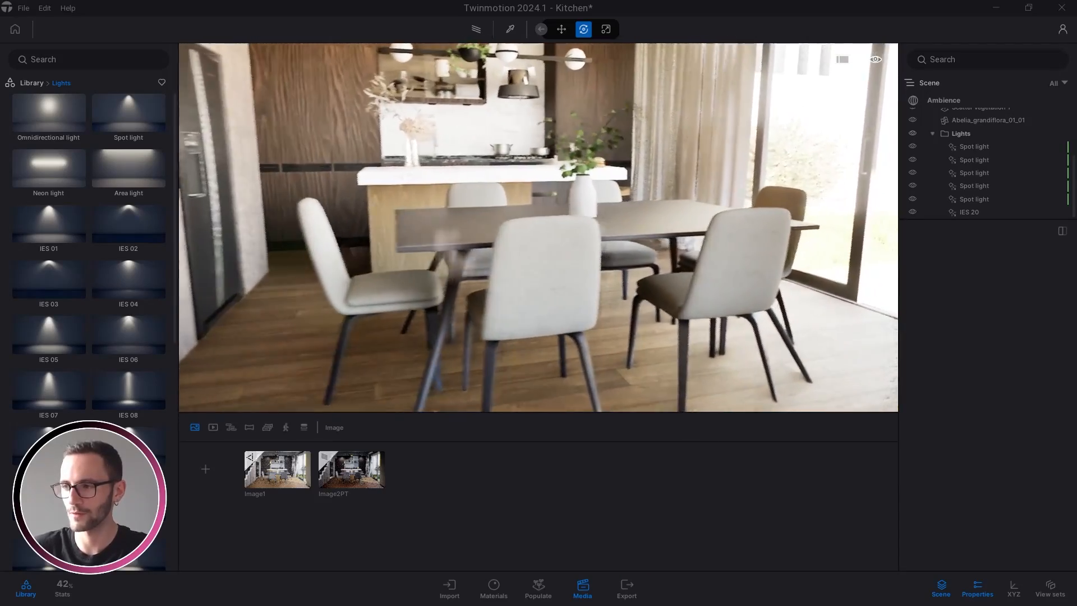
{"action": "scroll", "coordinate": [591, 197], "scroll_direction": "down", "scroll_amount": 5}
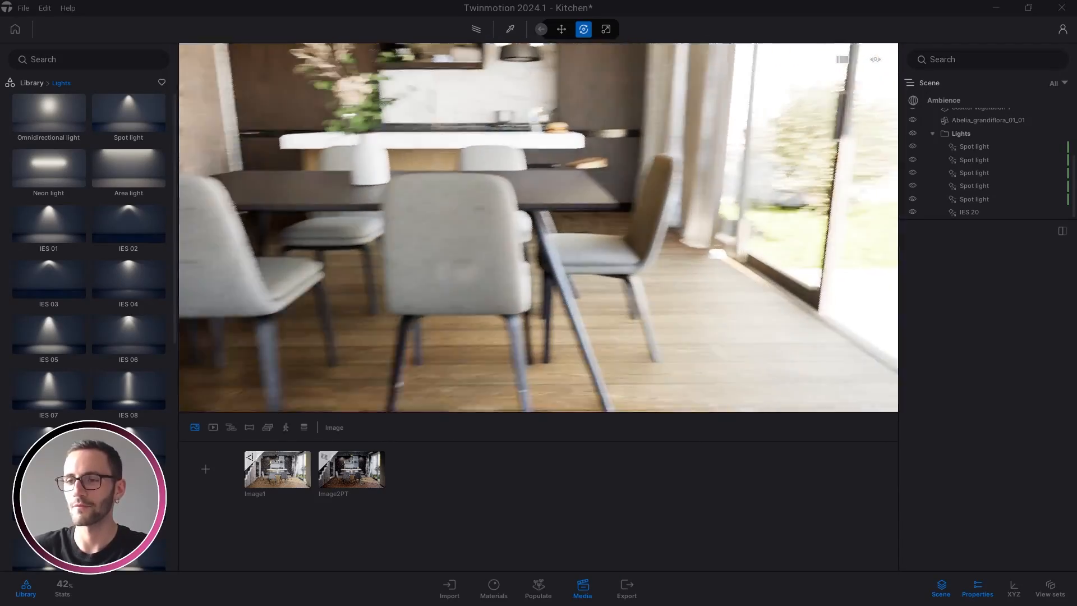
{"action": "scroll", "coordinate": [591, 197], "scroll_direction": "down", "scroll_amount": 3}
{"action": "mouse_move", "coordinate": [591, 197]}
{"action": "right_mouse_down"}
{"action": "mouse_move", "coordinate": [593, 179]}
{"action": "mouse_move", "coordinate": [581, 210]}
{"action": "right_mouse_up"}
{"action": "scroll", "coordinate": [589, 187], "scroll_direction": "down", "scroll_amount": 3}
{"action": "scroll", "coordinate": [593, 179], "scroll_direction": "up", "scroll_amount": 3}
{"action": "scroll", "coordinate": [590, 181], "scroll_direction": "down", "scroll_amount": 3}
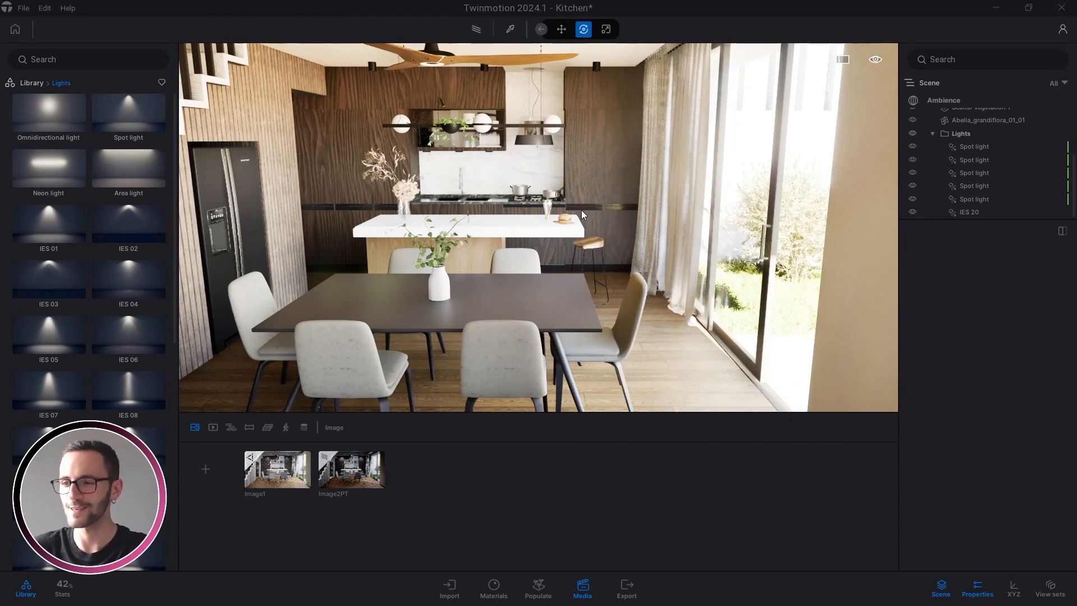
{"action": "scroll", "coordinate": [581, 210], "scroll_direction": "down", "scroll_amount": 2}
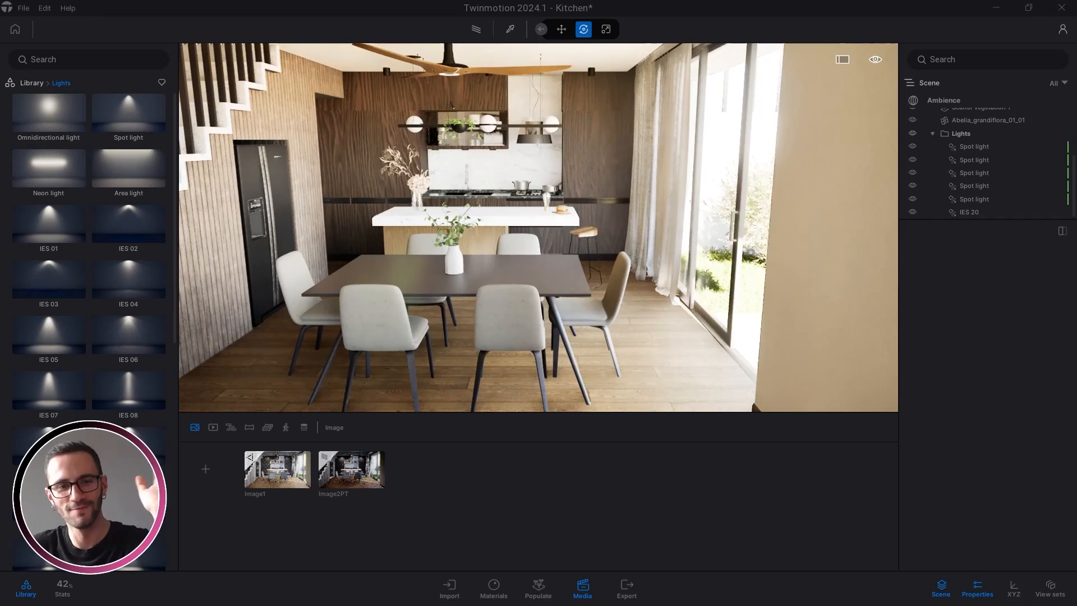